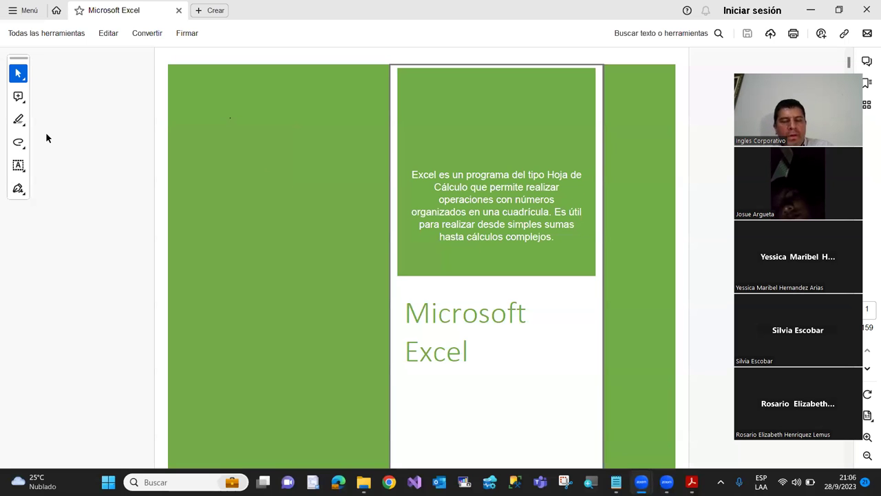
# Step: Scroll the Excel manual from its cover past the table of contents to page 28
pyautogui.scroll(-7, 324, 338)
pyautogui.scroll(-3, 482, 289)
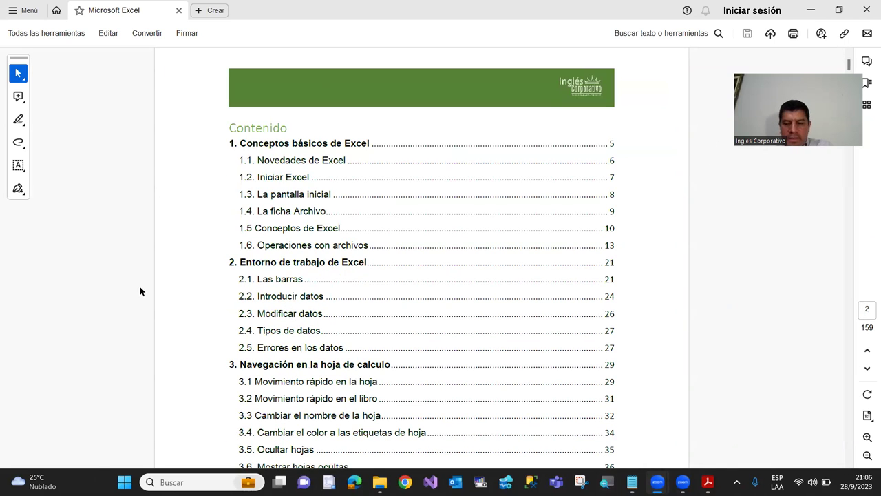
pyautogui.scroll(-2, 139, 291)
pyautogui.scroll(-5, 121, 290)
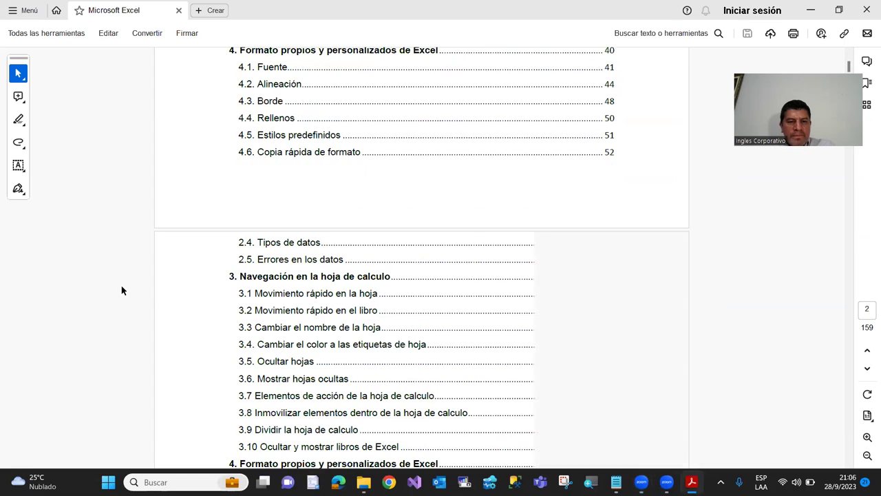
pyautogui.scroll(-5, 121, 290)
pyautogui.scroll(-5, 121, 290)
pyautogui.scroll(-5, 138, 294)
pyautogui.scroll(-3, 173, 303)
pyautogui.scroll(-5, 174, 297)
pyautogui.scroll(-5, 174, 297)
pyautogui.scroll(-5, 101, 298)
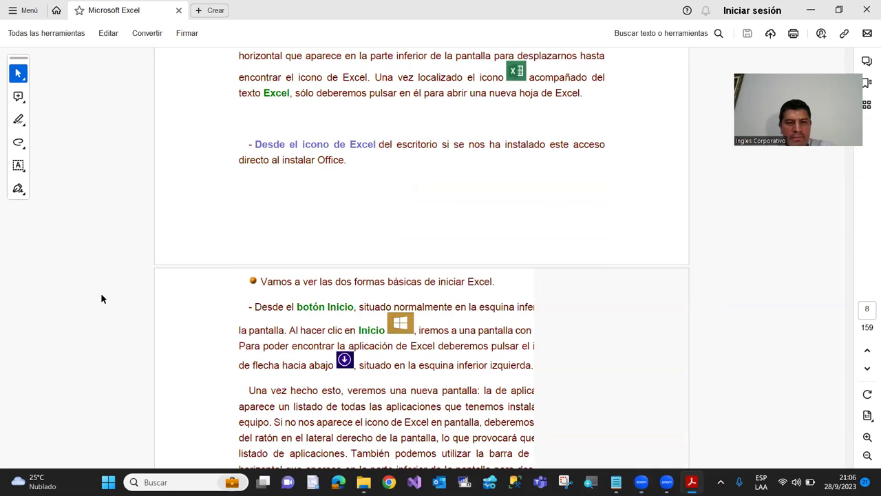
pyautogui.scroll(-5, 102, 298)
pyautogui.scroll(-5, 101, 298)
pyautogui.scroll(-5, 101, 298)
pyautogui.scroll(-5, 101, 298)
pyautogui.scroll(-5, 101, 298)
pyautogui.scroll(-5, 101, 298)
pyautogui.scroll(-5, 101, 298)
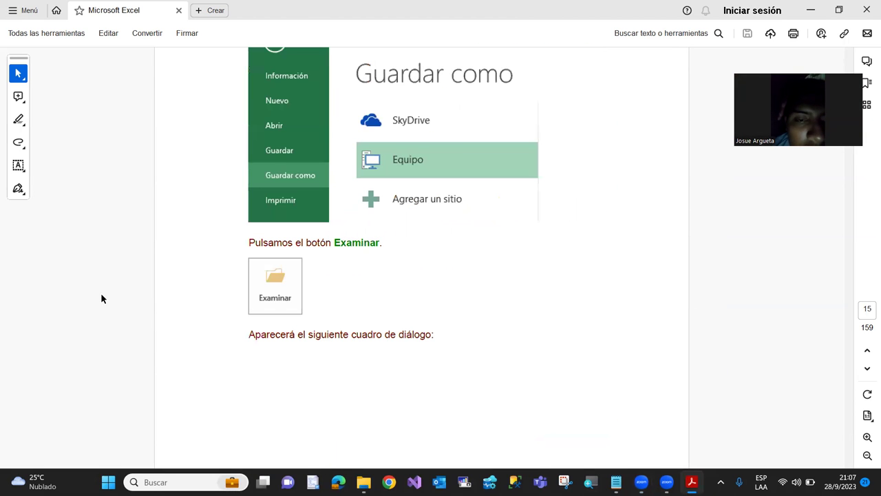
pyautogui.scroll(-5, 102, 298)
pyautogui.scroll(-5, 101, 298)
pyautogui.scroll(-5, 101, 298)
pyautogui.scroll(-5, 101, 298)
pyautogui.scroll(-5, 101, 298)
pyautogui.scroll(-5, 101, 298)
pyautogui.scroll(-5, 101, 298)
pyautogui.scroll(-5, 101, 298)
pyautogui.scroll(-5, 101, 298)
pyautogui.scroll(-5, 101, 298)
pyautogui.scroll(-5, 101, 298)
pyautogui.scroll(-5, 101, 298)
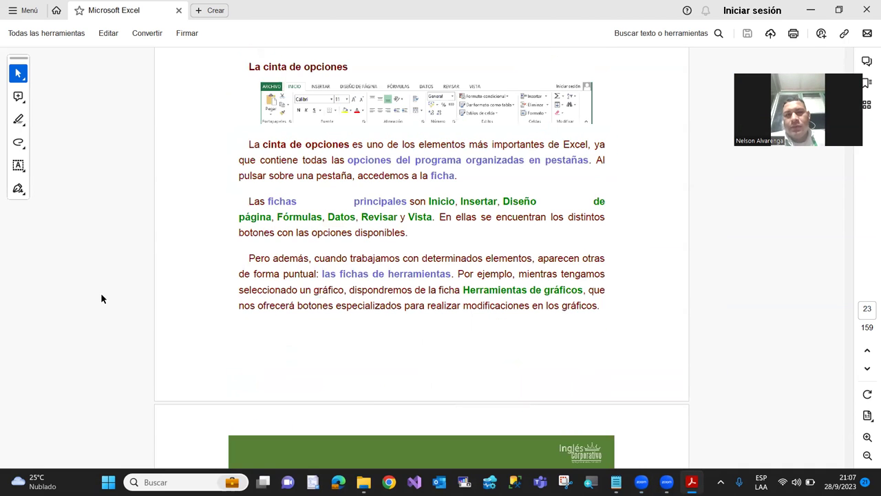
pyautogui.scroll(-5, 101, 298)
pyautogui.scroll(-5, 101, 298)
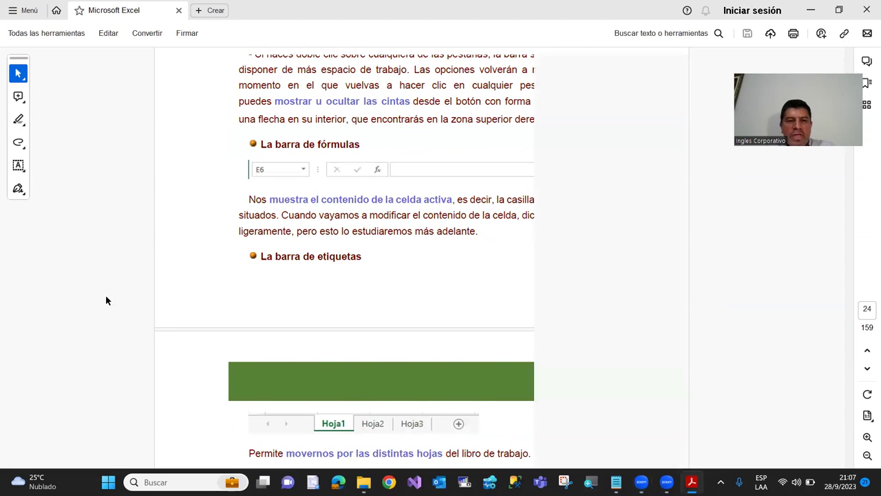
pyautogui.scroll(-5, 106, 297)
pyautogui.scroll(-5, 106, 297)
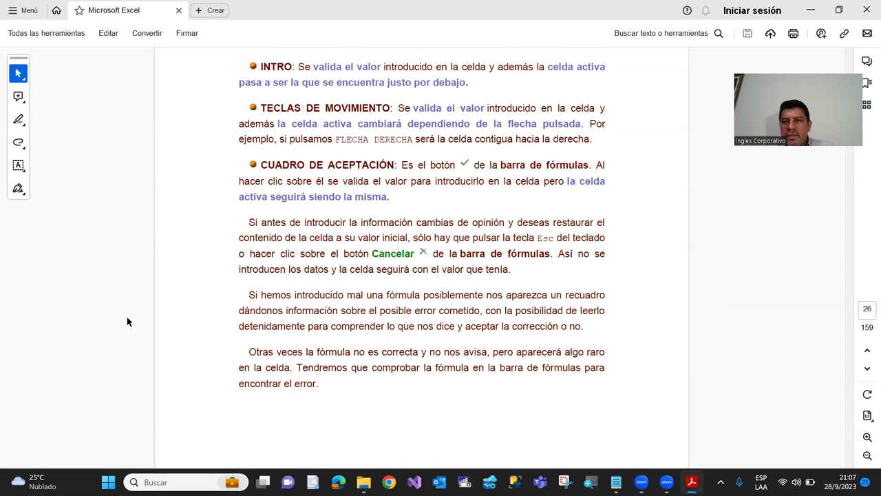
pyautogui.scroll(-5, 126, 321)
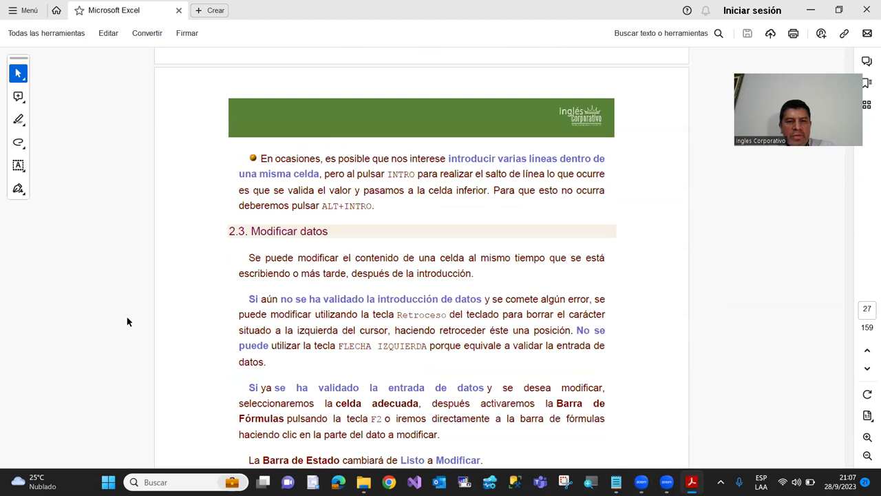
pyautogui.scroll(-5, 127, 322)
pyautogui.scroll(-5, 126, 322)
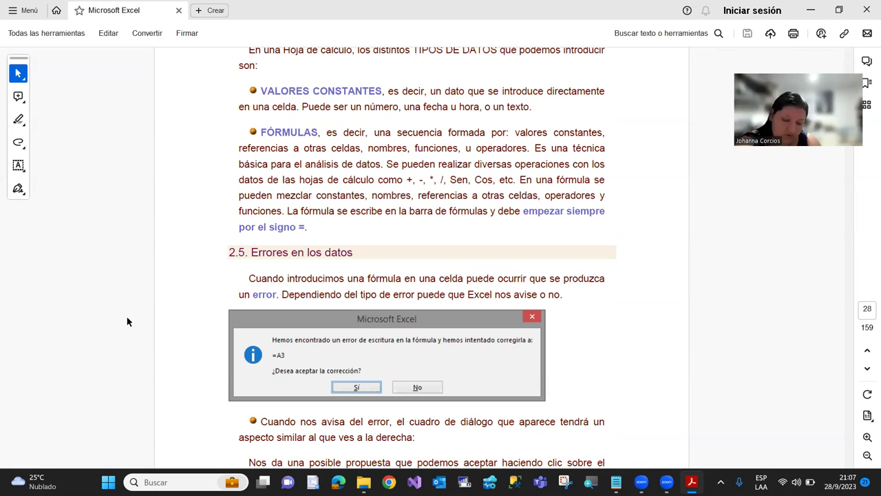
pyautogui.scroll(2, 146, 221)
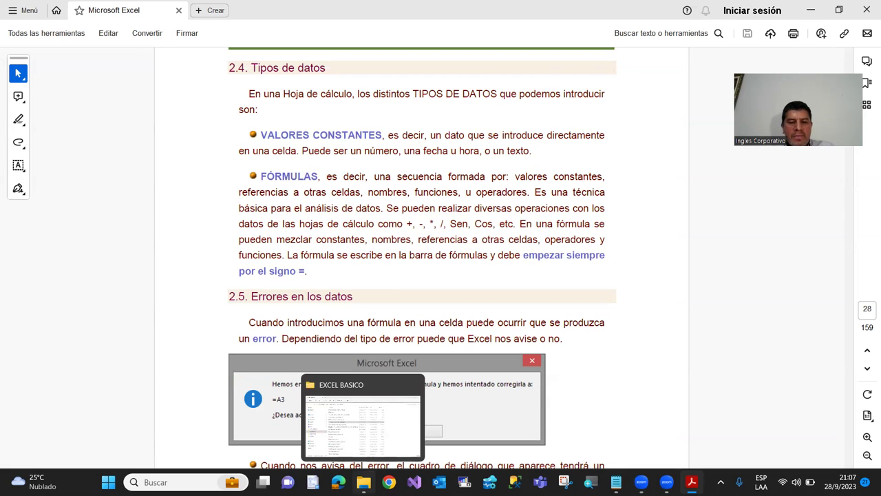
# Step: Open 'Libro de Ejemplos de Microsoft Excel' from the EXCEL BASICO folder and select cell B7
pyautogui.click(363, 481)
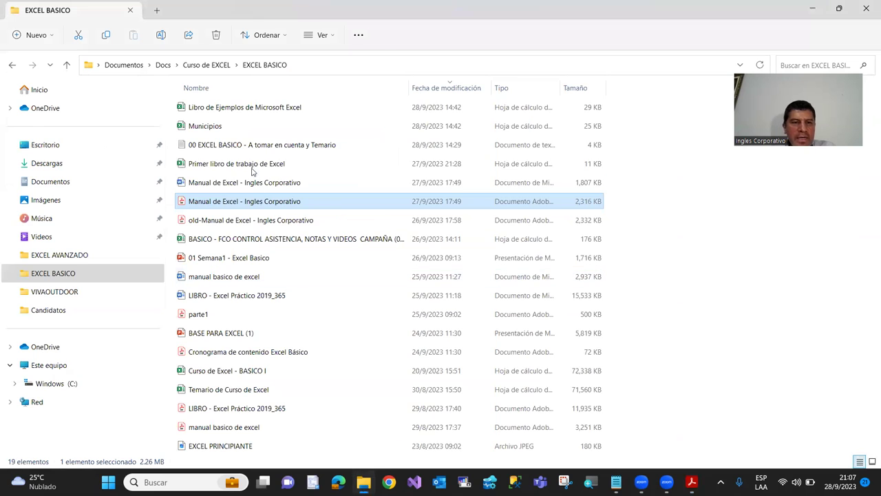
pyautogui.click(185, 110)
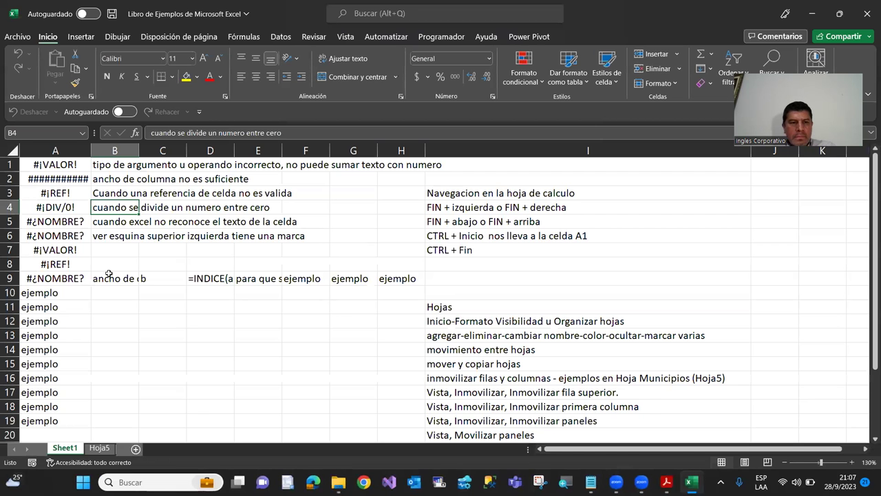
pyautogui.click(110, 252)
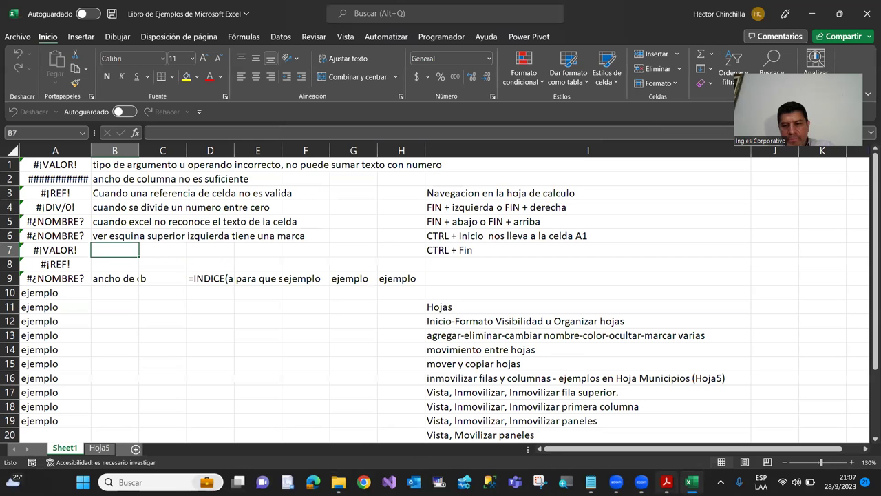
# Step: Return to the Excel manual PDF and read section 2.5 down to the bottom of page 28
pyautogui.moveTo(666, 481)
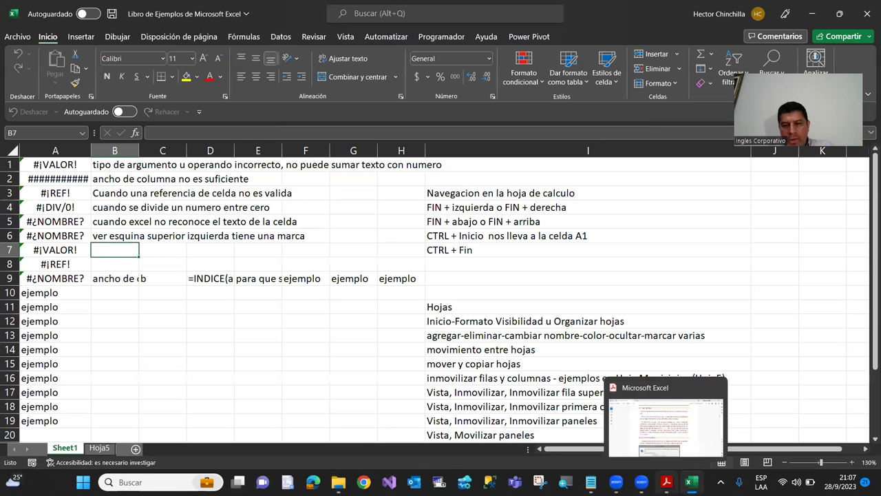
pyautogui.click(661, 441)
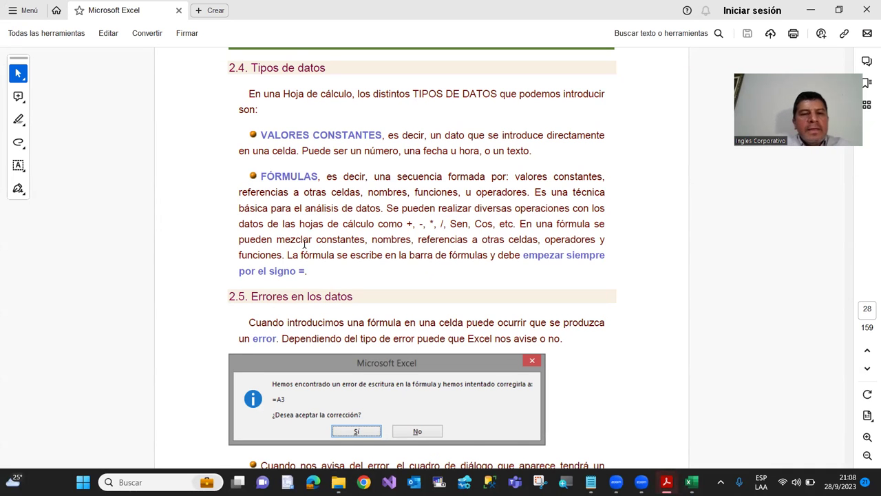
pyautogui.scroll(-1, 259, 172)
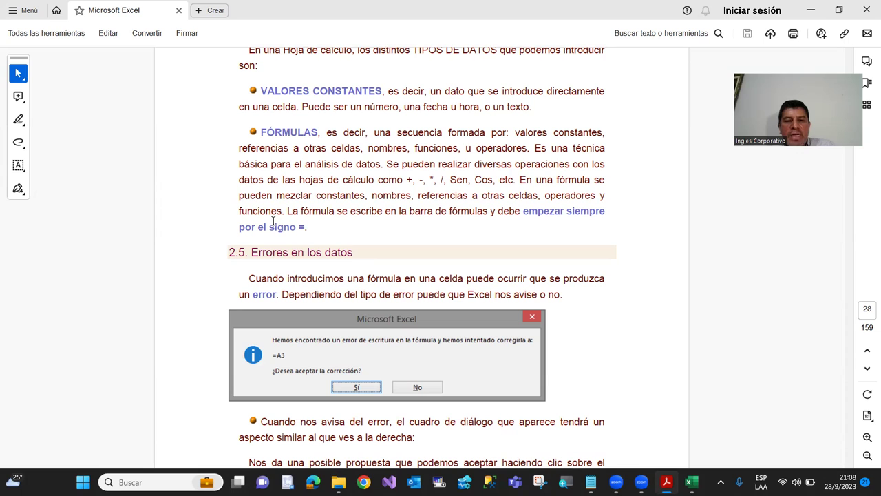
pyautogui.scroll(-3, 233, 197)
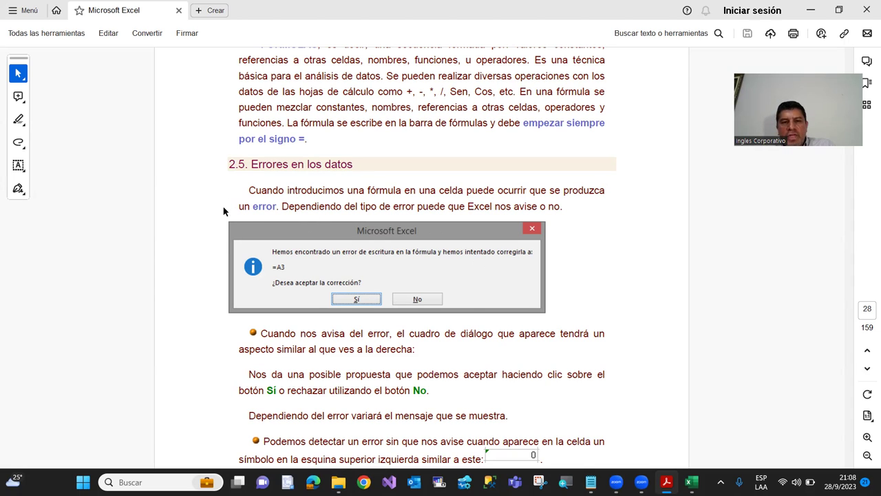
pyautogui.scroll(-1, 223, 208)
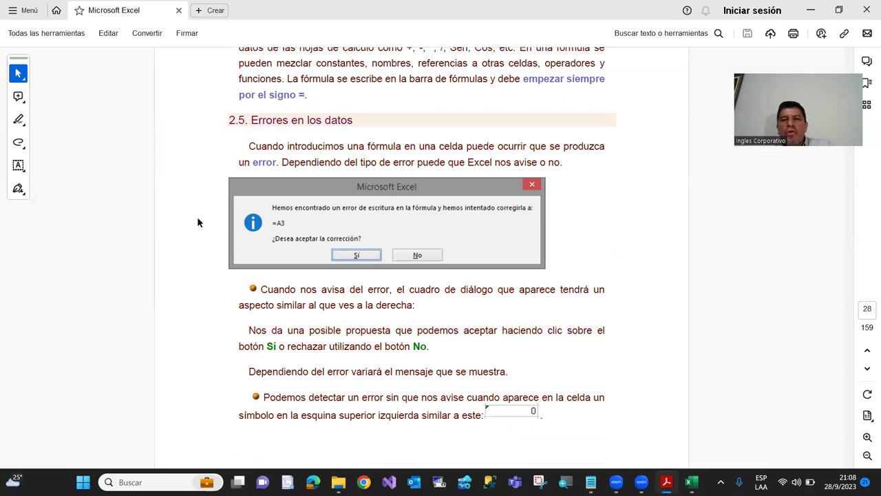
pyautogui.scroll(-1, 197, 216)
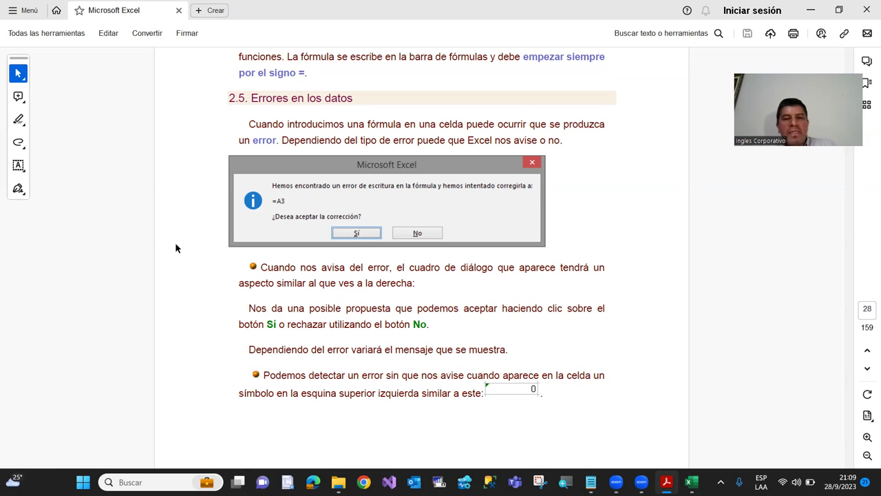
pyautogui.scroll(-3, 187, 263)
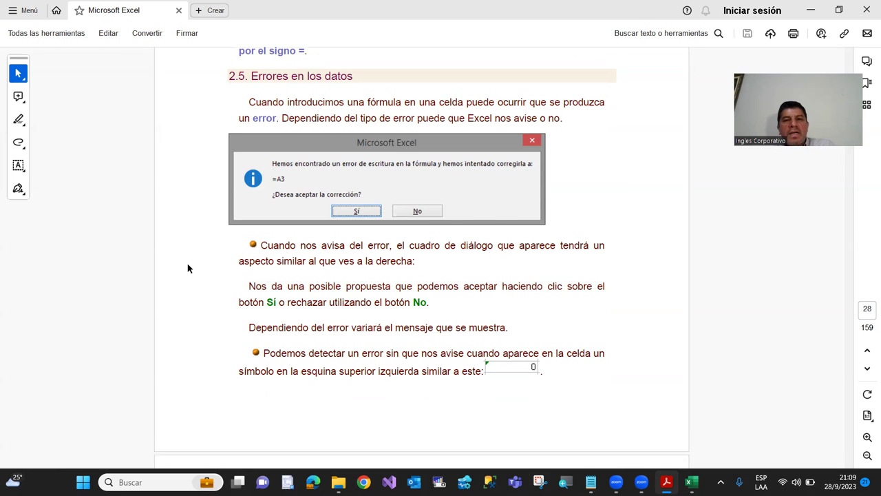
pyautogui.scroll(-1, 188, 251)
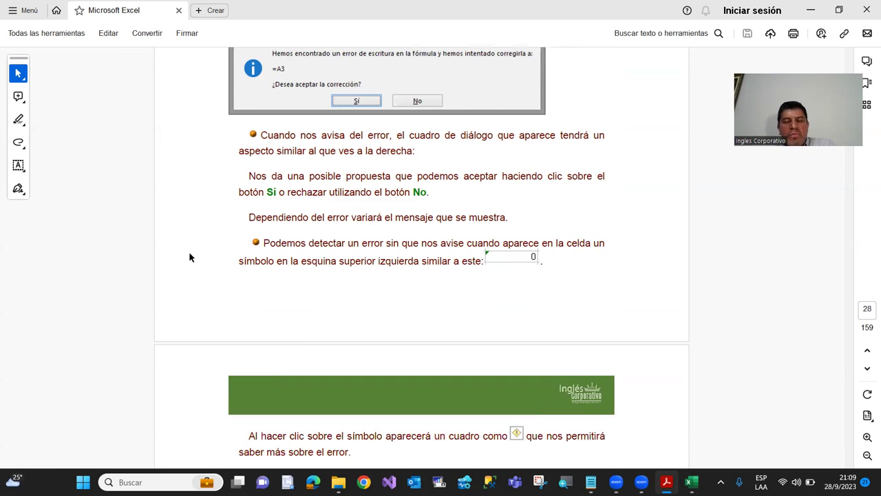
pyautogui.scroll(2, 182, 244)
pyautogui.scroll(-1, 184, 245)
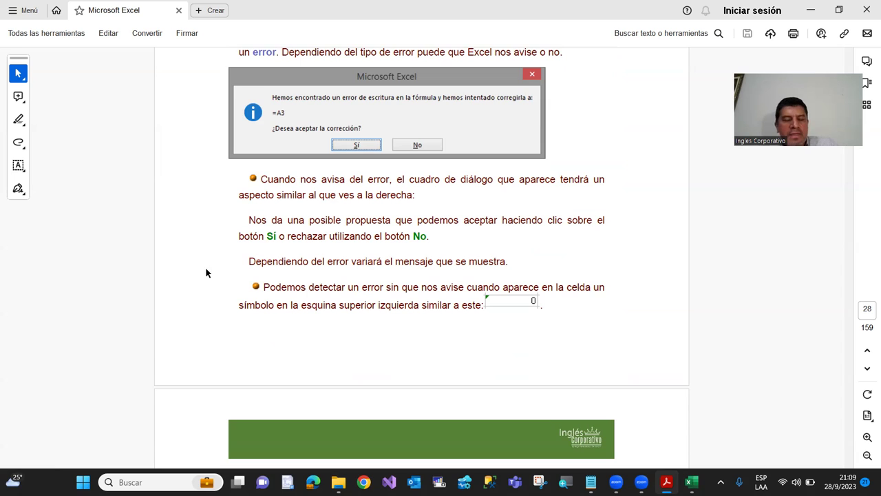
pyautogui.scroll(-1, 202, 268)
pyautogui.scroll(-1, 203, 265)
pyautogui.scroll(-1, 206, 263)
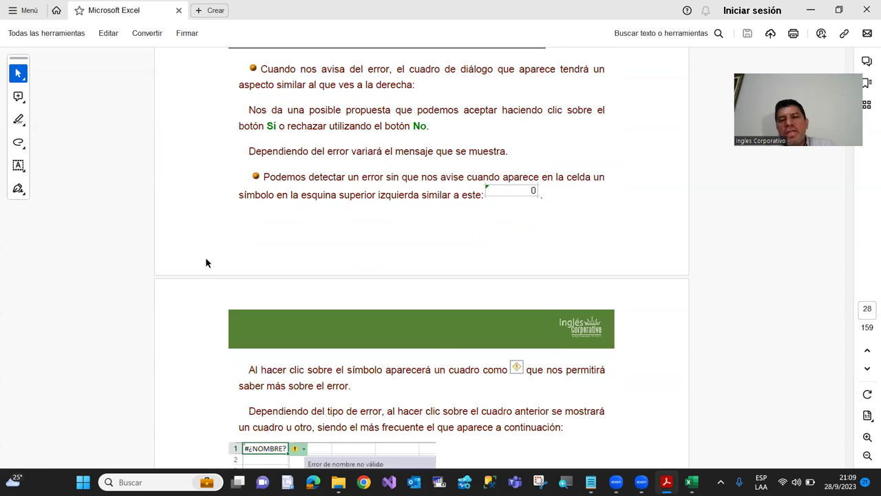
pyautogui.scroll(-1, 205, 263)
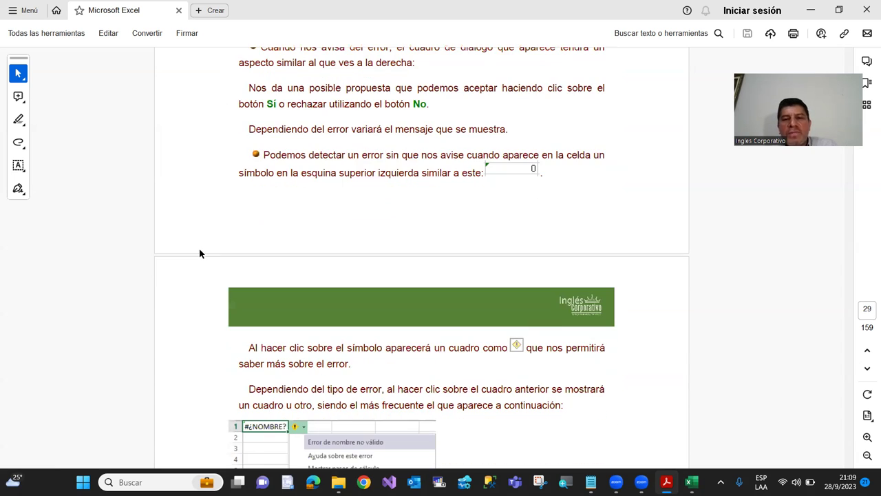
pyautogui.scroll(2, 204, 255)
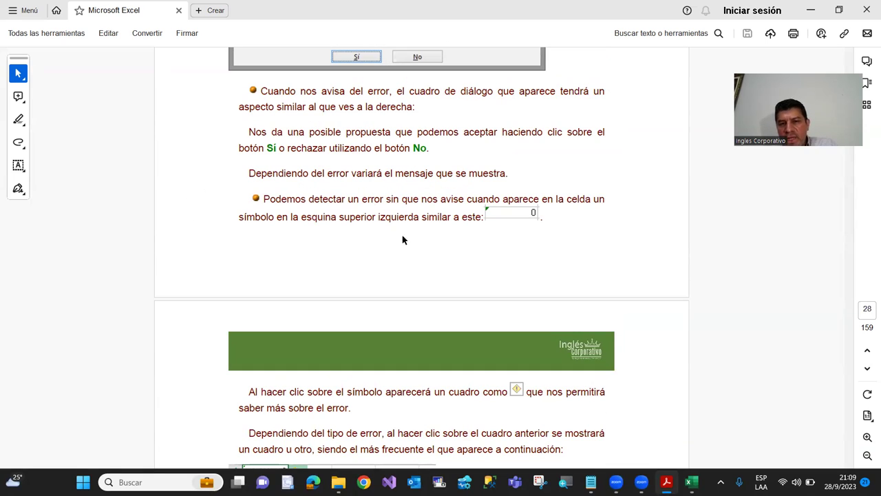
# Step: Zoom the manual to 125% and bring the '2.5. Errores en los datos' heading and dialog image into view
pyautogui.click(867, 439)
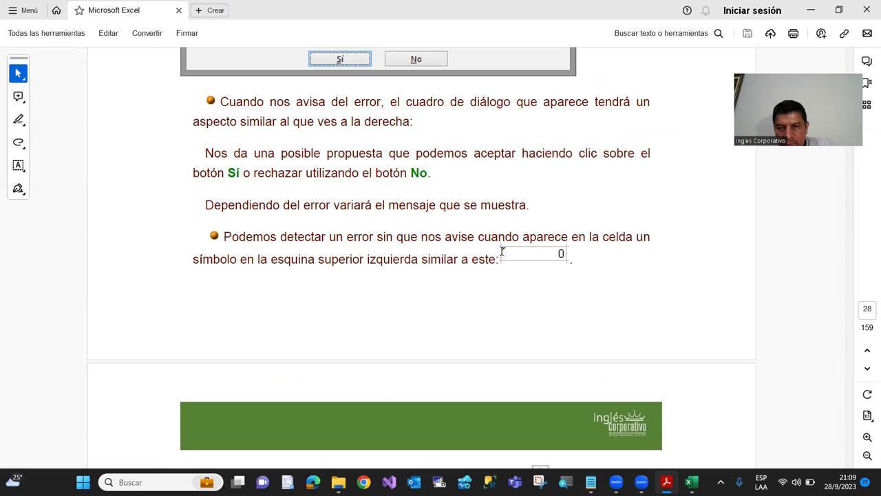
pyautogui.scroll(-3, 365, 216)
pyautogui.scroll(-3, 299, 204)
pyautogui.scroll(-3, 299, 203)
pyautogui.scroll(-3, 292, 178)
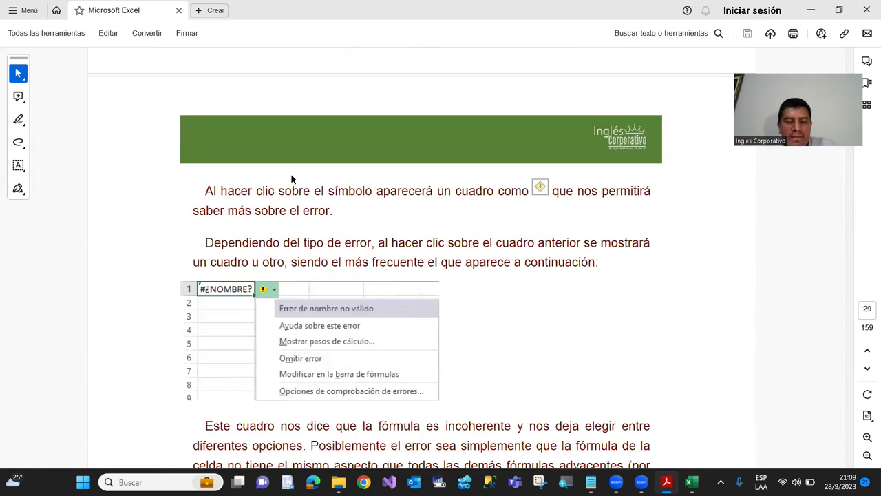
pyautogui.scroll(-2, 294, 184)
pyautogui.scroll(-1, 287, 179)
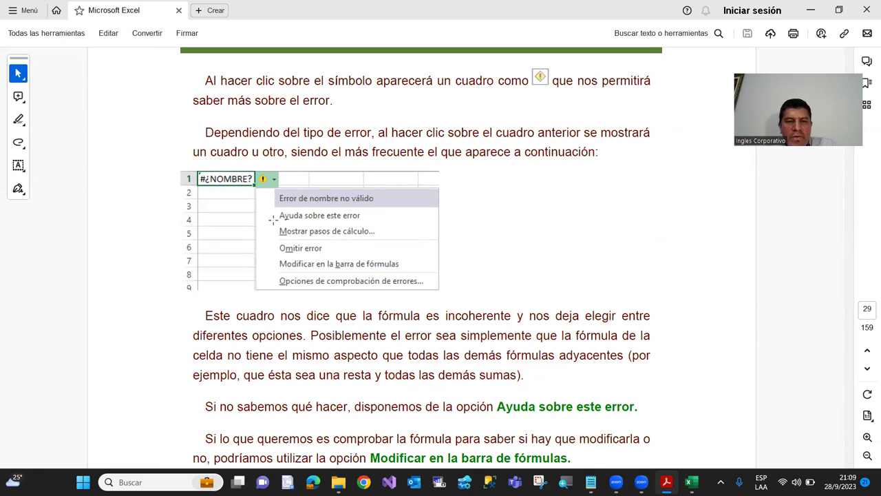
pyautogui.scroll(-1, 255, 230)
pyautogui.scroll(3, 256, 230)
pyautogui.scroll(3, 256, 230)
pyautogui.scroll(-2, 255, 231)
pyautogui.scroll(-3, 260, 236)
pyautogui.scroll(-3, 264, 239)
pyautogui.scroll(-3, 264, 239)
pyautogui.scroll(-2, 264, 239)
pyautogui.scroll(-3, 264, 239)
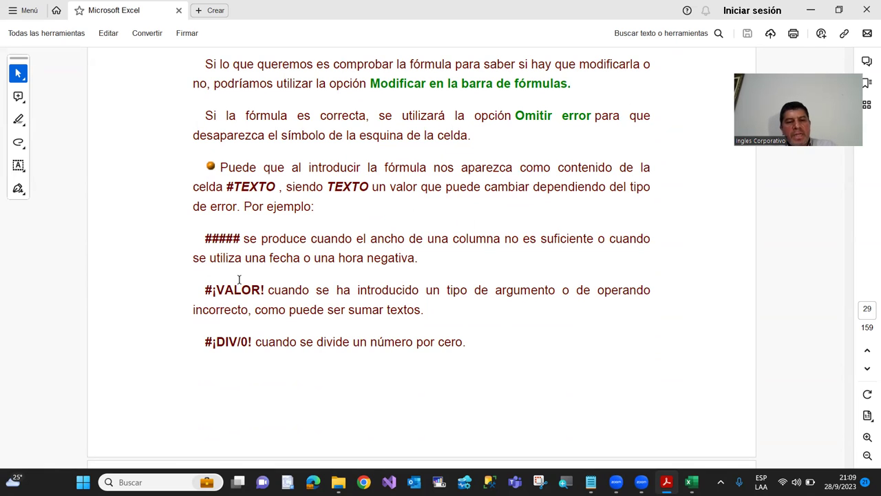
pyautogui.scroll(5, 263, 282)
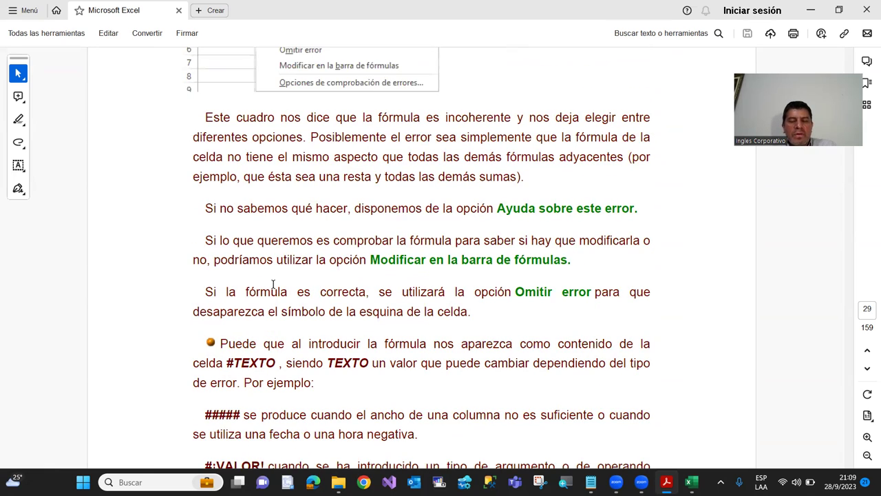
pyautogui.scroll(2, 244, 294)
pyautogui.scroll(3, 250, 295)
pyautogui.scroll(3, 250, 295)
pyautogui.scroll(4, 252, 294)
pyautogui.scroll(3, 254, 294)
pyautogui.scroll(6, 261, 295)
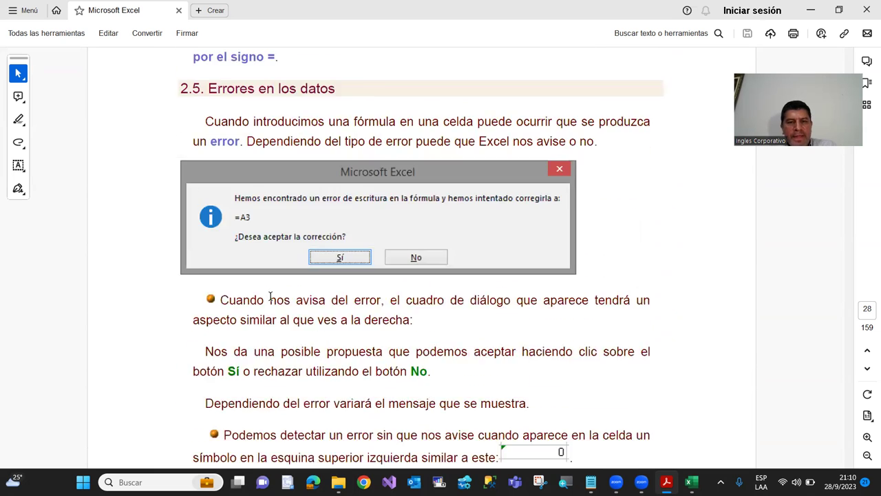
pyautogui.scroll(3, 269, 295)
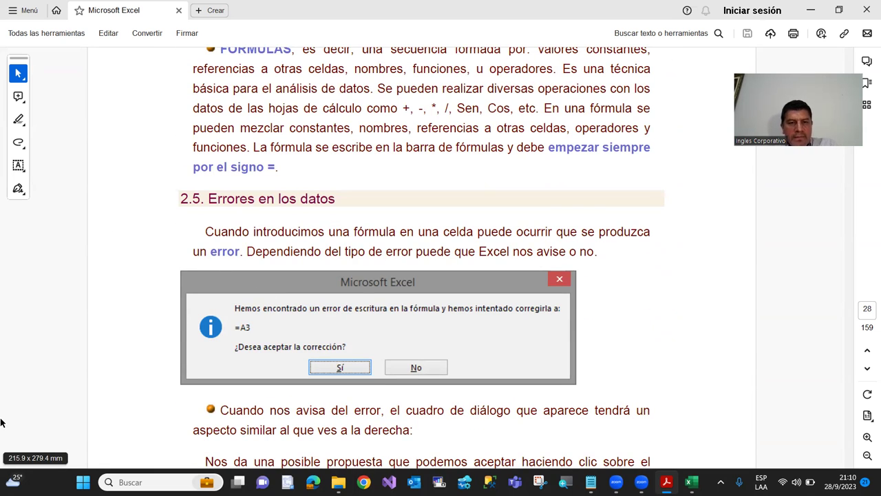
# Step: Switch back to the Excel workbook and move the selection to cell A1
pyautogui.hotkey('alt', 'Tab')
pyautogui.press('Left')
pyautogui.press('Up')
pyautogui.press('Up')
pyautogui.press('Up')
pyautogui.press('Up')
pyautogui.press('Up')
pyautogui.press('Up')
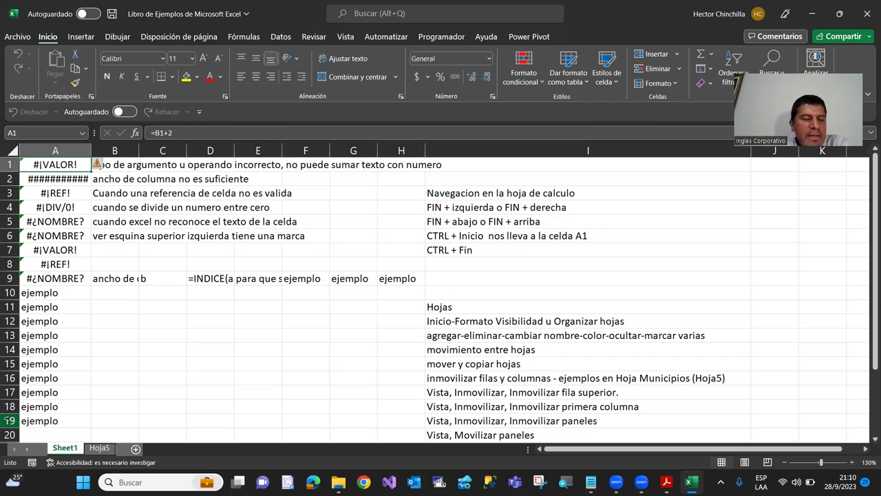
pyautogui.press('Down')
pyautogui.press('Down')
pyautogui.press('Up')
pyautogui.press('Up')
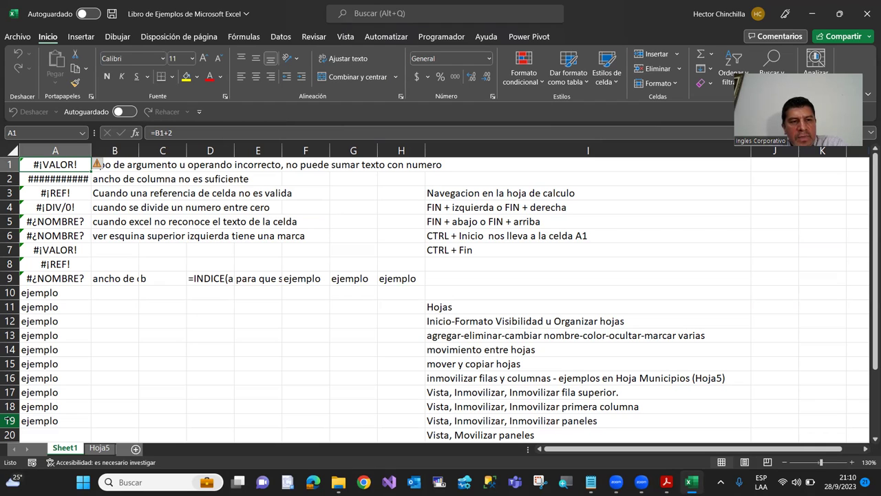
# Step: Re-enter A1's formula as =B1+2, producing the #¡VALOR! error
pyautogui.press('F2')
pyautogui.press('BackSpace')
pyautogui.press('BackSpace')
pyautogui.press('BackSpace')
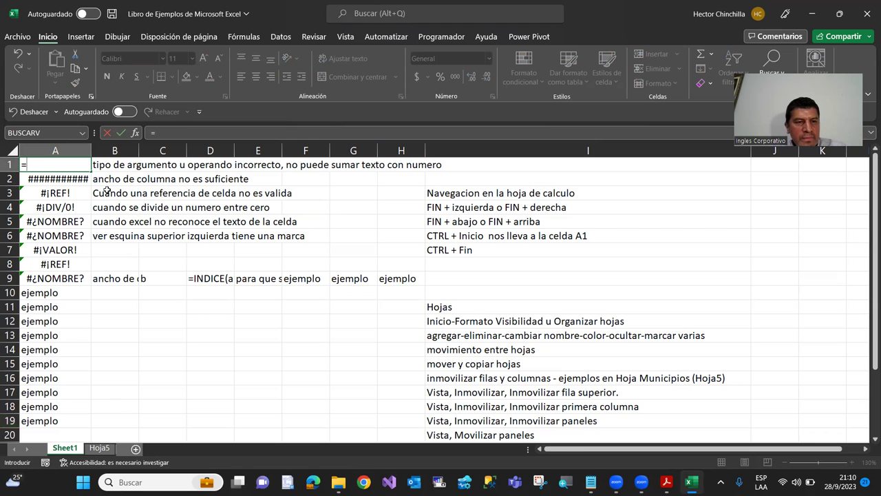
pyautogui.click(107, 167)
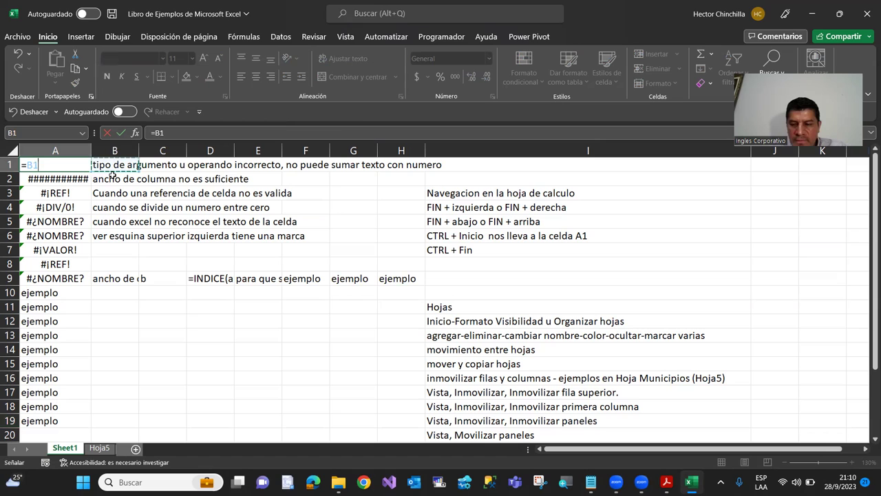
pyautogui.write('+2')
pyautogui.press('Return')
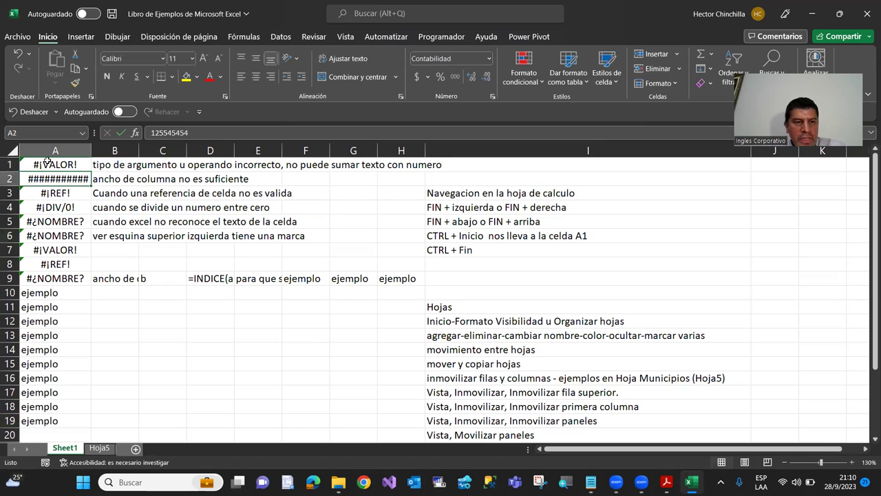
pyautogui.click(49, 165)
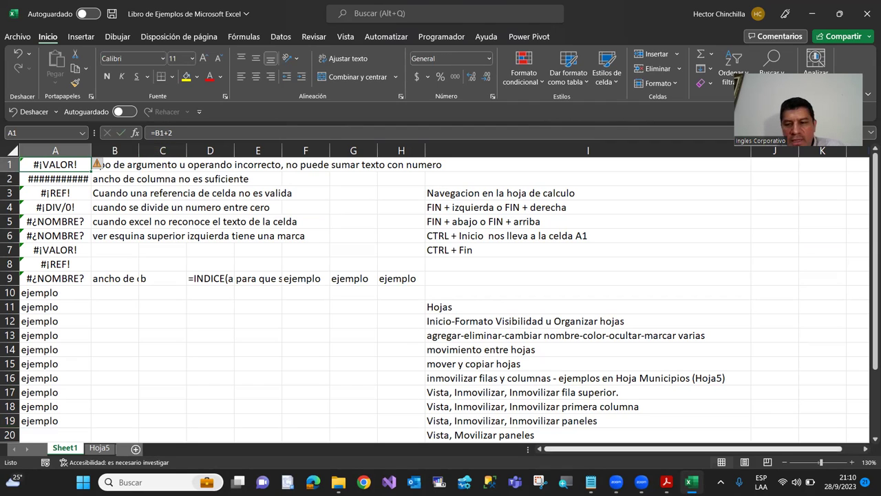
# Step: Enlarge the sheet view, inspect B1 and A1, then open and dismiss A1's error-checking options
pyautogui.click(852, 462)
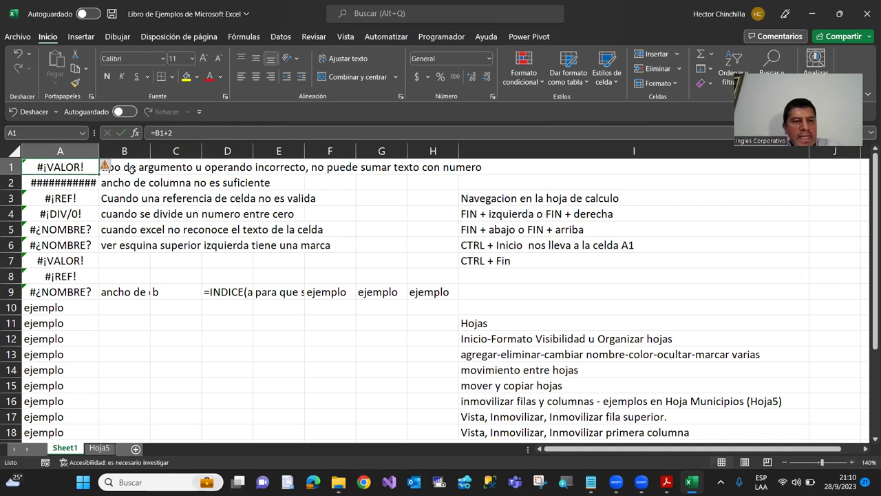
pyautogui.click(127, 167)
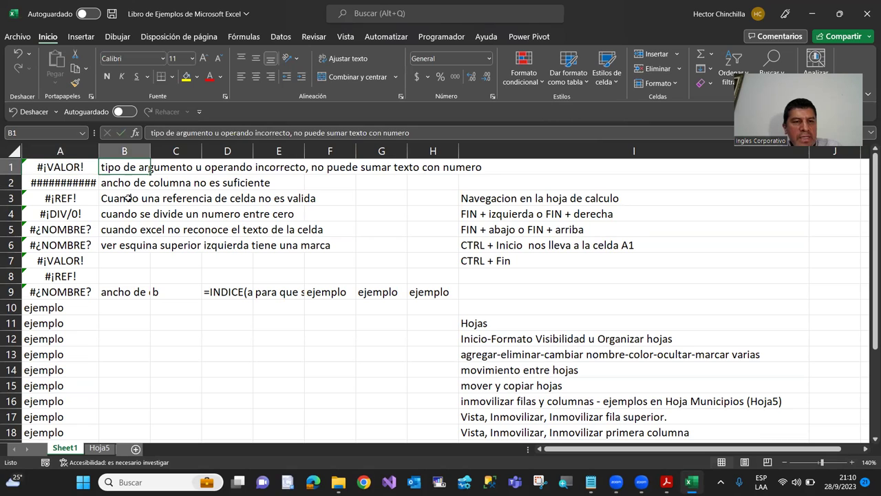
pyautogui.click(62, 164)
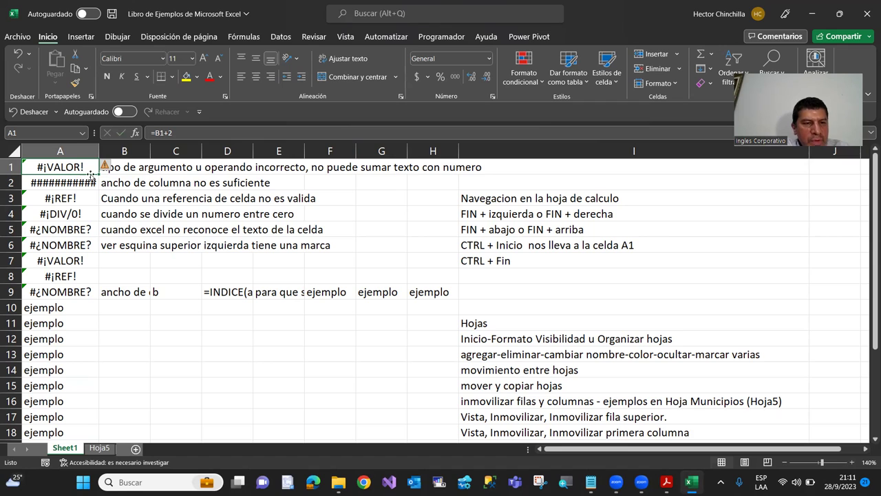
pyautogui.moveTo(103, 169)
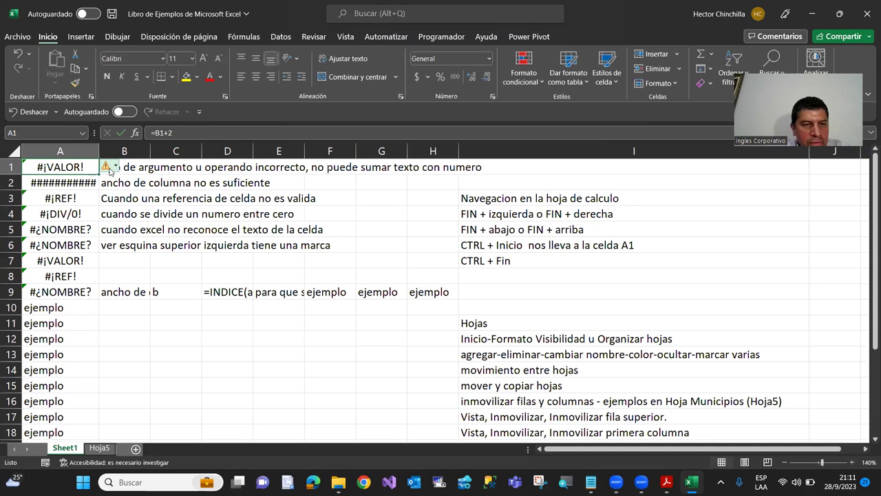
pyautogui.click(115, 168)
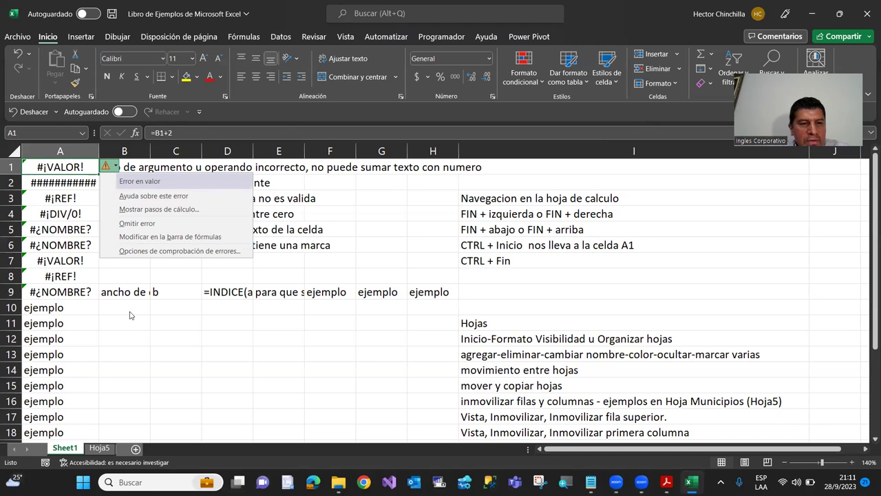
pyautogui.click(130, 315)
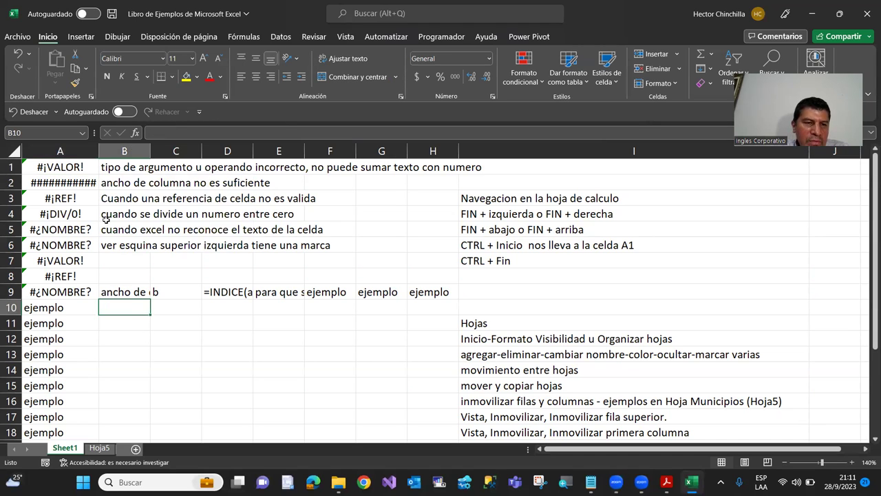
pyautogui.click(71, 168)
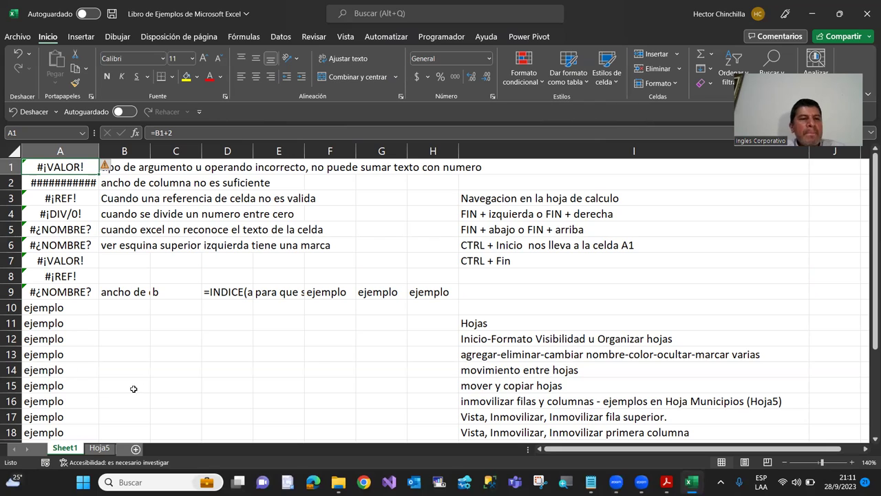
# Step: Select A2, widen column A to fit its value, then move down to the #¡REF! example in A3
pyautogui.click(56, 184)
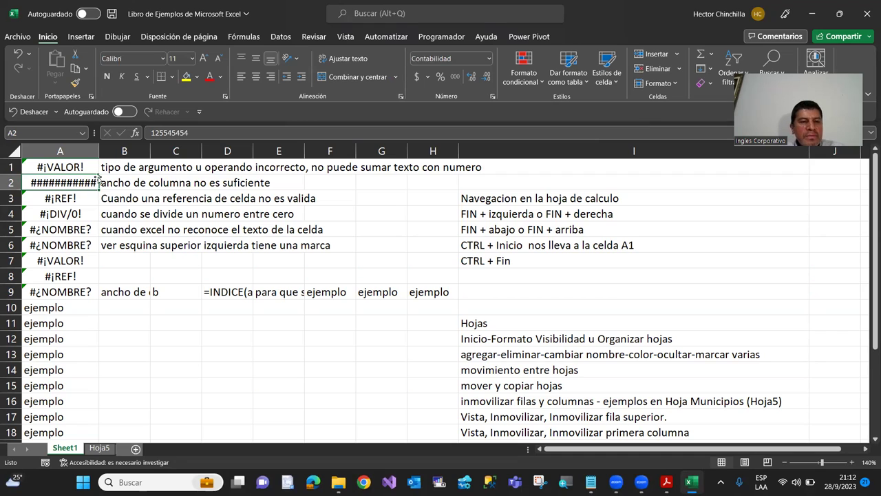
pyautogui.moveTo(96, 153)
pyautogui.mouseDown()
pyautogui.moveTo(124, 153)
pyautogui.moveTo(109, 153)
pyautogui.mouseUp()
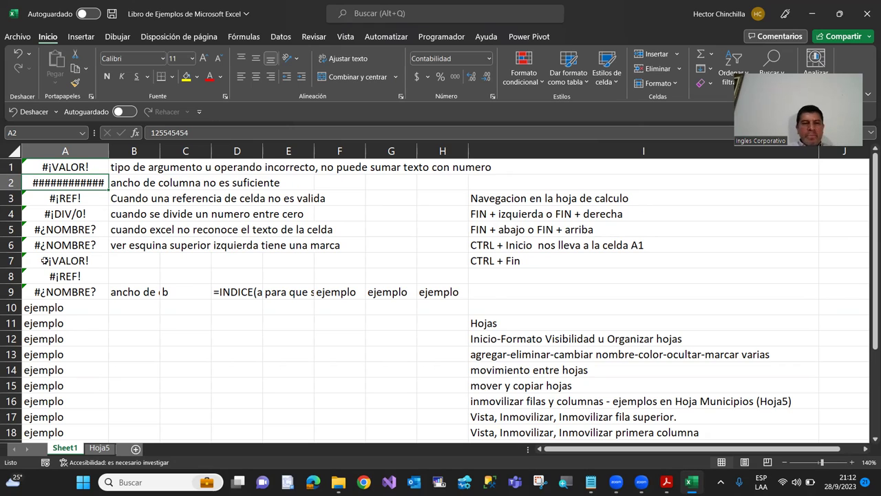
pyautogui.press('Down')
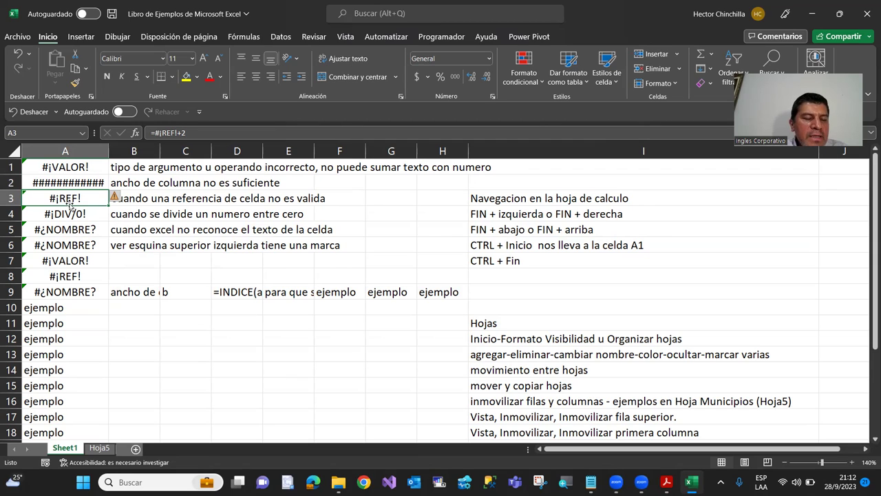
pyautogui.click(67, 273)
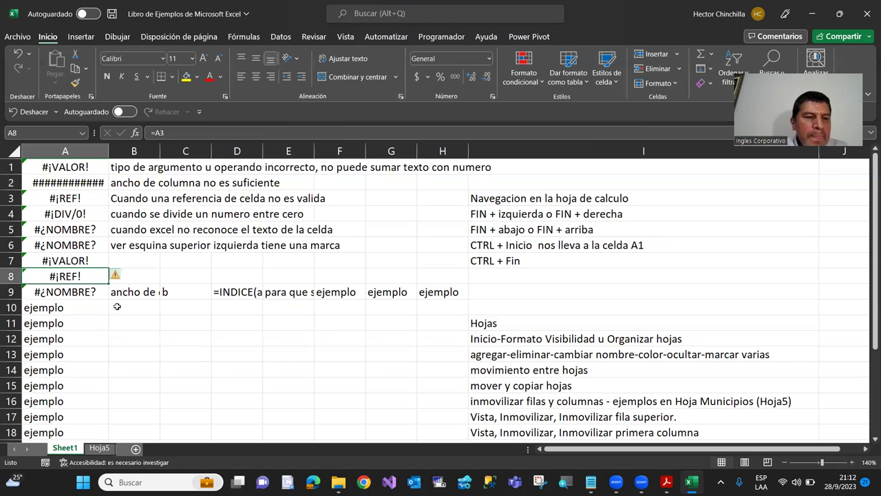
pyautogui.press('Up')
pyautogui.press('Down')
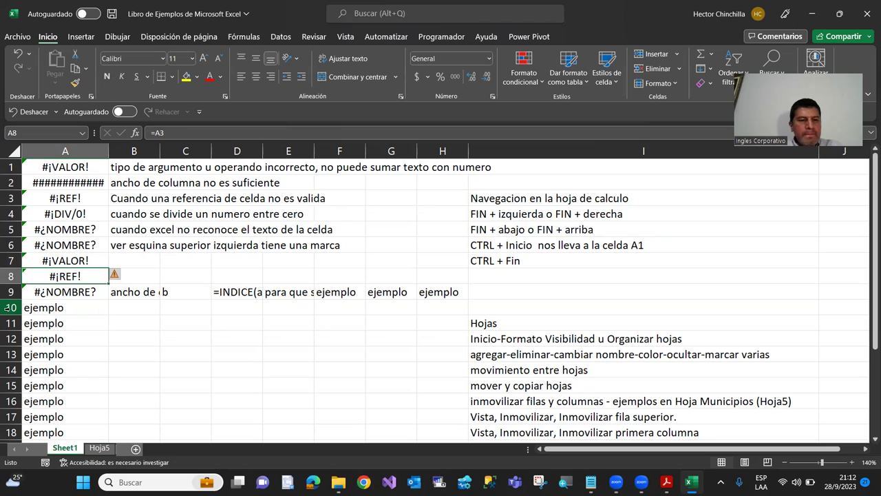
pyautogui.click(71, 197)
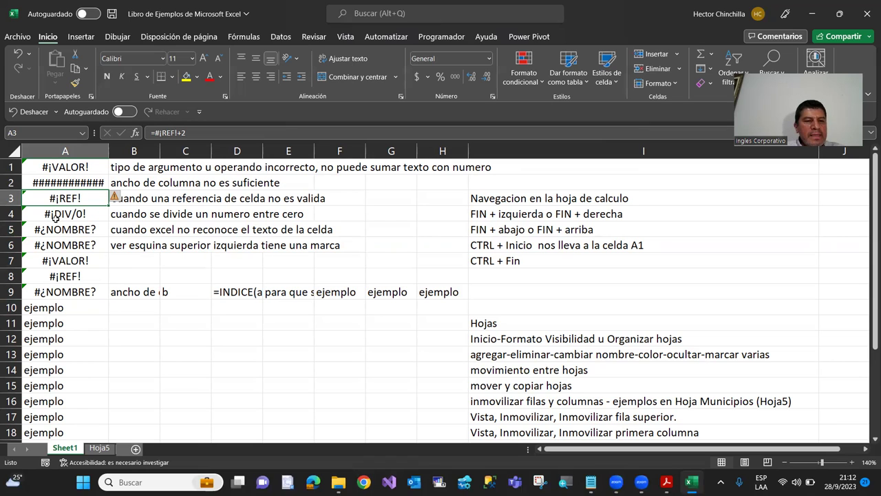
pyautogui.click(56, 217)
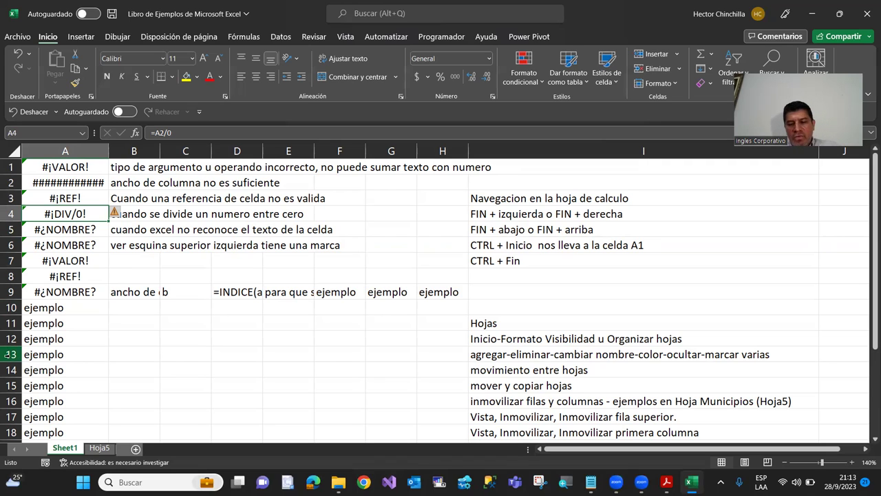
# Step: Enter =10/0 in A4, recheck its #¡DIV/0! result, then select A5
pyautogui.write('=')
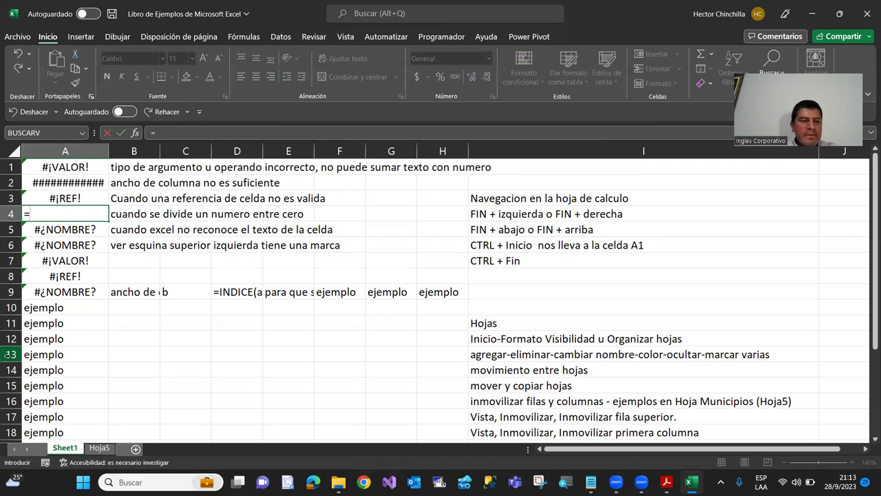
pyautogui.write('10/')
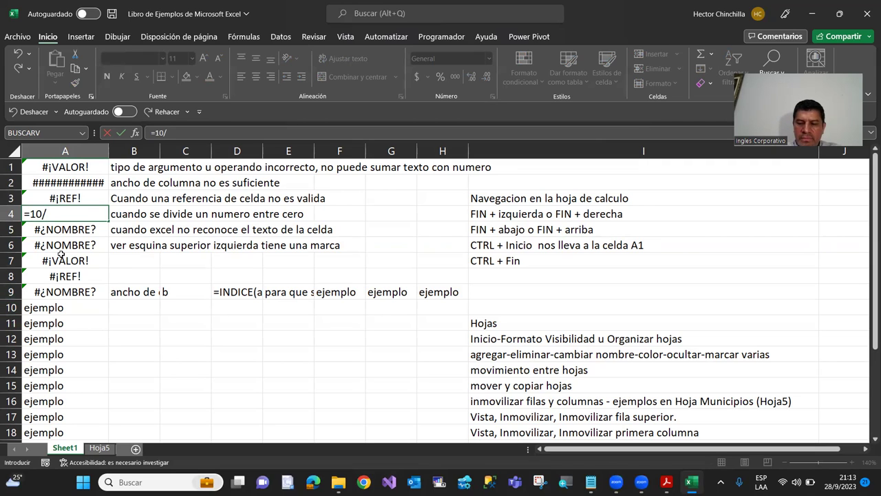
pyautogui.write('#¡DIV/0')
pyautogui.press('Return')
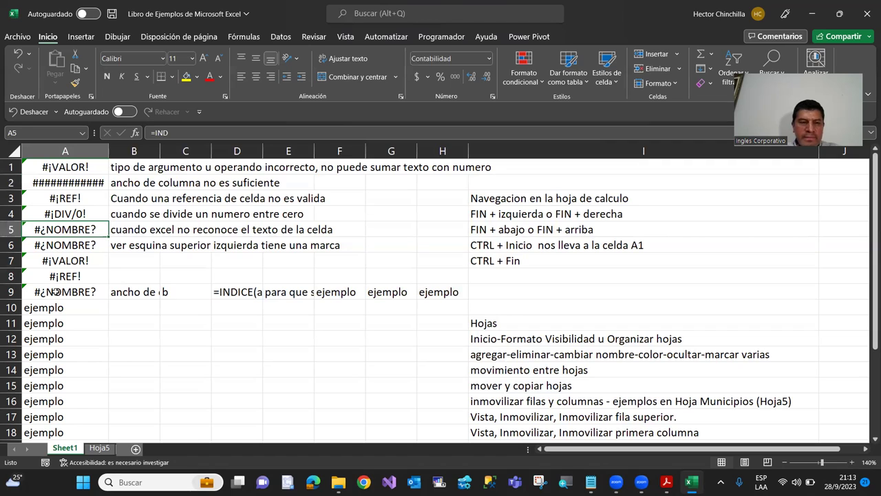
pyautogui.press('Up')
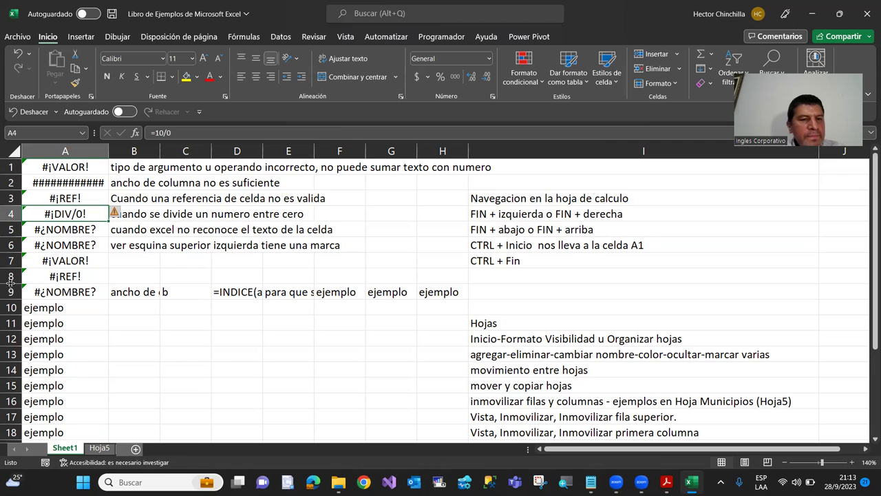
pyautogui.click(54, 232)
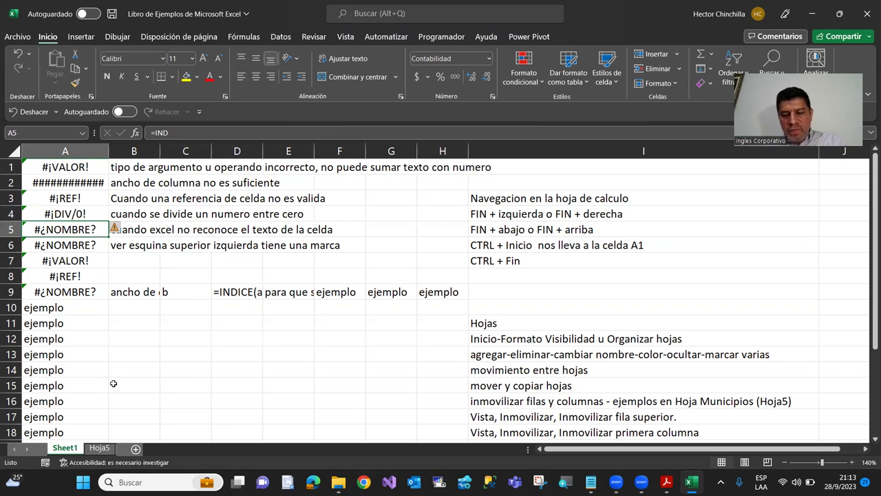
pyautogui.press('Delete')
pyautogui.write('=')
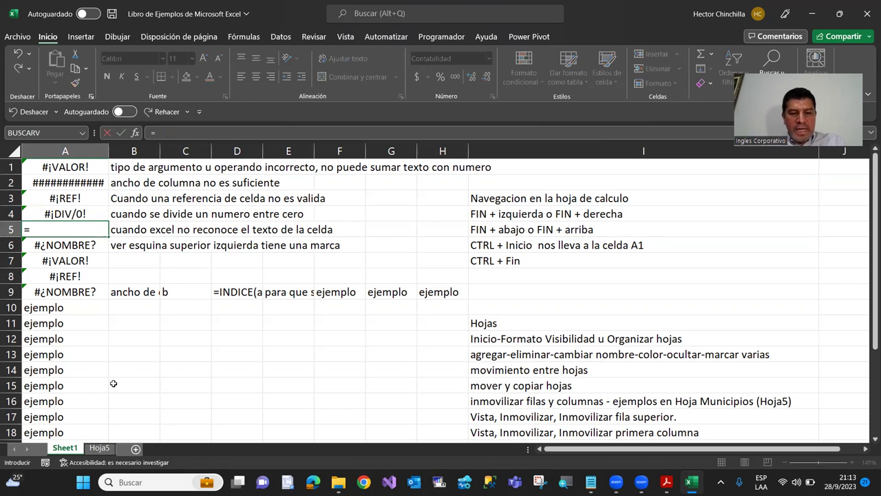
pyautogui.write('IND')
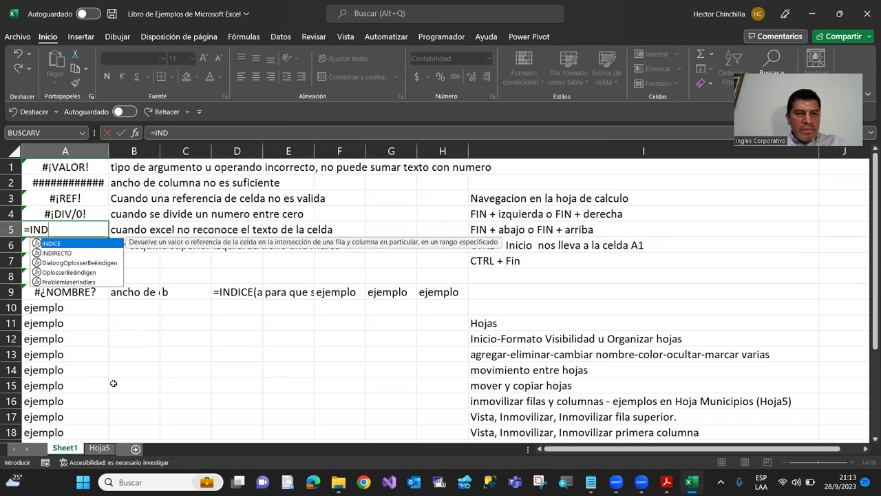
pyautogui.hotkey('ctrl', 'Return')
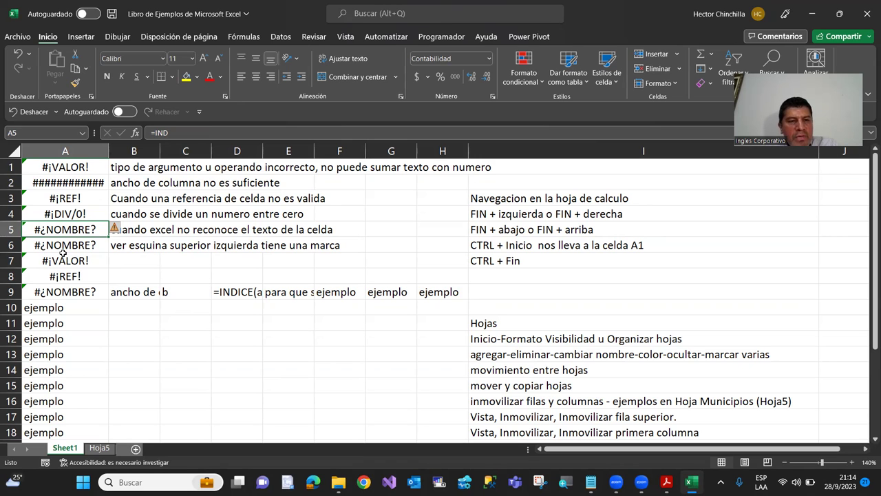
# Step: Skim the first error-value pages of the PDF guide, then return to the Excel workbook
pyautogui.hotkey('alt', 'Tab')
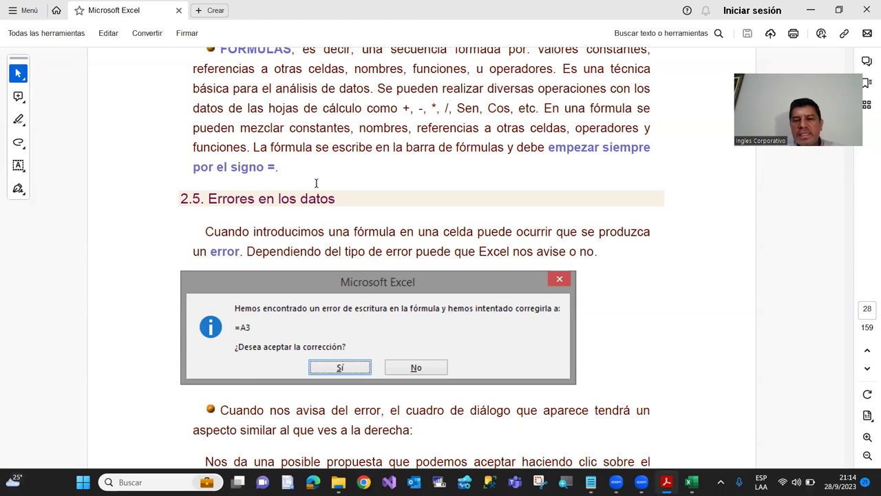
pyautogui.scroll(-1, 316, 185)
pyautogui.scroll(-1, 291, 198)
pyautogui.scroll(-1, 263, 189)
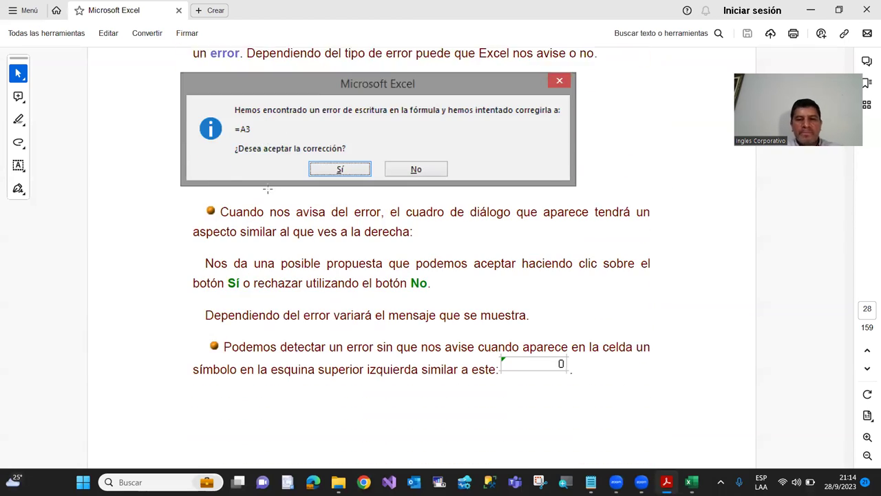
pyautogui.scroll(-1, 268, 190)
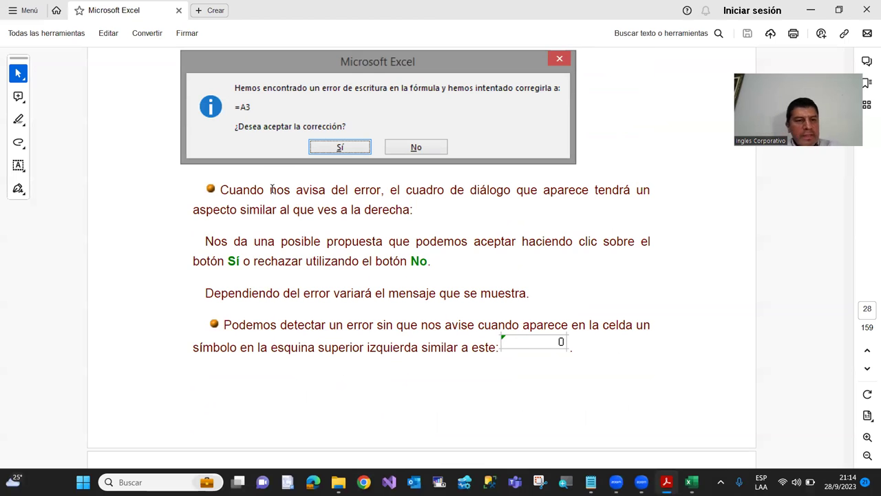
pyautogui.hotkey('alt', 'Tab')
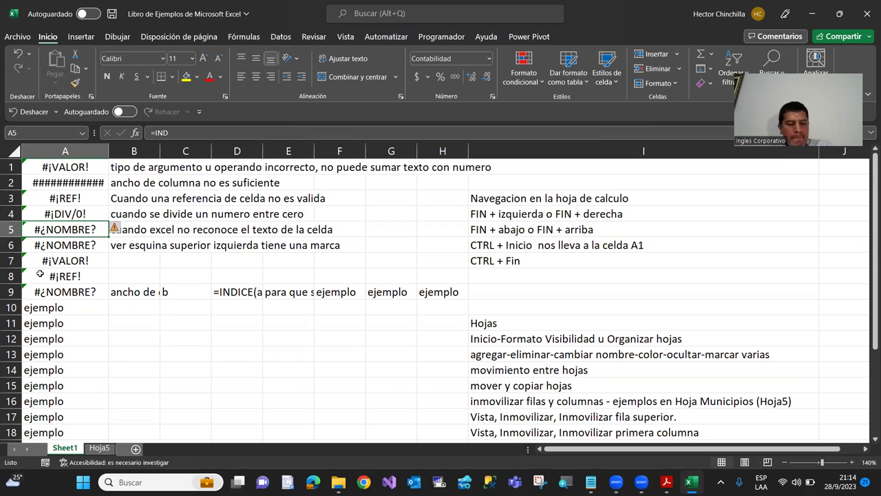
# Step: Read on through the error descriptions to page 30, section 3.1 Movimiento rápido en la hoja
pyautogui.hotkey('alt', 'Tab')
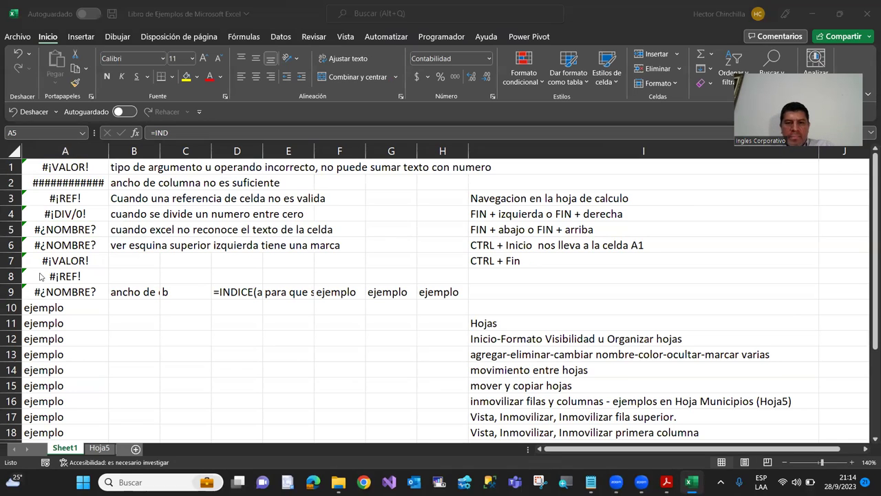
pyautogui.scroll(-3, 335, 230)
pyautogui.scroll(-2, 317, 257)
pyautogui.scroll(-3, 330, 289)
pyautogui.scroll(-2, 344, 306)
pyautogui.scroll(-2, 228, 309)
pyautogui.scroll(-2, 227, 304)
pyautogui.scroll(-2, 227, 303)
pyautogui.scroll(-1, 226, 301)
pyautogui.scroll(-1, 226, 301)
pyautogui.scroll(-2, 225, 294)
pyautogui.scroll(-2, 225, 286)
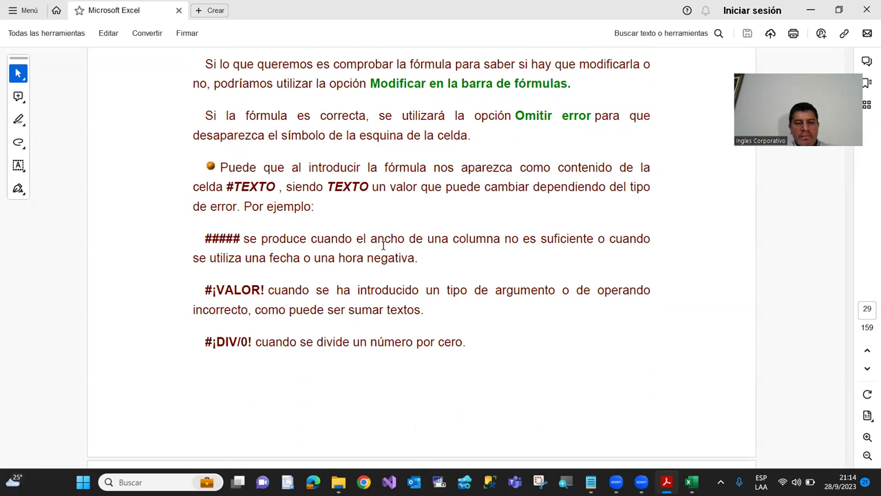
pyautogui.scroll(-3, 237, 282)
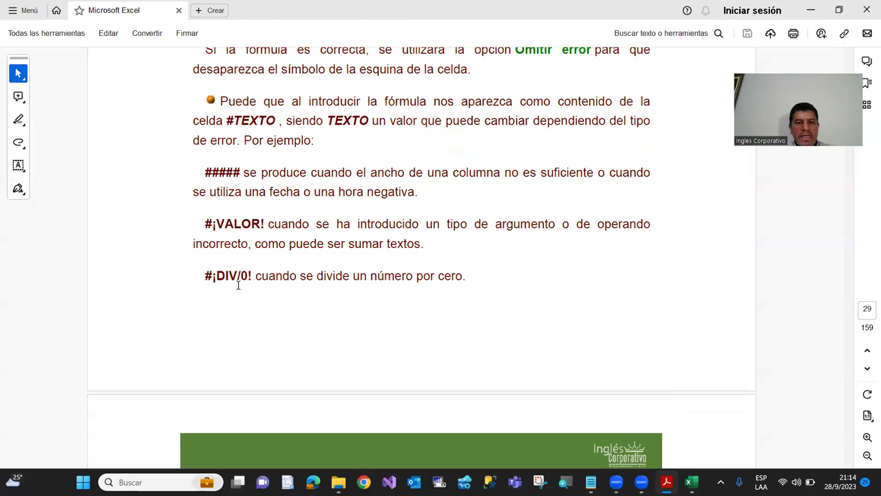
pyautogui.scroll(-2, 261, 270)
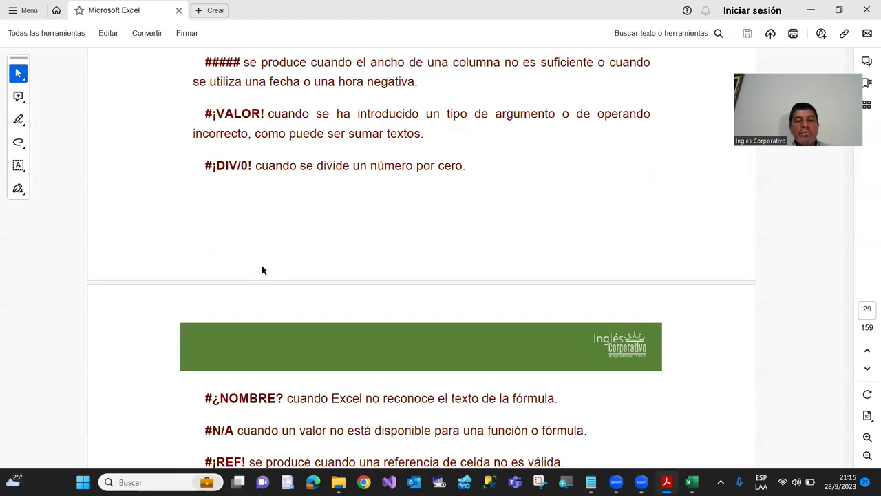
pyautogui.scroll(-2, 261, 270)
pyautogui.scroll(-1, 262, 270)
pyautogui.scroll(-1, 261, 270)
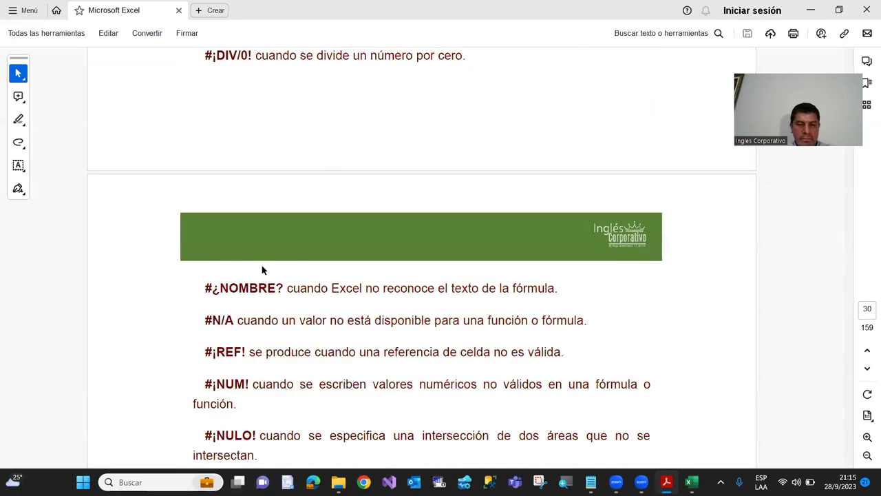
pyautogui.scroll(-1, 262, 270)
pyautogui.scroll(-1, 264, 266)
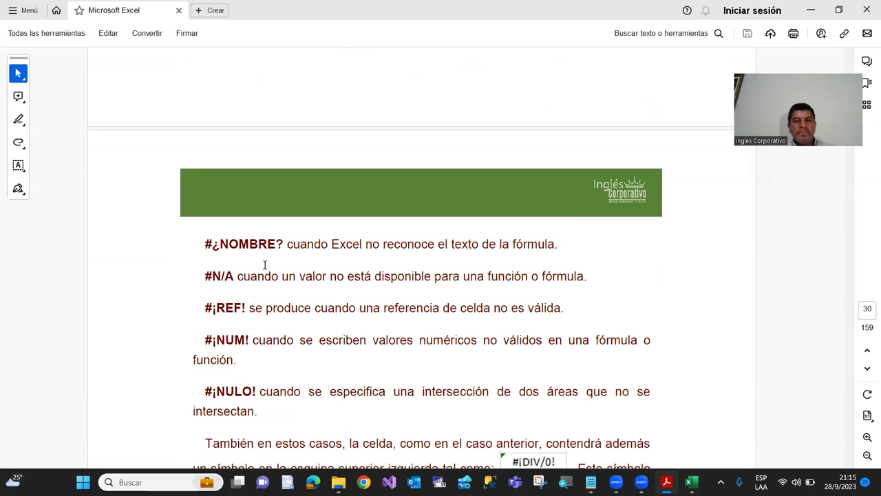
pyautogui.scroll(-1, 311, 245)
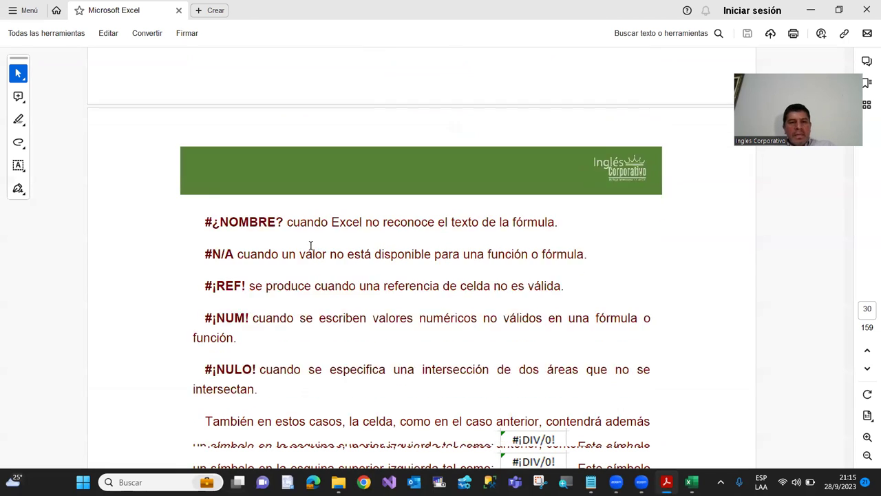
pyautogui.scroll(-3, 311, 245)
pyautogui.scroll(-1, 301, 241)
pyautogui.scroll(-1, 281, 234)
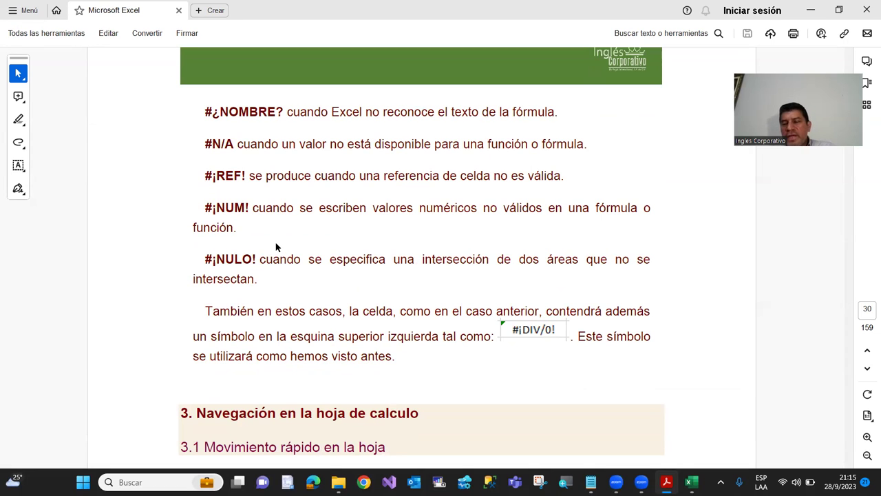
pyautogui.scroll(2, 276, 246)
pyautogui.scroll(-1, 282, 242)
pyautogui.scroll(-1, 284, 245)
pyautogui.scroll(-3, 283, 244)
pyautogui.scroll(-1, 283, 243)
pyautogui.scroll(1, 283, 243)
pyautogui.scroll(-2, 283, 244)
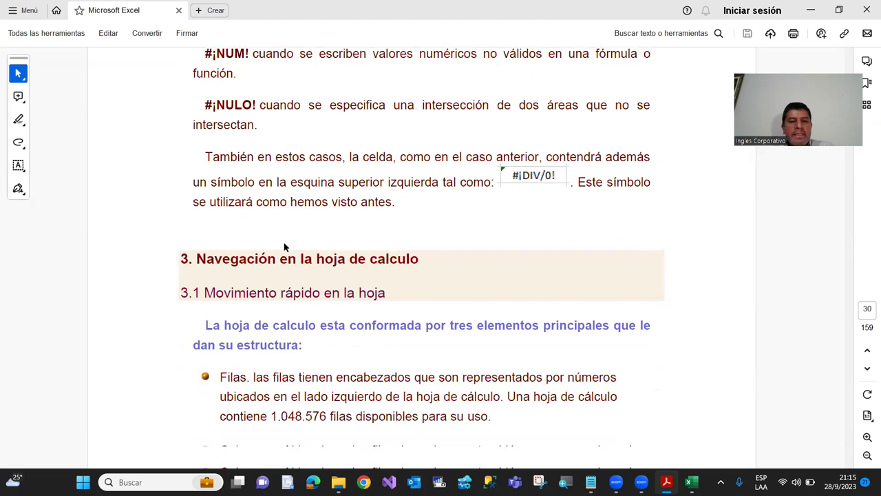
pyautogui.scroll(-2, 283, 244)
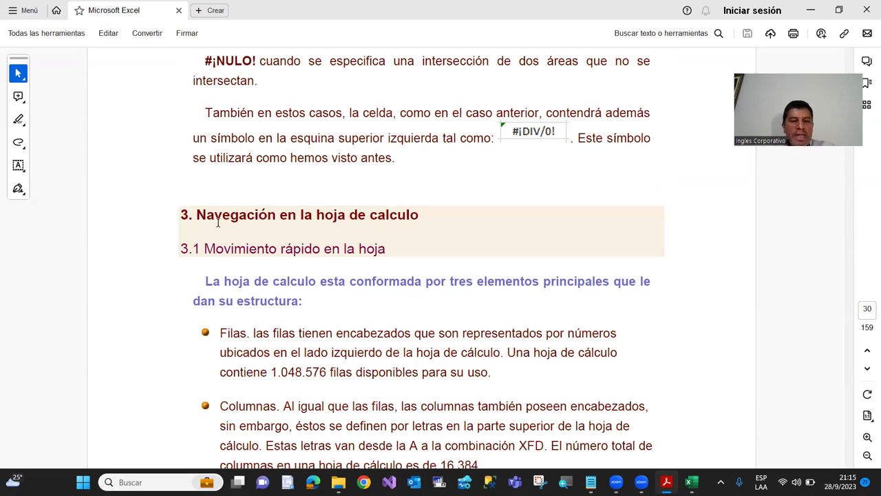
pyautogui.scroll(-3, 301, 217)
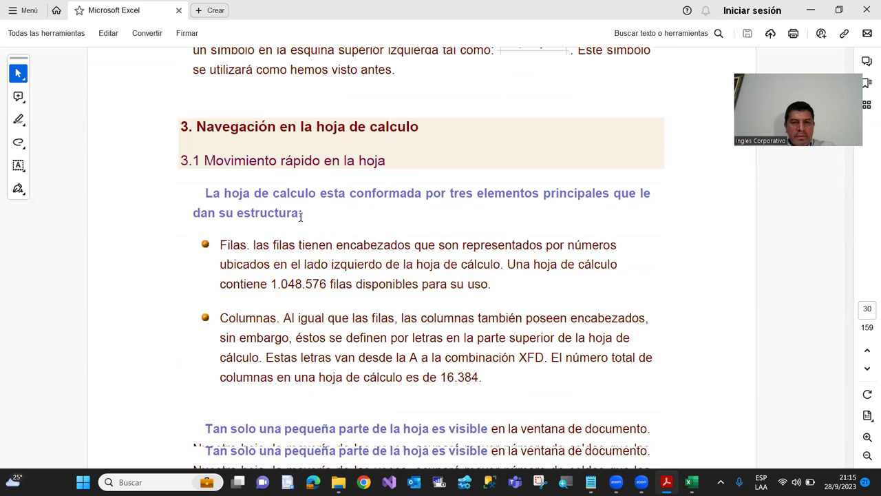
# Step: In Excel, select A1 and then A8, step right and left along row 8, move back up, and switch to the PDF
pyautogui.hotkey('alt', 'Tab')
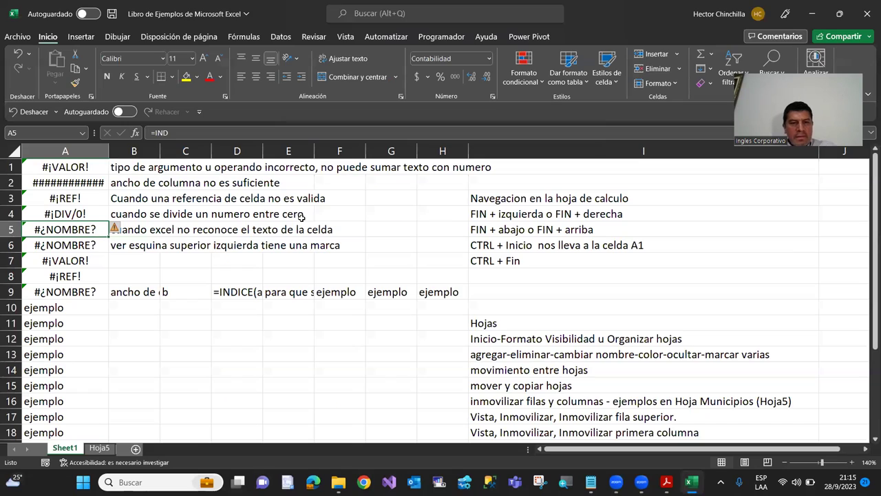
pyautogui.click(71, 168)
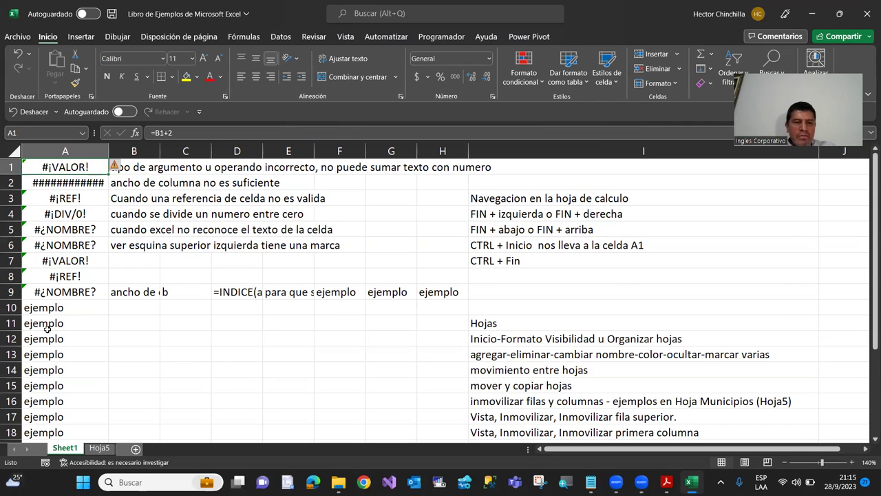
pyautogui.click(70, 278)
pyautogui.press('Right')
pyautogui.press('Right')
pyautogui.press('Right')
pyautogui.press('Right')
pyautogui.press('Right')
pyautogui.press('Right')
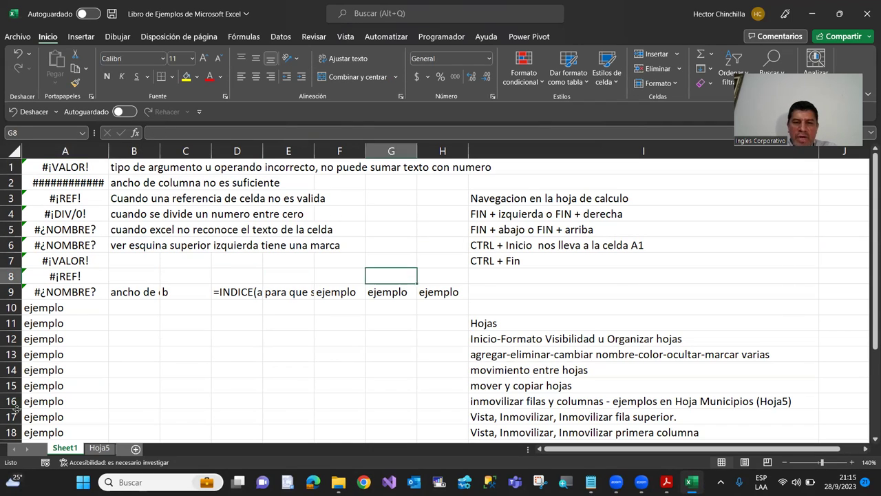
pyautogui.press('Right')
pyautogui.press('Right')
pyautogui.press('Right')
pyautogui.press('Left')
pyautogui.press('Left')
pyautogui.press('Left')
pyautogui.press('Left')
pyautogui.press('Left')
pyautogui.press('Left')
pyautogui.press('Left')
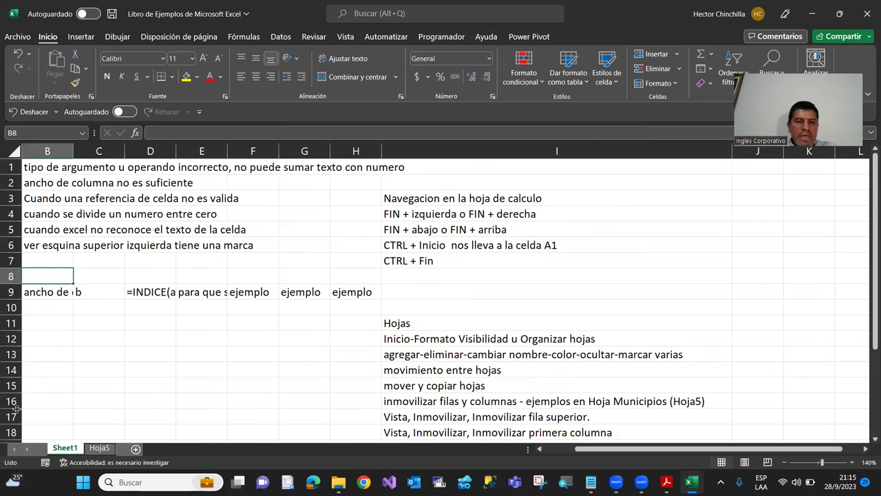
pyautogui.press('Left')
pyautogui.press('Up')
pyautogui.press('Up')
pyautogui.press('Up')
pyautogui.press('Up')
pyautogui.press('Up')
pyautogui.press('Up')
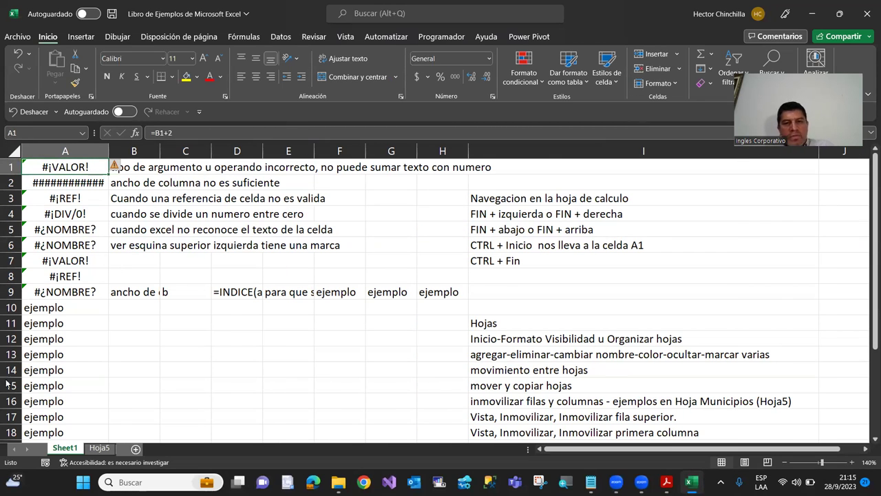
pyautogui.hotkey('alt', 'Tab')
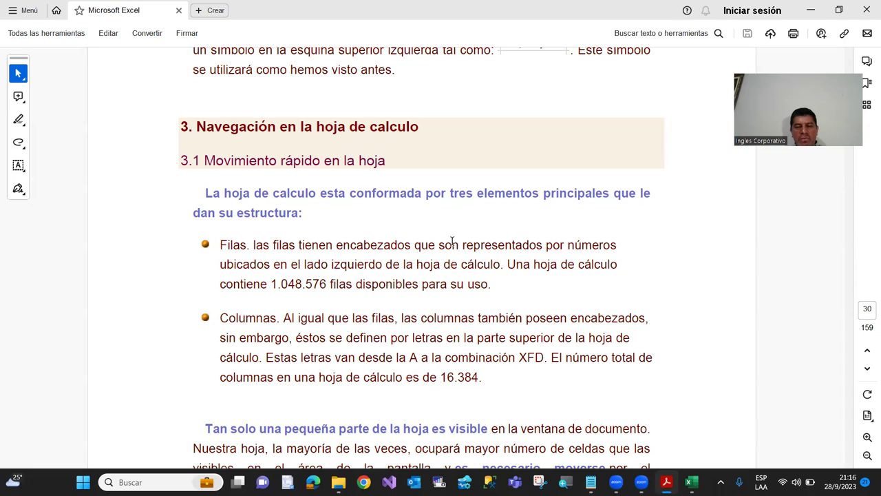
# Step: Highlight the words 'Filas' and 'Columnas' in section 3.1, clear the selection, and return to Excel
pyautogui.doubleClick(210, 247)
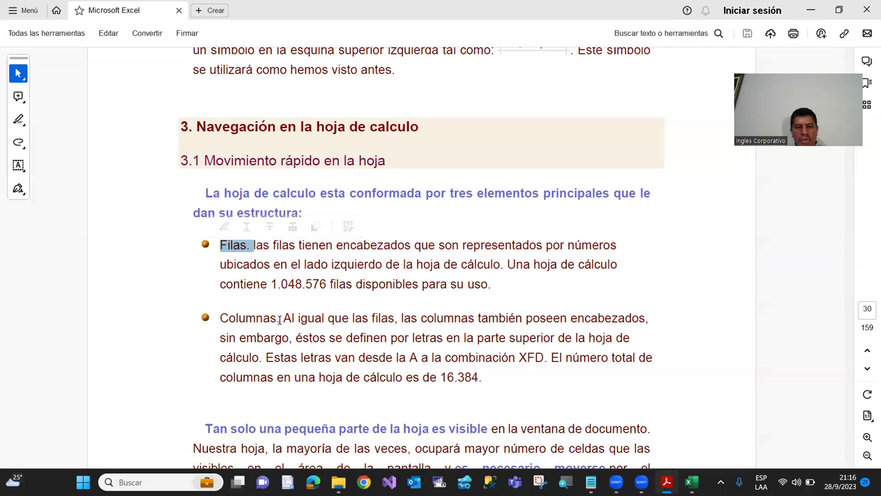
pyautogui.moveTo(280, 319); pyautogui.dragTo(220, 319)
pyautogui.click(252, 266)
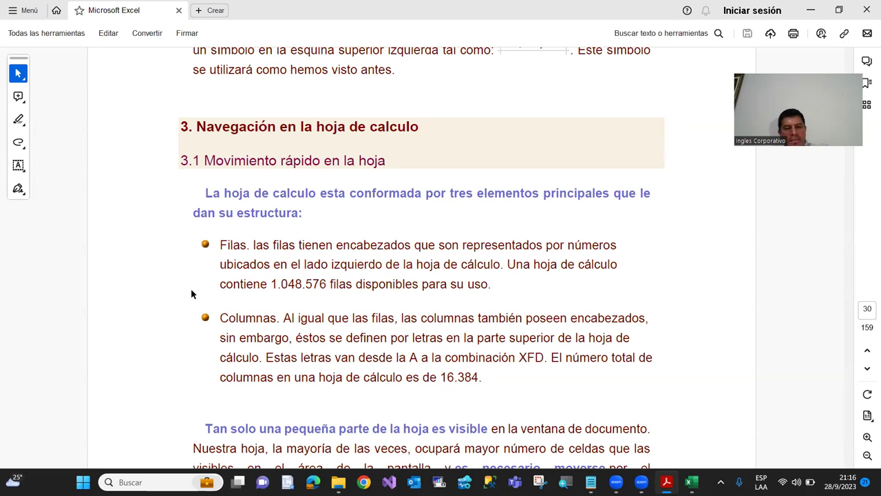
pyautogui.hotkey('alt', 'Tab')
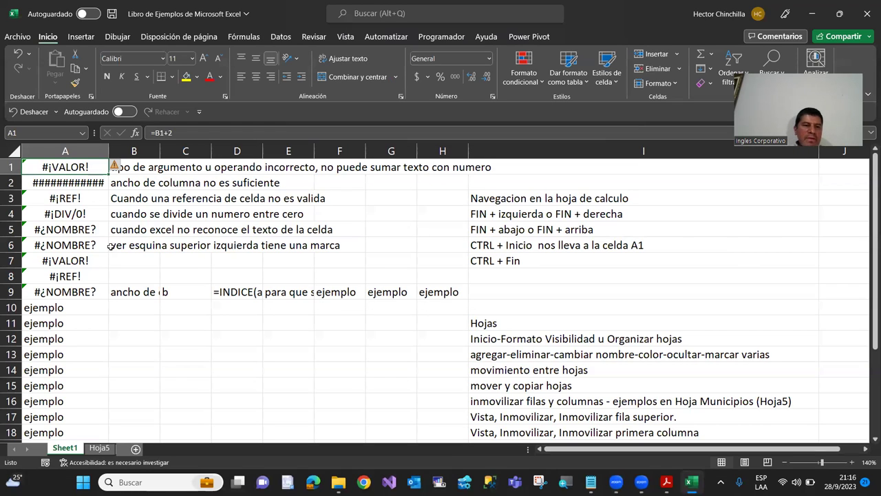
# Step: Select cell A6, then the whole of rows 10 and 7, and go back to A1
pyautogui.click(105, 245)
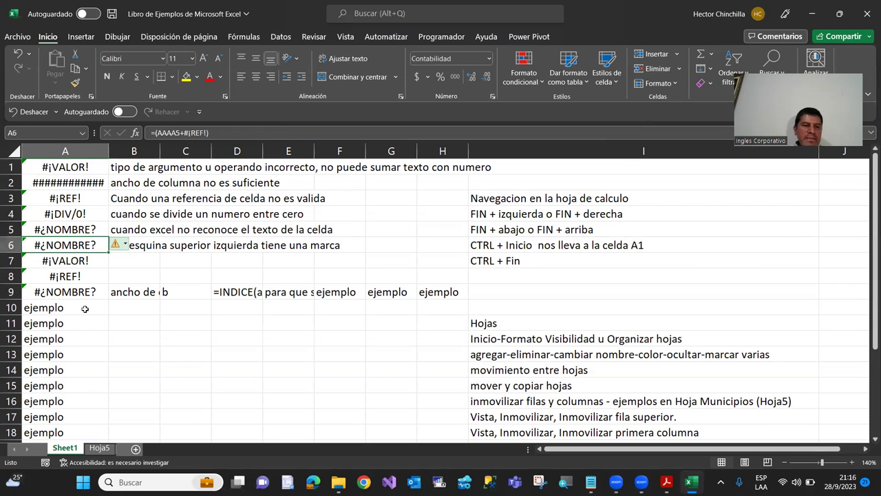
pyautogui.click(11, 307)
pyautogui.click(11, 260)
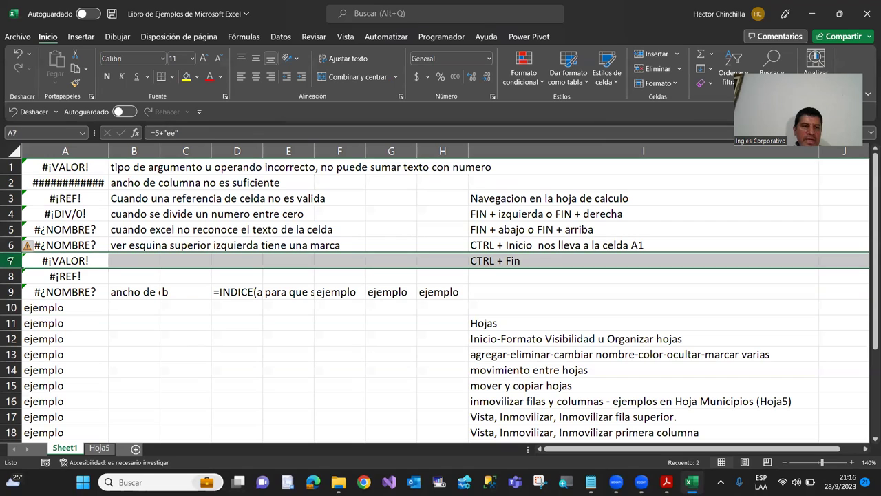
pyautogui.click(63, 169)
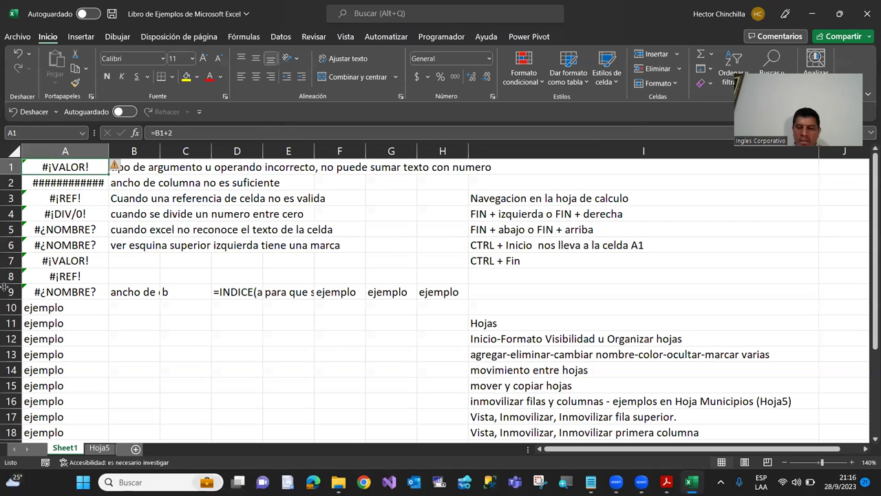
# Step: Jump with End+Down to the sheet's bottom, select A1048575, return to A1 with Ctrl+Home, and switch to the PDF
pyautogui.press('End')
pyautogui.press('Down')
pyautogui.press('End')
pyautogui.press('Down')
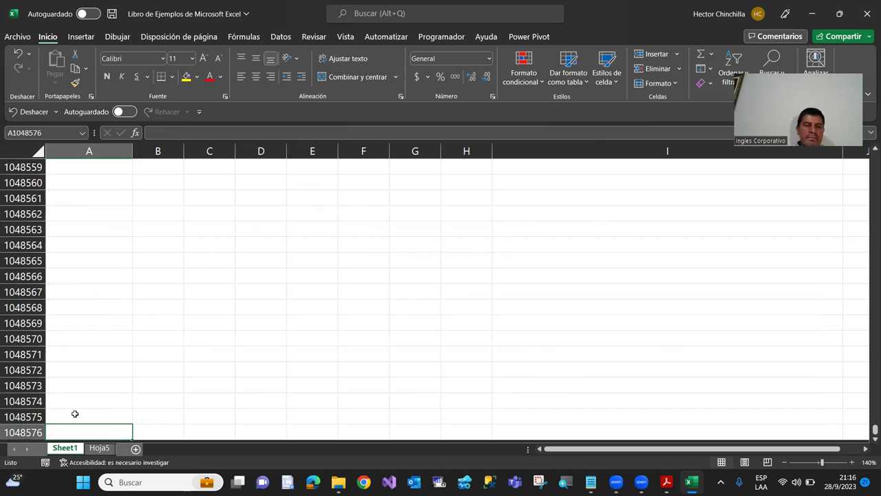
pyautogui.click(75, 414)
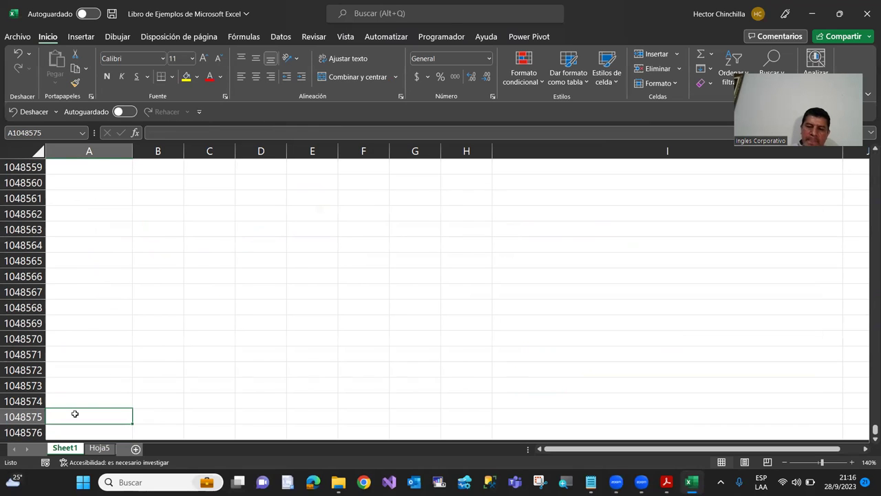
pyautogui.hotkey('ctrl', 'Home')
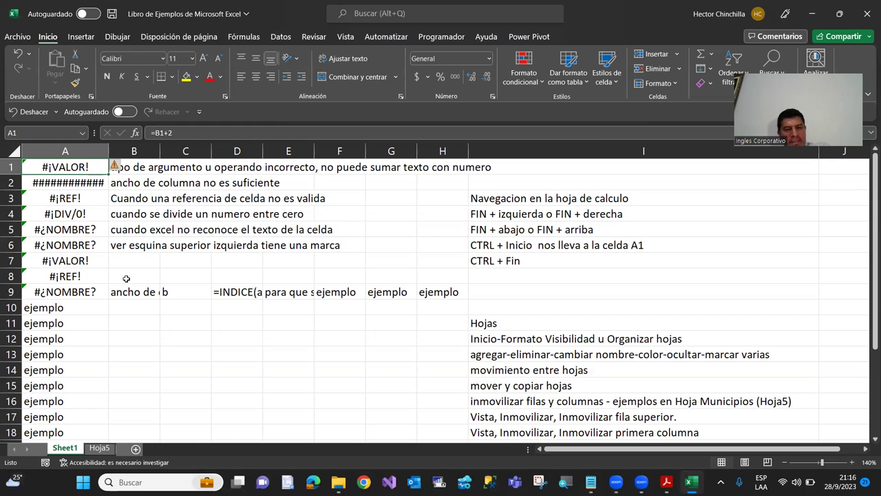
pyautogui.hotkey('alt', 'Tab')
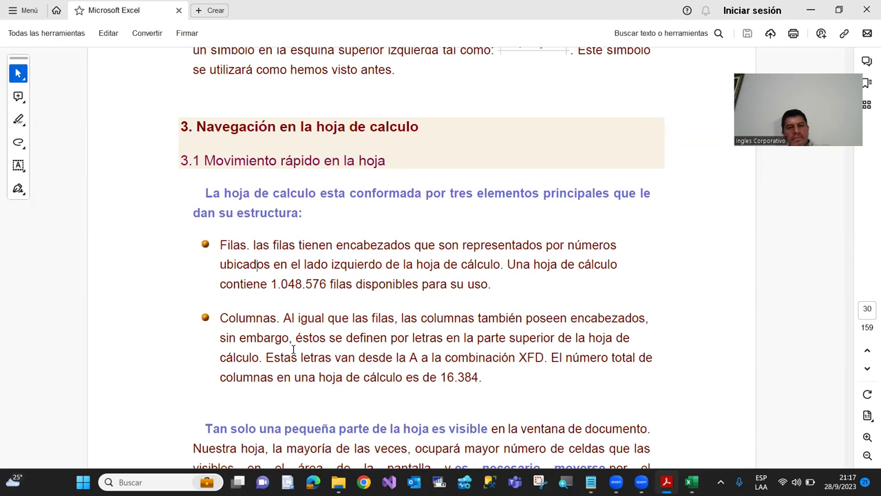
pyautogui.hotkey('alt', 'Tab')
pyautogui.click(92, 152)
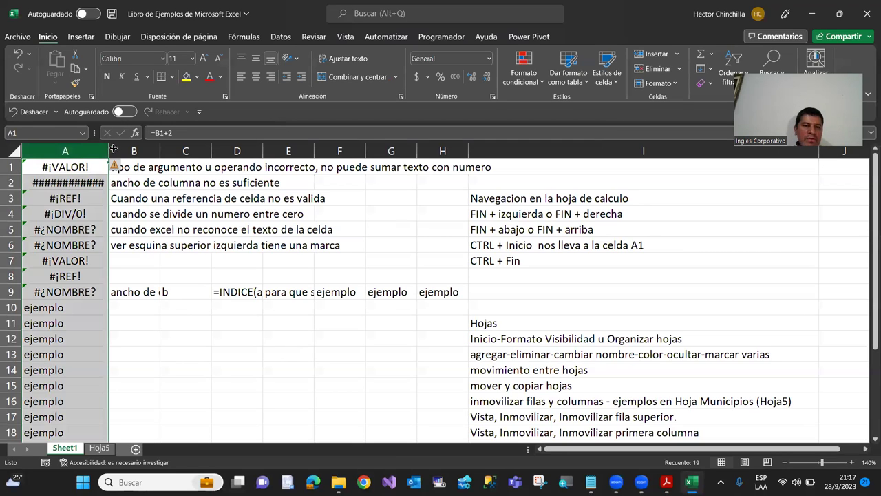
pyautogui.click(133, 151)
pyautogui.click(184, 151)
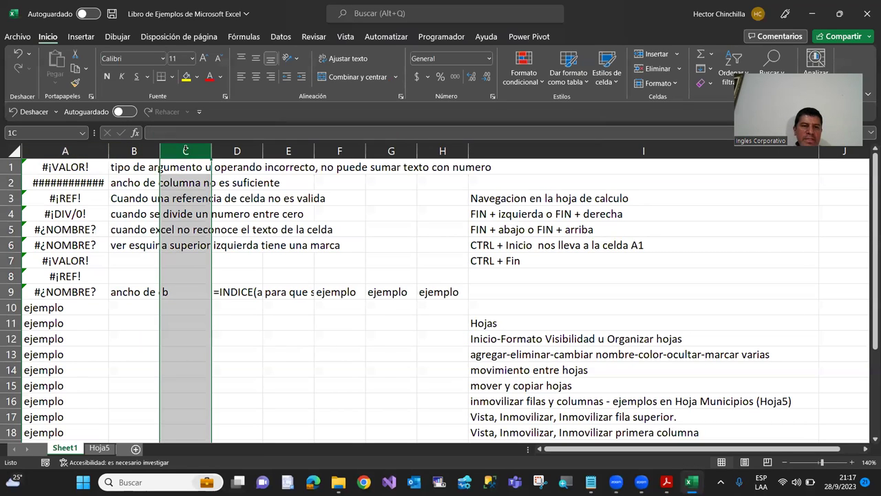
pyautogui.click(234, 150)
pyautogui.hotkey('ctrl', 'Home')
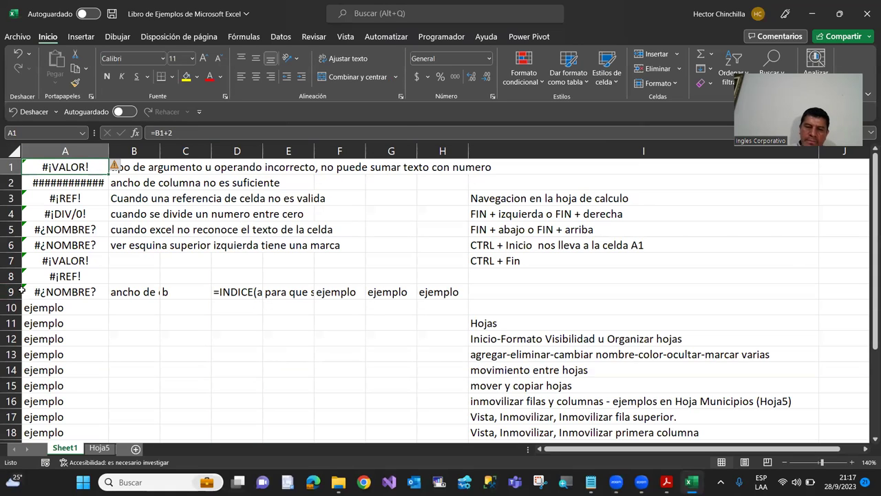
pyautogui.press('End')
pyautogui.press('Right')
pyautogui.press('End')
pyautogui.press('Right')
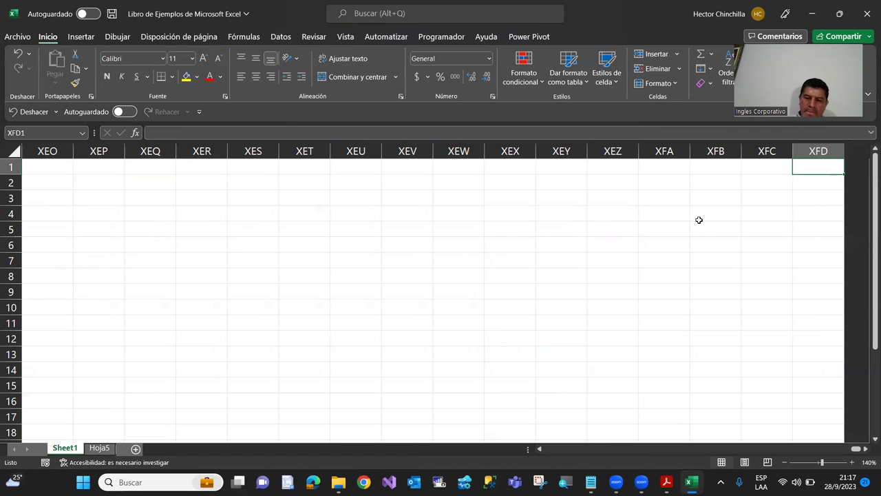
pyautogui.hotkey('ctrl', 'Home')
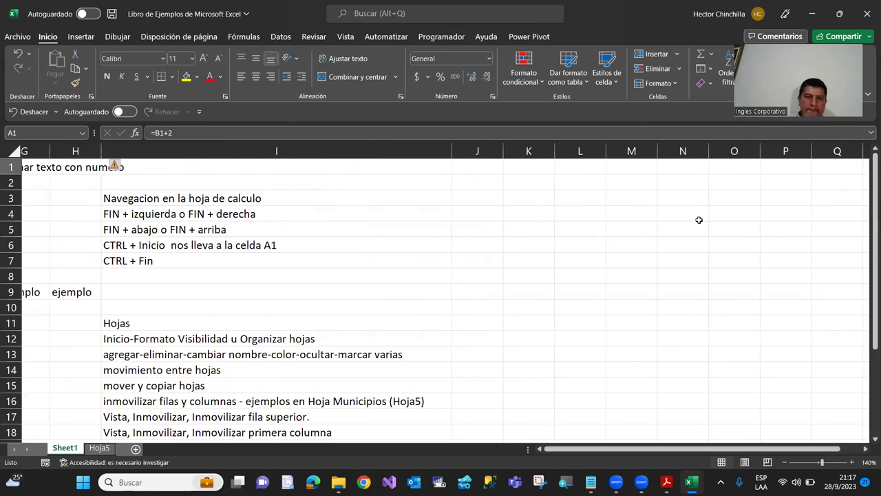
pyautogui.click(80, 196)
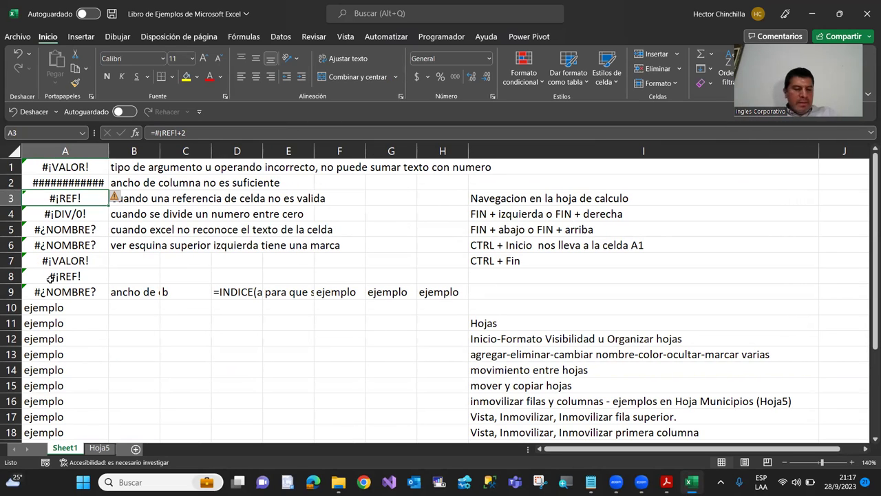
pyautogui.hotkey('alt', 'Tab')
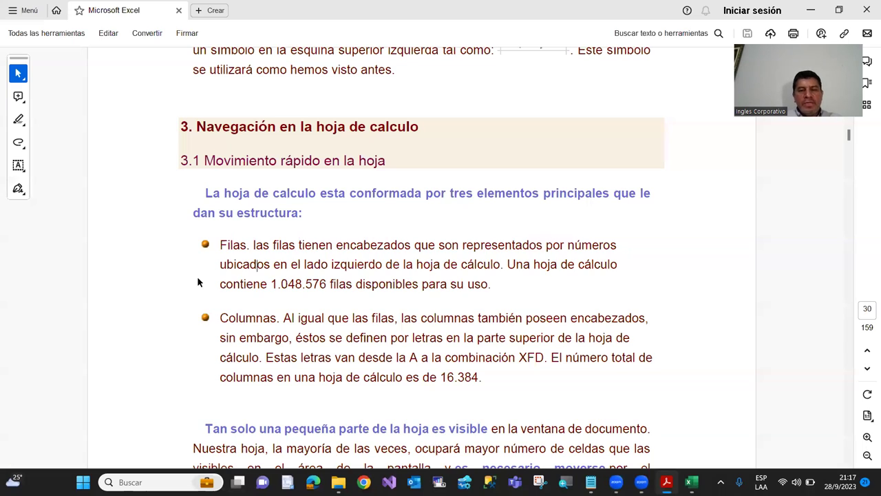
# Step: Scroll the PDF to the page 31 MOVIMIENTO/TECLADO navigation-keys table, then return to Excel
pyautogui.scroll(-2, 172, 276)
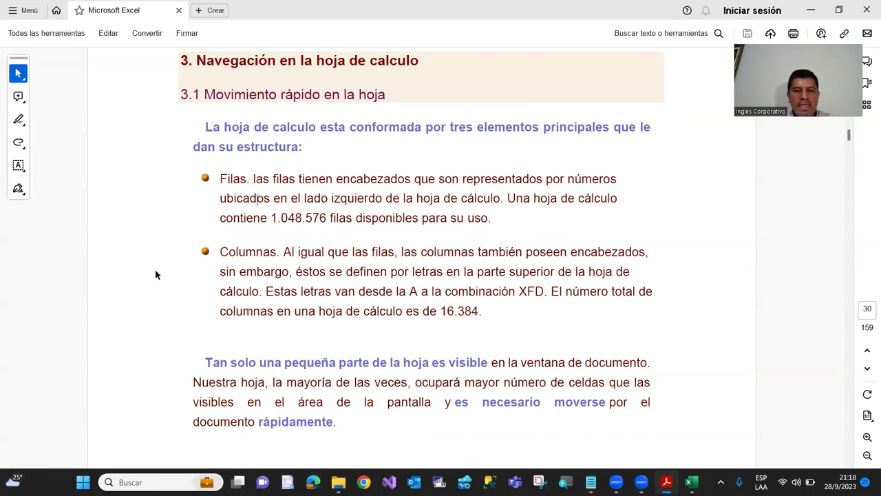
pyautogui.scroll(-3, 204, 279)
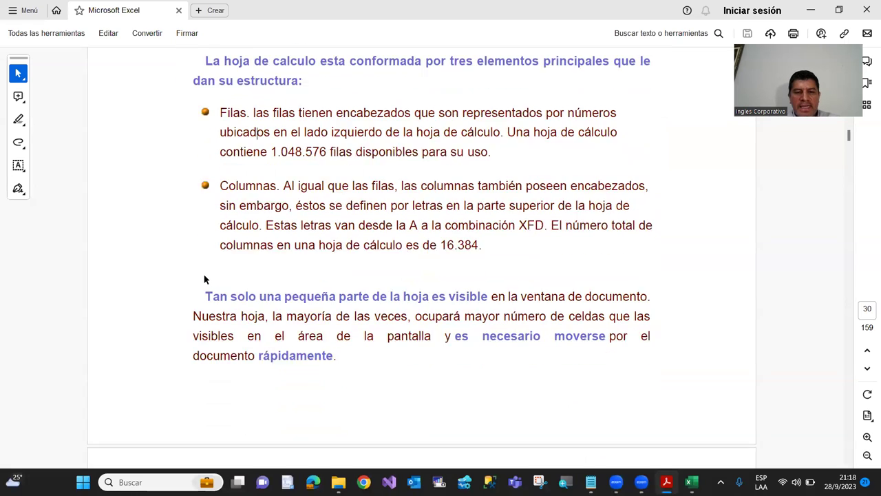
pyautogui.scroll(-1, 204, 273)
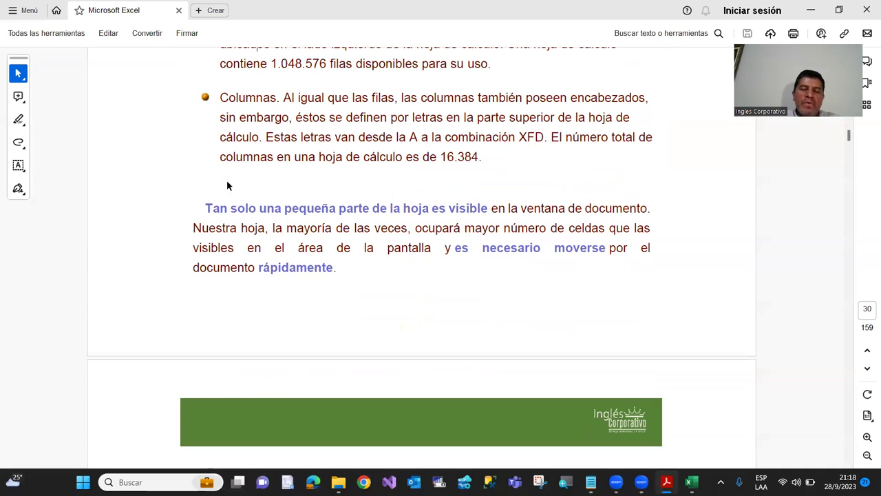
pyautogui.scroll(-2, 232, 180)
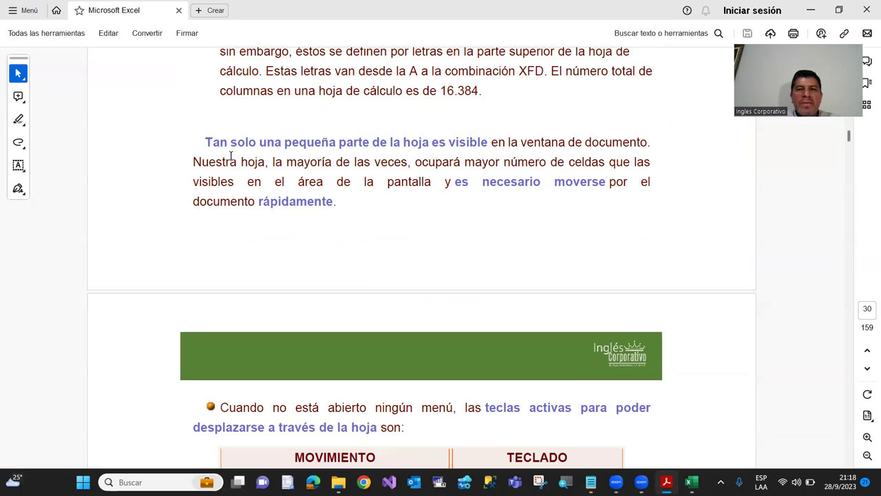
pyautogui.scroll(-2, 229, 158)
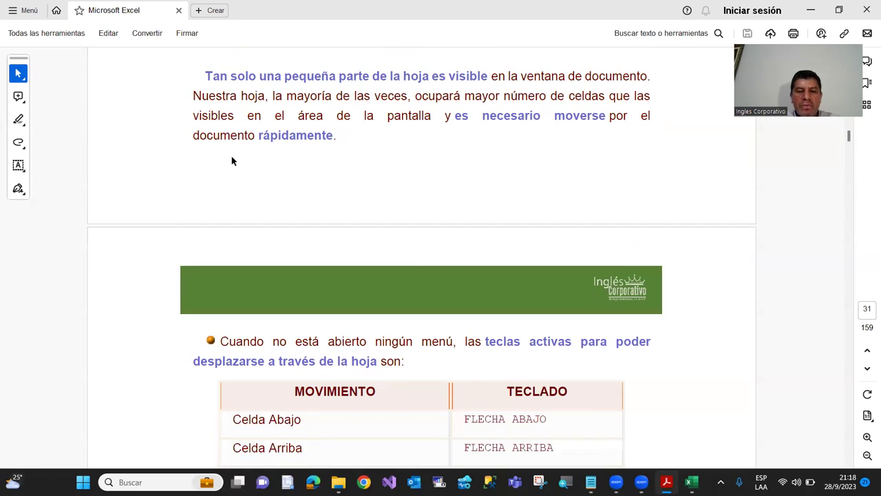
pyautogui.scroll(-1, 232, 160)
pyautogui.scroll(-3, 231, 160)
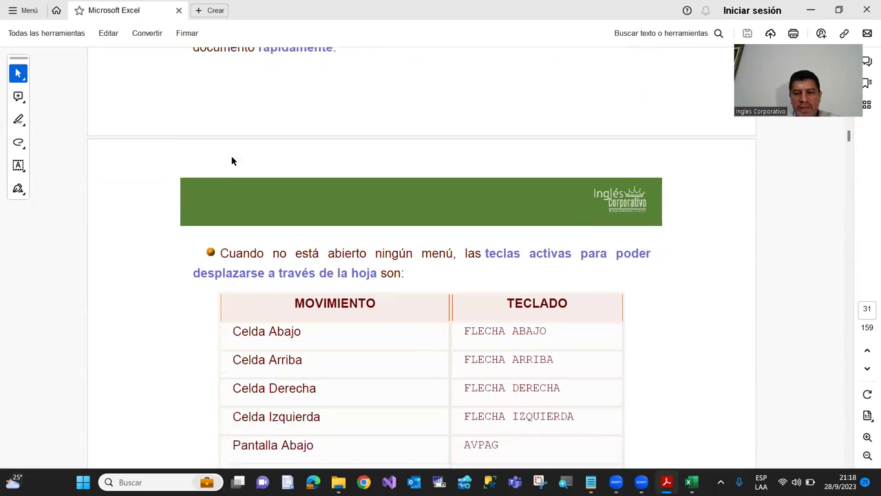
pyautogui.scroll(-2, 231, 159)
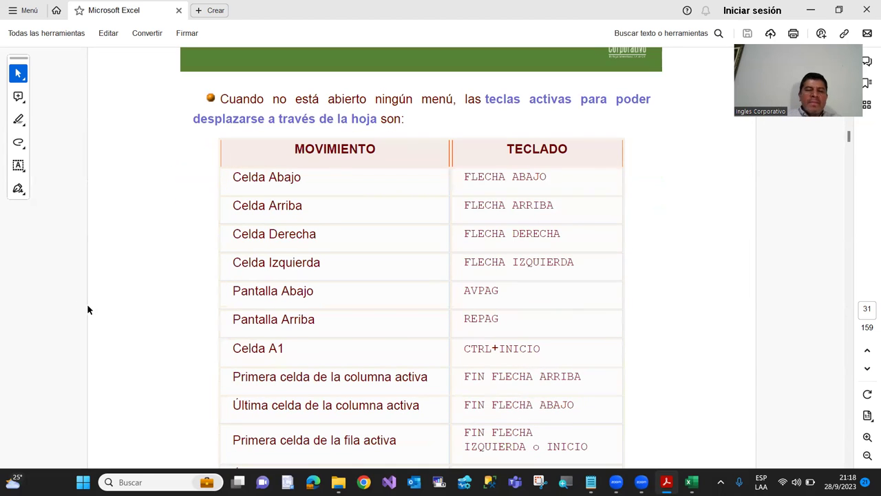
pyautogui.scroll(-1, 88, 309)
pyautogui.scroll(-1, 88, 309)
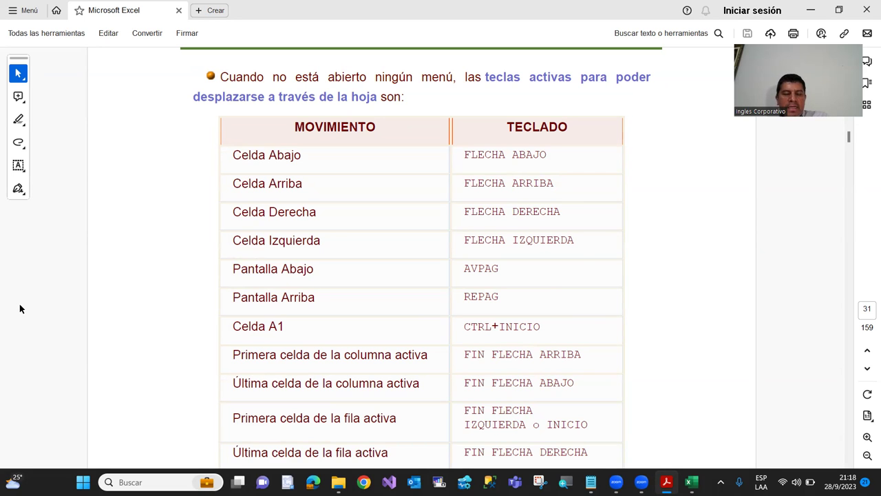
pyautogui.hotkey('alt', 'Tab')
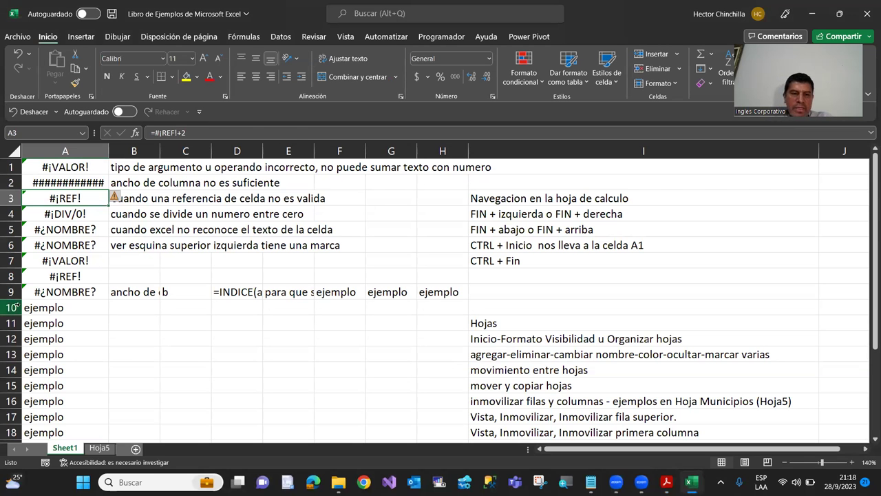
# Step: Step cell by cell with the arrow keys around column C (C8, B8, C7, C9), then check the PDF table
pyautogui.press('Right')
pyautogui.press('Right')
pyautogui.press('Down')
pyautogui.press('Down')
pyautogui.press('Down')
pyautogui.press('Down')
pyautogui.press('Down')
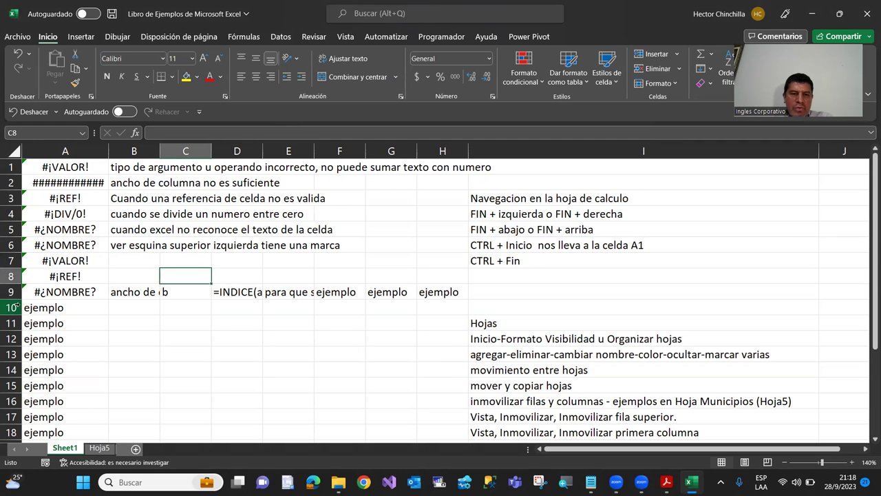
pyautogui.press('Left')
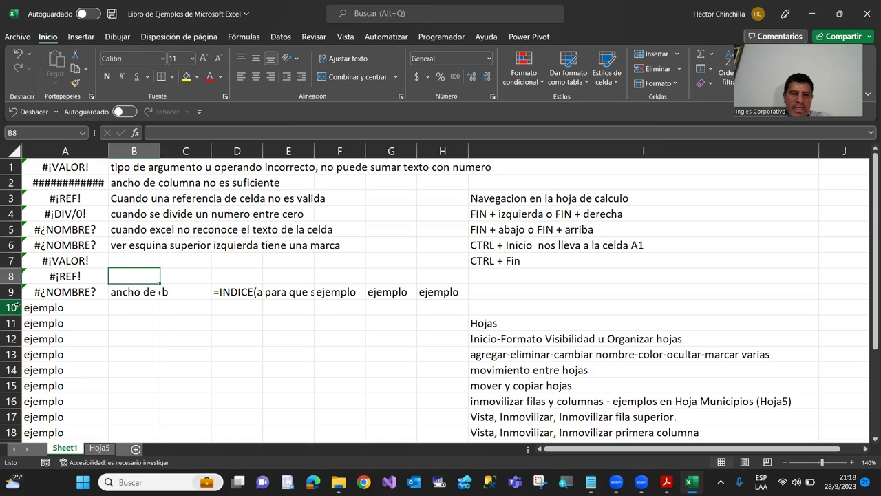
pyautogui.press('Right')
pyautogui.press('Right')
pyautogui.press('Left')
pyautogui.press('Up')
pyautogui.press('Down')
pyautogui.press('Down')
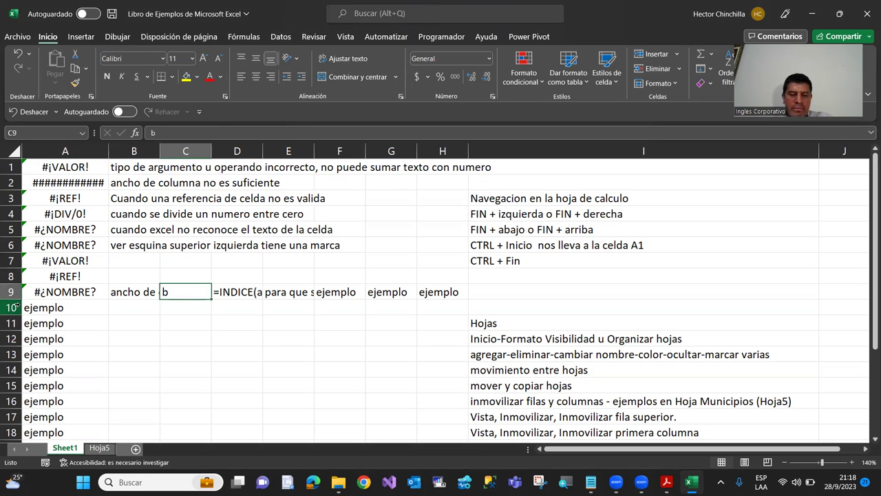
pyautogui.hotkey('alt', 'Tab')
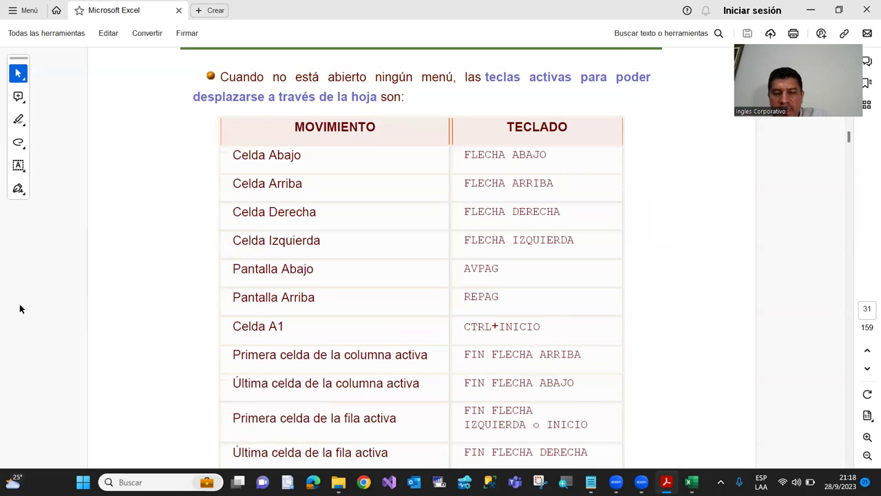
# Step: Back in Excel, jump to A1 with Ctrl+Home, move a screen down and back up with Page Down/Page Up, then return to the PDF
pyautogui.hotkey('alt', 'Tab')
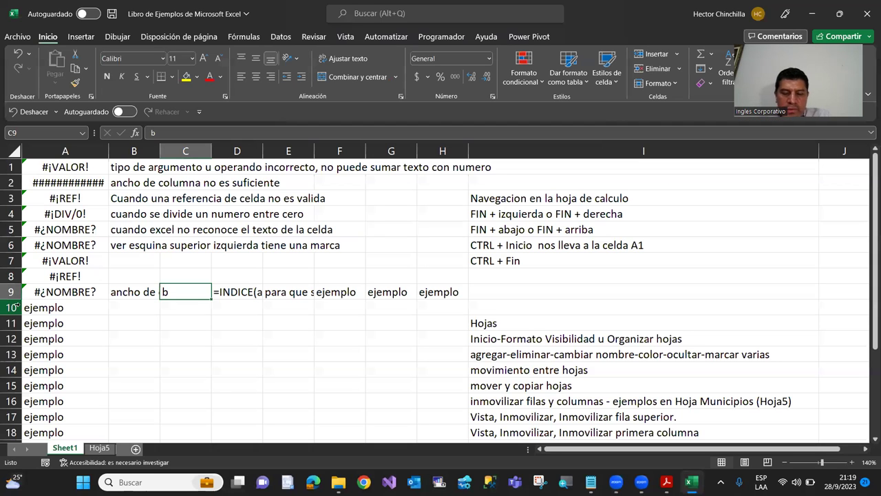
pyautogui.hotkey('ctrl', 'Home')
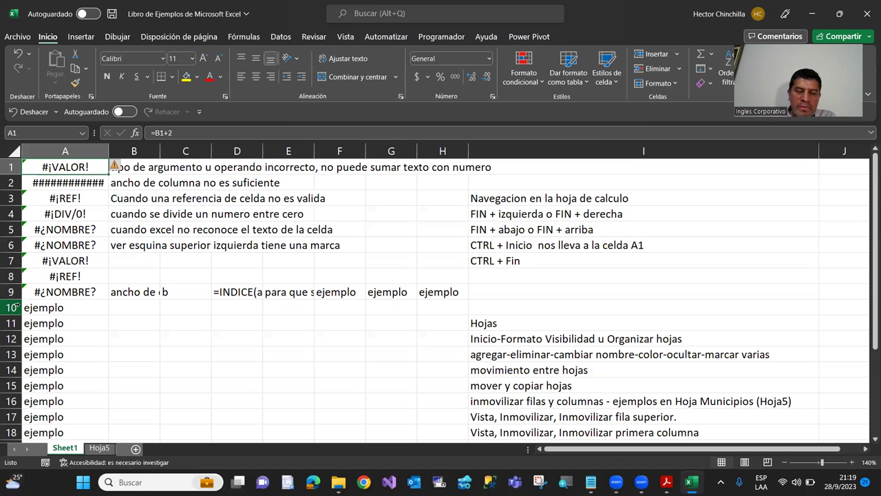
pyautogui.press('pagedown')
pyautogui.press('pagedown')
pyautogui.press('pagedown')
pyautogui.press('pagedown')
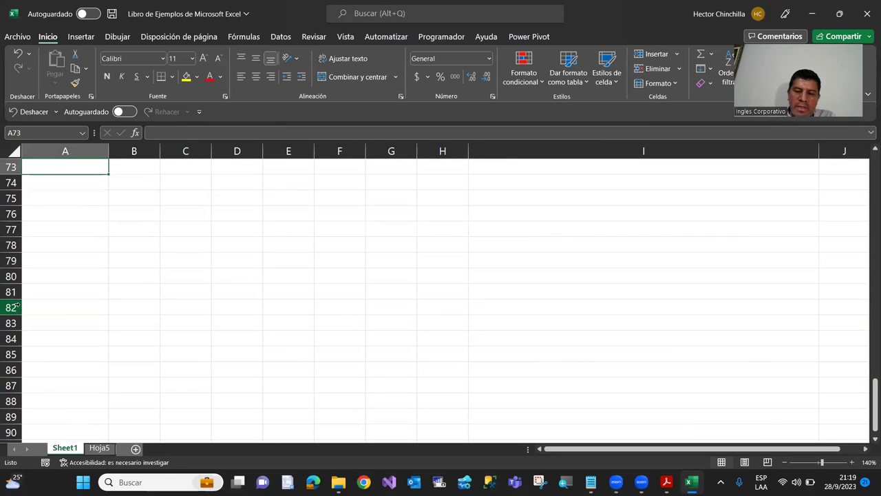
pyautogui.press('pageup')
pyautogui.press('pageup')
pyautogui.press('pageup')
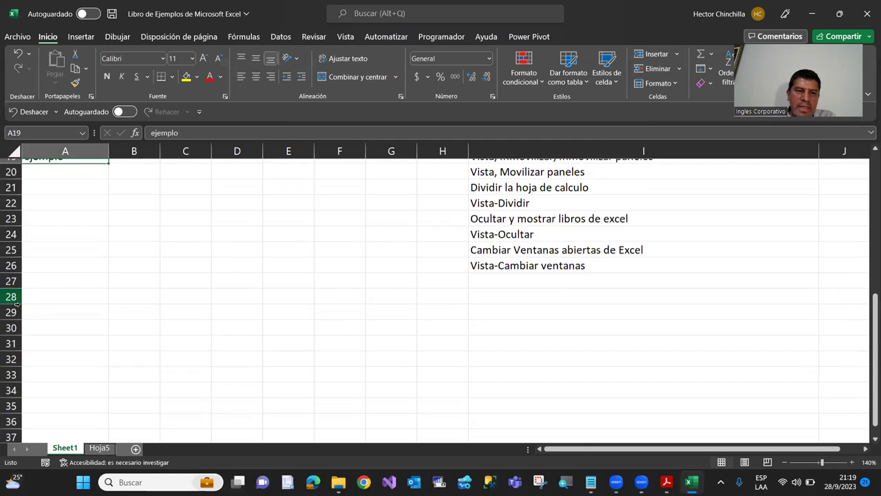
pyautogui.press('pageup')
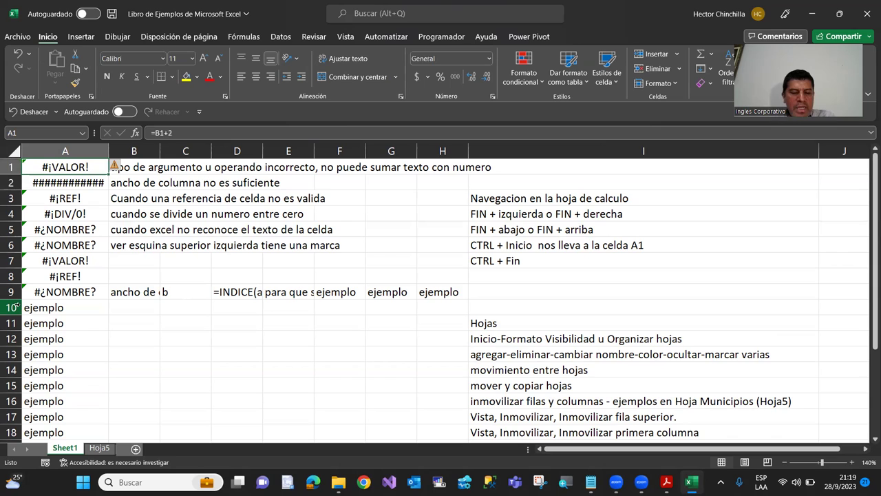
pyautogui.hotkey('alt', 'Tab')
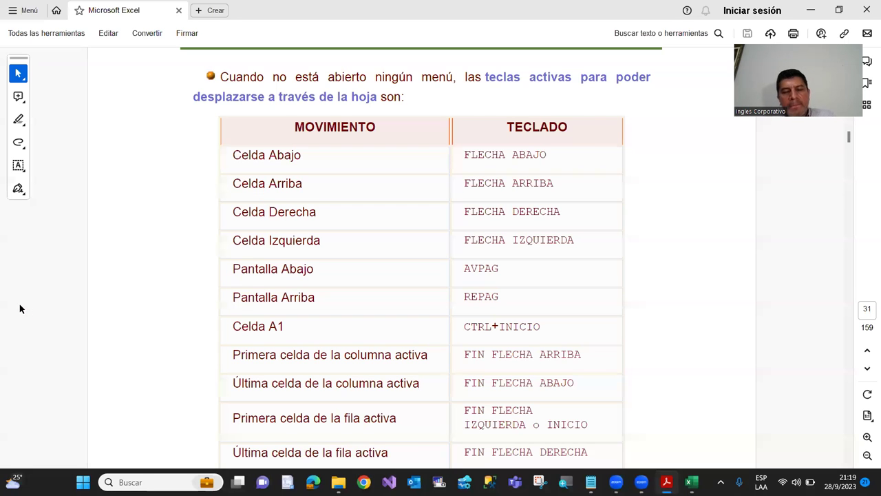
# Step: Scroll the PDF to the 'Otra forma' tip on going to a cell by name, then return to Excel
pyautogui.scroll(-3, 227, 359)
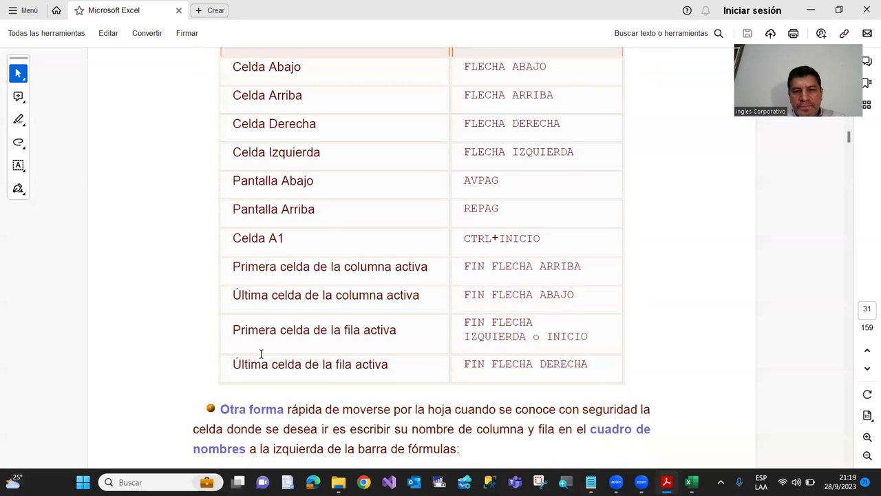
pyautogui.scroll(-2, 262, 263)
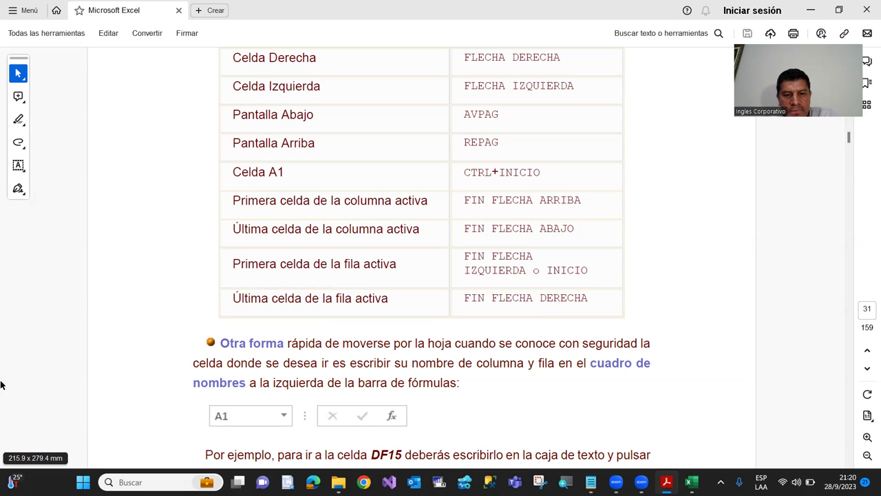
pyautogui.hotkey('alt', 'Tab')
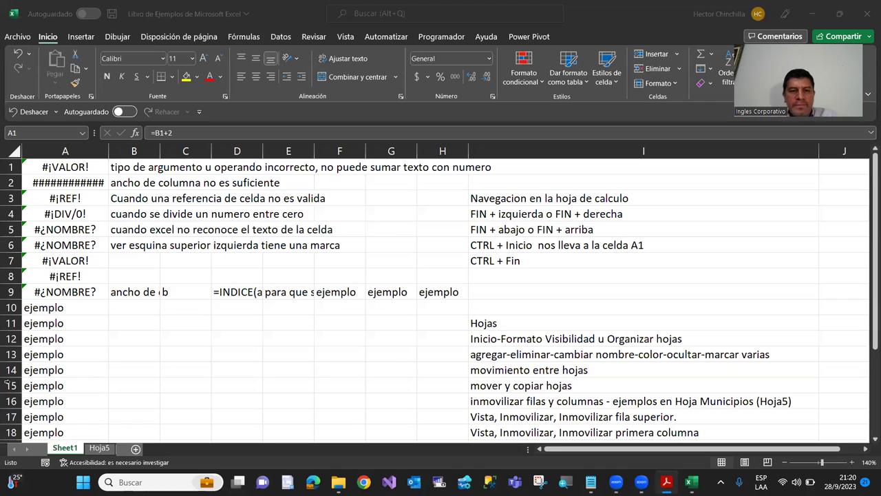
# Step: Select A10, dismiss the news panel, and move the selection with arrow keys toward J17 and row 31
pyautogui.click(95, 307)
pyautogui.press('super+w')
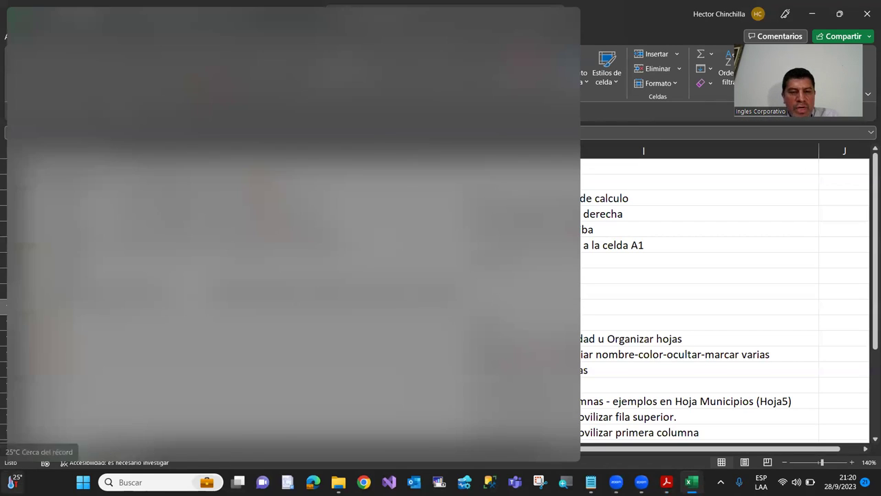
pyautogui.click(622, 283)
pyautogui.press('Down')
pyautogui.press('Down')
pyautogui.press('Down')
pyautogui.press('Left')
pyautogui.press('Left')
pyautogui.press('Down')
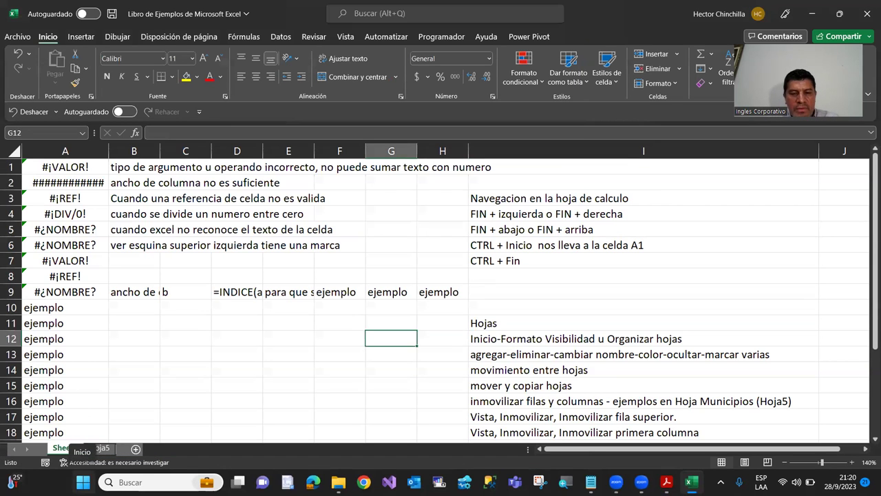
pyautogui.press('Down')
pyautogui.press('Down')
pyautogui.press('Down')
pyautogui.press('Right')
pyautogui.press('Right')
pyautogui.press('Right')
pyautogui.press('Down')
pyautogui.press('Down')
pyautogui.press('Down')
pyautogui.press('Down')
pyautogui.press('Down')
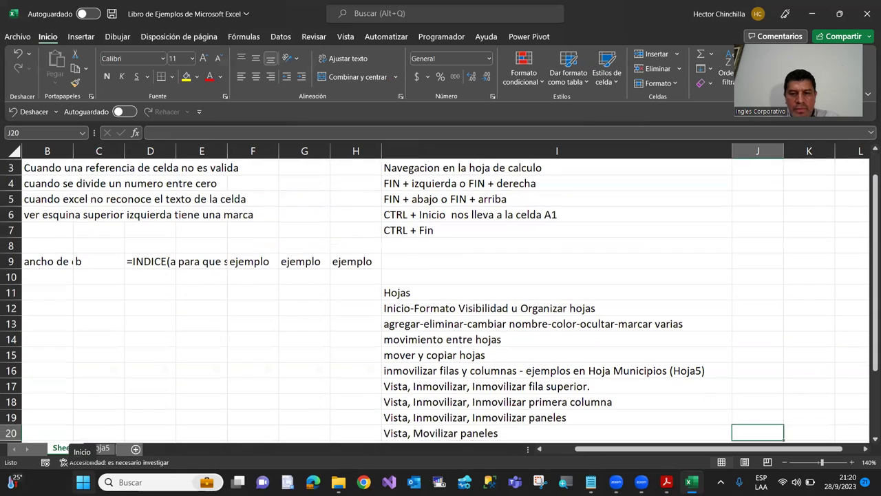
pyautogui.press('Left')
pyautogui.press('Left')
pyautogui.press('Down')
pyautogui.press('Down')
pyautogui.press('Down')
pyautogui.press('Down')
pyautogui.press('Down')
pyautogui.press('Down')
pyautogui.press('Down')
pyautogui.press('Down')
pyautogui.press('Down')
pyautogui.press('Down')
pyautogui.press('Left')
pyautogui.press('Left')
pyautogui.press('Left')
pyautogui.press('Left')
pyautogui.press('Left')
pyautogui.press('Left')
pyautogui.press('Left')
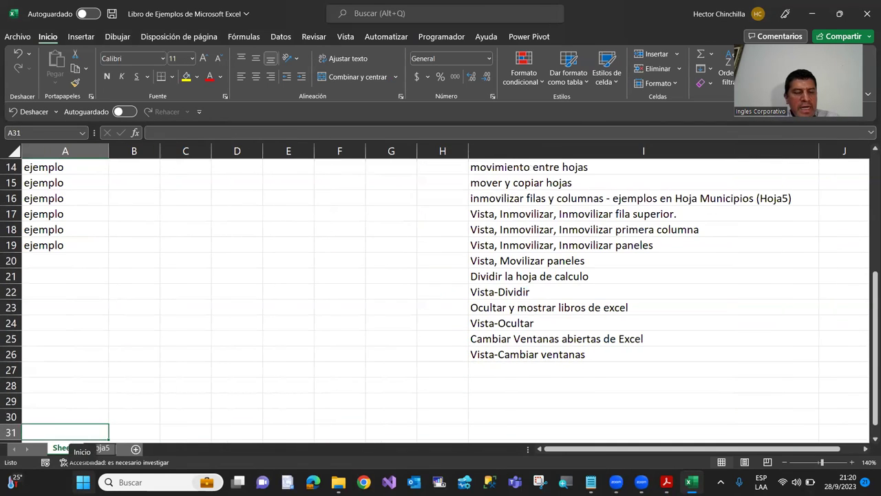
# Step: Page Down to row 49, move right to C49, return to A1 with Ctrl+Home, and switch to the PDF
pyautogui.press('pagedown')
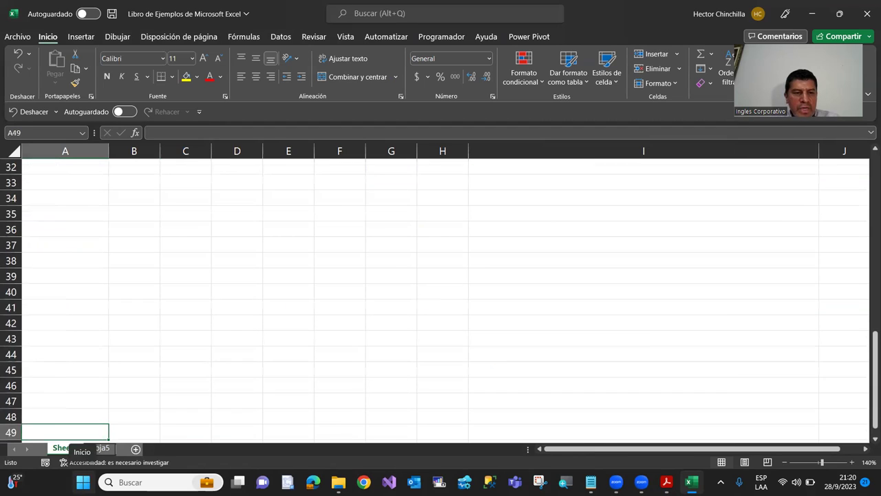
pyautogui.press('Right')
pyautogui.press('Right')
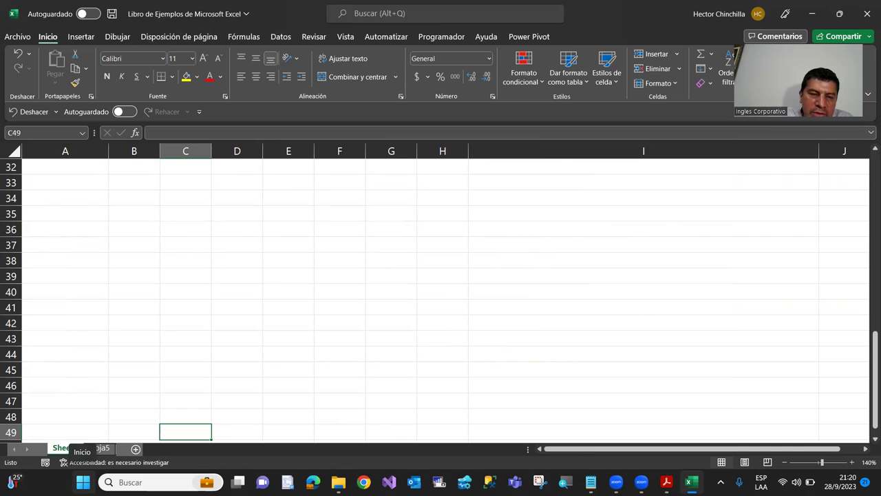
pyautogui.hotkey('ctrl', 'Home')
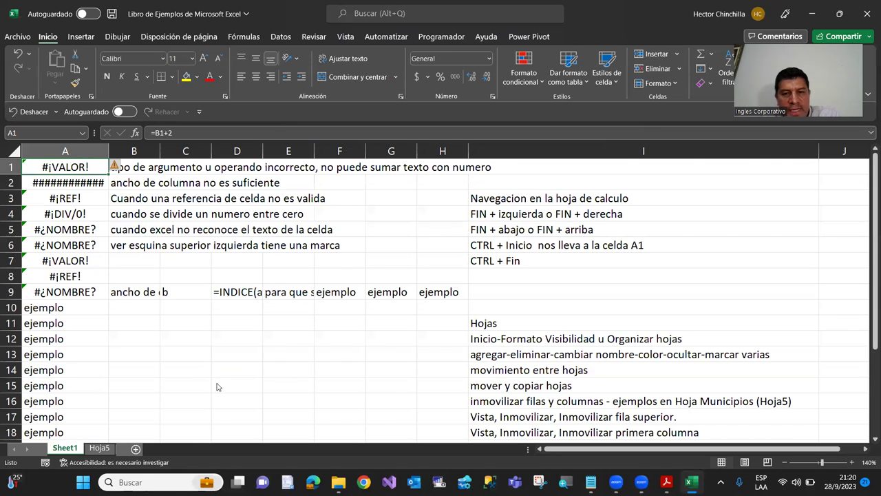
pyautogui.hotkey('alt', 'Tab')
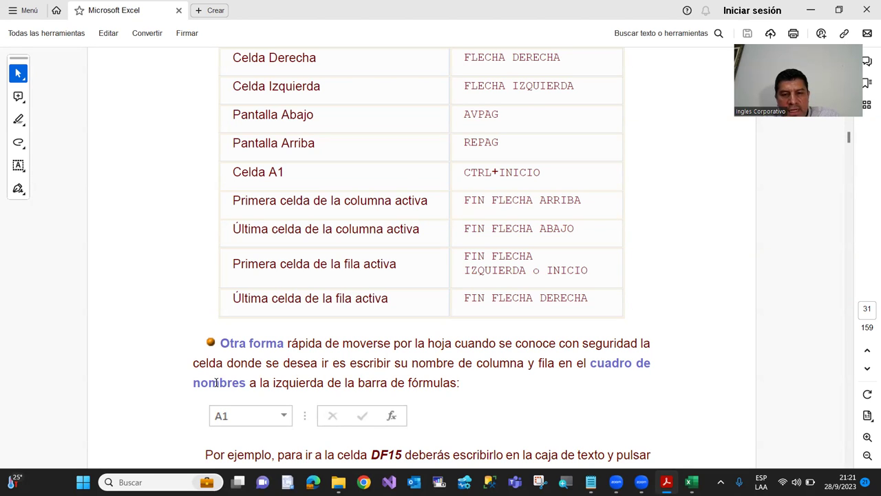
# Step: Back in Excel, use End+Down to reach column A's last filled cell, step around it, and return to A1
pyautogui.hotkey('alt', 'Tab')
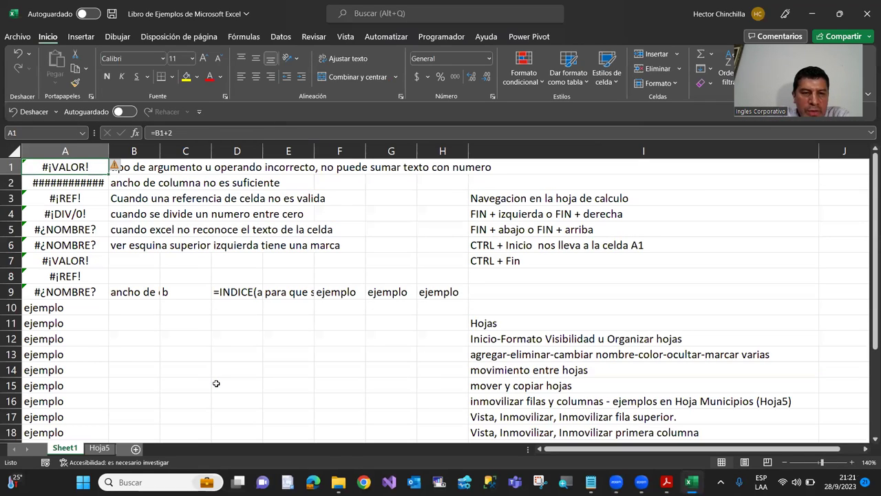
pyautogui.press('End')
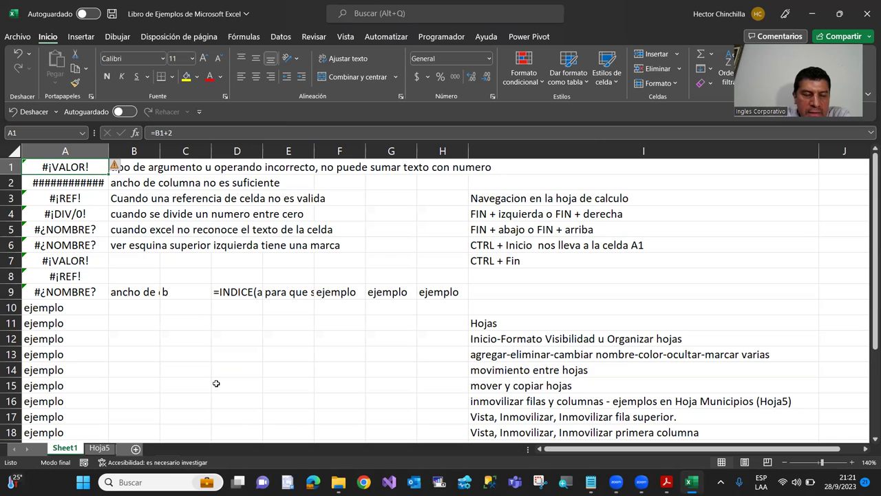
pyautogui.press('Down')
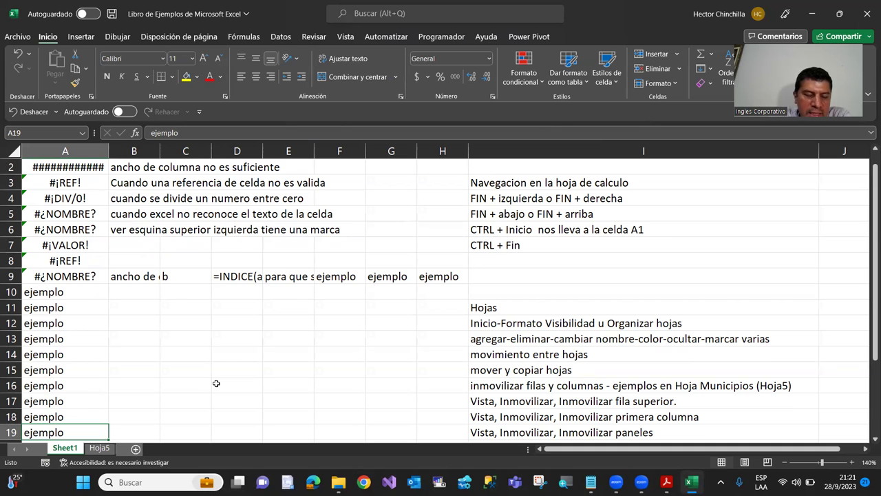
pyautogui.press('Down')
pyautogui.press('Up')
pyautogui.press('Up')
pyautogui.press('Up')
pyautogui.press('Up')
pyautogui.press('Down')
pyautogui.press('Down')
pyautogui.press('Down')
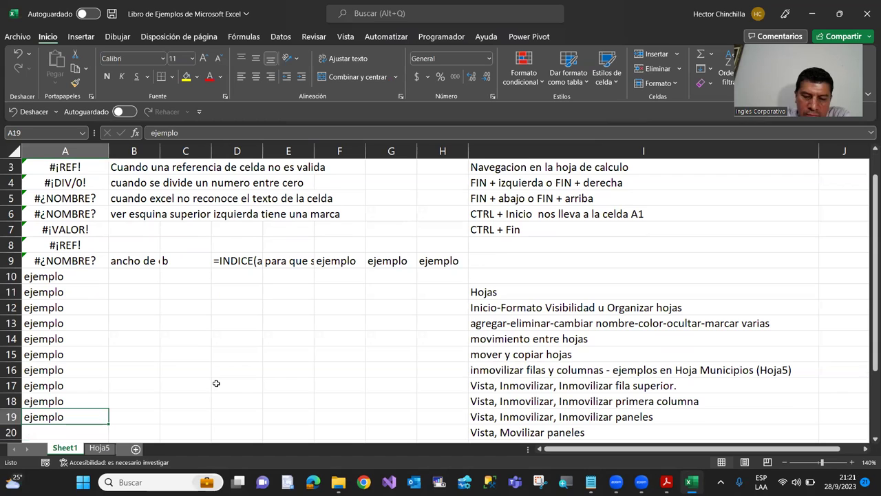
pyautogui.hotkey('ctrl', 'Home')
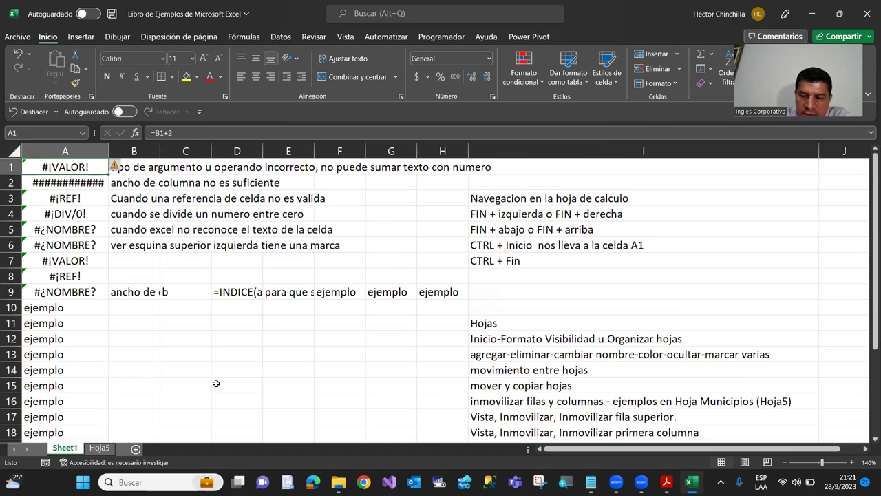
# Step: Repeat End+Down jumps to the end of column A's data and the sheet's last row, returning to A1 each time
pyautogui.press('End')
pyautogui.press('Down')
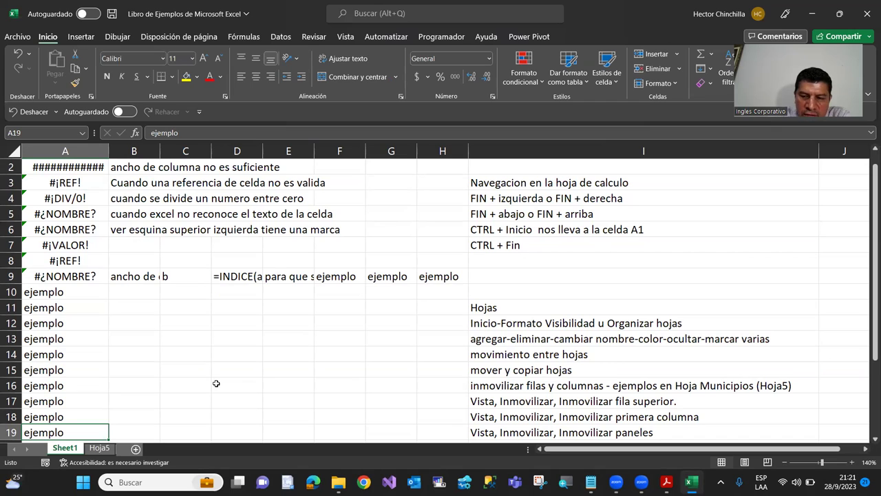
pyautogui.press('End')
pyautogui.press('Down')
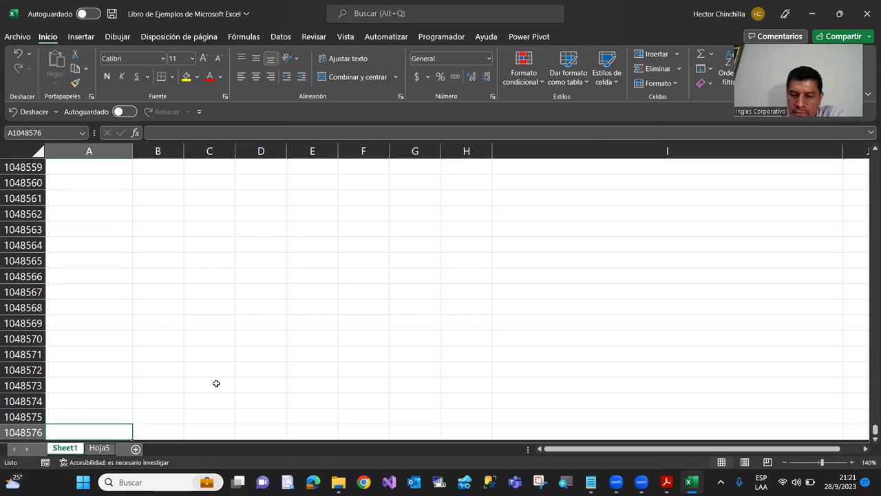
pyautogui.hotkey('ctrl', 'Home')
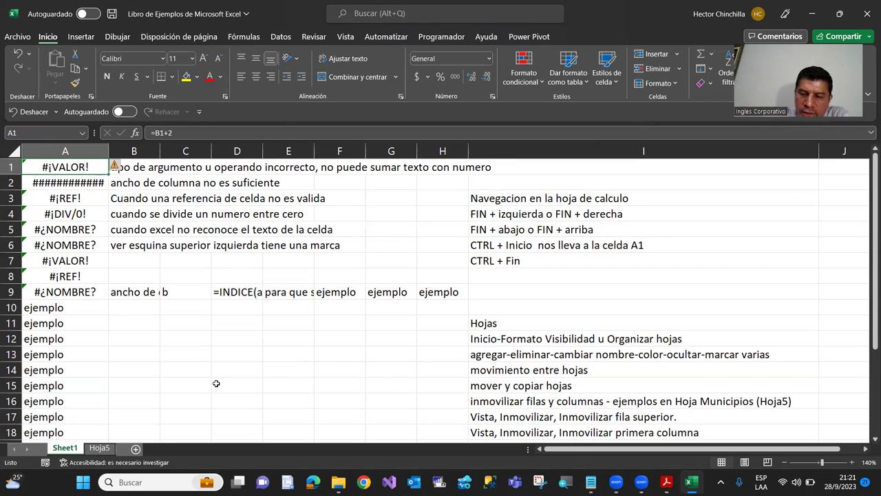
pyautogui.press('End')
pyautogui.press('Down')
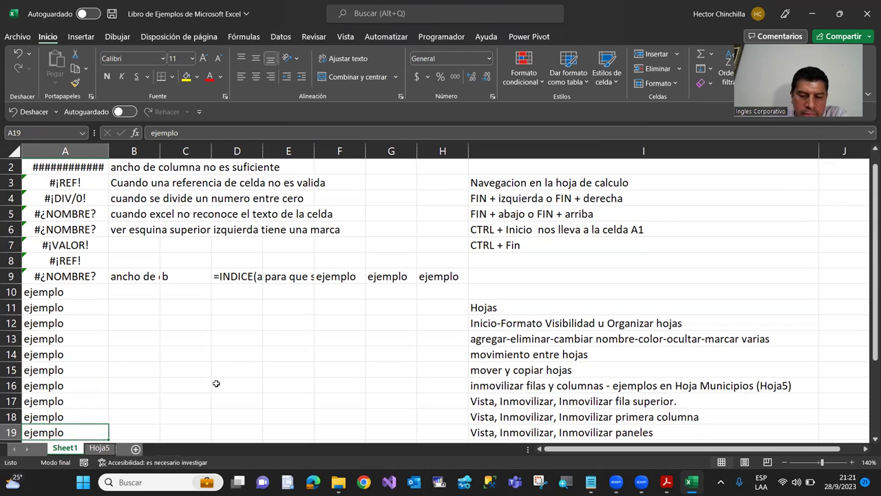
pyautogui.hotkey('ctrl', 'Home')
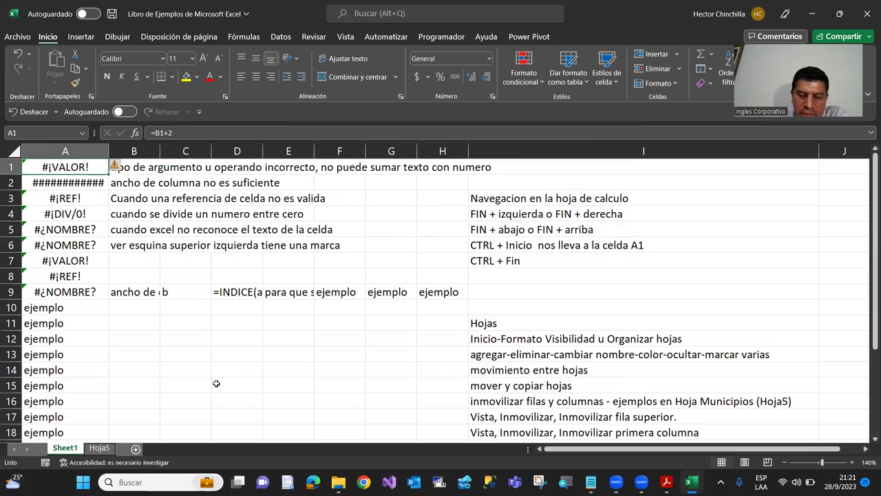
# Step: From A2, jump with Ctrl+Down to the bottom of column A's data, step to A18 and A19, then return to A1
pyautogui.press('Down')
pyautogui.hotkey('ctrl', 'Down')
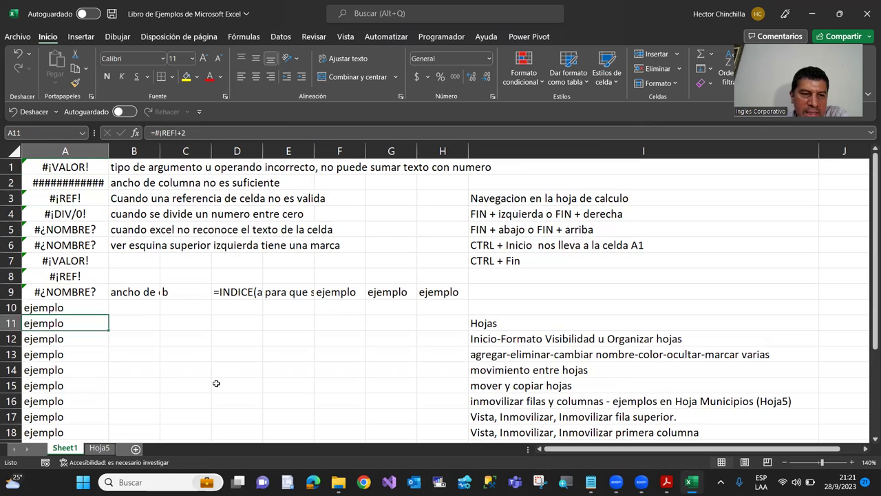
pyautogui.press('Up')
pyautogui.press('Down')
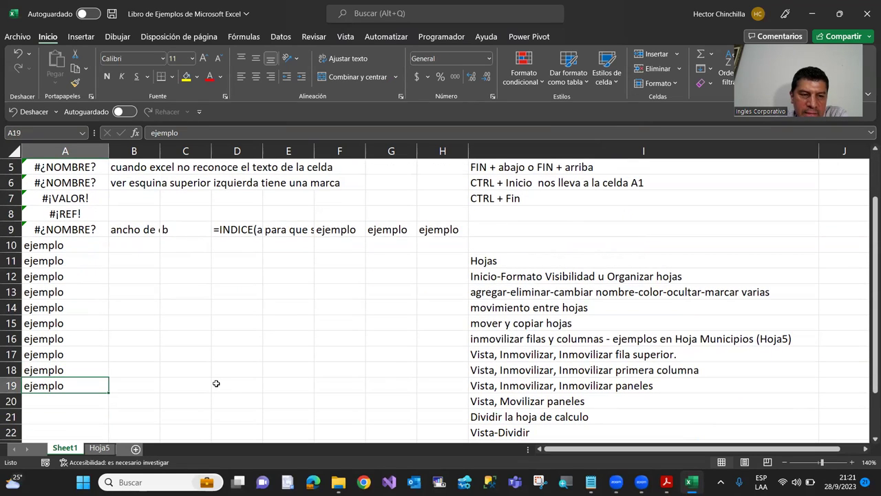
pyautogui.hotkey('ctrl', 'Home')
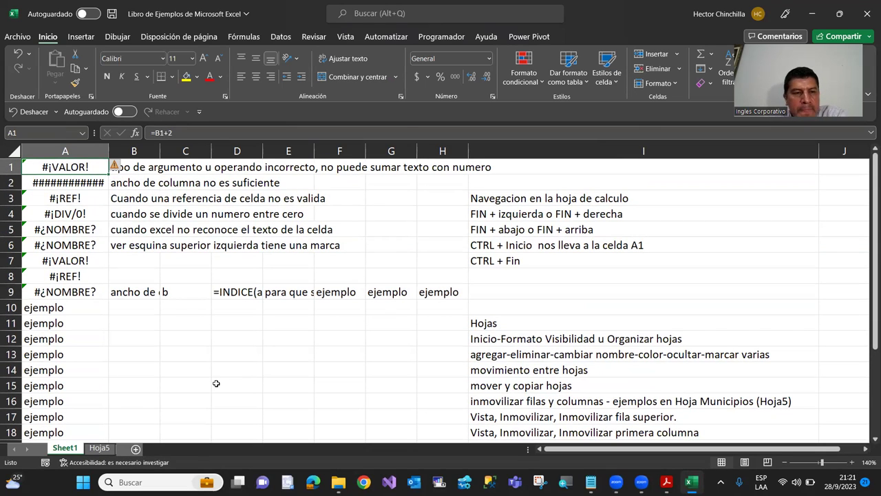
# Step: Move between B3 and A3 with the arrow keys, then down column A to A13
pyautogui.press('Right')
pyautogui.press('Down')
pyautogui.press('Down')
pyautogui.press('Left')
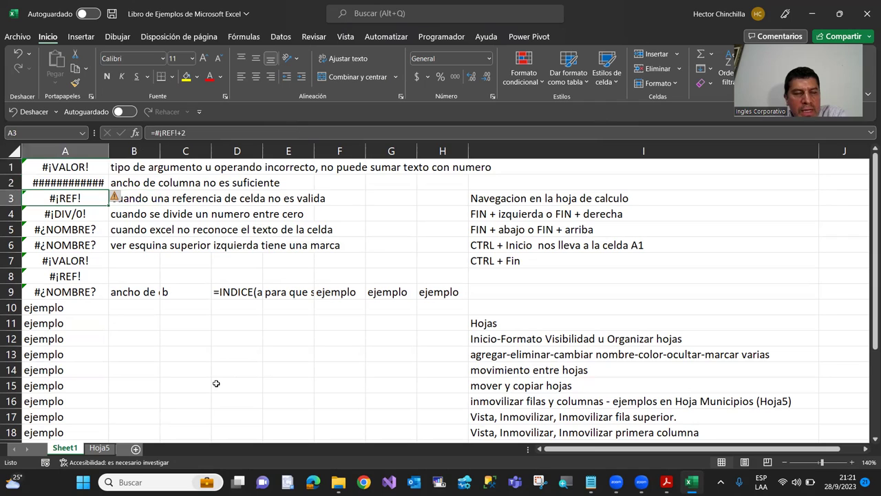
pyautogui.press('Right')
pyautogui.press('Left')
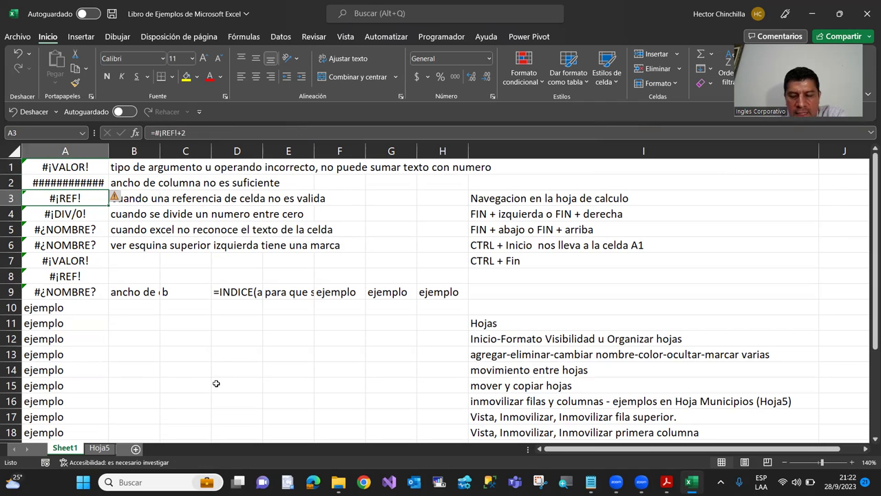
pyautogui.press('Down')
pyautogui.press('Down')
pyautogui.press('Down')
pyautogui.press('Down')
pyautogui.press('Down')
pyautogui.press('Down')
pyautogui.press('Down')
pyautogui.press('Down')
pyautogui.press('Down')
pyautogui.press('Down')
pyautogui.press('Down')
pyautogui.press('Down')
pyautogui.press('Down')
pyautogui.press('Down')
# Step: Move the selection down column A to row 9 and along it toward H9
pyautogui.press('Up')
pyautogui.press('Up')
pyautogui.press('Up')
pyautogui.press('Up')
pyautogui.press('Up')
pyautogui.press('Up')
pyautogui.press('Up')
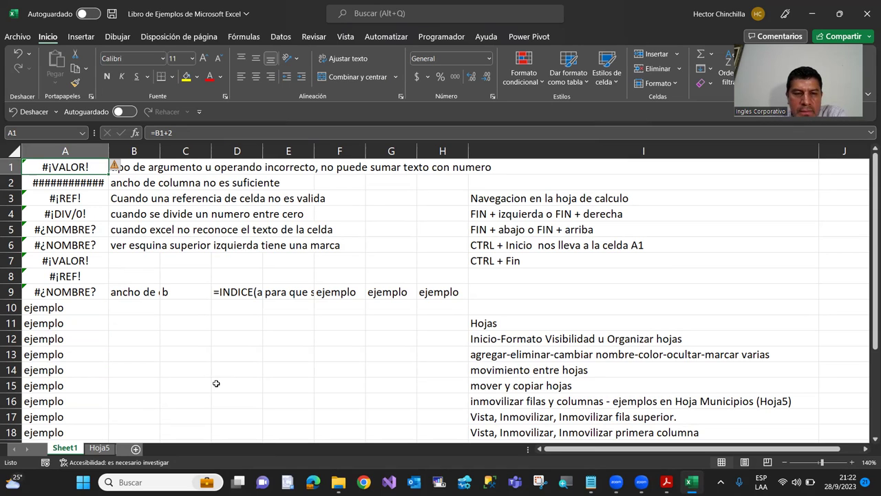
pyautogui.press('Down')
pyautogui.press('Down')
pyautogui.press('Down')
pyautogui.press('Down')
pyautogui.press('Down')
pyautogui.press('Down')
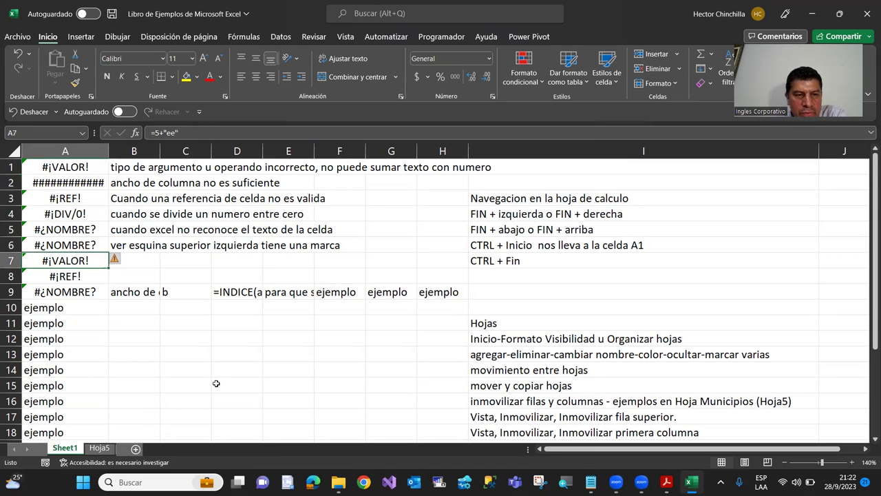
pyautogui.press('Down')
pyautogui.press('Down')
pyautogui.press('Right')
pyautogui.press('Right')
pyautogui.press('Right')
pyautogui.press('Right')
pyautogui.press('Right')
pyautogui.press('Right')
pyautogui.press('Right')
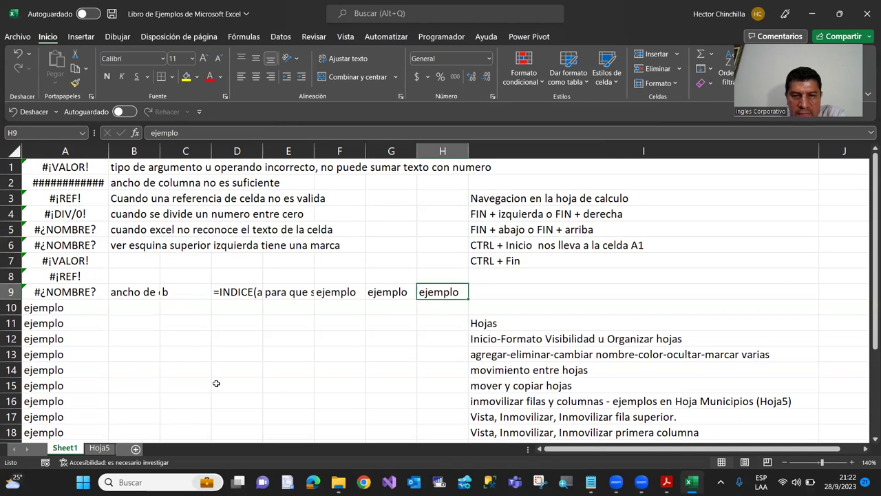
pyautogui.press('Right')
pyautogui.press('Left')
pyautogui.press('Left')
pyautogui.press('Left')
pyautogui.press('Left')
pyautogui.press('Left')
pyautogui.press('Left')
pyautogui.press('Left')
pyautogui.press('Left')
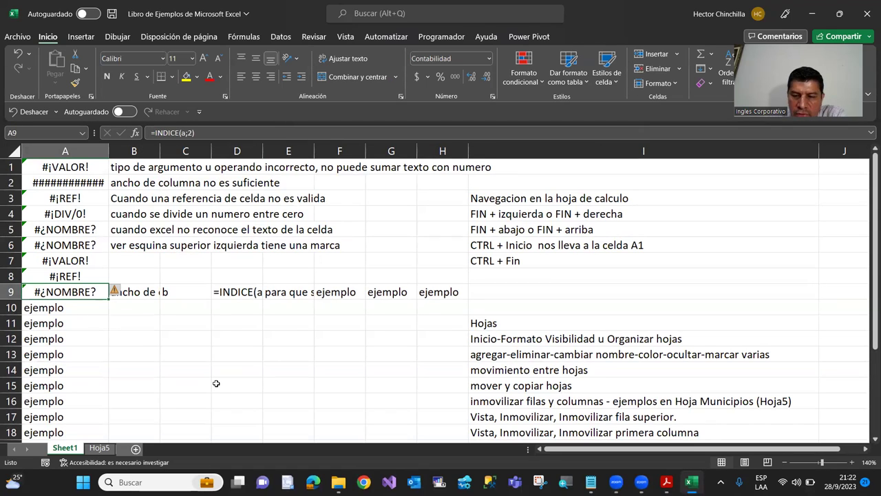
# Step: Use End then Right Arrow twice to jump along row 9 to column XFD
pyautogui.press('End')
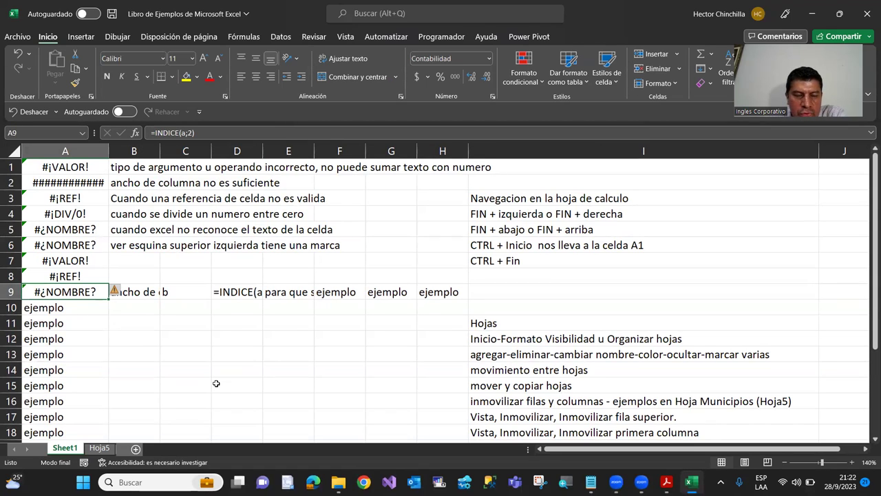
pyautogui.press('Right')
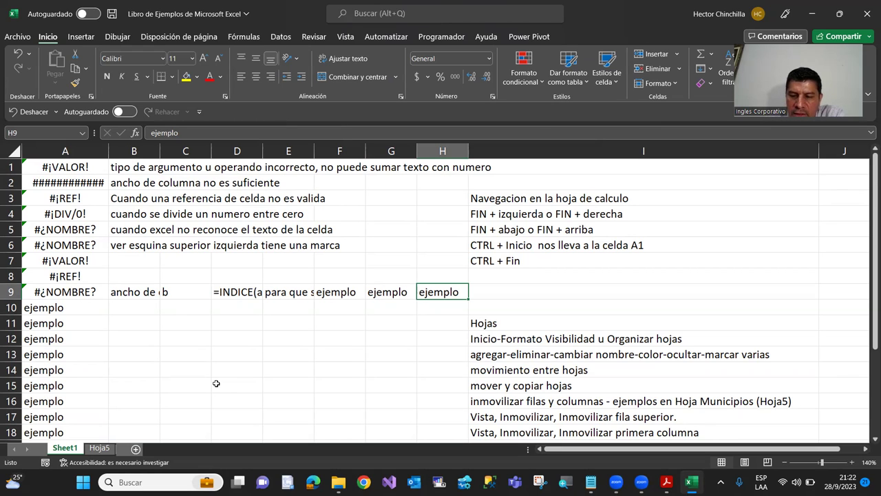
pyautogui.press('End')
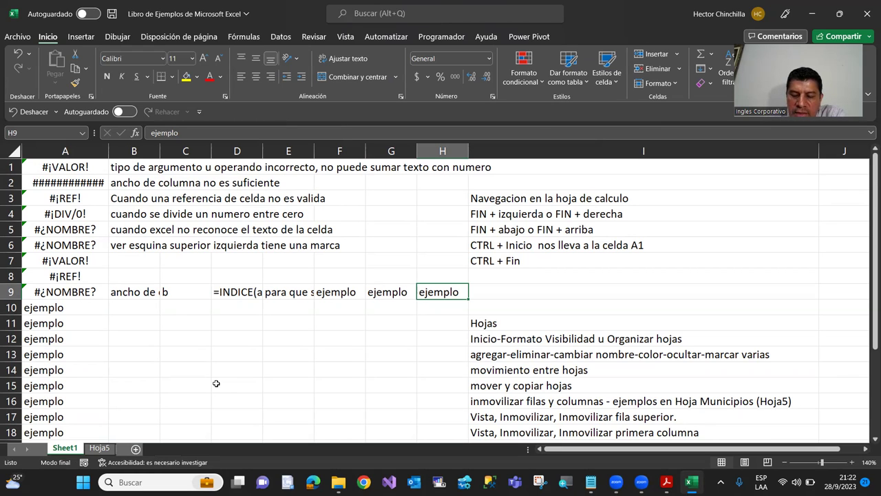
pyautogui.press('Right')
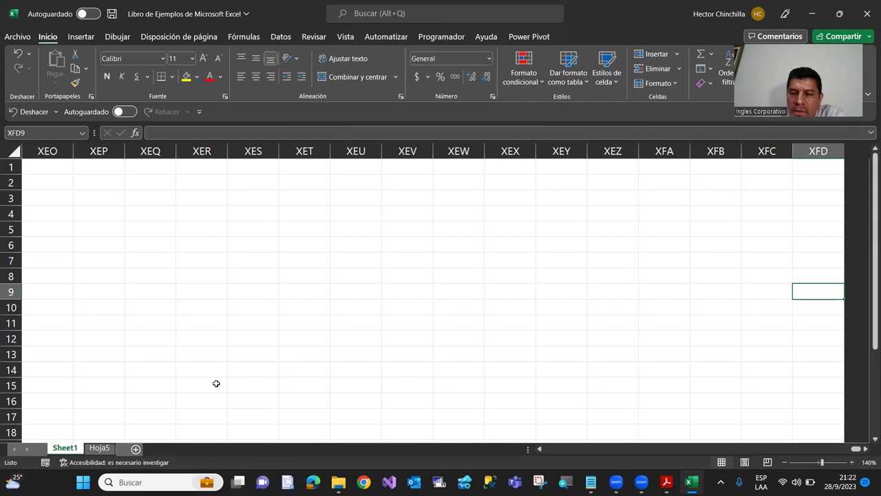
# Step: Step left and right among XFA9–XFD9, then return to A1 with Ctrl+Home
pyautogui.press('Left')
pyautogui.press('Left')
pyautogui.press('Left')
pyautogui.press('Right')
pyautogui.press('Right')
pyautogui.press('Right')
pyautogui.press('Left')
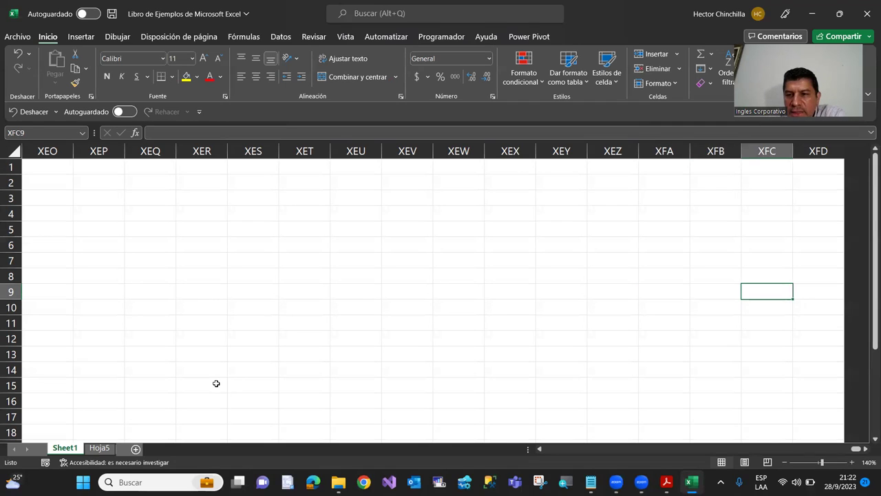
pyautogui.press('Left')
pyautogui.press('Left')
pyautogui.press('Right')
pyautogui.press('Right')
pyautogui.press('Right')
pyautogui.press('Left')
pyautogui.press('Left')
pyautogui.press('Left')
pyautogui.press('Right')
pyautogui.press('Right')
pyautogui.press('Right')
pyautogui.press('Left')
pyautogui.press('Left')
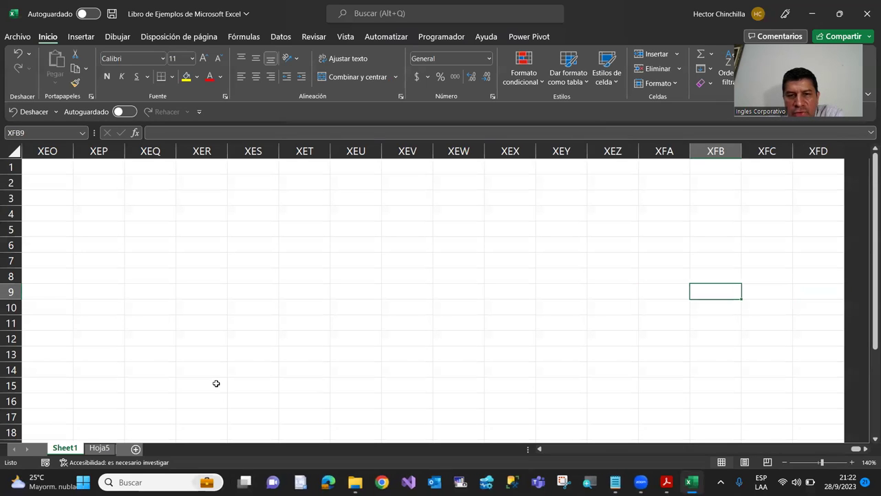
pyautogui.press('Left')
pyautogui.press('Left')
pyautogui.press('Left')
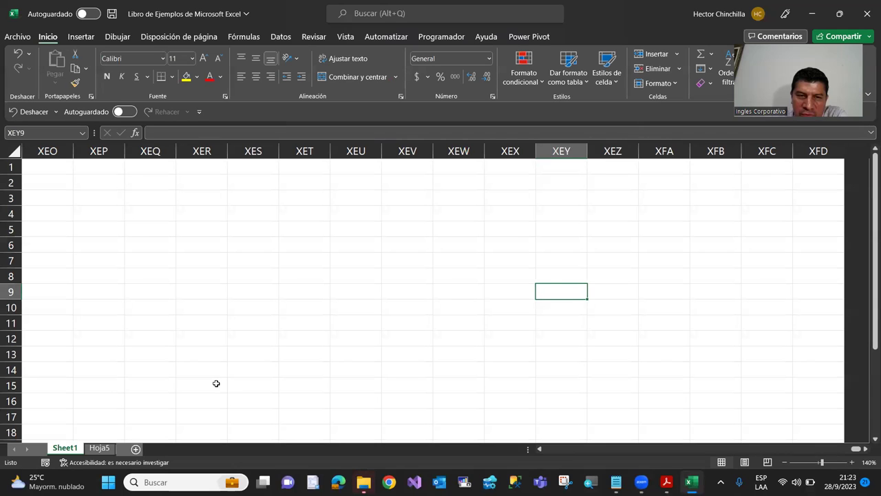
pyautogui.hotkey('ctrl', 'Home')
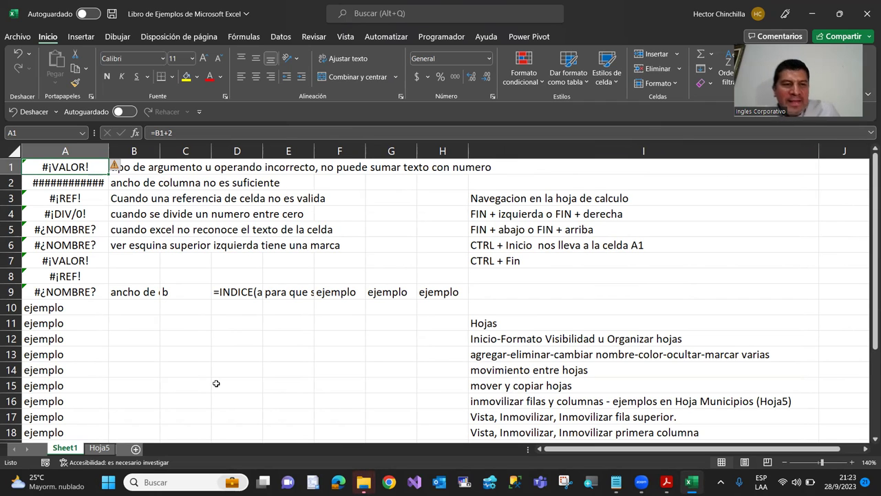
pyautogui.hotkey('alt', 'Tab')
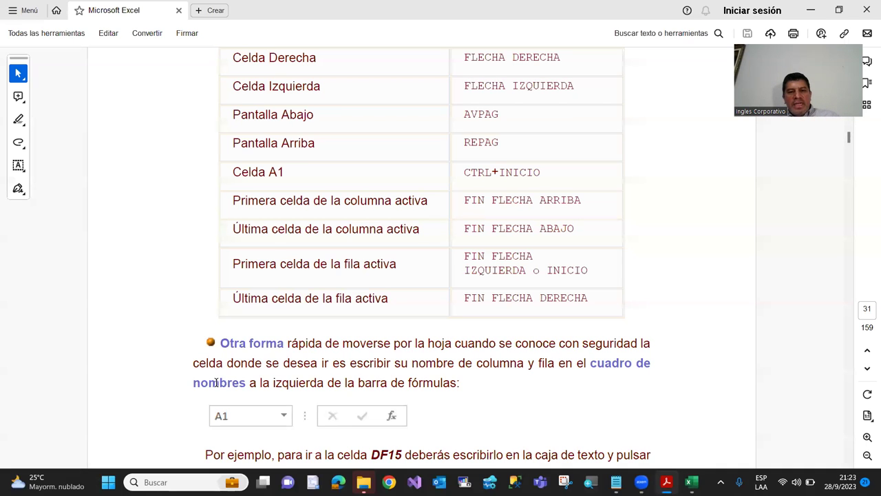
pyautogui.scroll(2, 216, 380)
pyautogui.scroll(1, 215, 380)
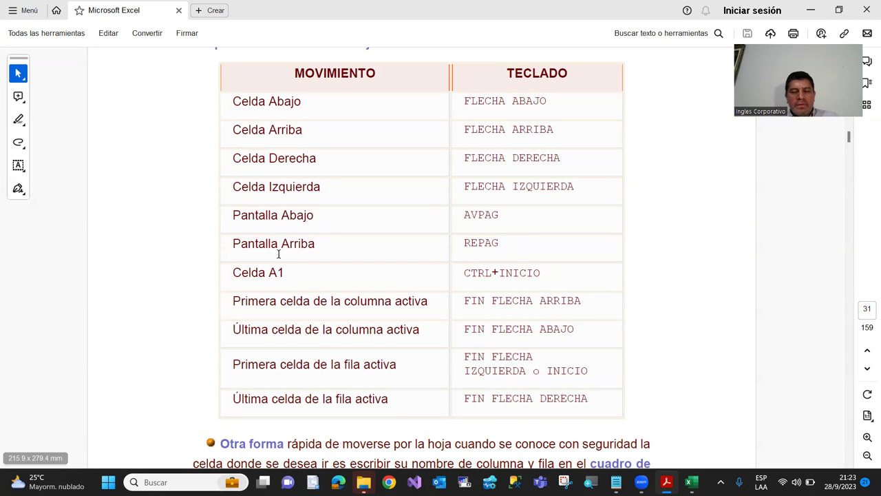
pyautogui.scroll(-4, 276, 252)
pyautogui.scroll(-4, 272, 260)
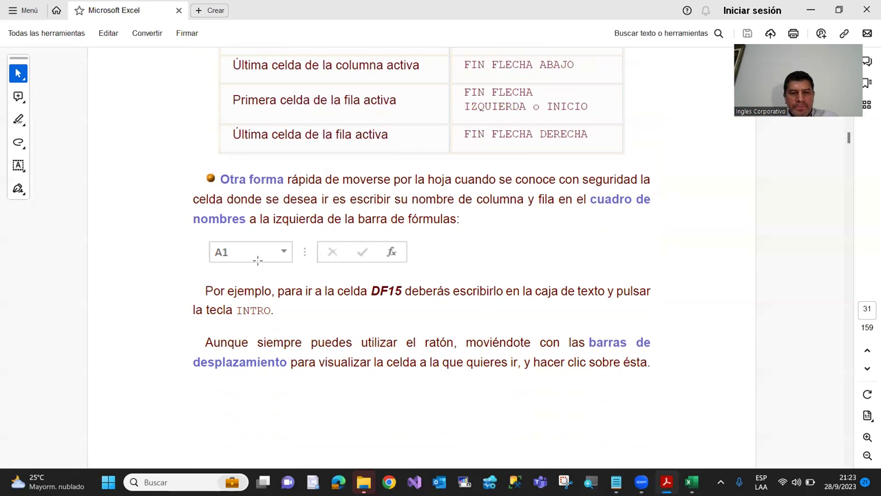
pyautogui.scroll(-4, 237, 312)
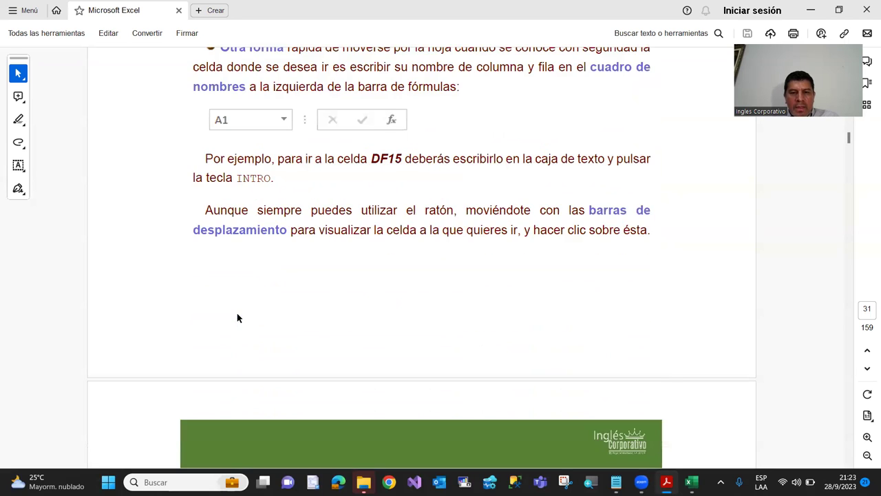
pyautogui.scroll(3, 237, 312)
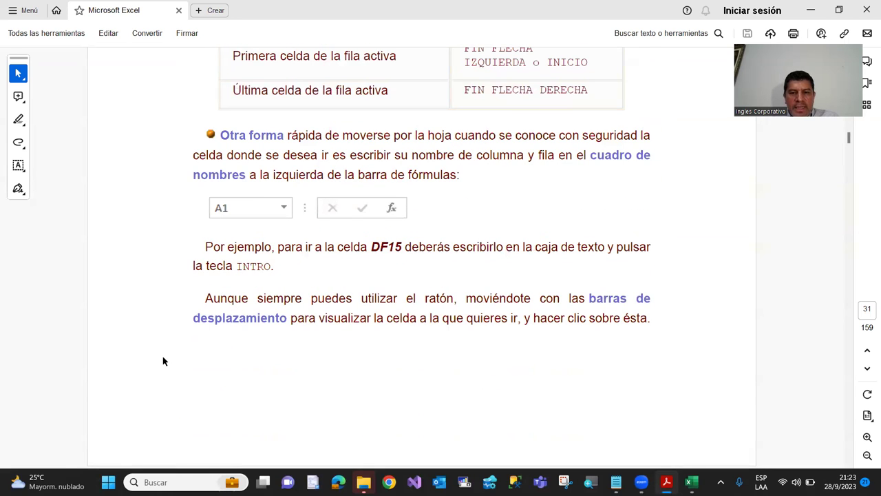
pyautogui.scroll(1, 115, 380)
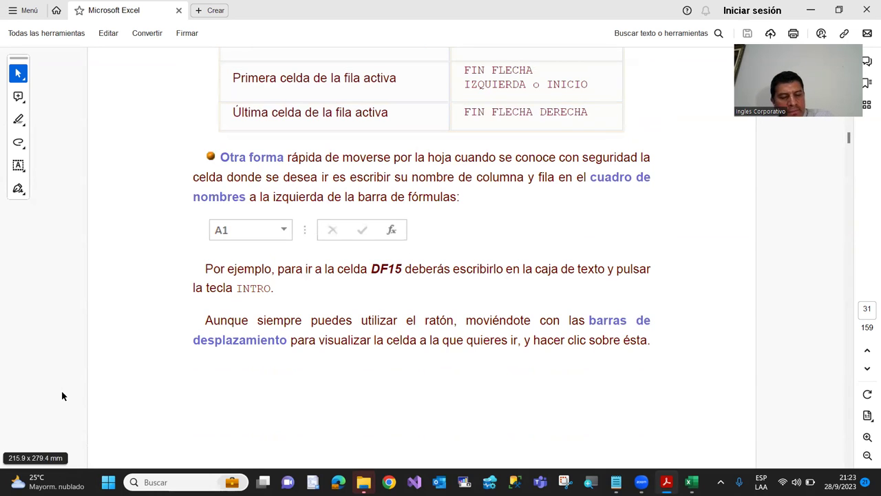
pyautogui.hotkey('alt', 'Tab')
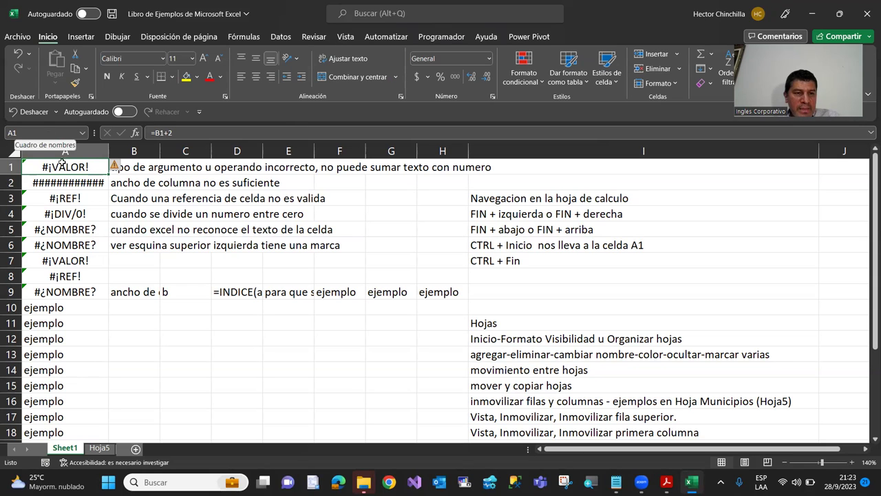
# Step: Select cells A2, B5 and E4, glancing at the PDF navigation guide in between
pyautogui.click(67, 187)
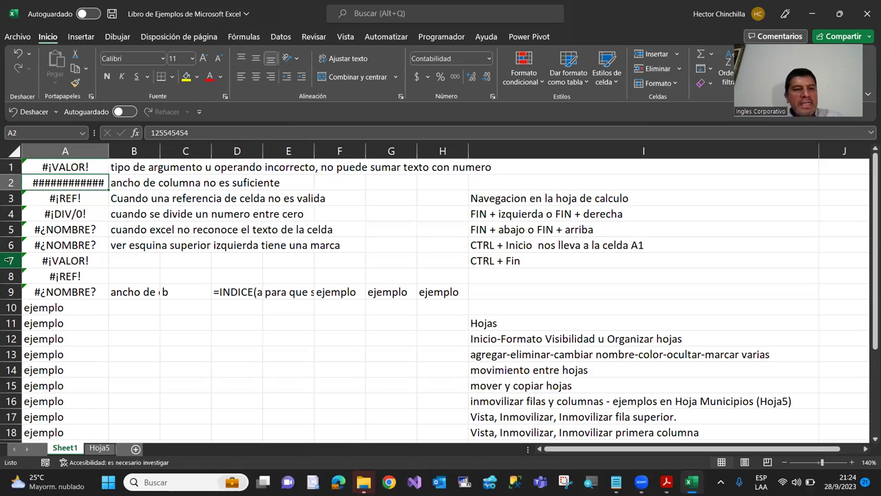
pyautogui.click(150, 229)
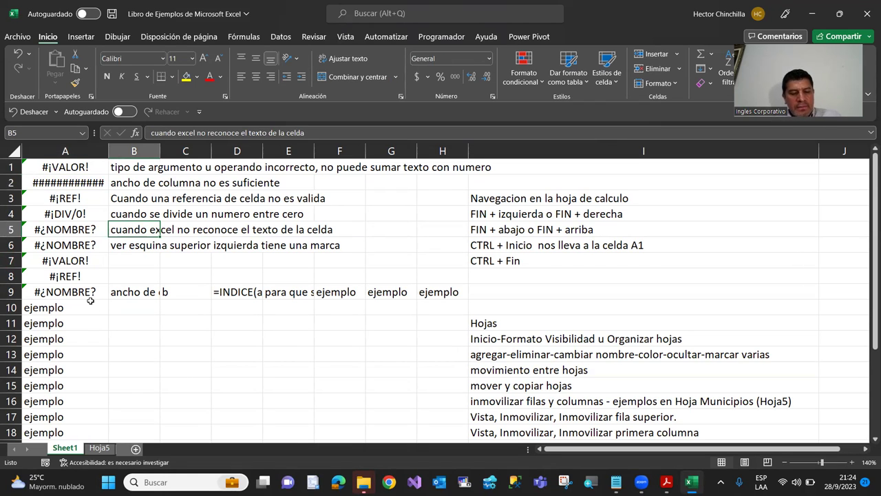
pyautogui.hotkey('alt', 'Tab')
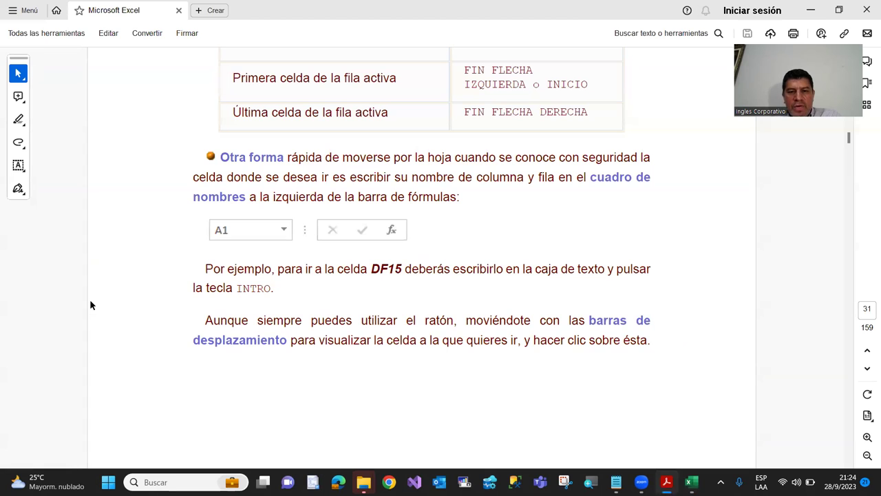
pyautogui.hotkey('alt', 'Tab')
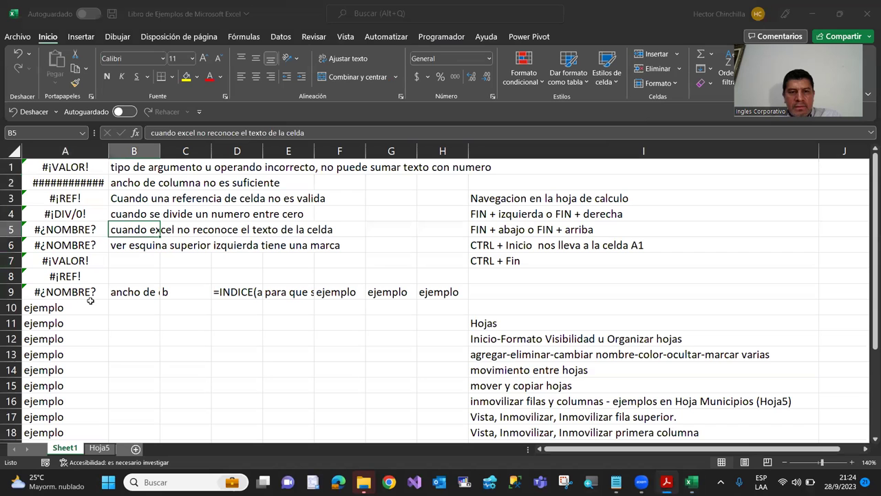
pyautogui.click(270, 225)
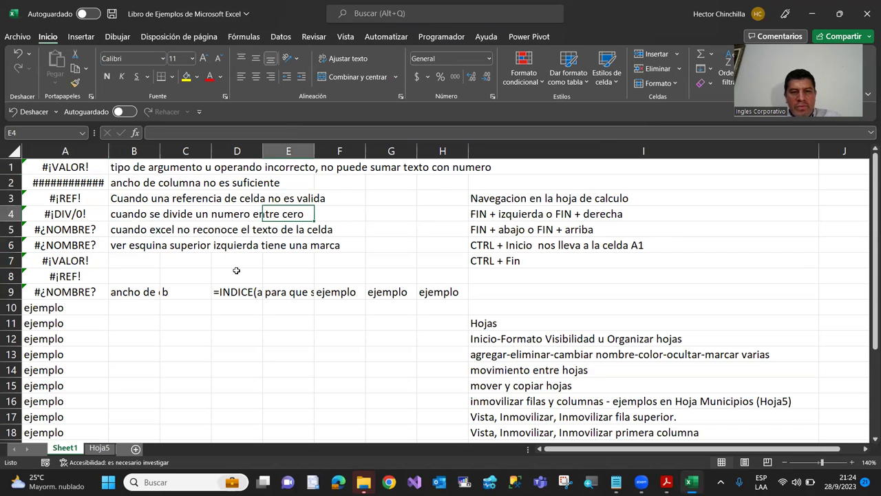
# Step: Enter 'Esta es una prueba de ir a una celda' in cell I47, correcting the typo
pyautogui.press('Right')
pyautogui.press('Right')
pyautogui.press('Right')
pyautogui.press('Right')
pyautogui.press('Down')
pyautogui.press('Down')
pyautogui.press('Down')
pyautogui.press('Down')
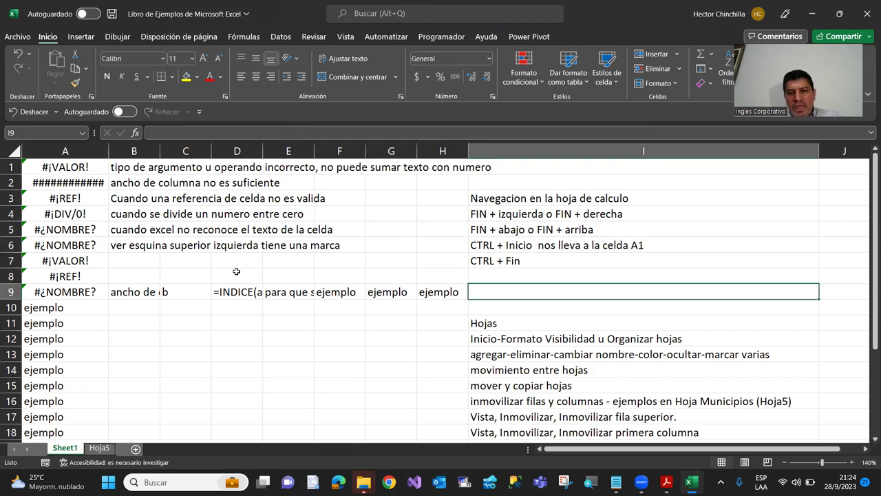
pyautogui.press('Down')
pyautogui.press('Down')
pyautogui.press('Down')
pyautogui.press('Down')
pyautogui.press('Down')
pyautogui.press('Down')
pyautogui.press('Down')
pyautogui.press('Down')
pyautogui.press('Down')
pyautogui.press('Down')
pyautogui.press('Down')
pyautogui.press('Up')
pyautogui.press('Up')
pyautogui.press('Up')
pyautogui.write('Esta es una prueba de ir a una cle')
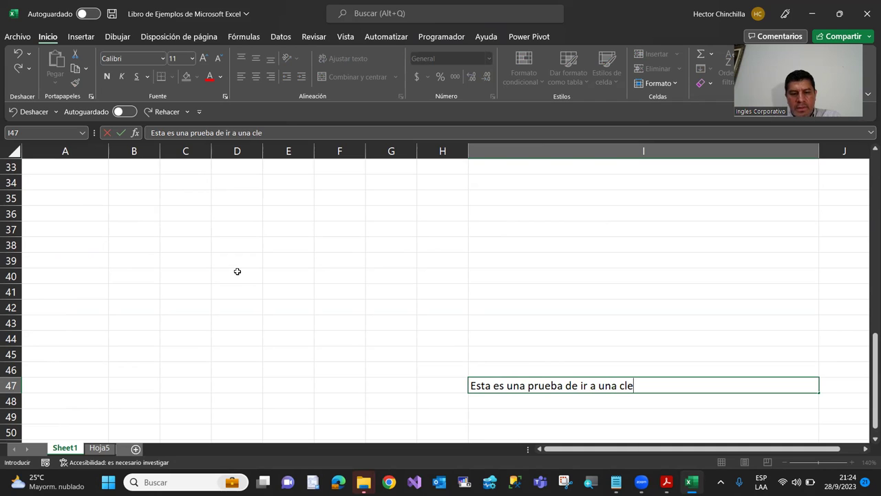
pyautogui.press('BackSpace')
pyautogui.press('BackSpace')
pyautogui.write('elda')
pyautogui.press('Return')
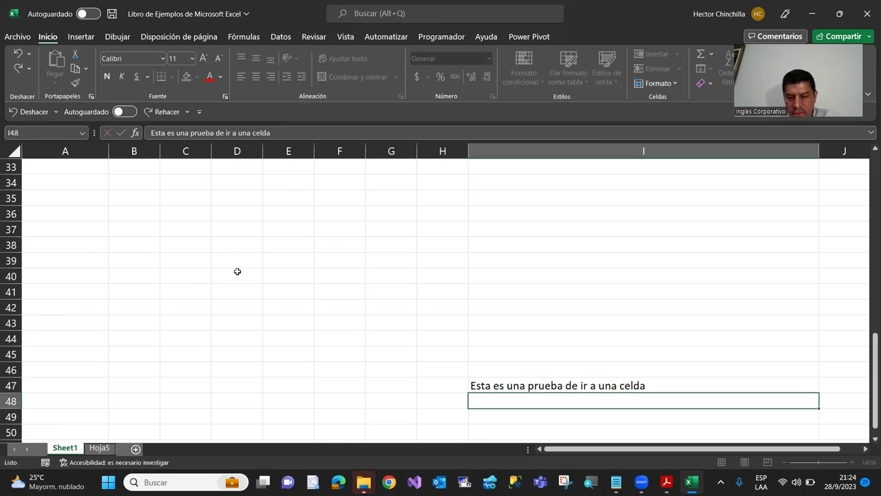
# Step: Step back to I47 to check the sentence, then return to A1
pyautogui.press('Up')
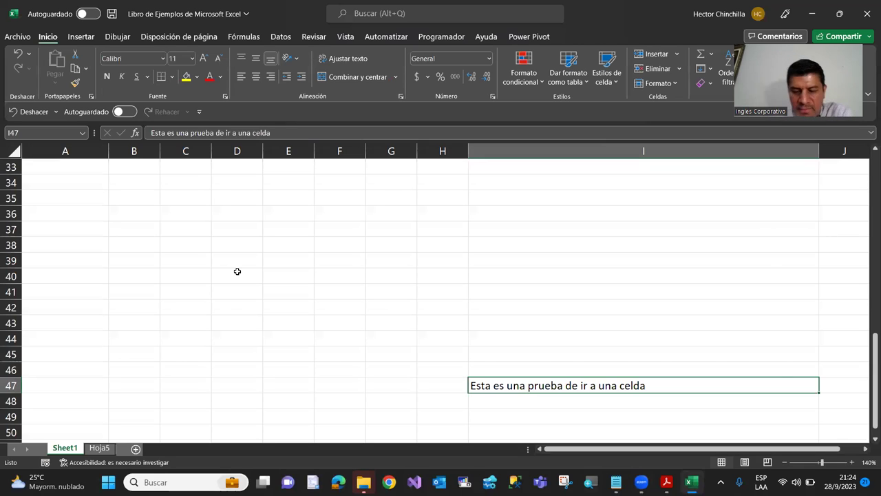
pyautogui.press('Up')
pyautogui.press('Down')
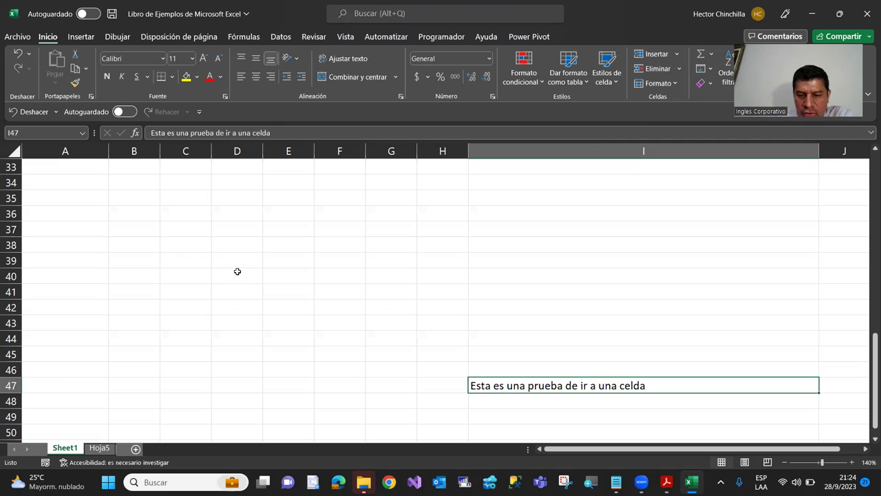
pyautogui.hotkey('ctrl', 'Home')
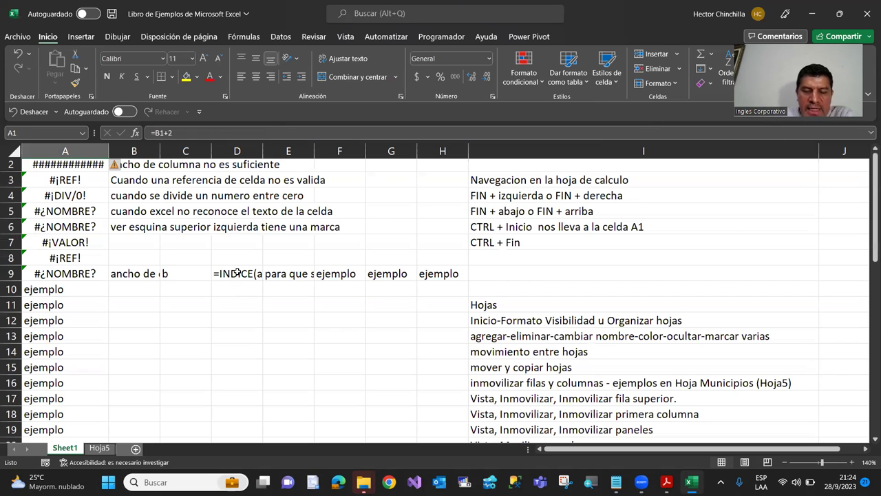
# Step: Reach I47's test sentence with Ctrl+End and the page keys, then return to A1
pyautogui.click(34, 132)
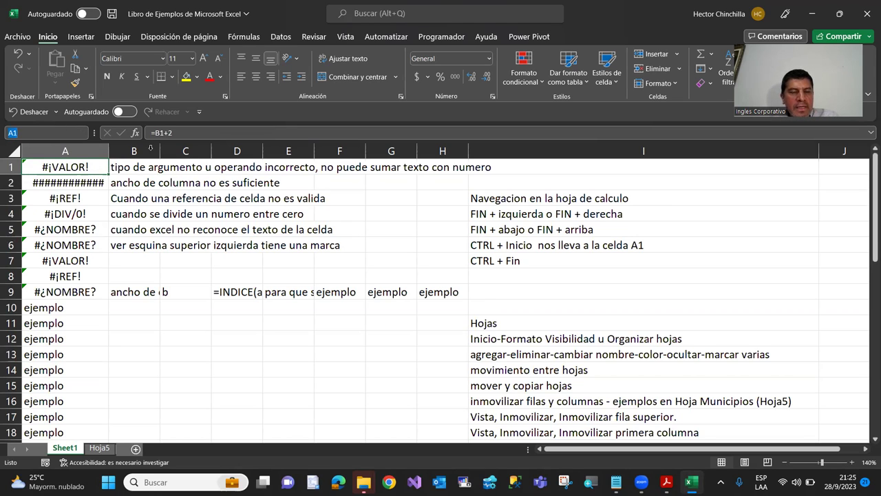
pyautogui.press('Escape')
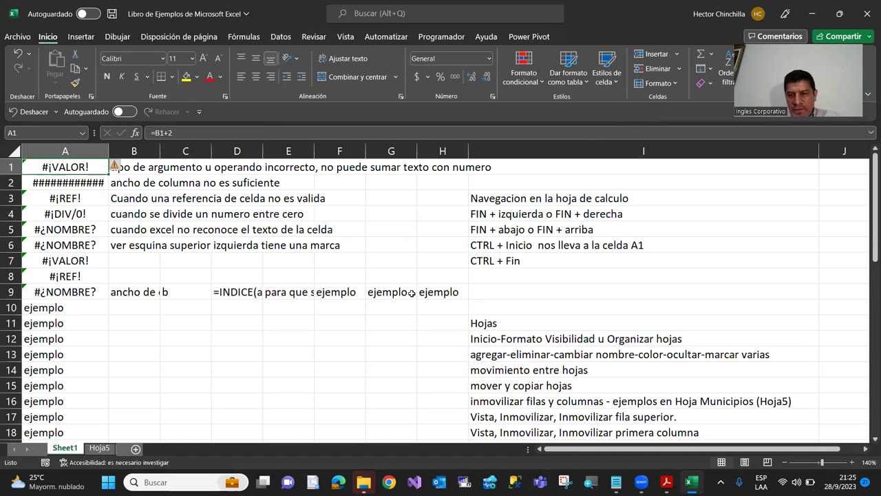
pyautogui.hotkey('ctrl', 'End')
pyautogui.press('pagedown')
pyautogui.press('pagedown')
pyautogui.press('pagedown')
pyautogui.press('pageup')
pyautogui.press('pageup')
pyautogui.click(493, 324)
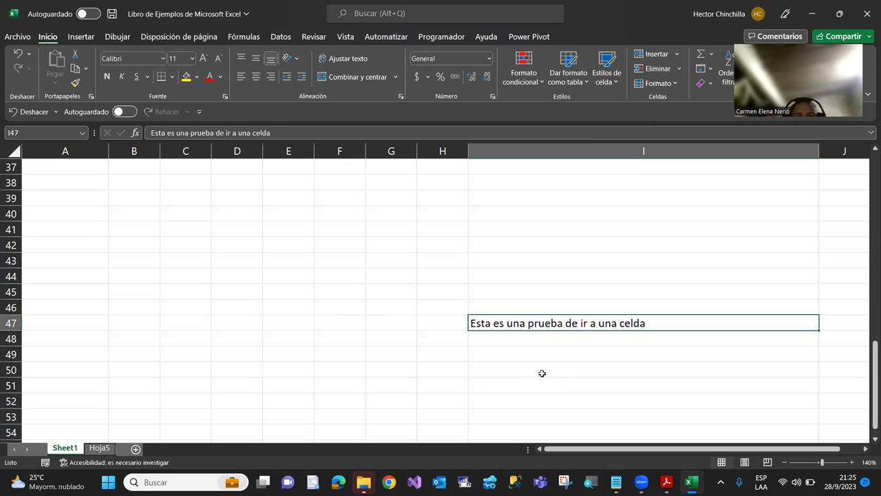
pyautogui.hotkey('ctrl', 'Home')
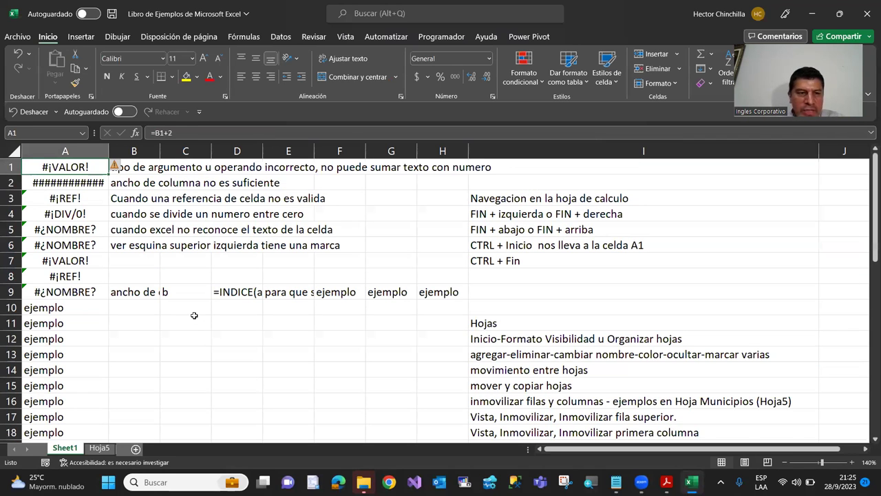
pyautogui.press('Up')
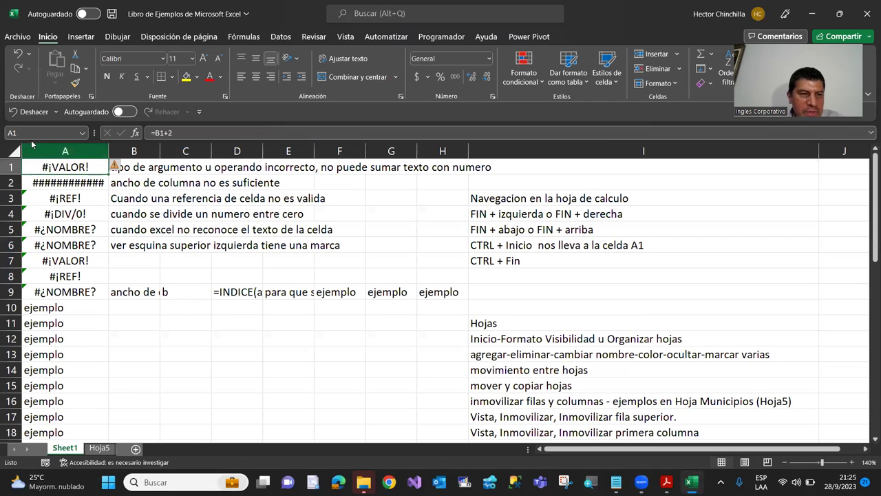
# Step: Jump to I47 by typing its reference in the Name Box, select F41, then return to A1
pyautogui.click(24, 133)
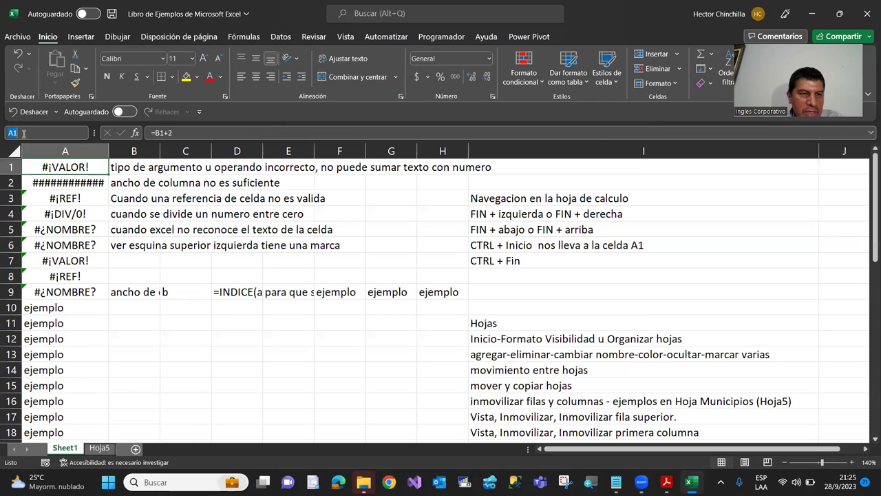
pyautogui.write('i47')
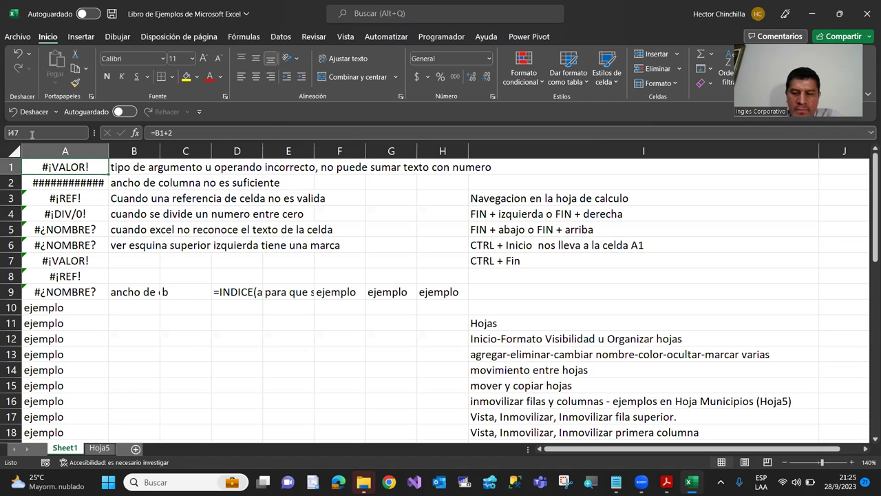
pyautogui.press('Return')
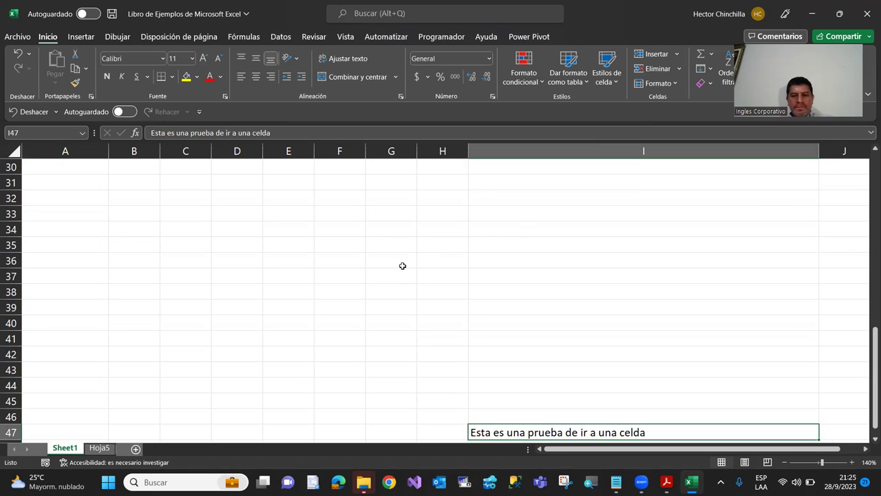
pyautogui.click(318, 334)
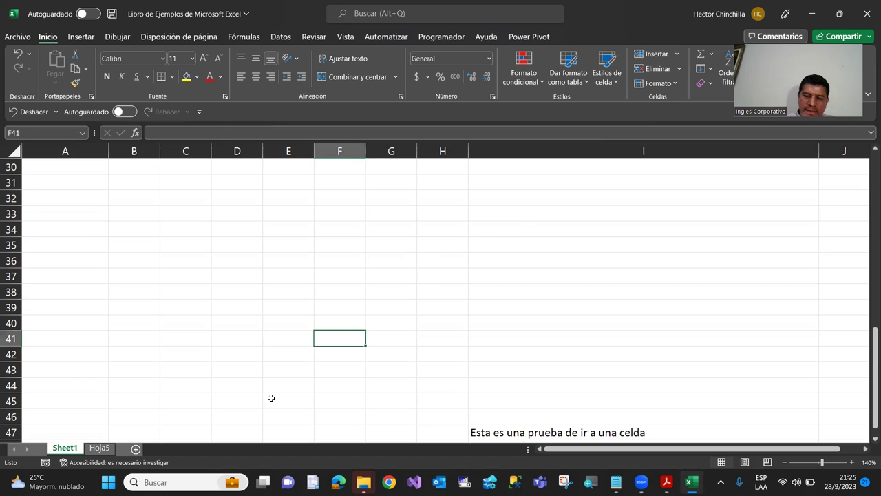
pyautogui.hotkey('ctrl', 'Home')
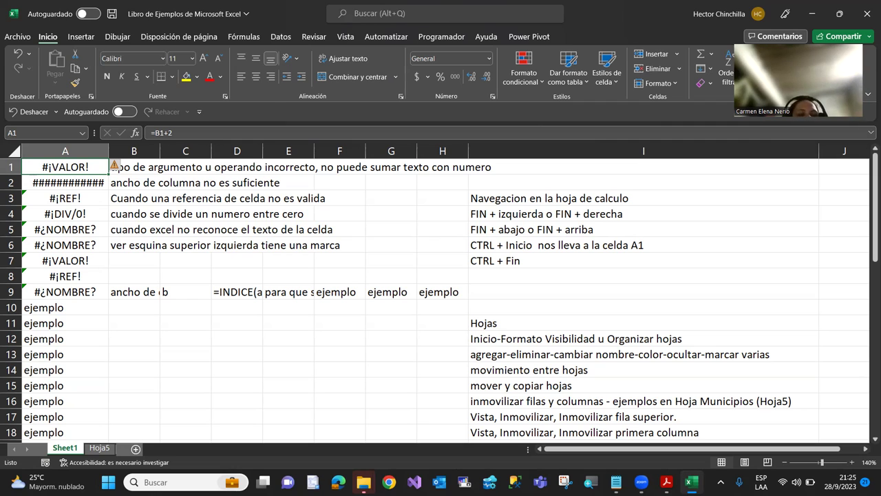
# Step: Open and dismiss Go To with F5, select C6, then return to A1
pyautogui.press('F5')
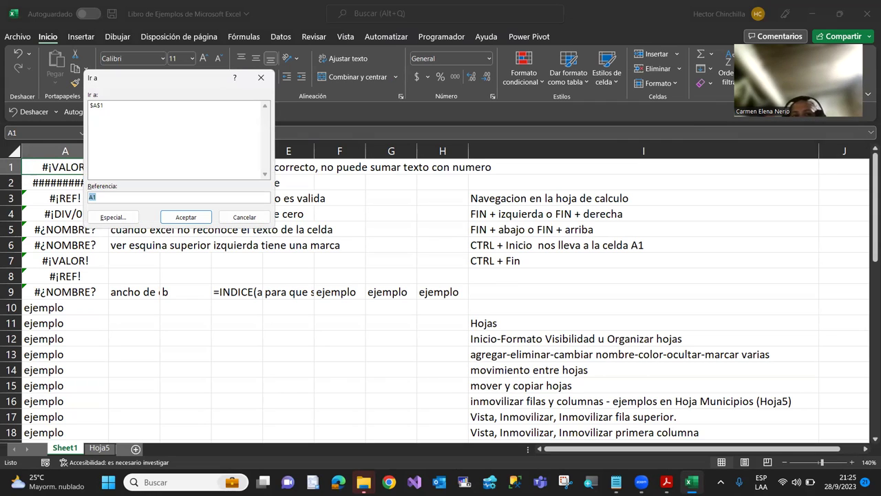
pyautogui.press('Escape')
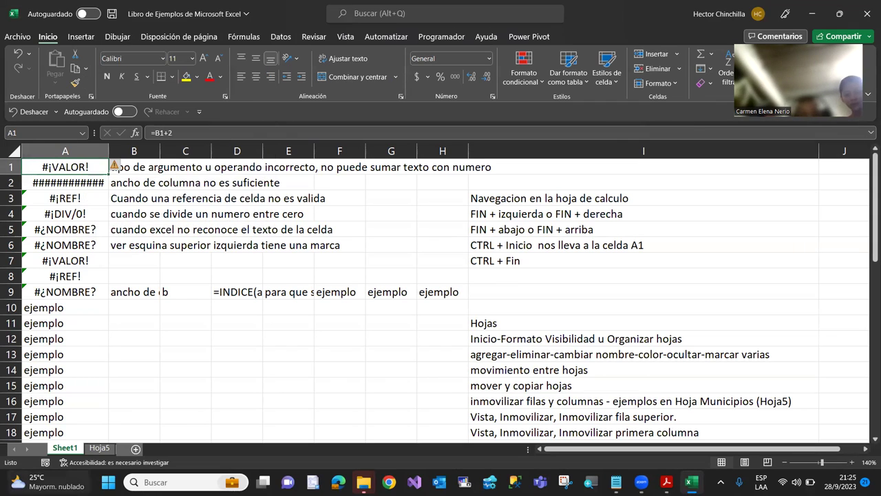
pyautogui.click(190, 241)
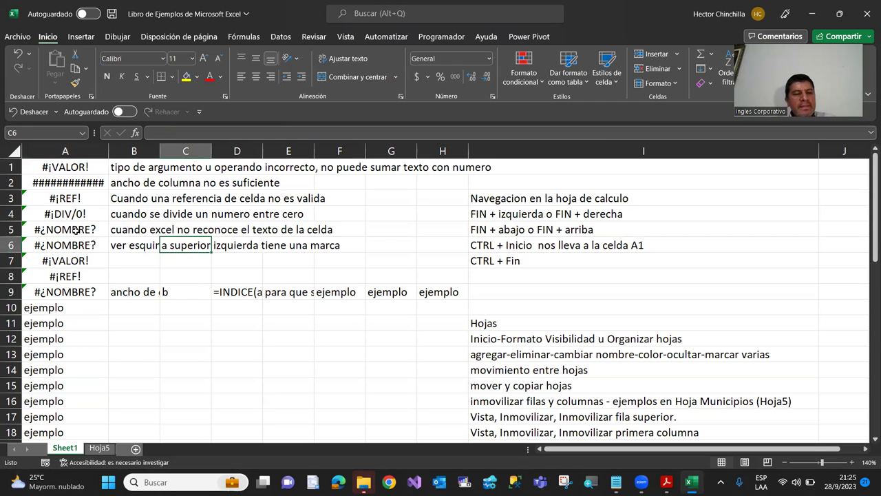
pyautogui.hotkey('ctrl', 'Home')
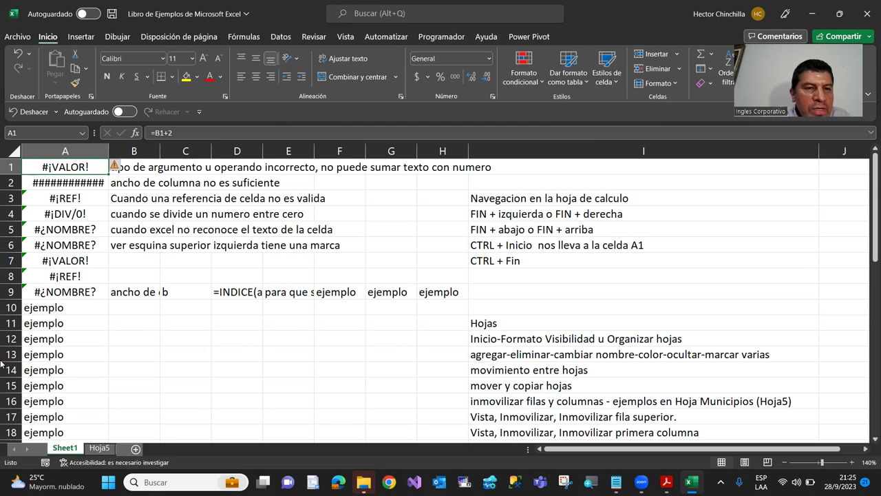
# Step: Reopen and dismiss Go To, select B5, A5 and A1, then switch to the PDF guide
pyautogui.press('F5')
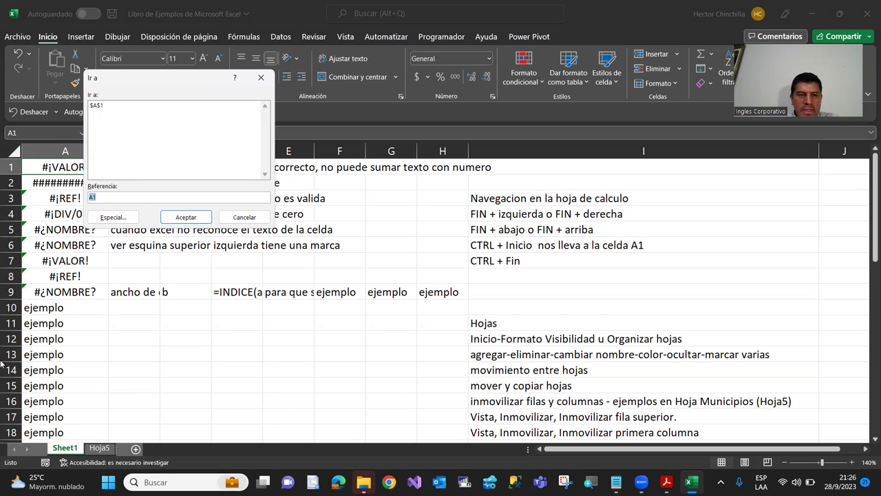
pyautogui.press('Escape')
pyautogui.click(133, 234)
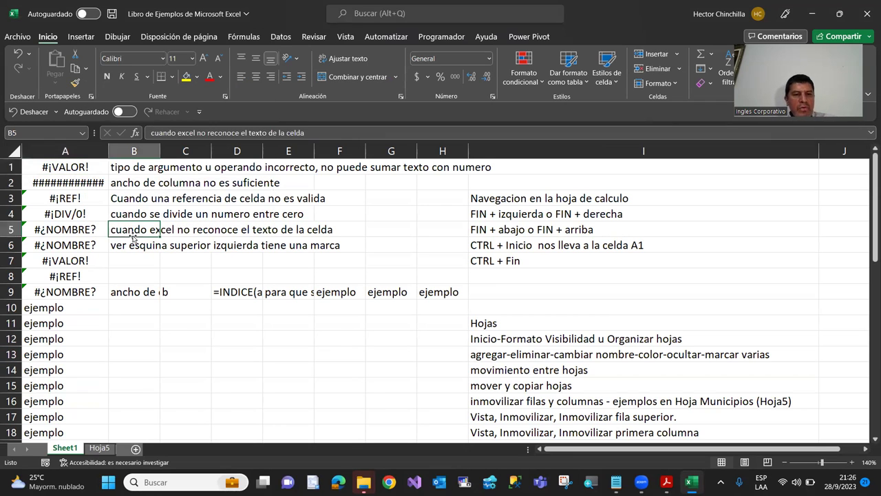
pyautogui.click(87, 224)
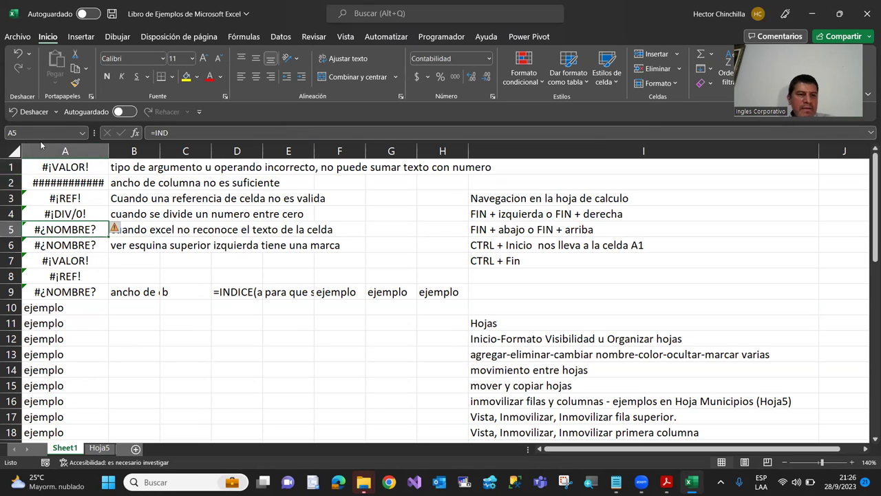
pyautogui.click(69, 168)
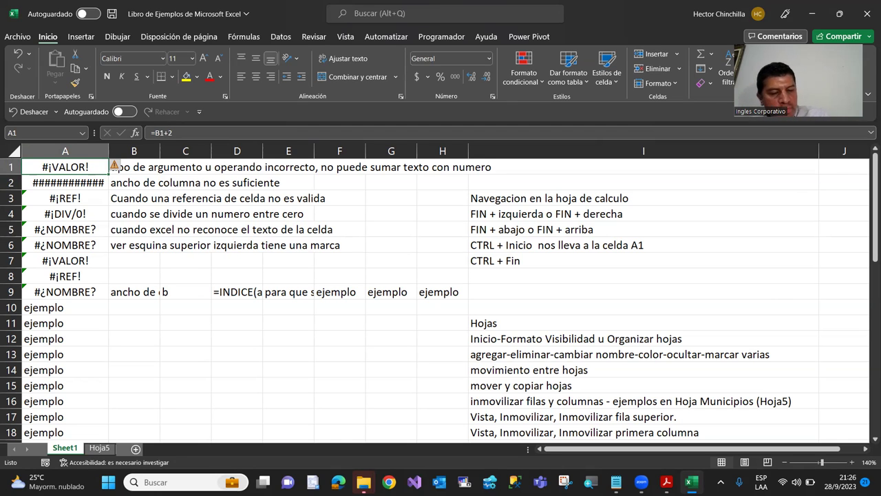
pyautogui.hotkey('alt', 'Tab')
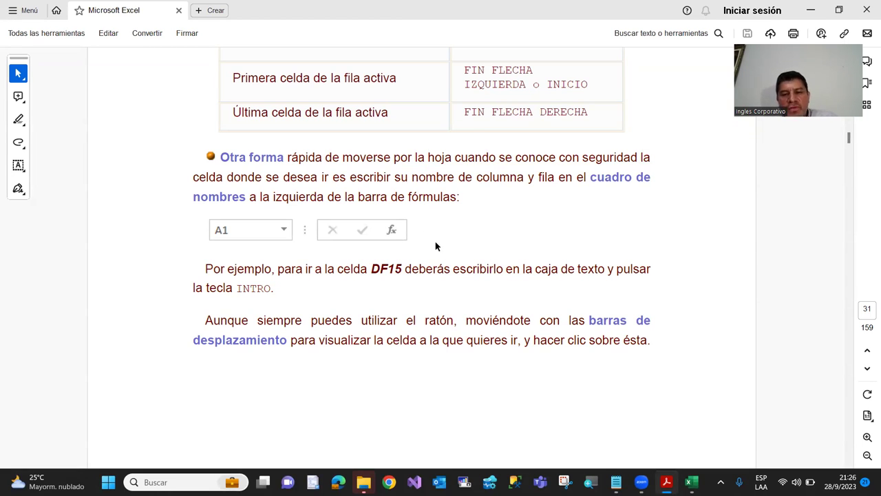
# Step: Scroll the PDF guide past the DF15 name box example and back, then return to Excel
pyautogui.scroll(-1, 436, 247)
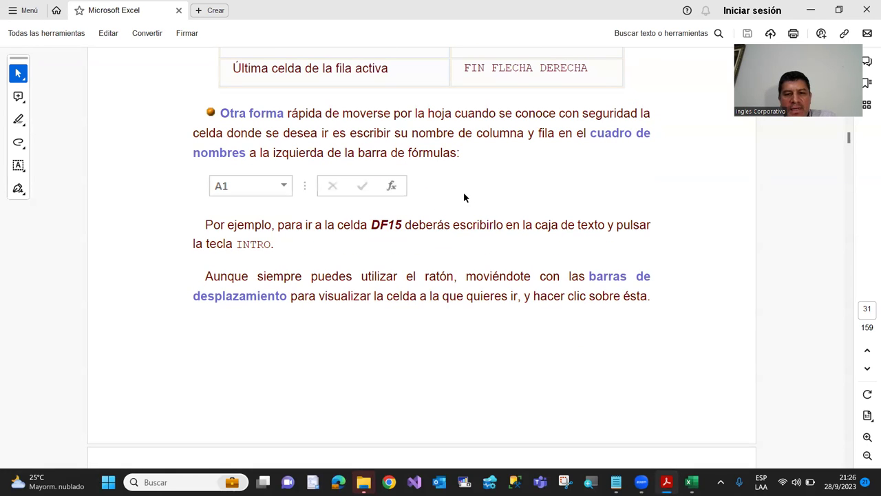
pyautogui.scroll(-2, 464, 197)
pyautogui.scroll(-2, 464, 197)
pyautogui.scroll(-1, 465, 199)
pyautogui.scroll(1, 464, 199)
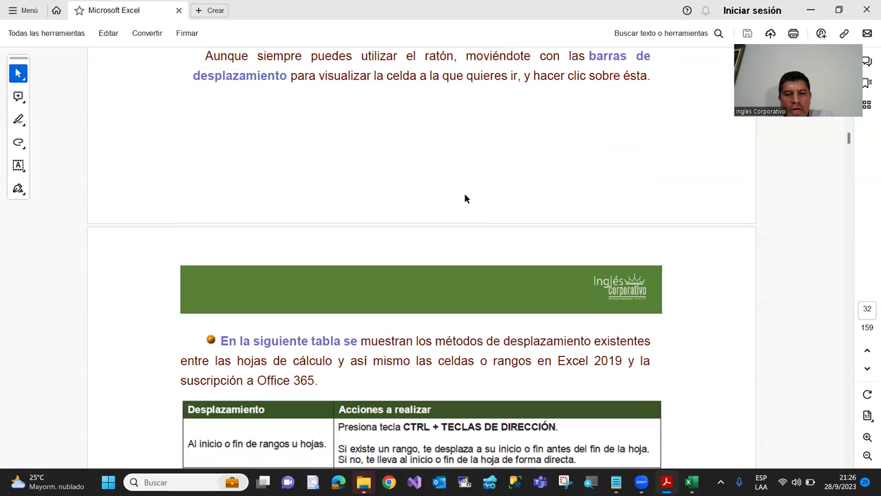
pyautogui.scroll(2, 466, 200)
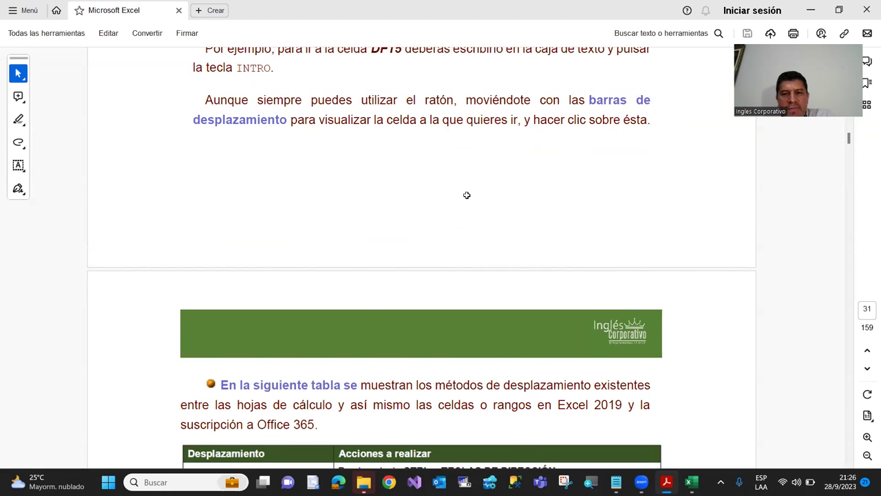
pyautogui.hotkey('alt', 'Tab')
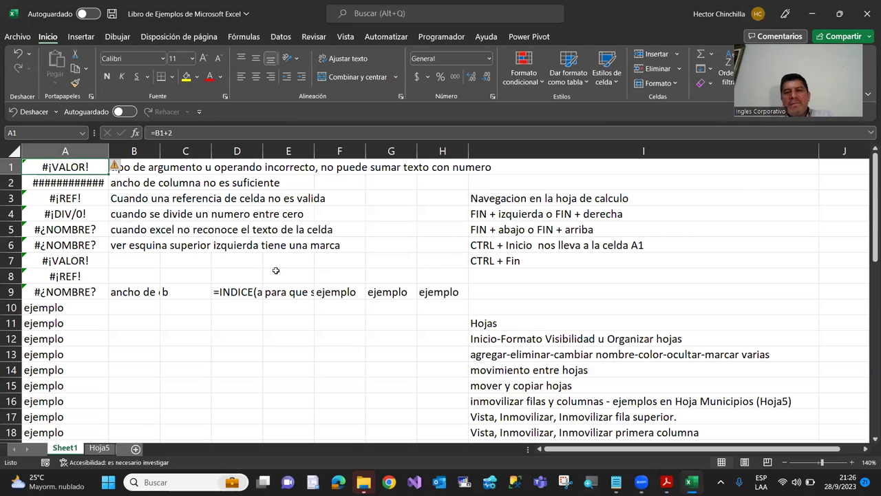
# Step: Drag the vertical and horizontal scrollbars to browse Sheet1, then select A2 and A1
pyautogui.moveTo(874, 234); pyautogui.dragTo(868, 366)
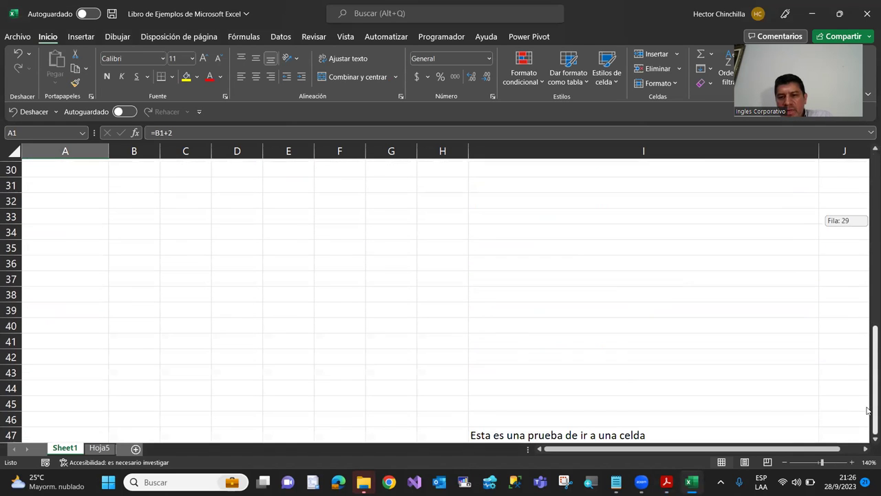
pyautogui.moveTo(867, 367); pyautogui.dragTo(867, 184)
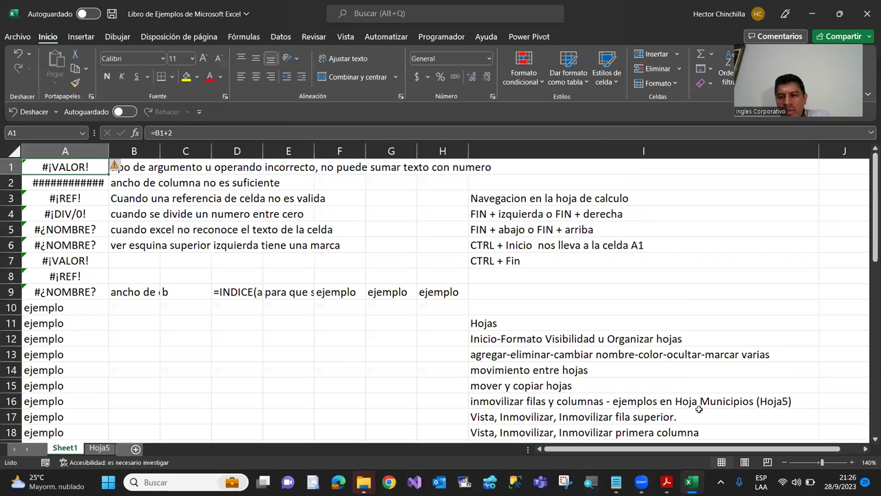
pyautogui.moveTo(774, 448)
pyautogui.mouseDown()
pyautogui.moveTo(795, 456)
pyautogui.moveTo(775, 451)
pyautogui.mouseUp()
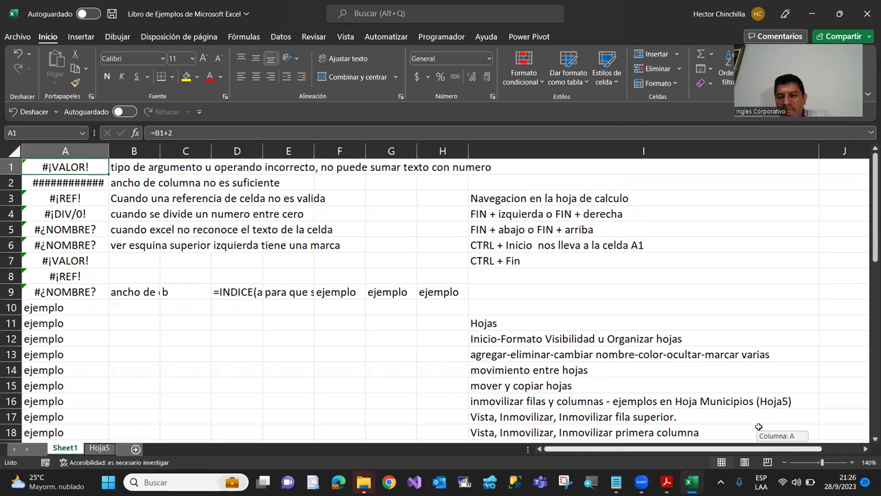
pyautogui.moveTo(867, 253); pyautogui.dragTo(527, 207)
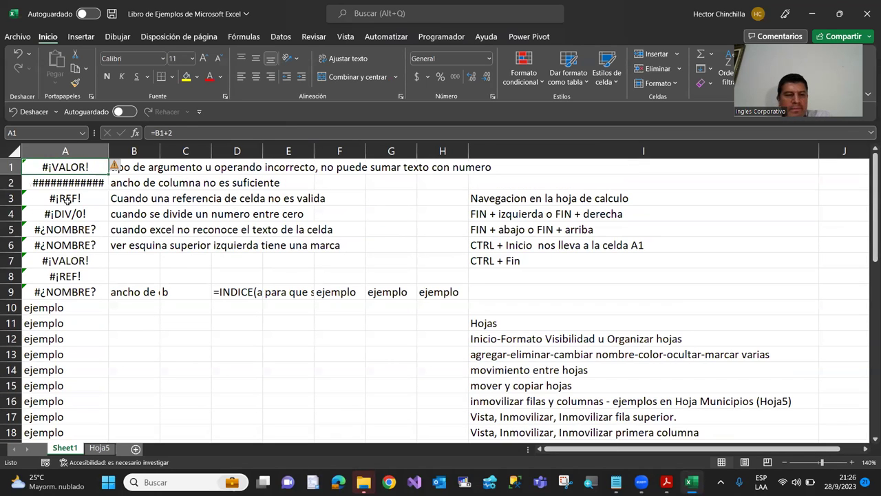
pyautogui.click(88, 186)
pyautogui.click(76, 169)
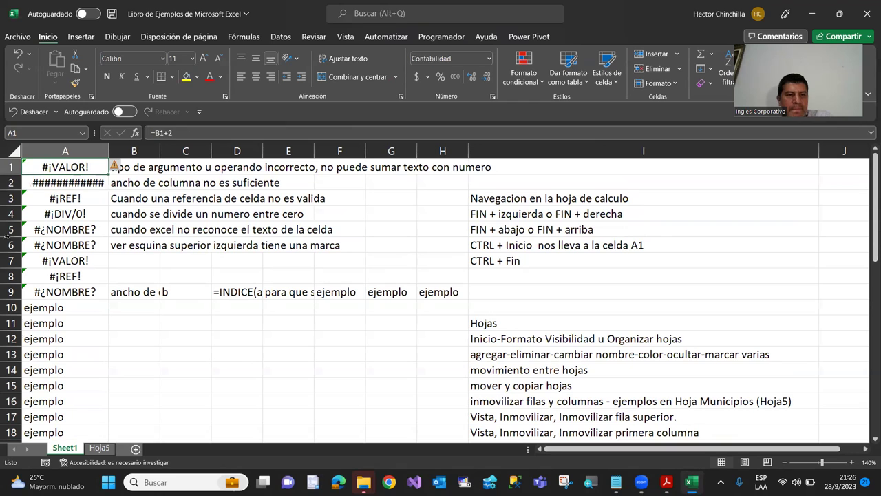
# Step: In the PDF guide, page down to the Desplazamiento / Acciones a realizar table, then return to Excel
pyautogui.hotkey('alt', 'Tab')
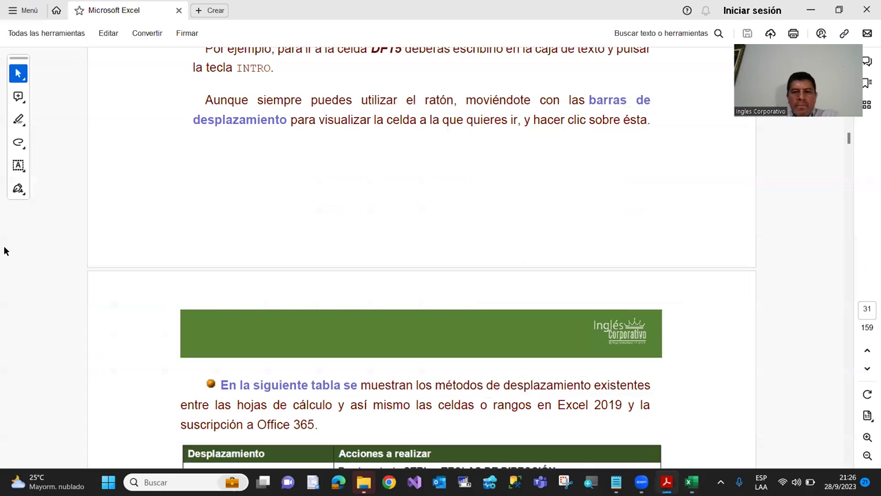
pyautogui.press('pagedown')
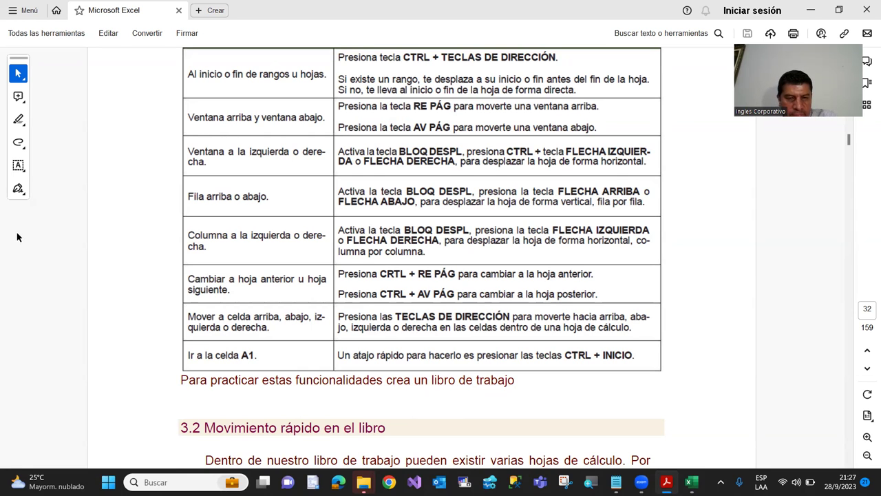
pyautogui.hotkey('alt', 'Tab')
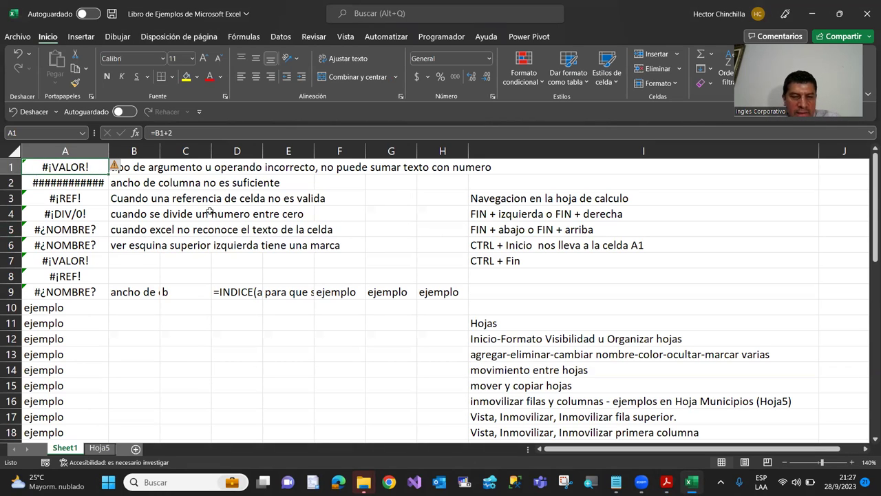
# Step: Select cells C3, A11 and B6 on Sheet1
pyautogui.click(194, 203)
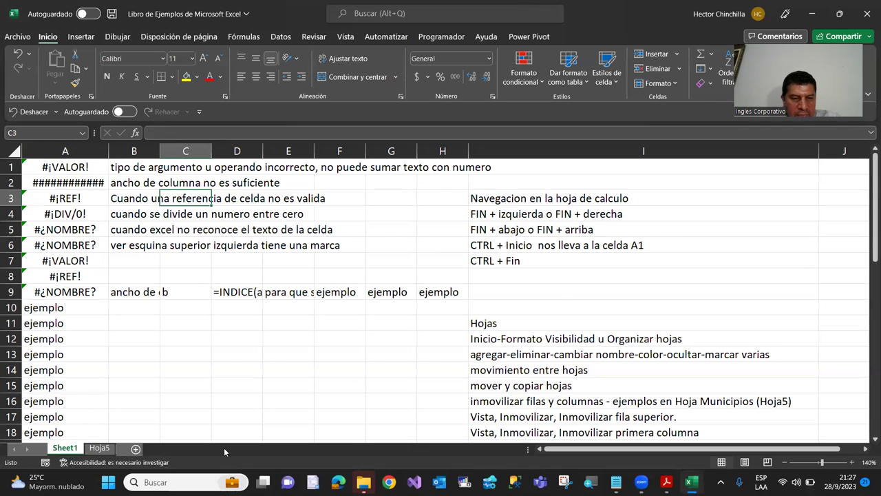
pyautogui.click(58, 322)
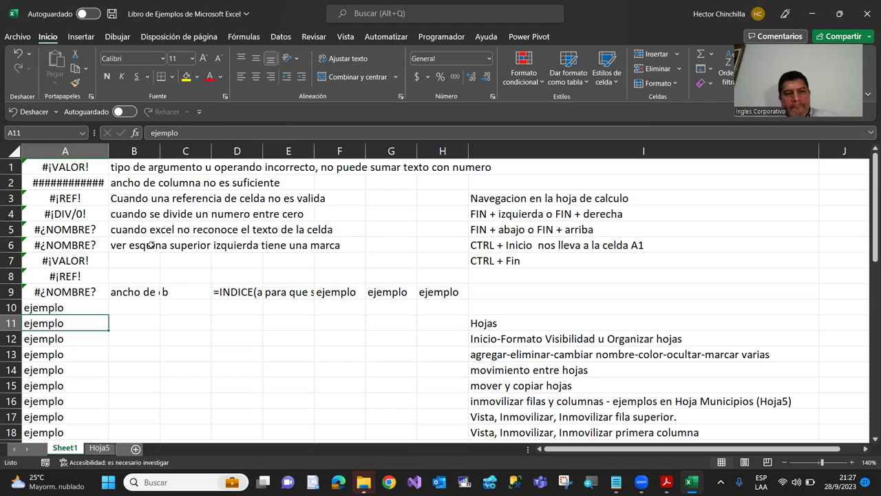
pyautogui.click(149, 243)
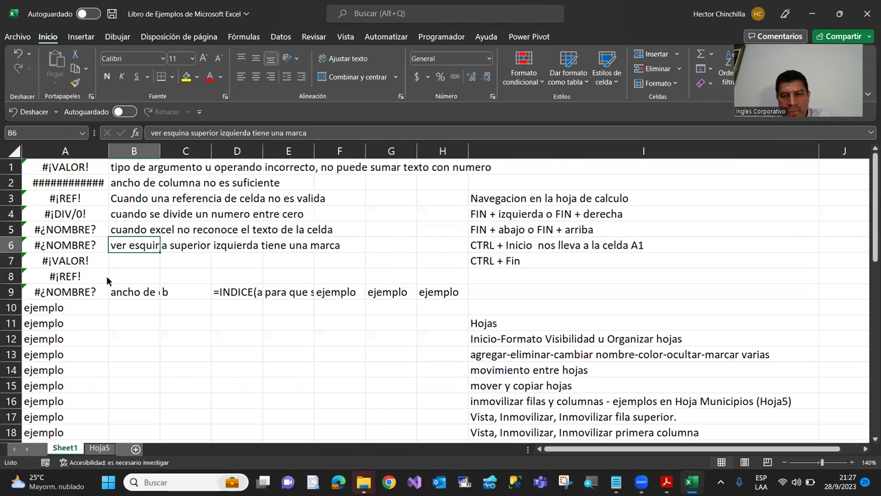
# Step: Scroll the PDF guide down to section 3.2 Movimiento rápido en el libro
pyautogui.hotkey('alt', 'Tab')
pyautogui.scroll(-4, 107, 281)
pyautogui.scroll(-4, 107, 280)
pyautogui.scroll(-1, 106, 281)
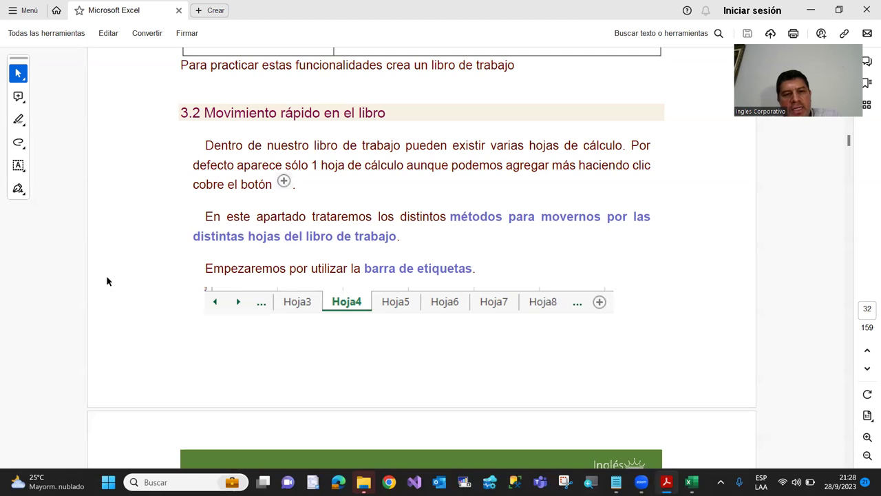
# Step: Scroll the PDF past the sheet-tab illustration to page 33, then return to Excel
pyautogui.scroll(-1, 107, 281)
pyautogui.scroll(1, 106, 281)
pyautogui.scroll(-1, 107, 281)
pyautogui.scroll(1, 107, 281)
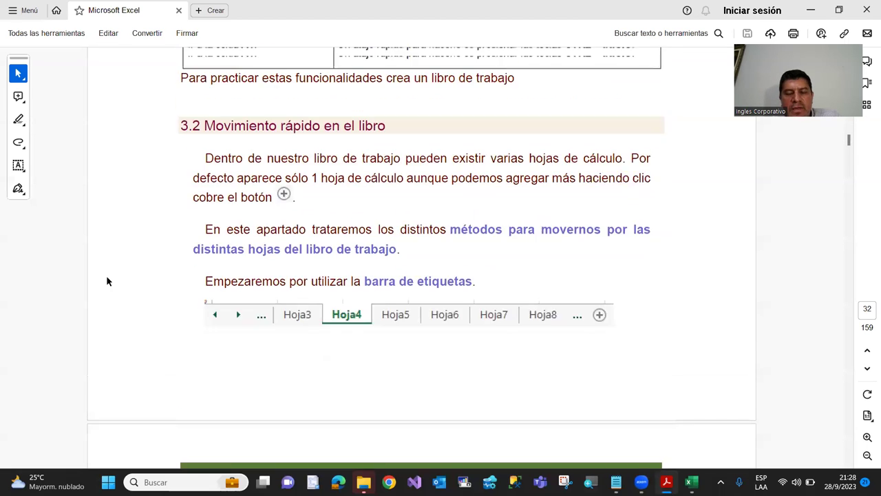
pyautogui.scroll(-1, 106, 281)
pyautogui.scroll(-1, 107, 281)
pyautogui.scroll(1, 106, 280)
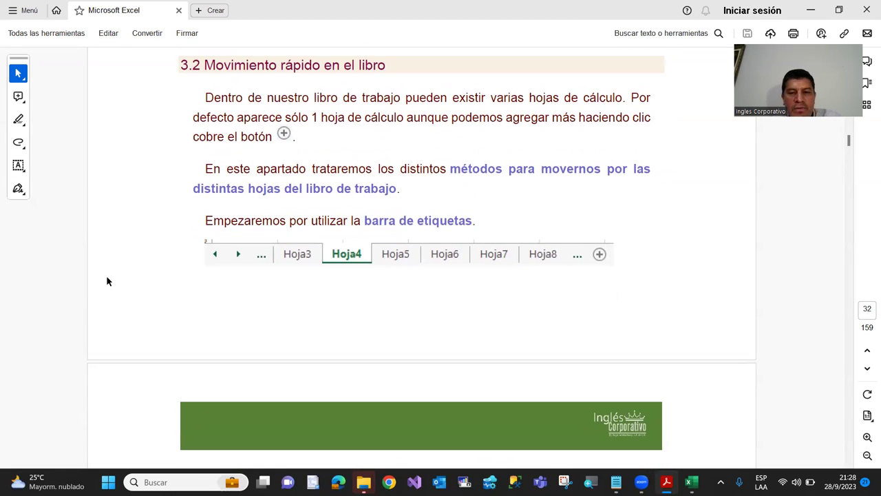
pyautogui.scroll(-2, 106, 281)
pyautogui.scroll(1, 107, 281)
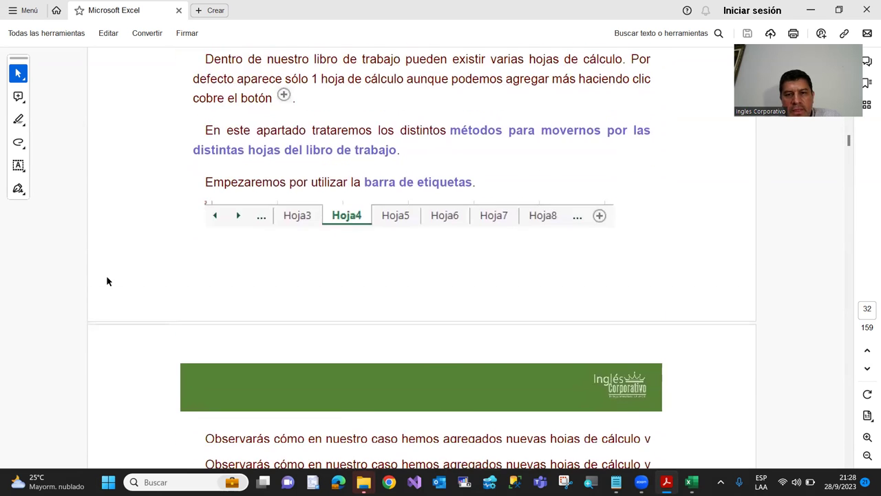
pyautogui.scroll(-3, 107, 281)
pyautogui.scroll(1, 107, 281)
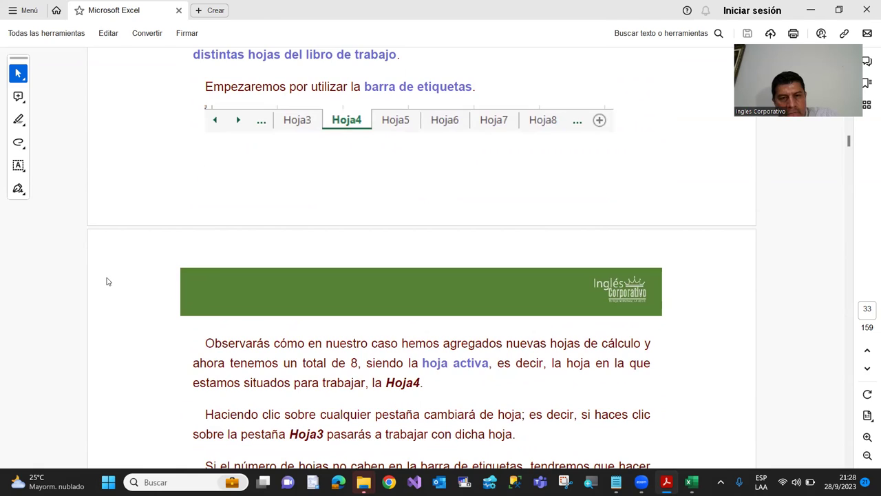
pyautogui.hotkey('alt', 'Tab')
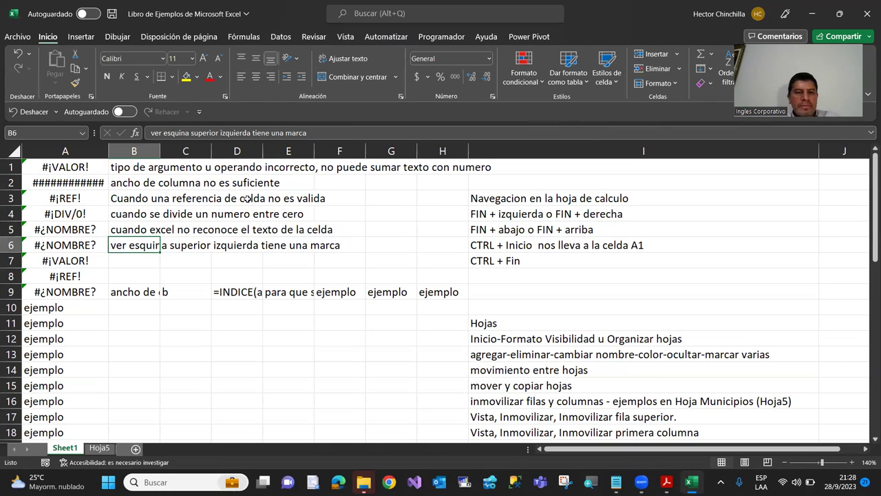
pyautogui.click(187, 258)
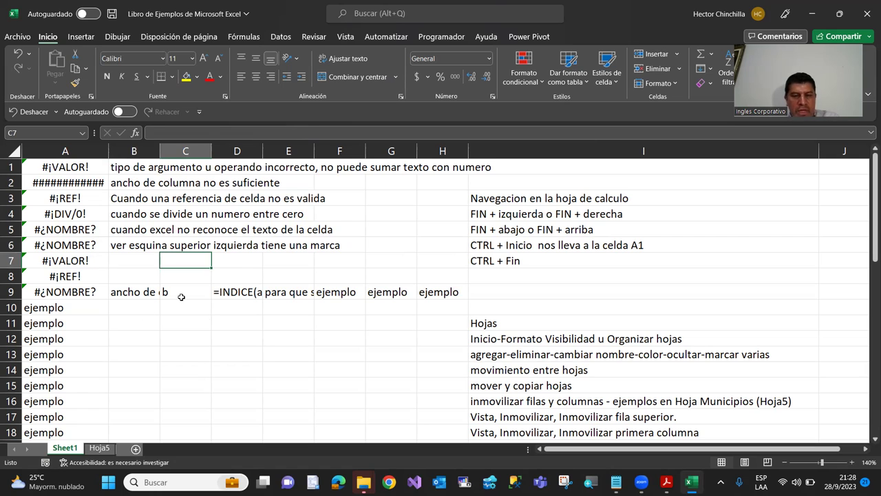
pyautogui.click(144, 324)
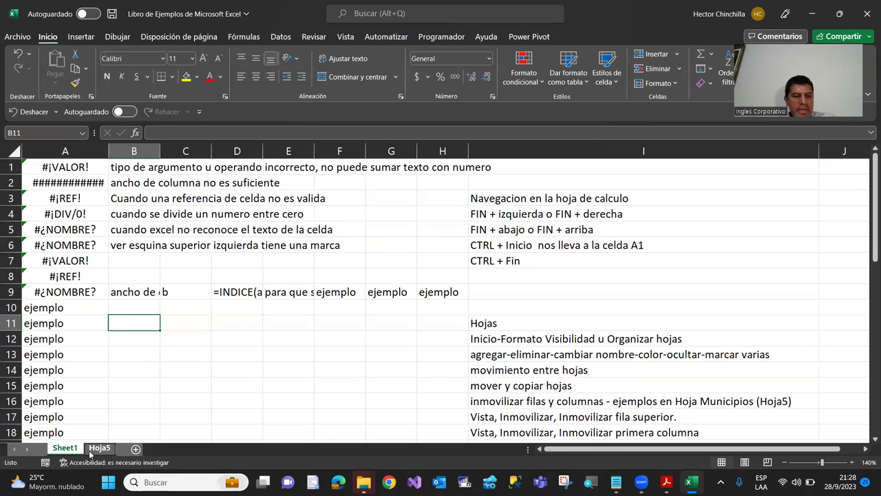
# Step: Add five new blank sheets to the workbook with the + New Sheet button
pyautogui.click(136, 449)
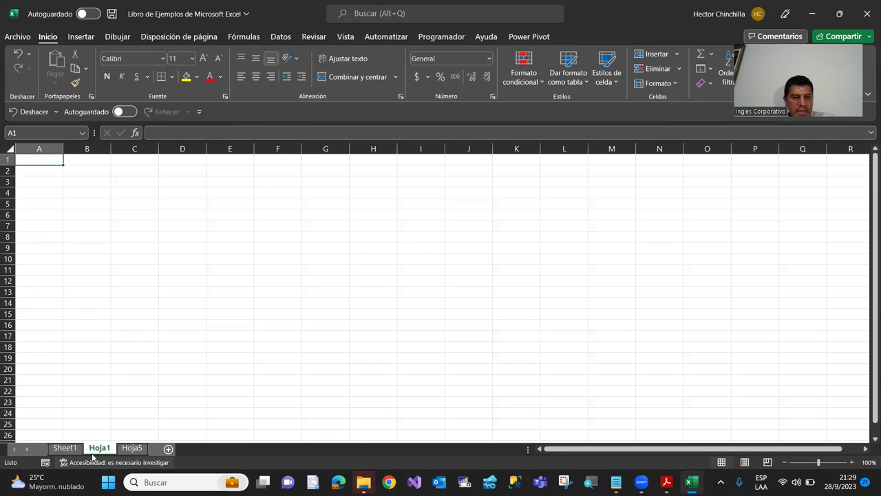
pyautogui.click(168, 449)
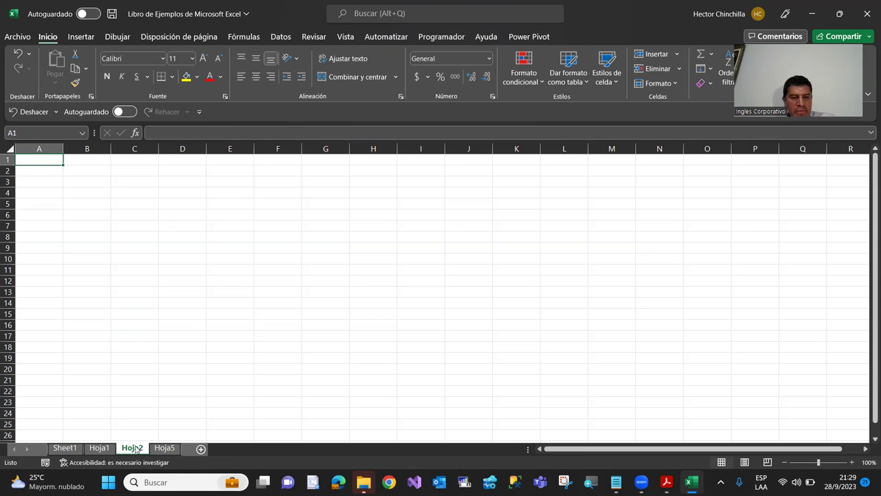
pyautogui.click(199, 449)
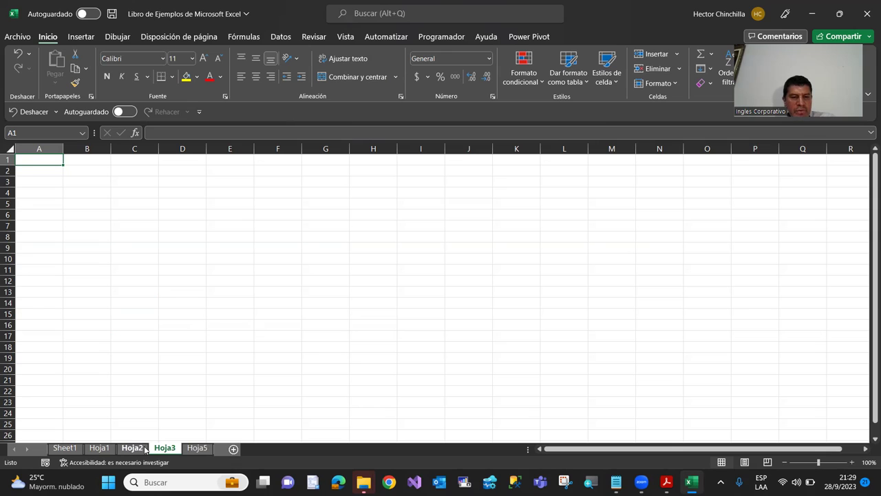
pyautogui.click(234, 449)
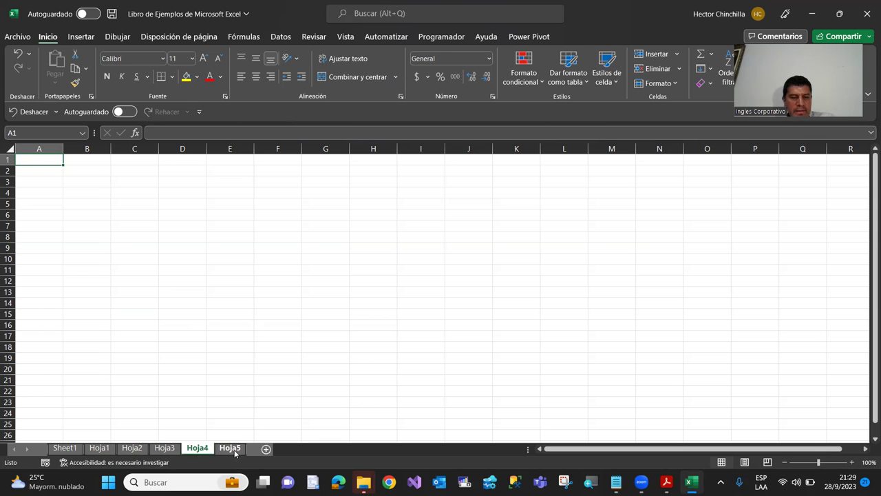
pyautogui.click(265, 449)
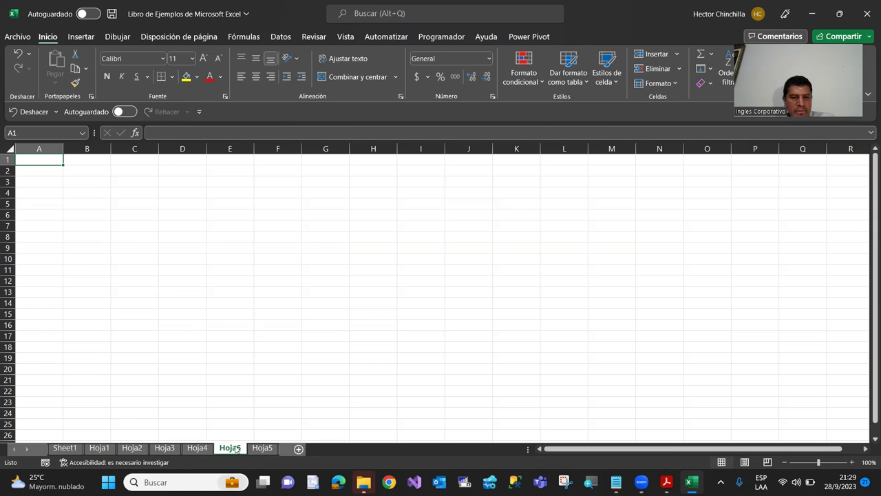
# Step: Visit Hoja1, then return to Sheet1 and select cell B8
pyautogui.click(91, 449)
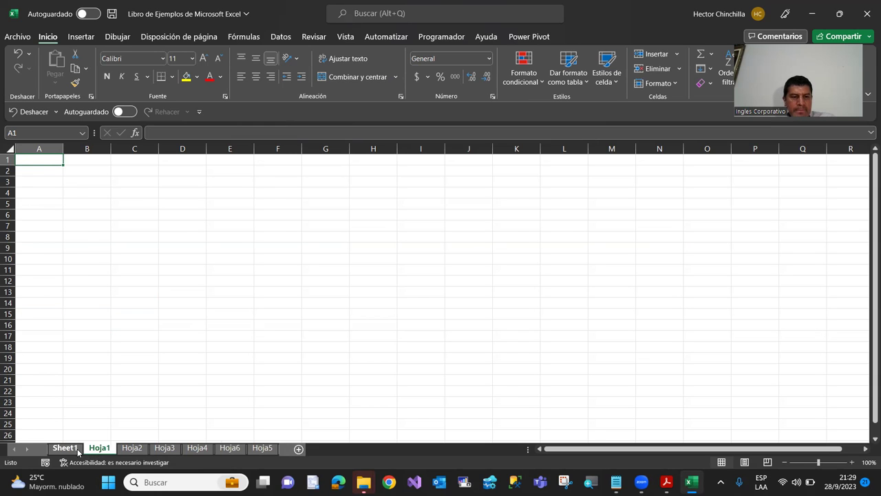
pyautogui.click(64, 448)
pyautogui.click(145, 278)
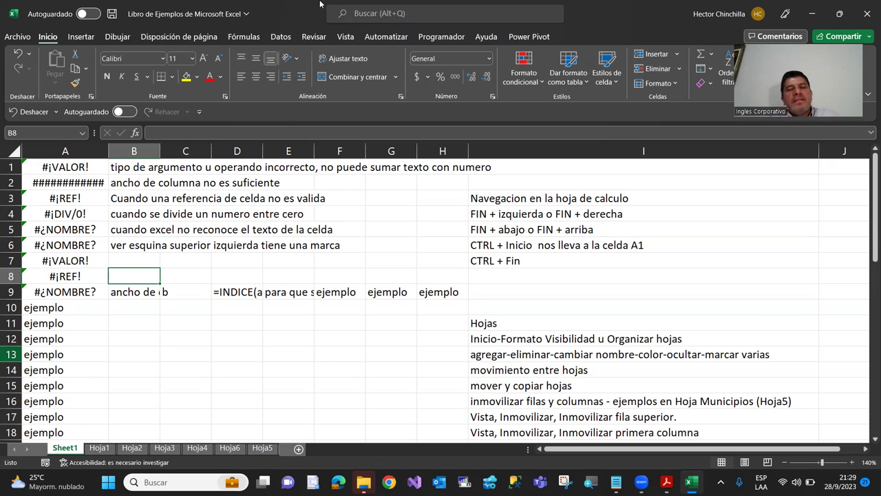
# Step: Inspect cells I5, B5, block A1:I16, A7 and A11, jump to A1, then switch to the PDF
pyautogui.click(481, 231)
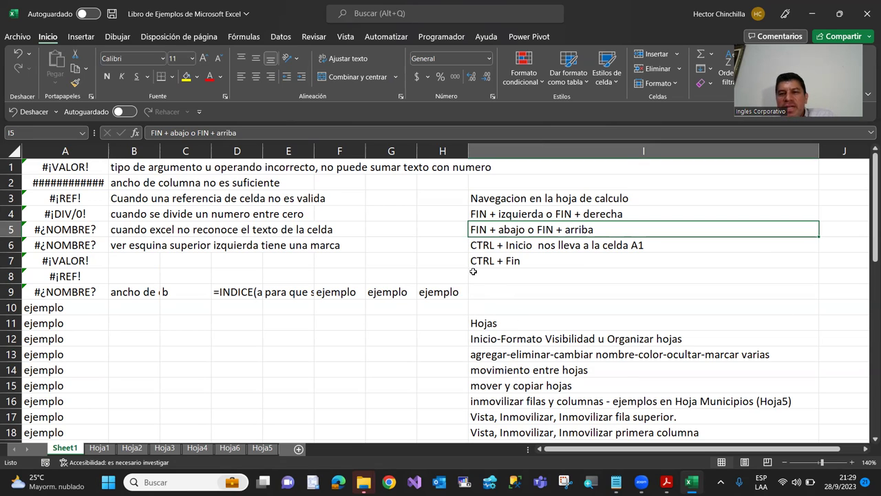
pyautogui.click(141, 230)
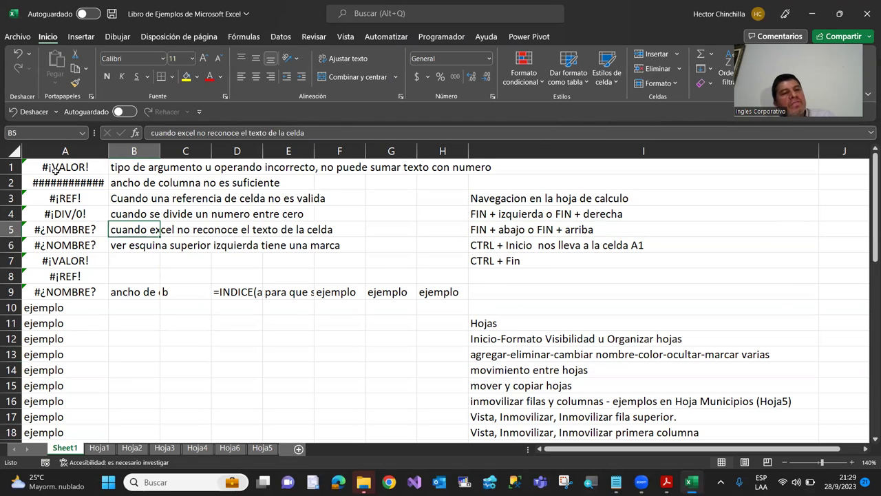
pyautogui.moveTo(56, 166)
pyautogui.mouseDown()
pyautogui.moveTo(600, 389)
pyautogui.moveTo(600, 402)
pyautogui.mouseUp()
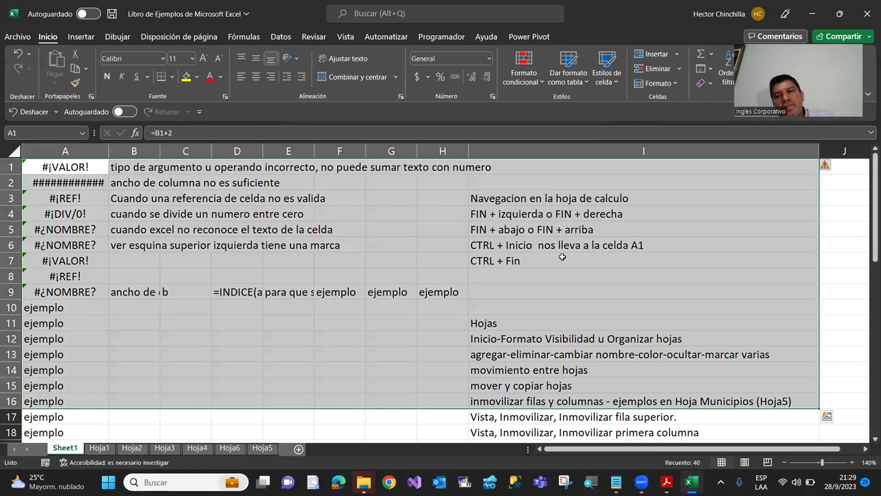
pyautogui.click(86, 264)
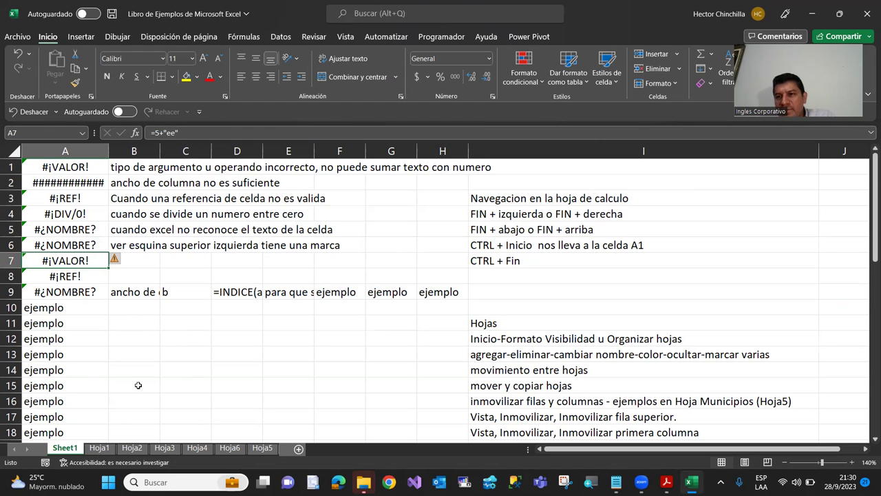
pyautogui.click(60, 322)
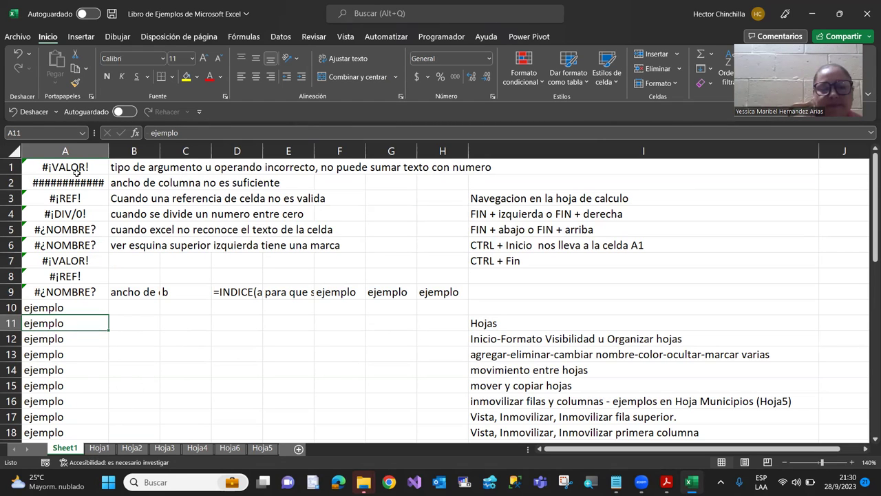
pyautogui.hotkey('ctrl', 'Home')
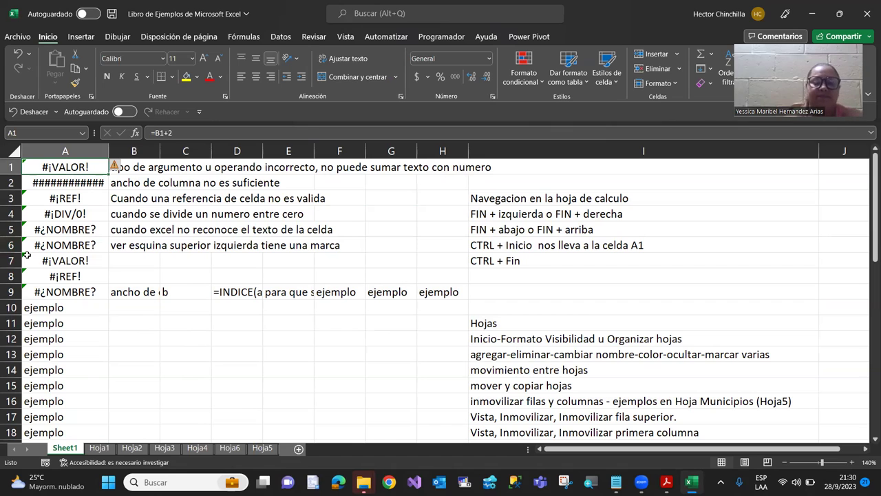
pyautogui.hotkey('alt', 'Tab')
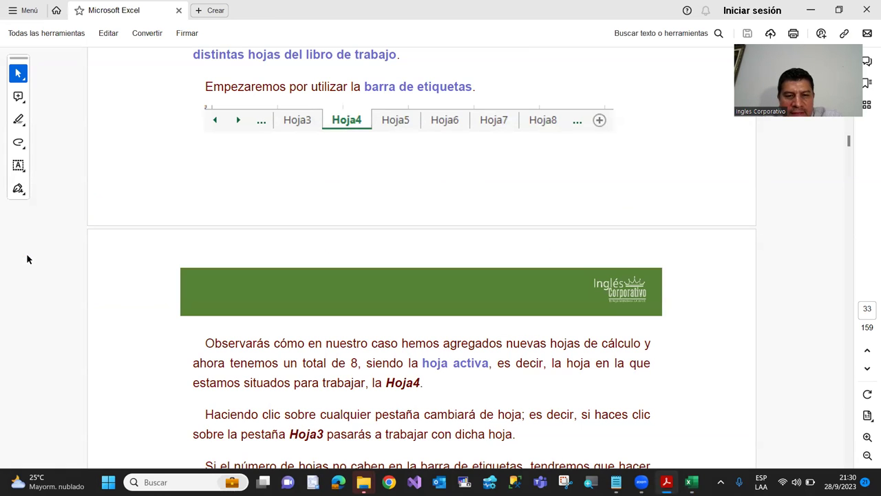
# Step: Read page 33's first/previous/next/last sheet button explanation, then return to Excel
pyautogui.scroll(-2, 27, 255)
pyautogui.scroll(-1, 27, 255)
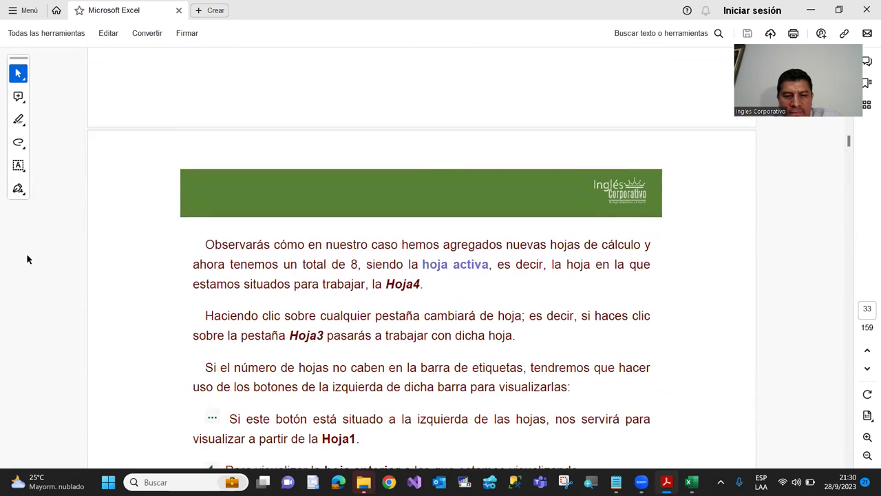
pyautogui.scroll(-2, 27, 254)
pyautogui.scroll(-2, 27, 259)
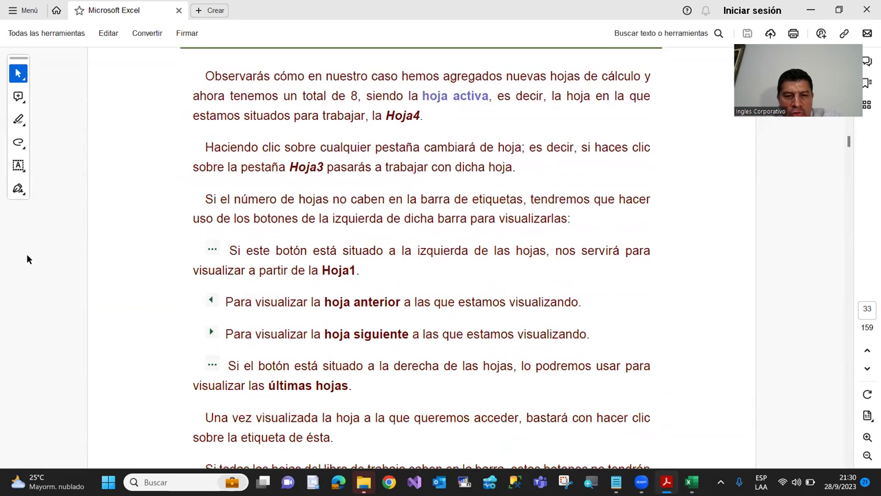
pyautogui.scroll(-1, 27, 259)
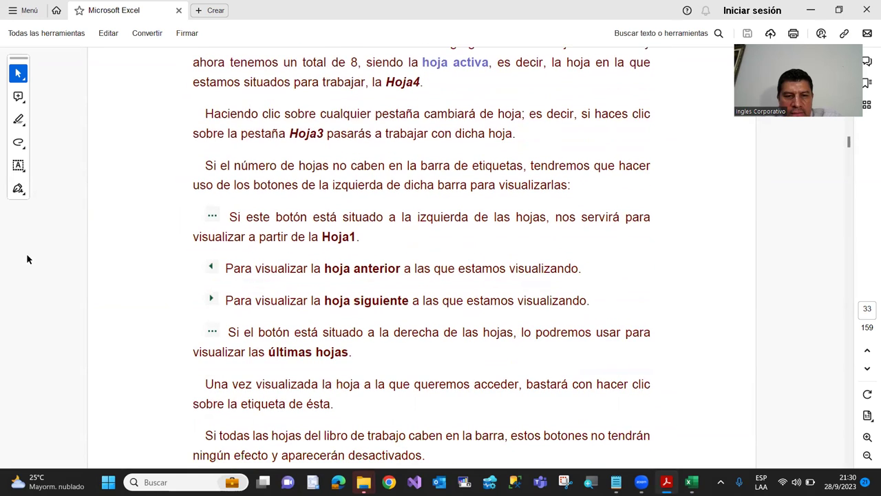
pyautogui.scroll(-1, 27, 259)
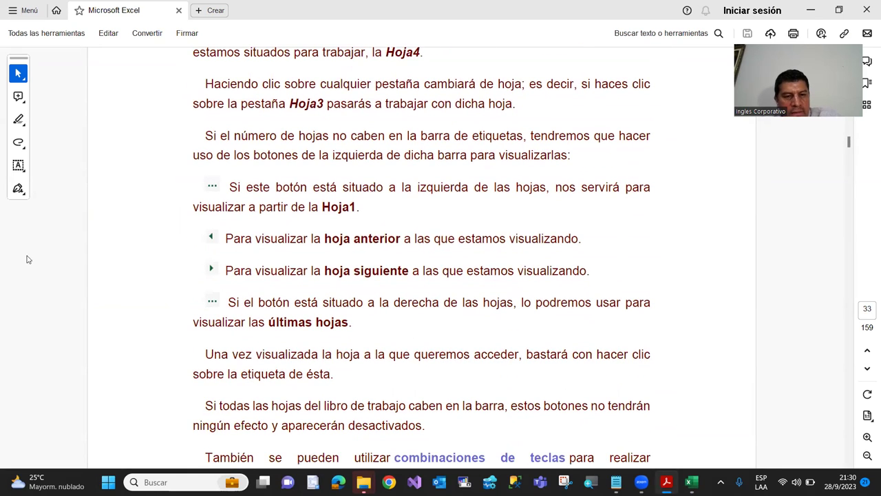
pyautogui.hotkey('alt', 'Tab')
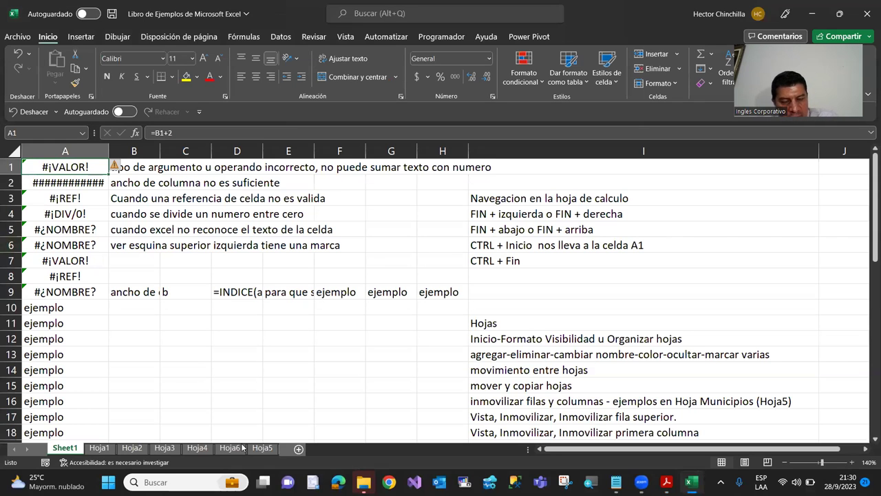
# Step: Add nine more blank sheets, Hoja7 through Hoja15, leaving Hoja15 showing
pyautogui.click(297, 449)
pyautogui.click(329, 449)
pyautogui.click(362, 449)
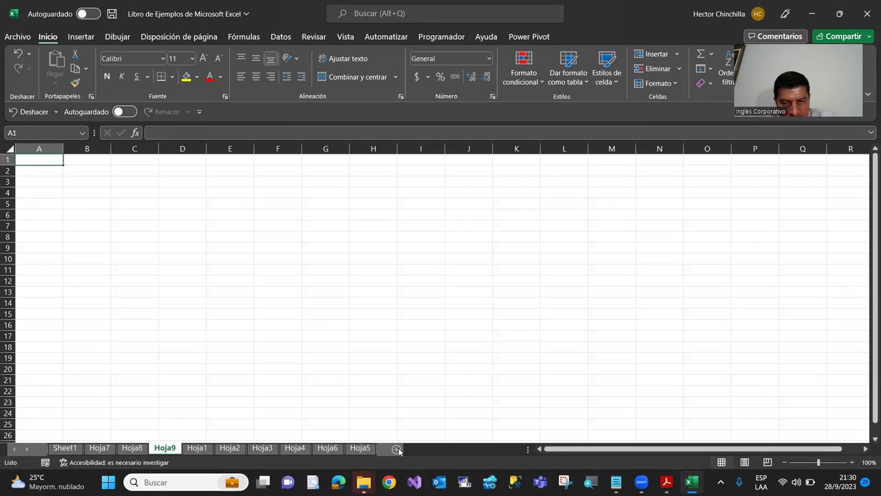
pyautogui.click(398, 450)
pyautogui.click(433, 450)
pyautogui.click(471, 450)
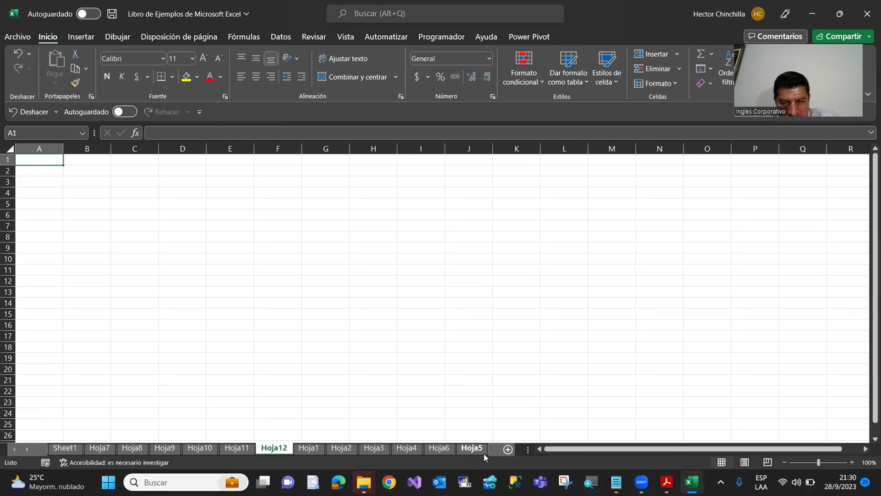
pyautogui.click(509, 450)
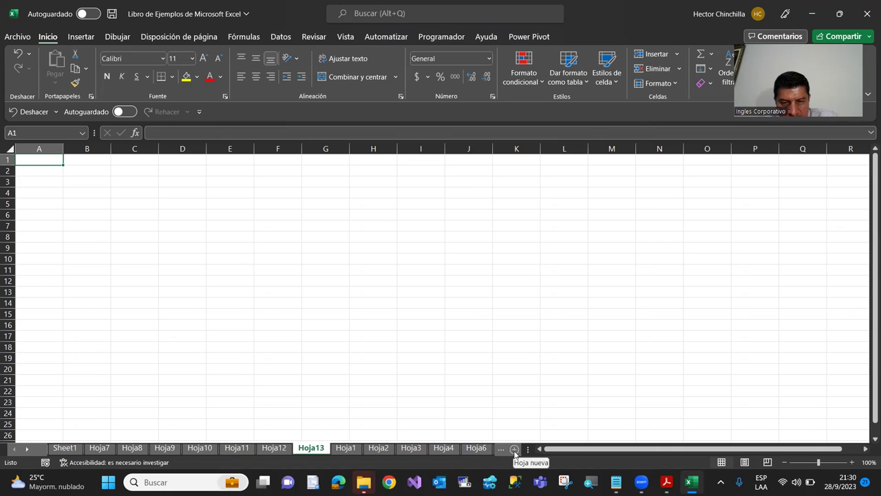
pyautogui.click(514, 450)
pyautogui.click(514, 450)
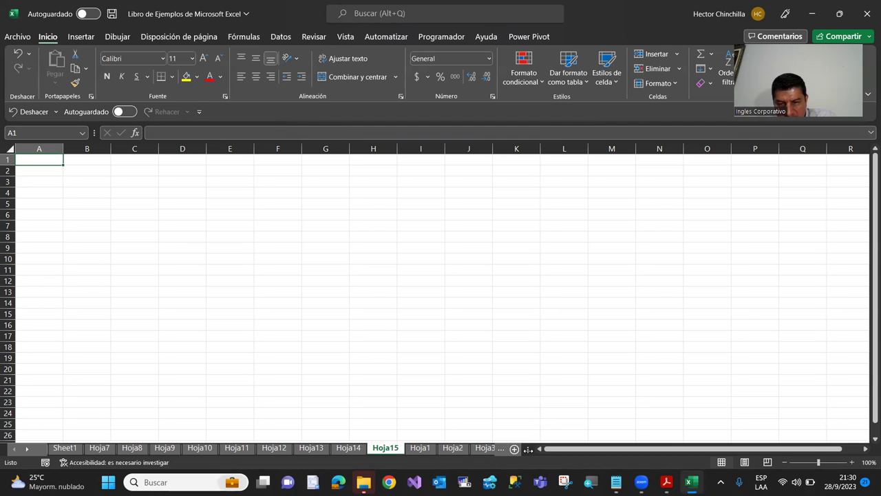
pyautogui.moveTo(528, 449)
pyautogui.mouseDown()
pyautogui.moveTo(170, 447)
pyautogui.moveTo(534, 447)
pyautogui.mouseUp()
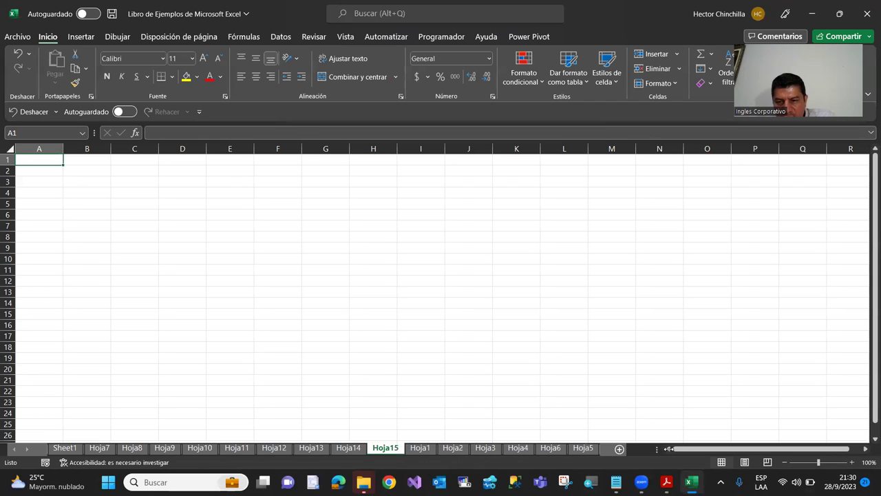
pyautogui.moveTo(534, 448)
pyautogui.mouseDown()
pyautogui.moveTo(619, 449)
pyautogui.moveTo(501, 430)
pyautogui.mouseUp()
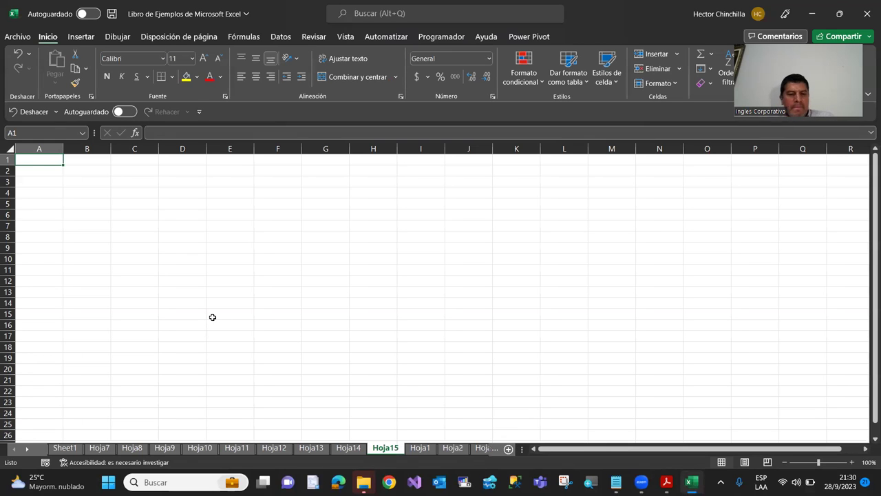
# Step: Check the PDF's section on the sheet-tab navigation buttons, then return to Excel
pyautogui.hotkey('alt', 'Tab')
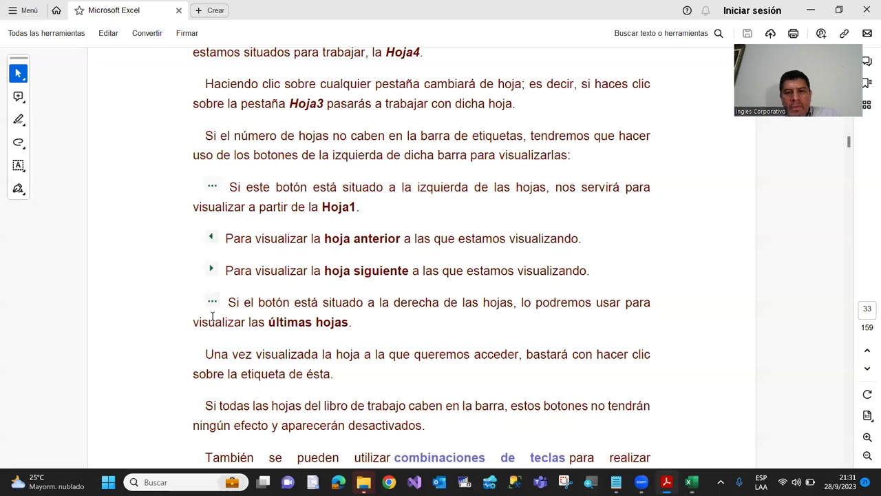
pyautogui.scroll(1, 337, 215)
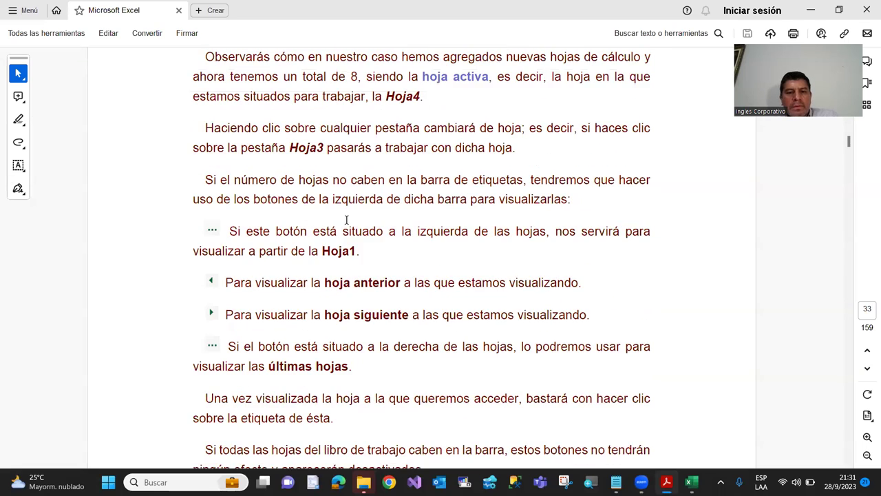
pyautogui.scroll(-2, 344, 219)
pyautogui.hotkey('alt', 'Tab')
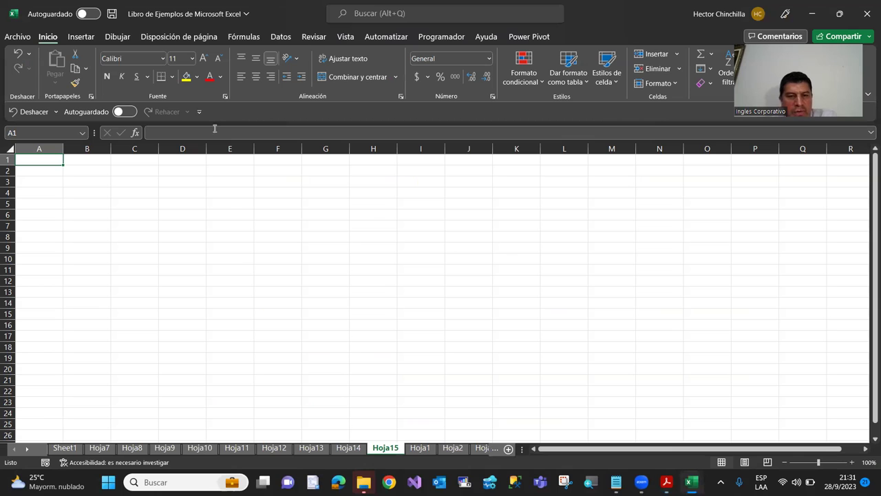
# Step: From Sheet1, scroll the sheet tabs forward and open the empty Hoja4
pyautogui.click(67, 451)
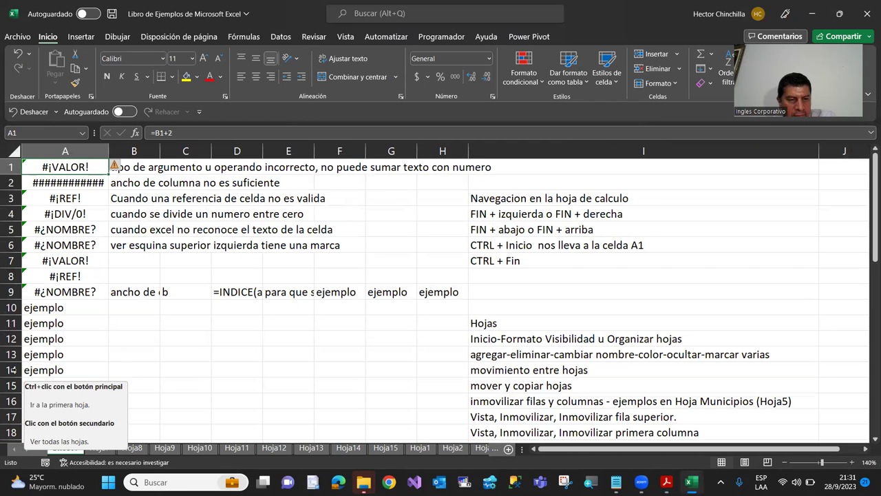
pyautogui.click(26, 450)
pyautogui.click(25, 451)
pyautogui.click(26, 451)
pyautogui.click(25, 450)
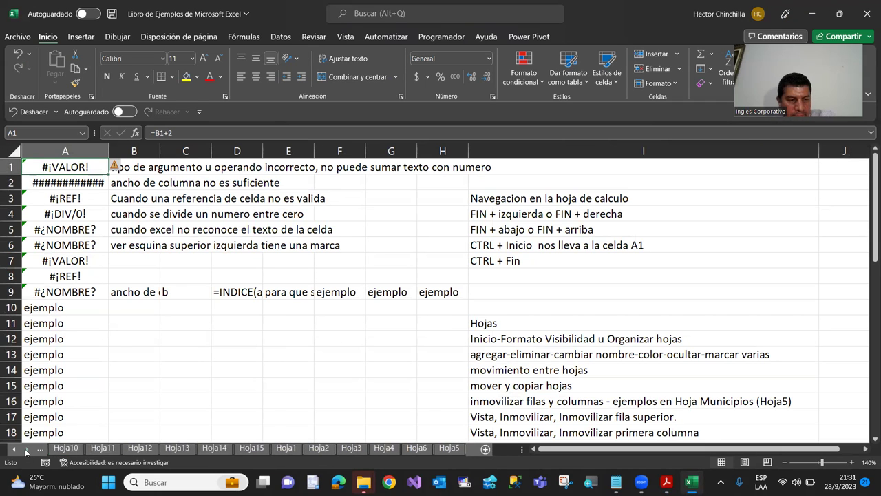
pyautogui.click(381, 448)
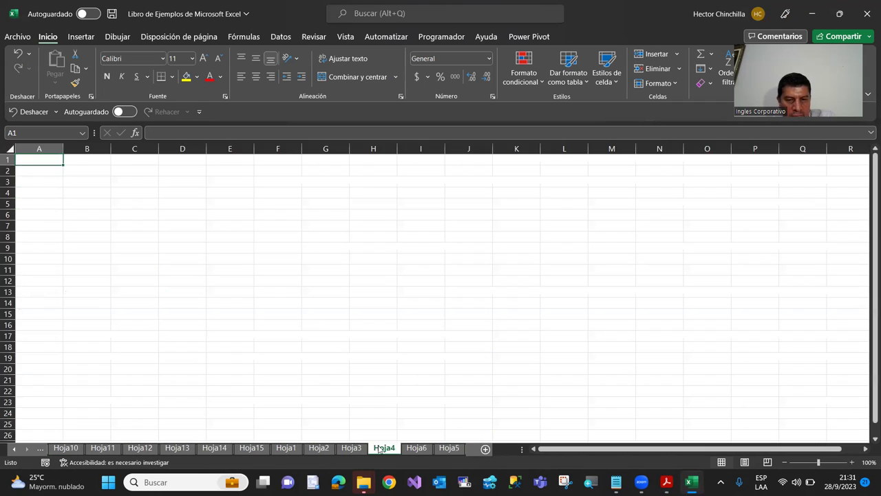
# Step: Scroll the tabs back to the start, return to Sheet1, and switch to the PDF
pyautogui.click(14, 451)
pyautogui.click(13, 451)
pyautogui.click(14, 450)
pyautogui.click(14, 451)
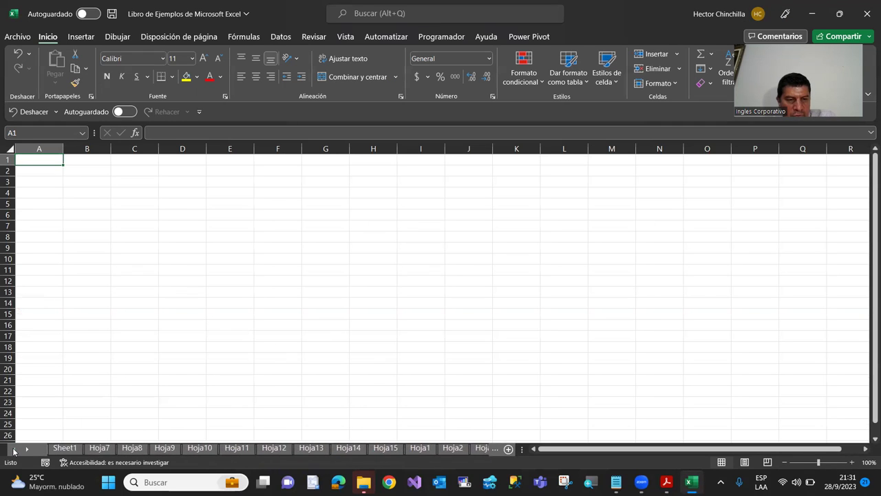
pyautogui.click(69, 449)
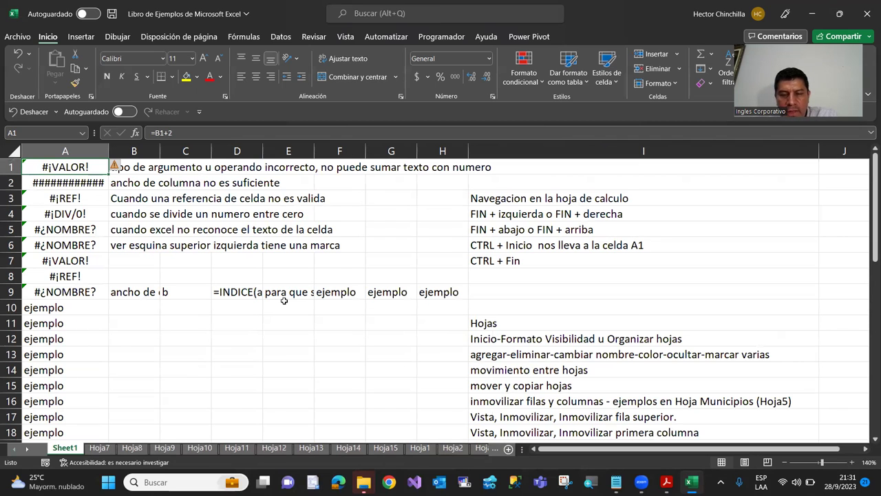
pyautogui.hotkey('alt', 'Tab')
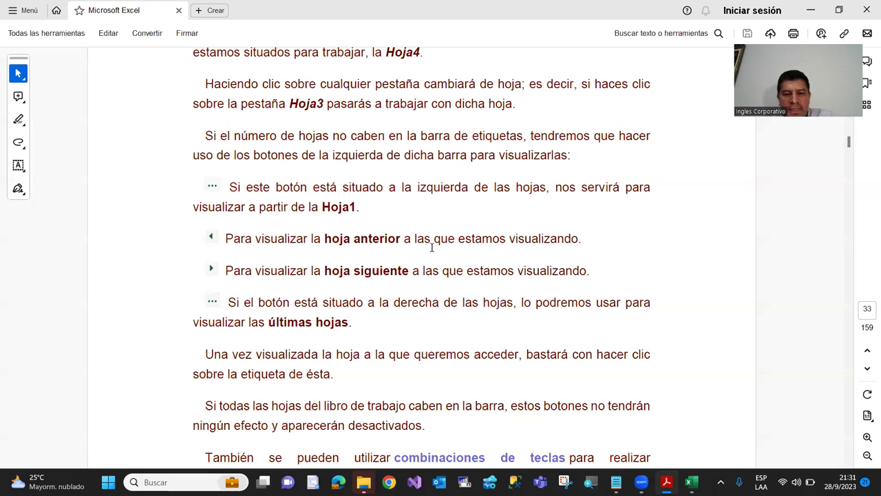
# Step: Scroll the PDF to the CTRL+AVPAG / CTRL+REPAG shortcut table, then return to Excel's tab bar
pyautogui.scroll(-1, 431, 247)
pyautogui.scroll(-1, 426, 258)
pyautogui.scroll(-1, 417, 261)
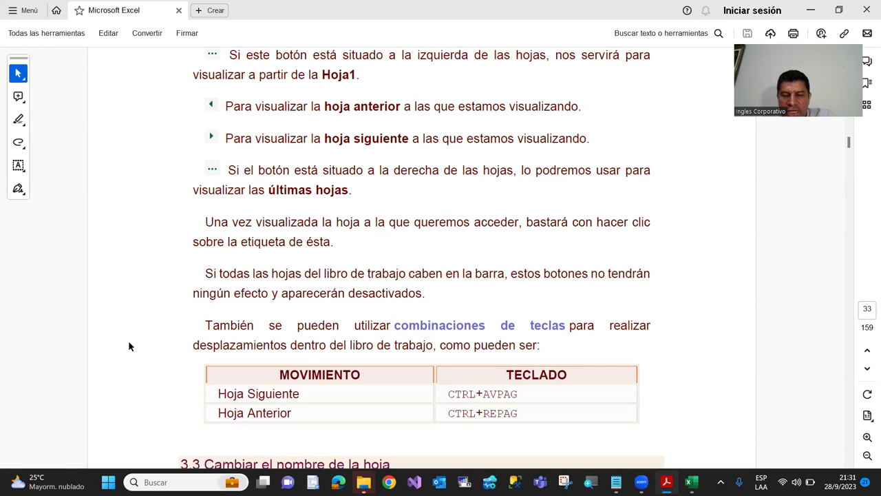
pyautogui.hotkey('alt', 'Tab')
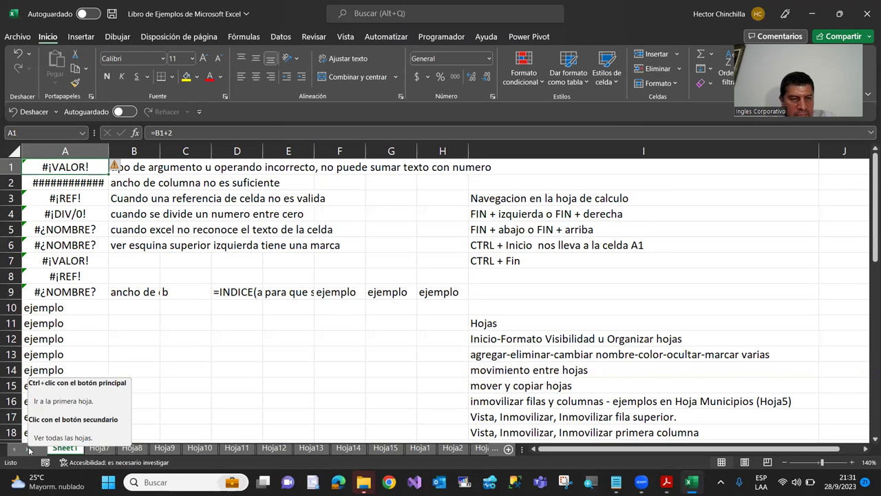
pyautogui.click(29, 448)
# Step: Scroll the sheet tabs back to the very start of the tab bar
pyautogui.click(28, 448)
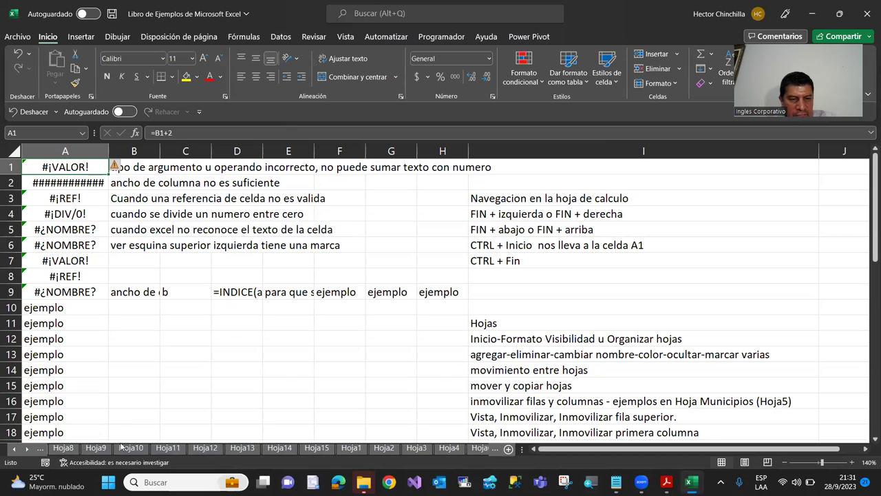
pyautogui.click(15, 449)
pyautogui.click(15, 450)
pyautogui.click(14, 450)
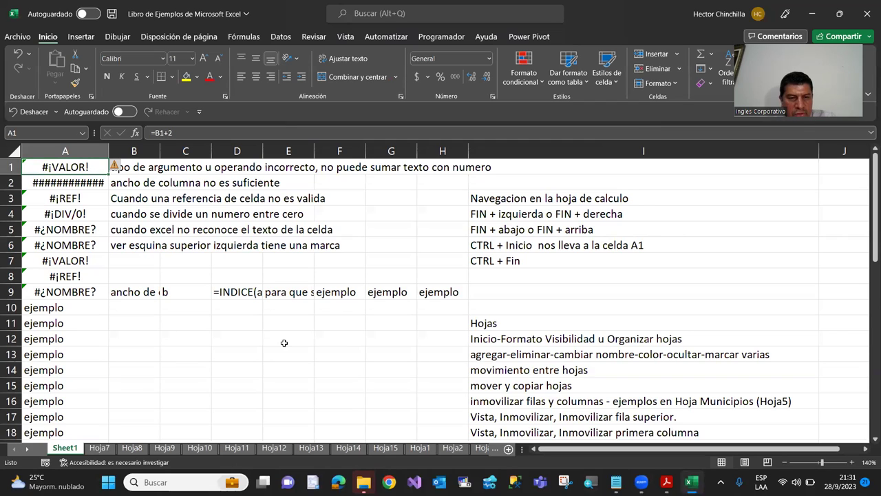
# Step: Switch to Hoja7, Hoja8, Hoja7 again, then Sheet1, and move to the PDF
pyautogui.click(100, 449)
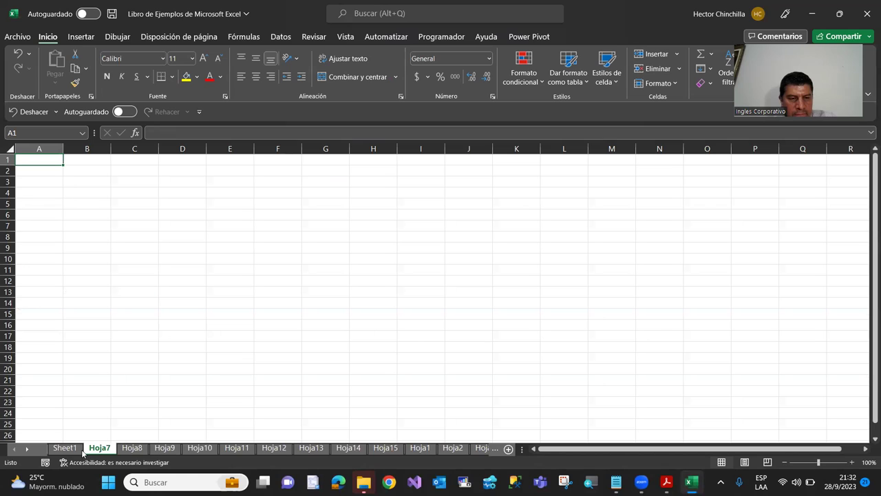
pyautogui.click(130, 451)
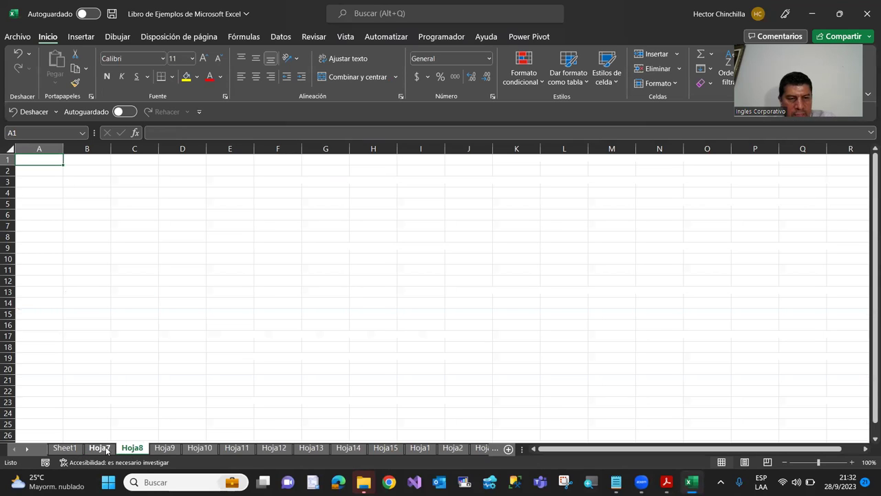
pyautogui.click(100, 449)
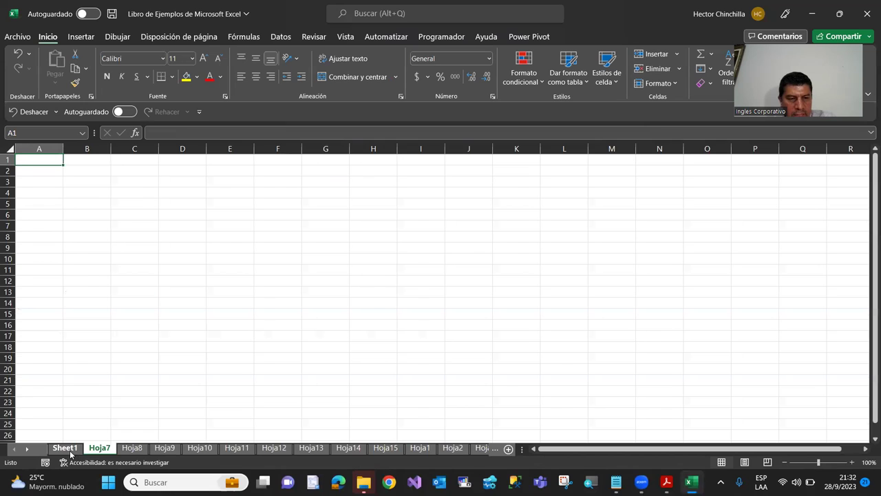
pyautogui.click(69, 451)
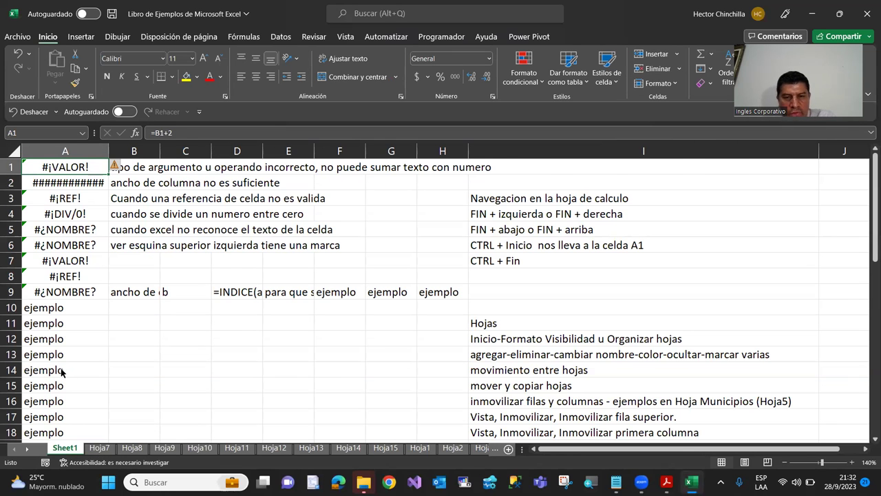
pyautogui.hotkey('alt', 'Tab')
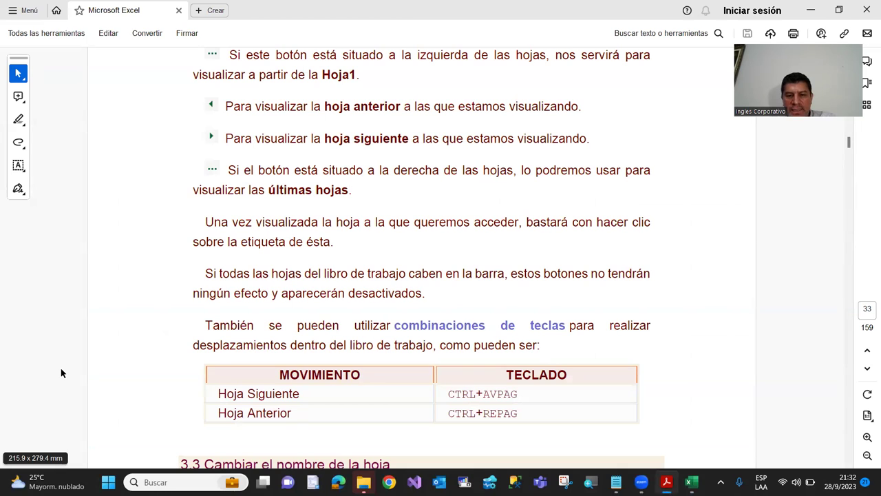
# Step: Back in Excel, advance sheet by sheet with Ctrl+PgDn up to Hoja15
pyautogui.hotkey('alt', 'Tab')
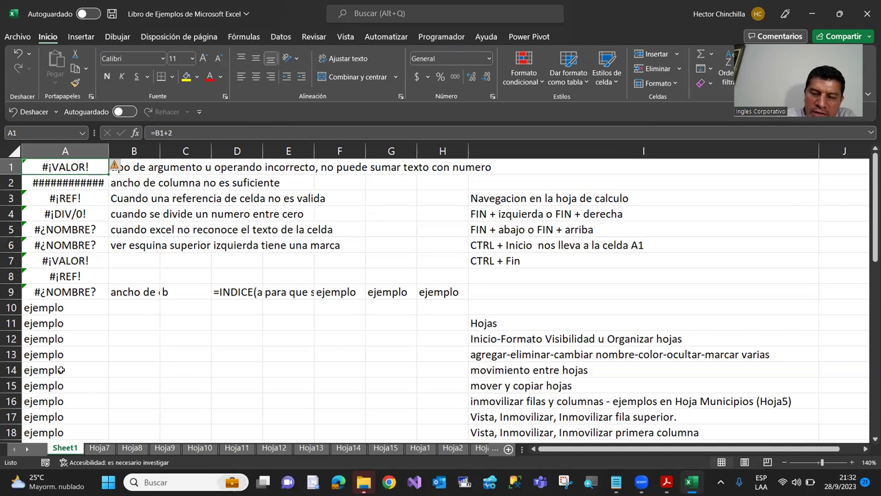
pyautogui.hotkey('ctrl', 'pagedown')
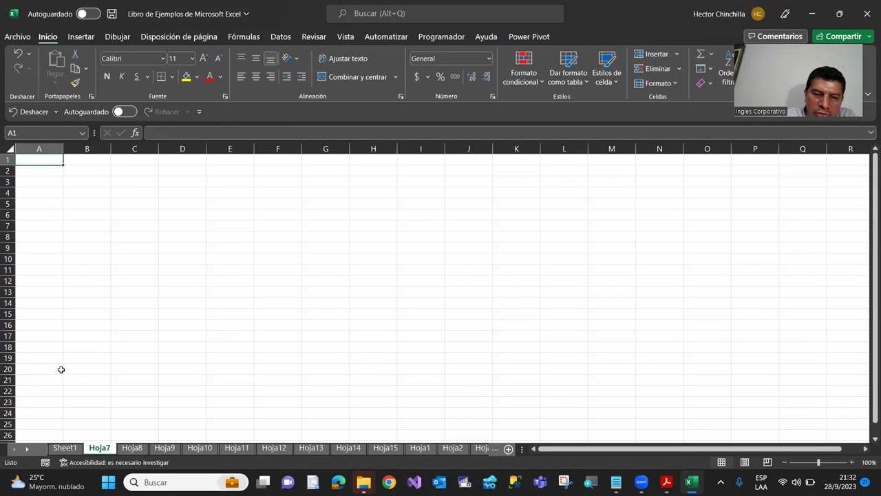
pyautogui.hotkey('ctrl', 'pagedown')
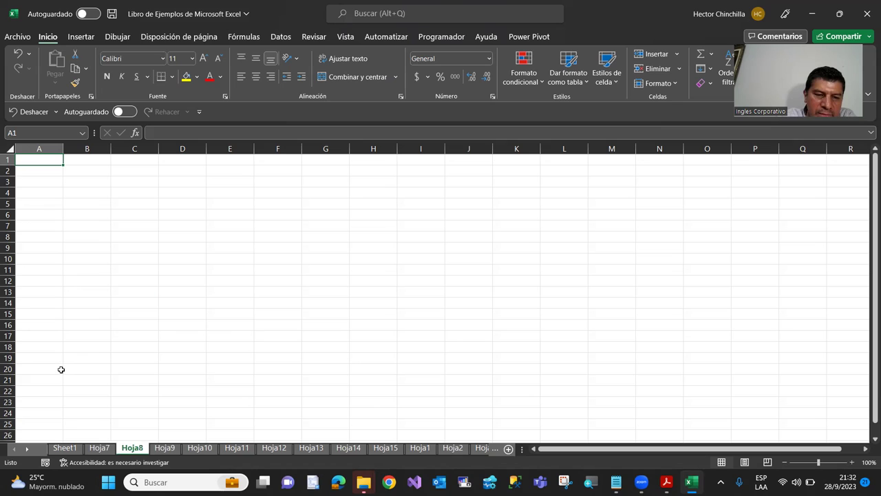
pyautogui.hotkey('ctrl', 'pagedown')
pyautogui.hotkey('ctrl', 'pagedown')
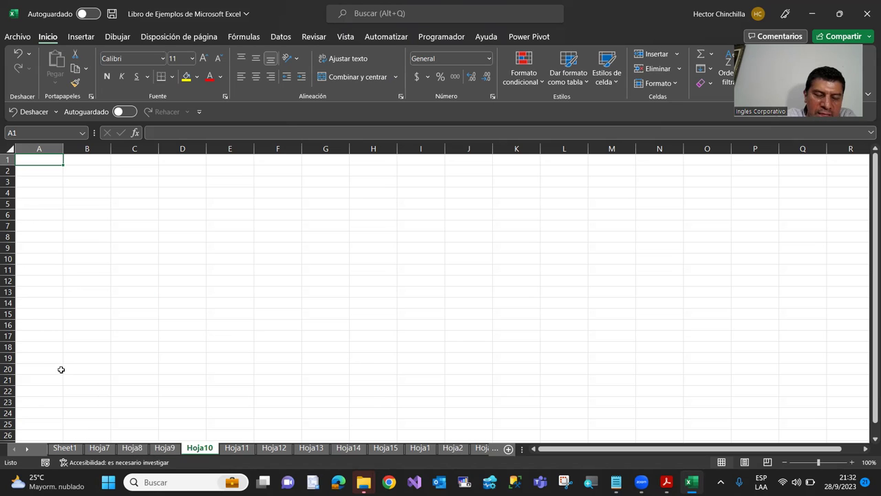
pyautogui.hotkey('ctrl', 'pagedown')
pyautogui.hotkey('ctrl', 'pagedown')
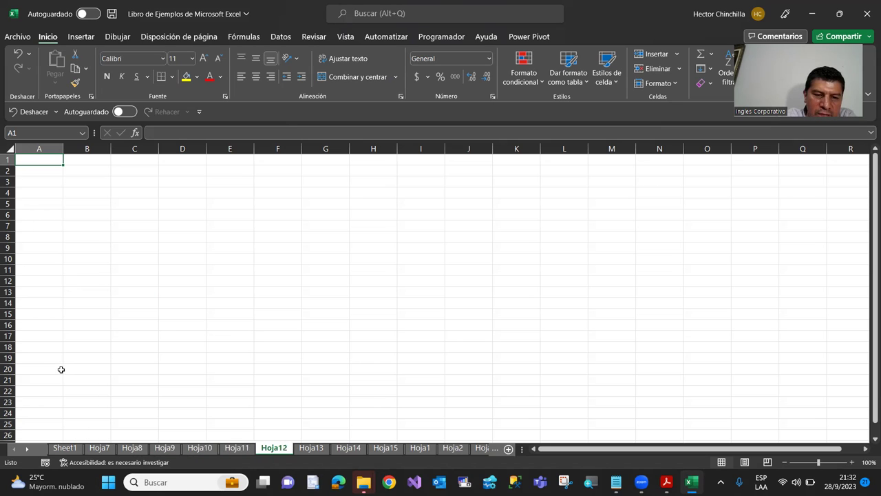
pyautogui.hotkey('ctrl', 'pagedown')
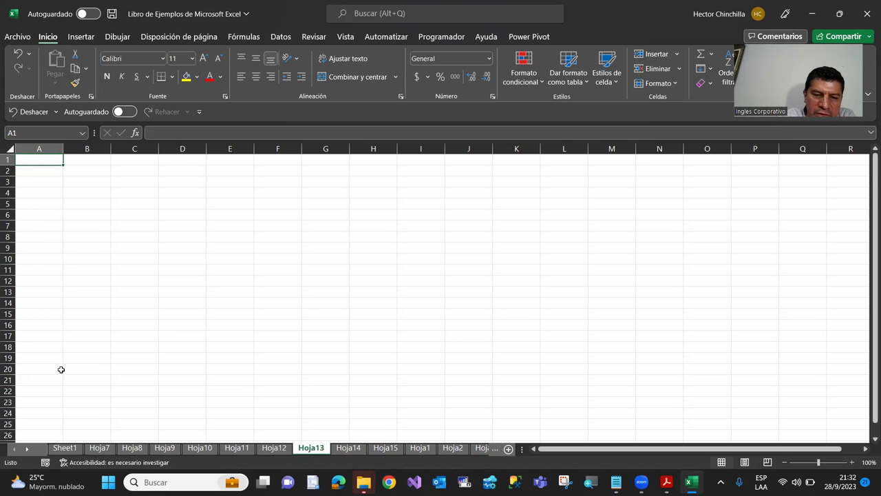
pyautogui.hotkey('ctrl', 'pagedown')
pyautogui.hotkey('ctrl', 'pagedown')
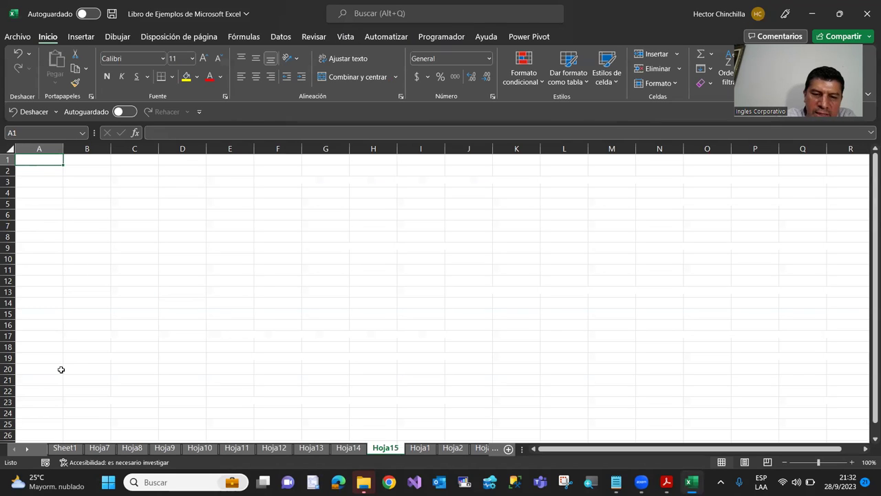
pyautogui.hotkey('ctrl', 'pagedown')
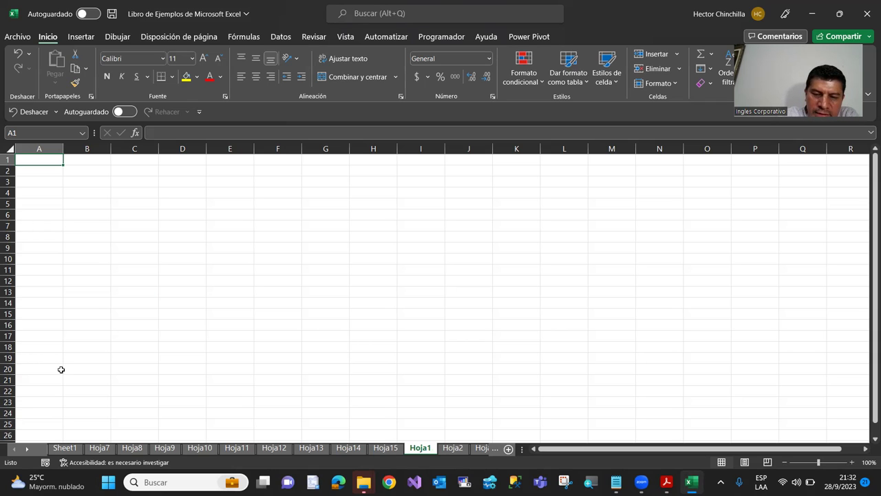
# Step: Step back through the sheets with Ctrl+PgUp until Hoja8 is showing
pyautogui.hotkey('ctrl', 'pageup')
pyautogui.hotkey('ctrl', 'pageup')
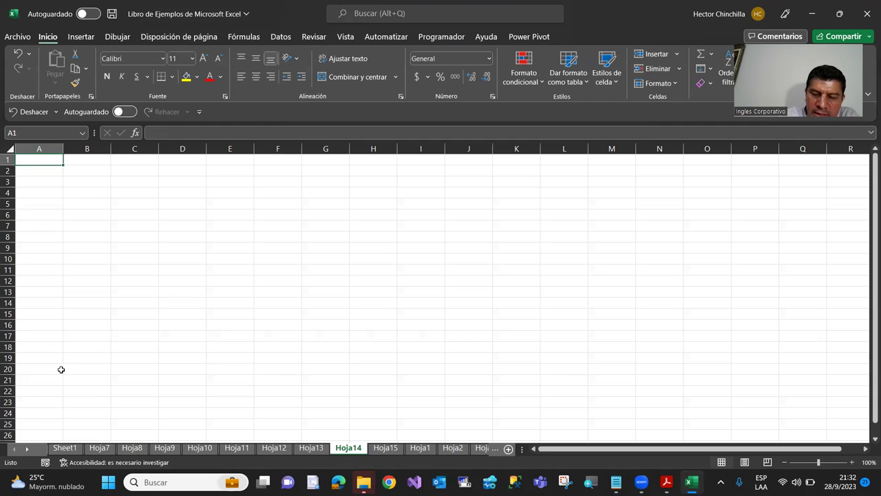
pyautogui.hotkey('ctrl', 'pageup')
pyautogui.hotkey('ctrl', 'pageup')
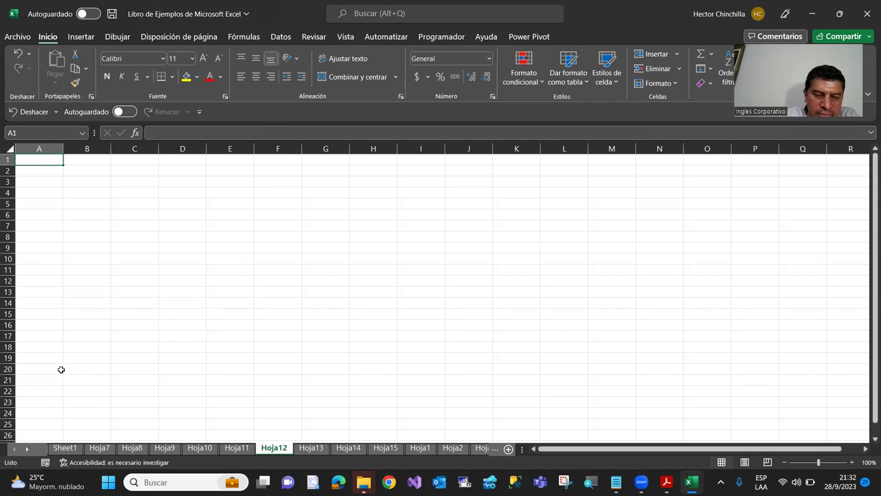
pyautogui.hotkey('ctrl', 'pageup')
pyautogui.hotkey('ctrl', 'pageup')
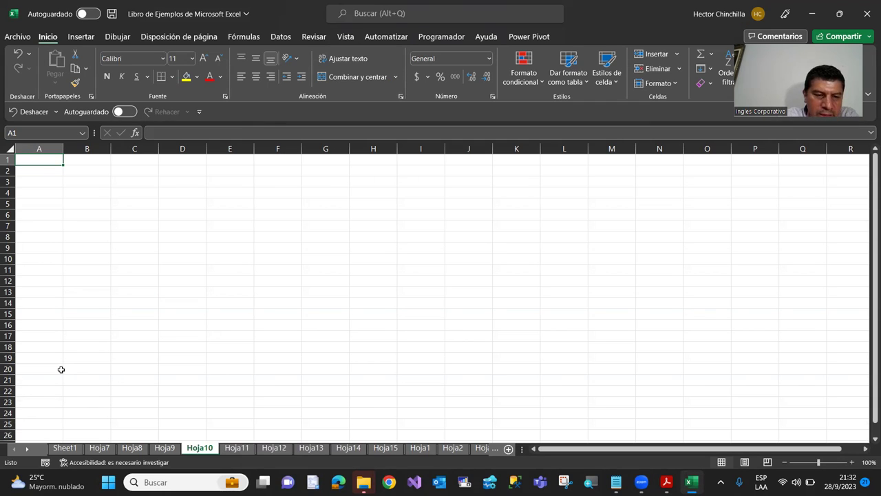
pyautogui.hotkey('ctrl', 'pageup')
pyautogui.hotkey('ctrl', 'pageup')
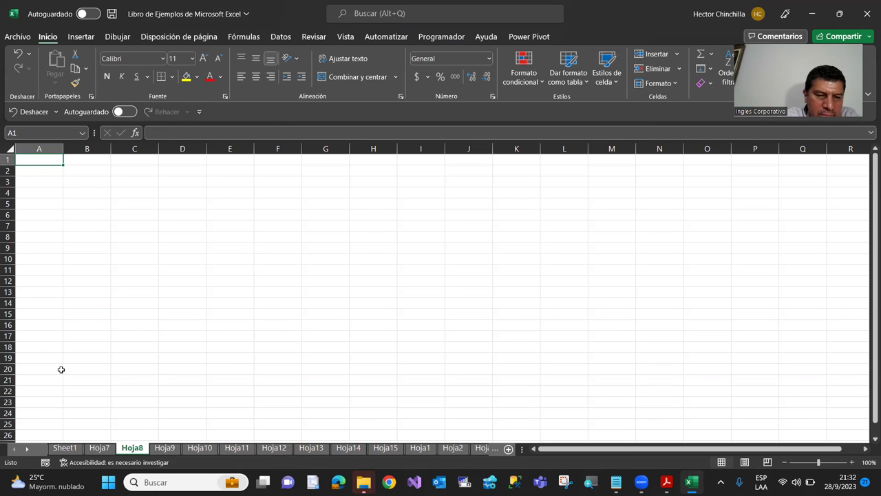
pyautogui.hotkey('ctrl', 'pageup')
pyautogui.hotkey('ctrl', 'pageup')
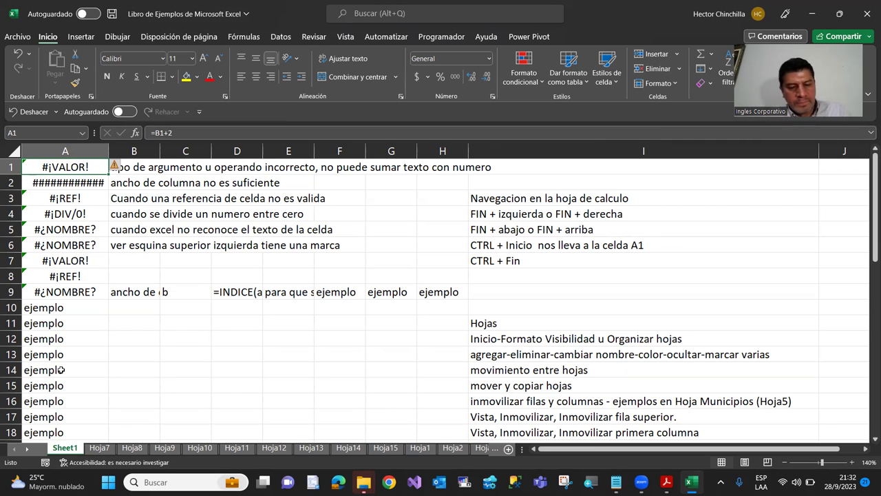
pyautogui.hotkey('alt', 'Tab')
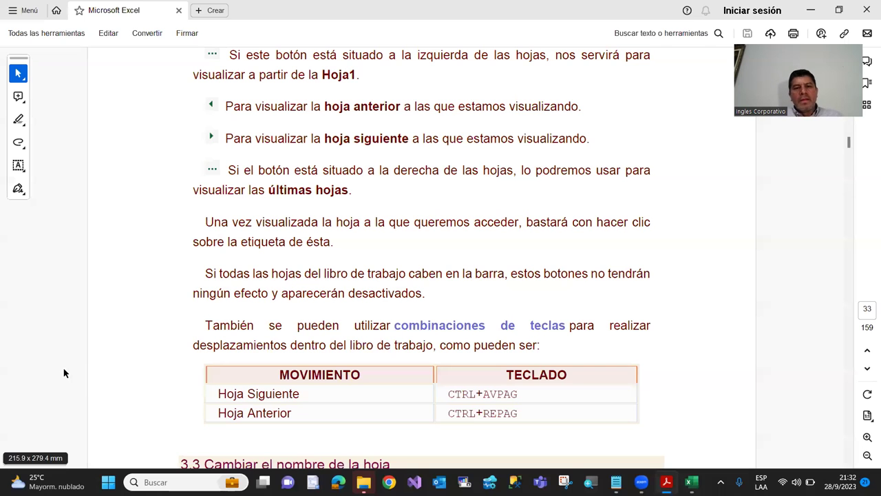
pyautogui.scroll(2, 305, 252)
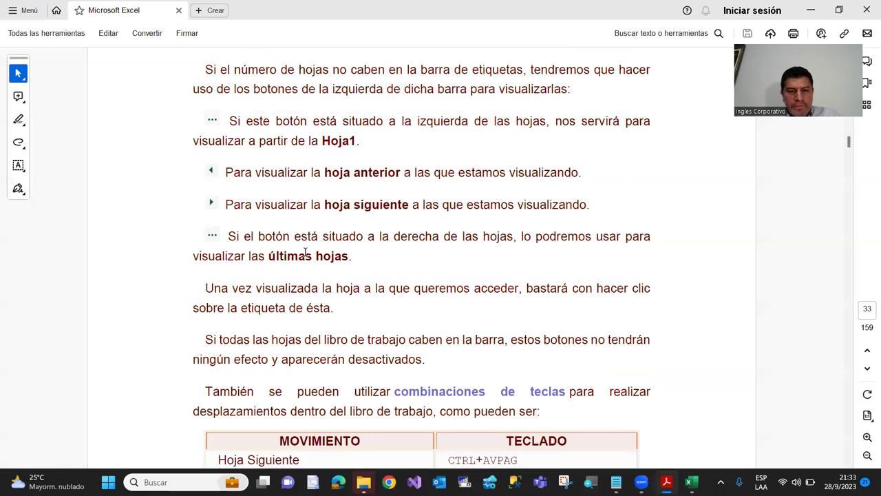
pyautogui.scroll(2, 305, 252)
pyautogui.scroll(3, 276, 282)
pyautogui.scroll(-1, 279, 290)
pyautogui.scroll(1, 282, 296)
pyautogui.scroll(3, 287, 304)
pyautogui.scroll(3, 288, 304)
pyautogui.scroll(-3, 288, 303)
pyautogui.scroll(-4, 288, 306)
pyautogui.scroll(-5, 287, 310)
pyautogui.scroll(-6, 287, 309)
pyautogui.scroll(-3, 287, 314)
pyautogui.scroll(-2, 287, 315)
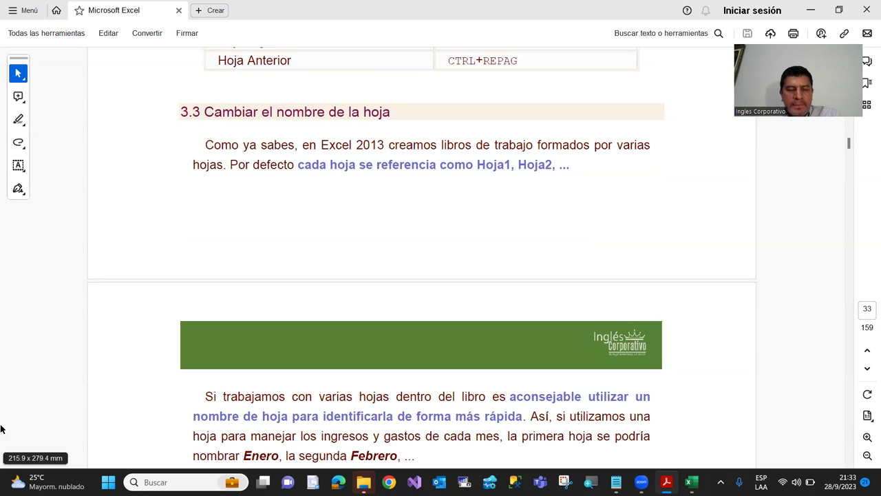
pyautogui.hotkey('alt', 'Tab')
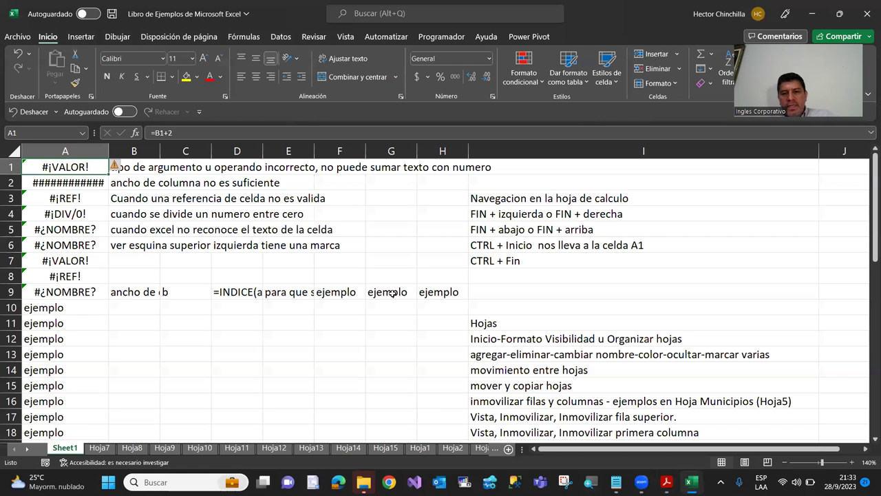
# Step: Select cell B13 on Sheet1, scroll down, then open the blank Hoja8 sheet
pyautogui.click(134, 356)
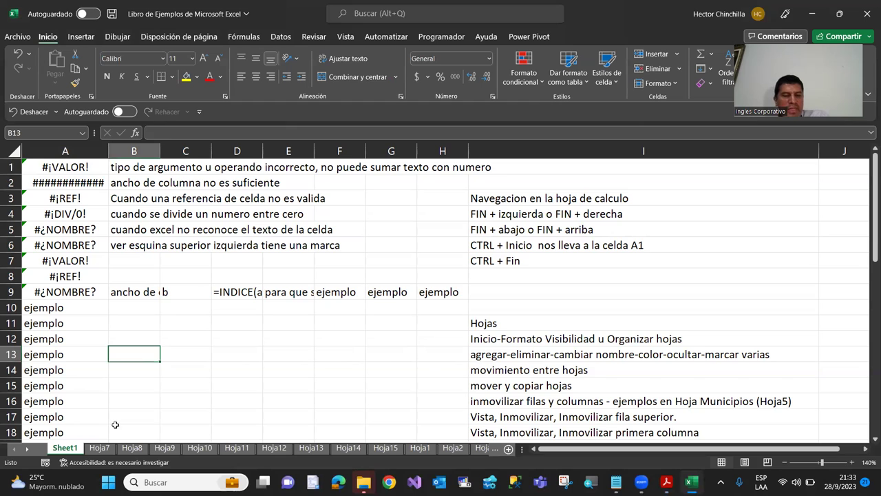
pyautogui.scroll(-1, 317, 337)
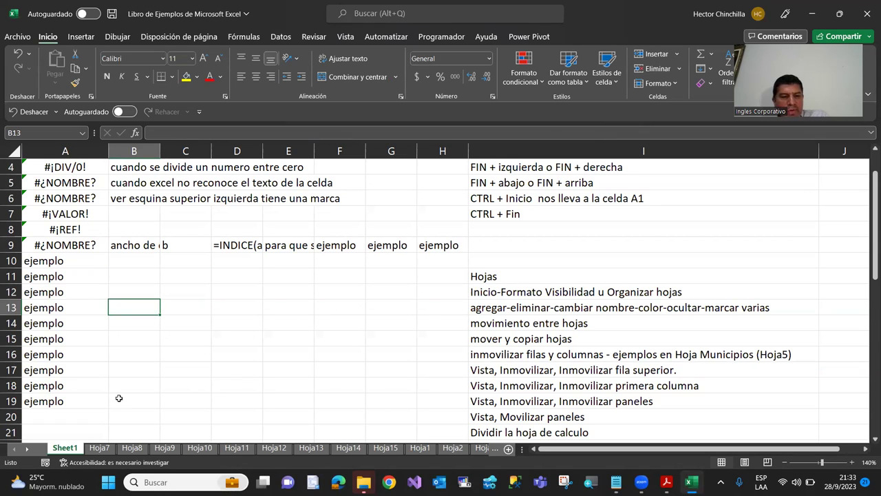
pyautogui.click(132, 448)
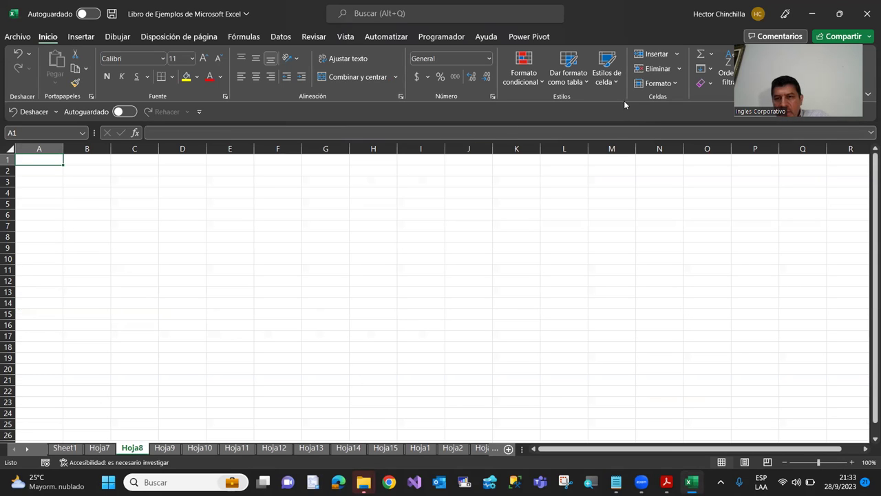
# Step: Delete the current sheet Hoja8 with the ribbon's Eliminar hoja command
pyautogui.click(679, 70)
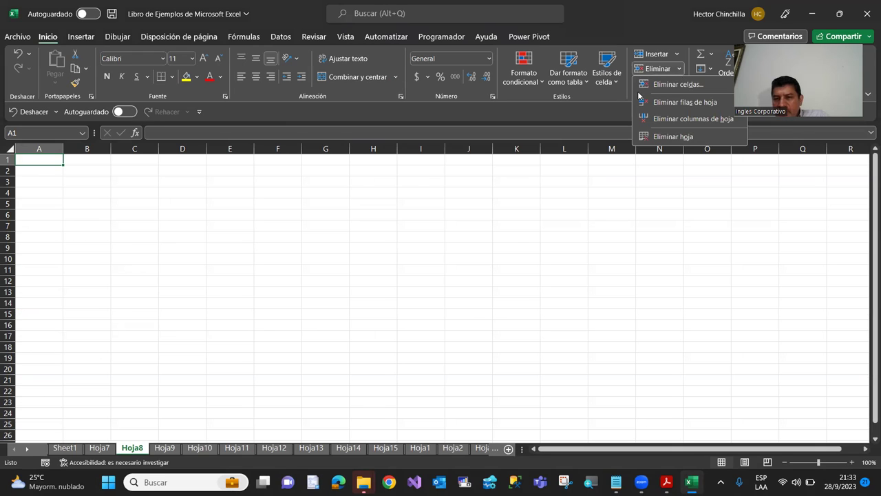
pyautogui.click(519, 237)
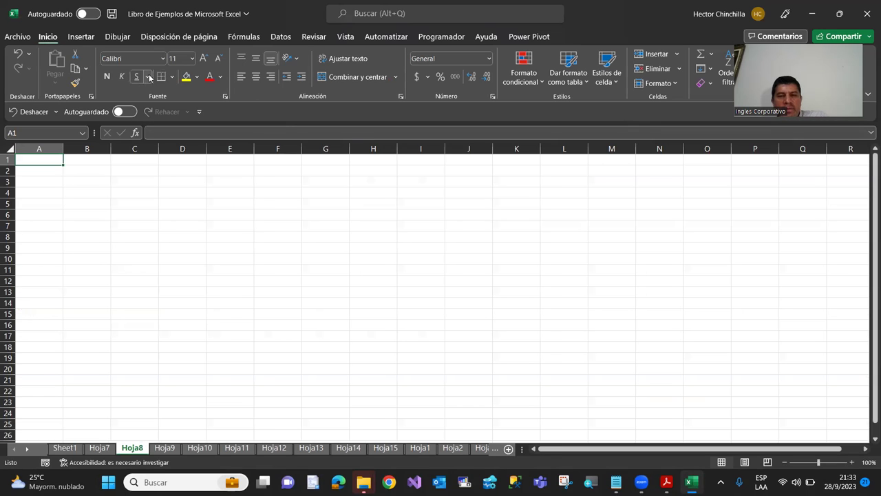
pyautogui.click(680, 70)
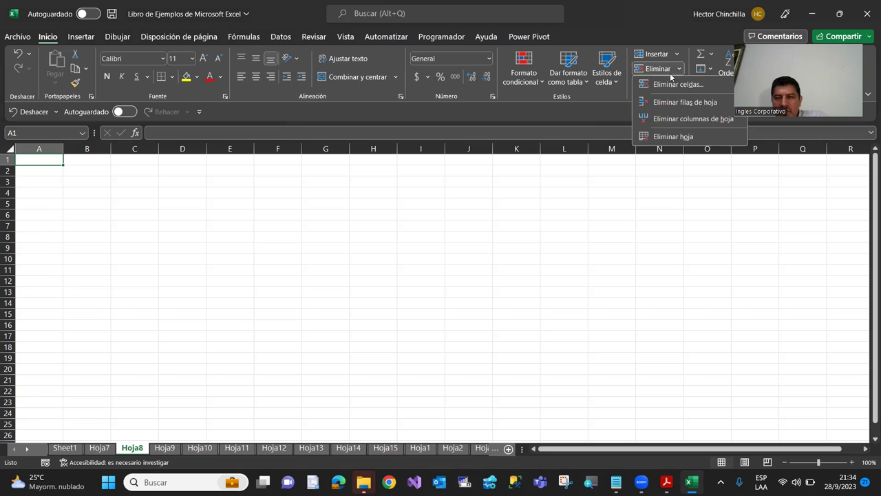
pyautogui.click(664, 137)
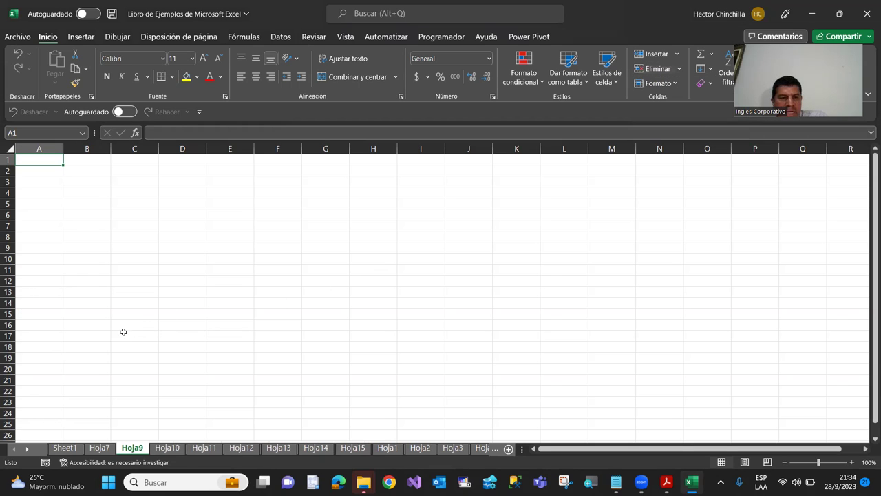
# Step: Delete Hoja10 the same way, leaving Hoja11 in front with cell C23 selected
pyautogui.click(163, 448)
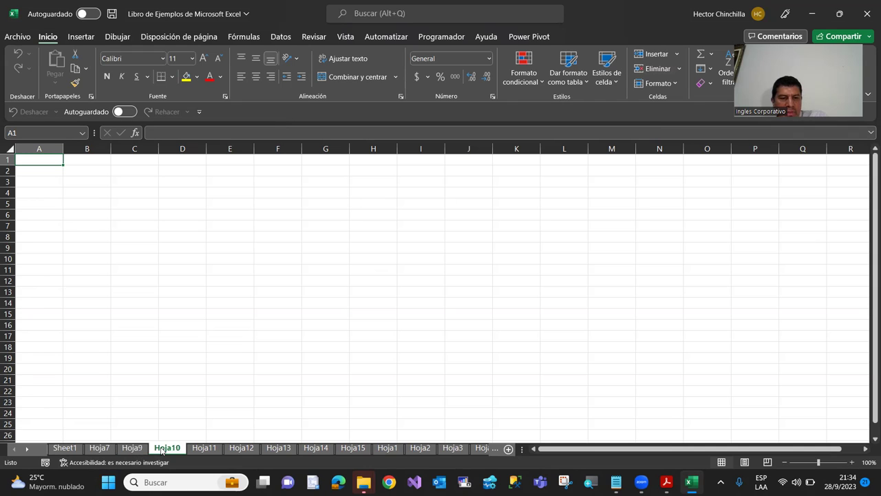
pyautogui.click(679, 69)
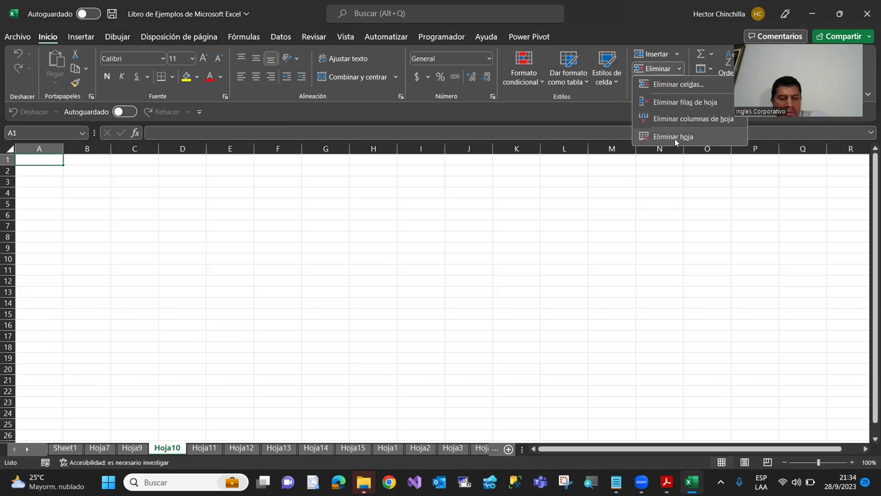
pyautogui.click(675, 137)
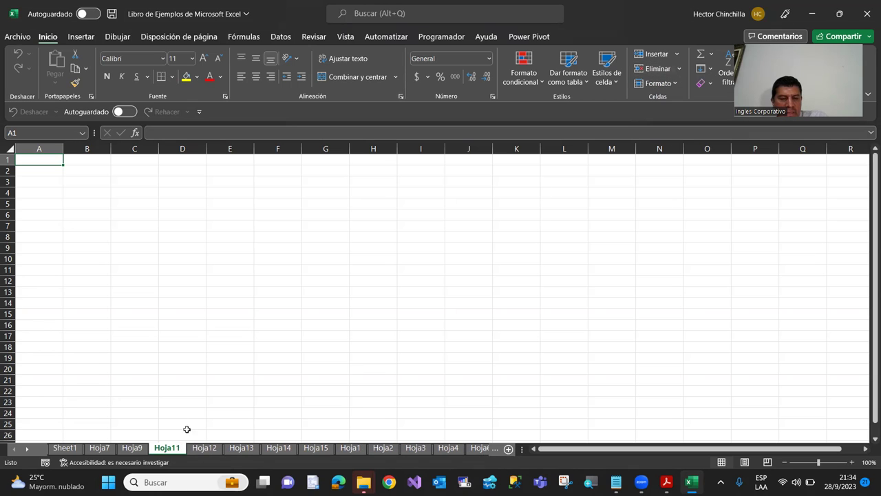
pyautogui.click(156, 400)
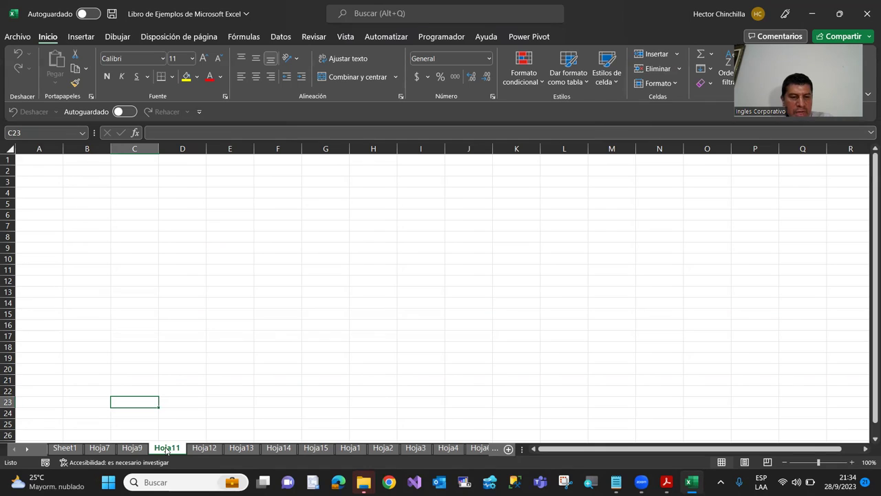
# Step: Delete Hoja11 and Hoja12 through the sheet tab's Eliminar option
pyautogui.rightClick(166, 450)
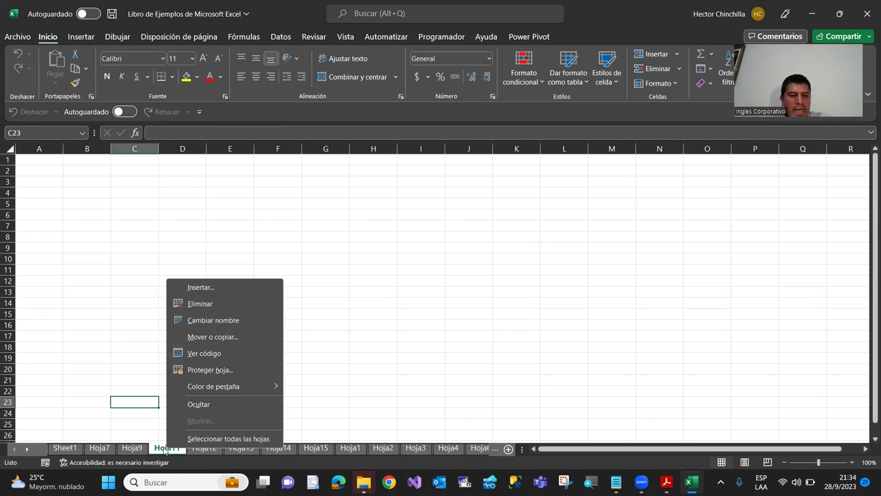
pyautogui.click(192, 305)
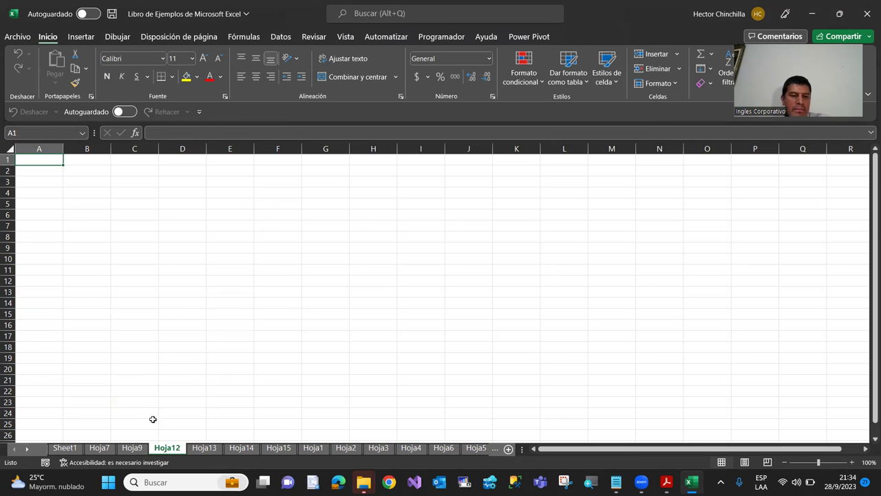
pyautogui.rightClick(170, 452)
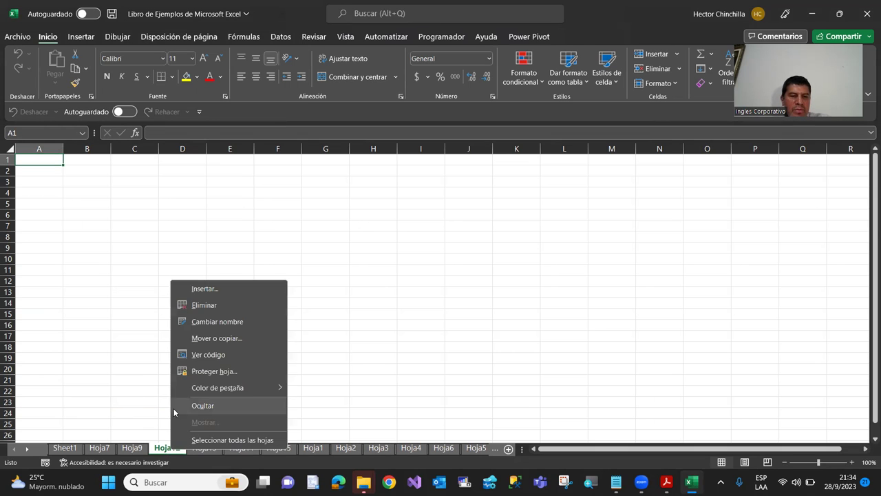
pyautogui.click(188, 307)
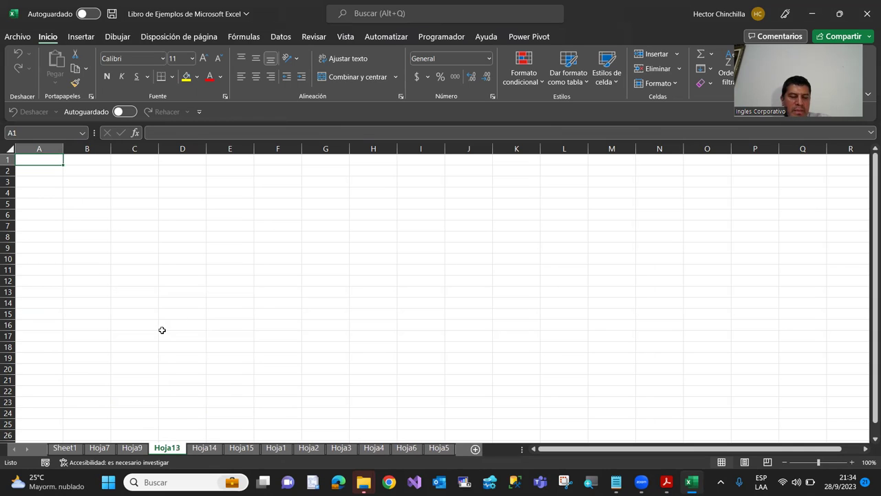
# Step: Delete the empty Hoja6 the same way, then go back to Sheet1 with the notes
pyautogui.rightClick(414, 449)
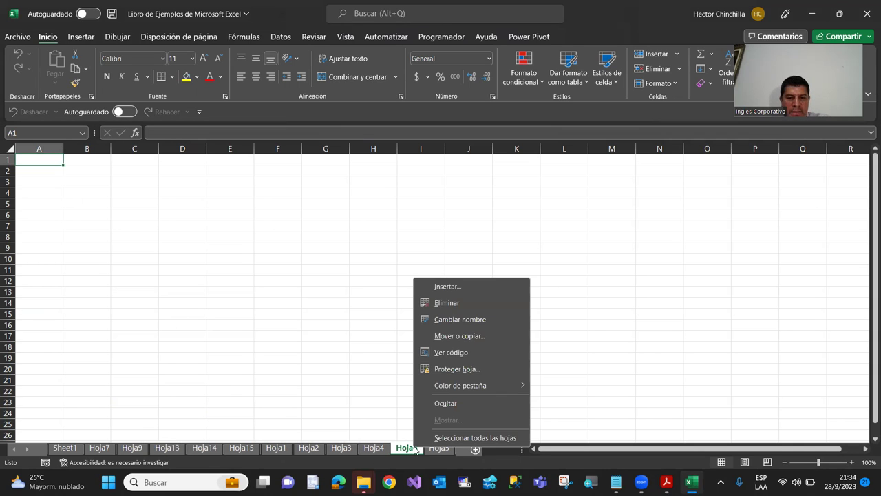
pyautogui.click(423, 303)
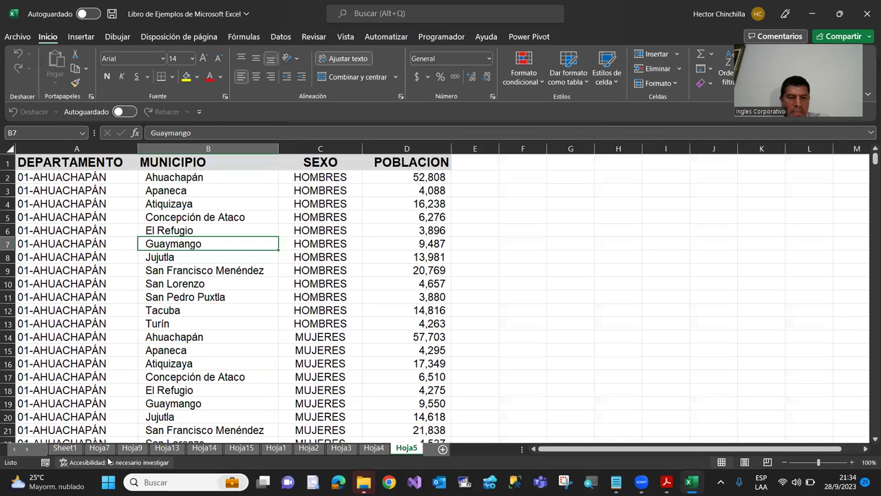
pyautogui.click(100, 448)
pyautogui.click(68, 448)
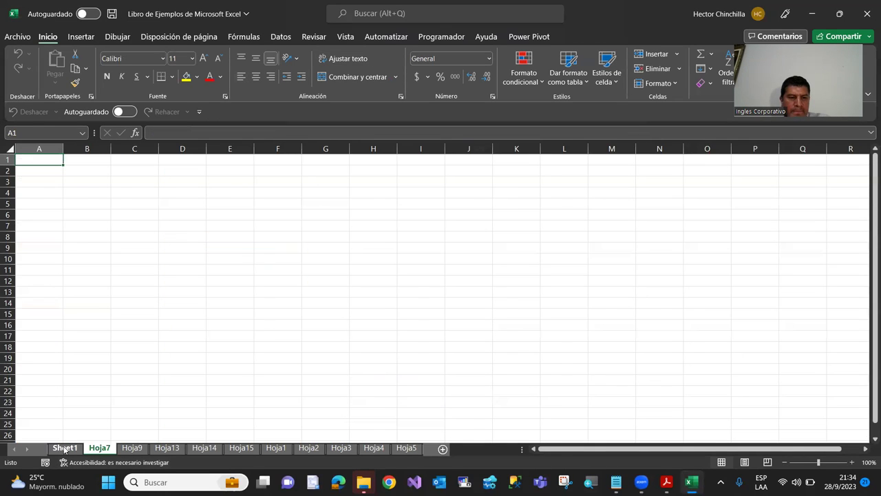
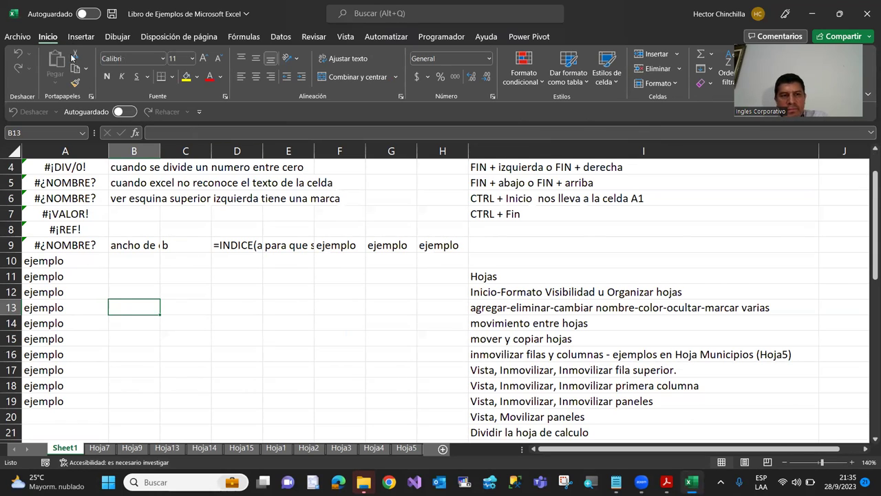
# Step: Rename the Sheet1 tab to 'Ejemplos' using Formato > Cambiar el nombre de la hoja
pyautogui.click(675, 84)
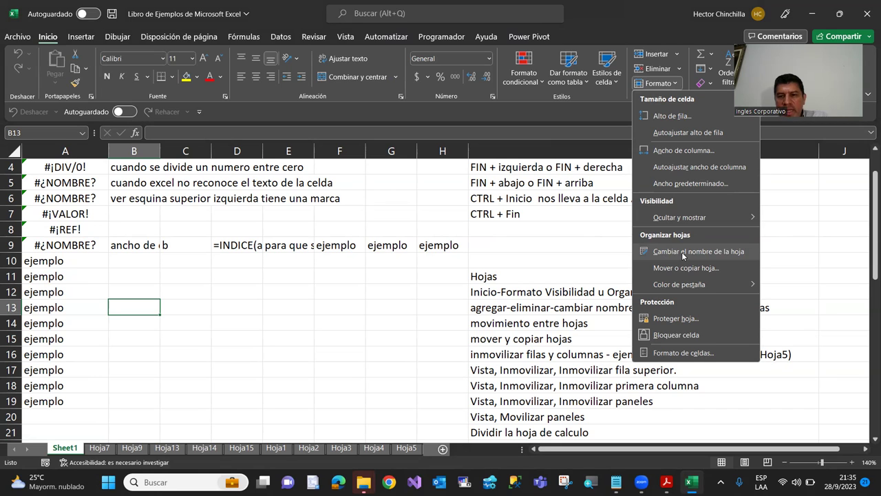
pyautogui.press('Escape')
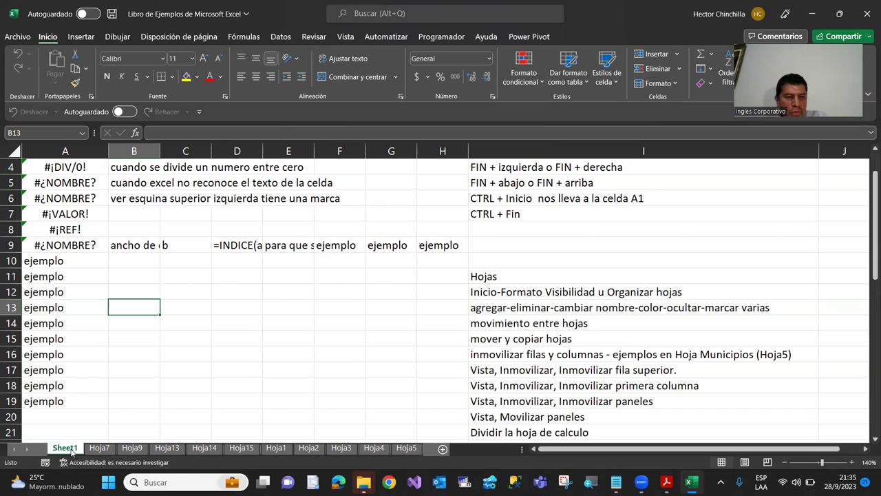
pyautogui.click(659, 84)
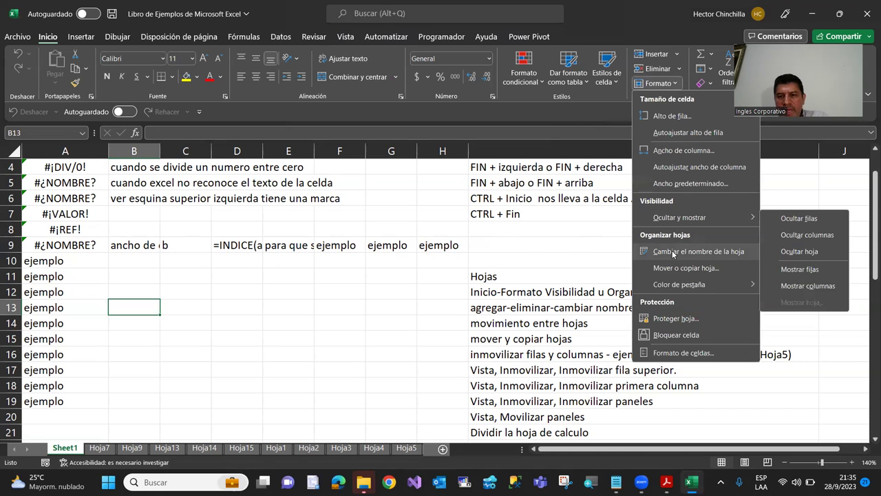
pyautogui.click(672, 251)
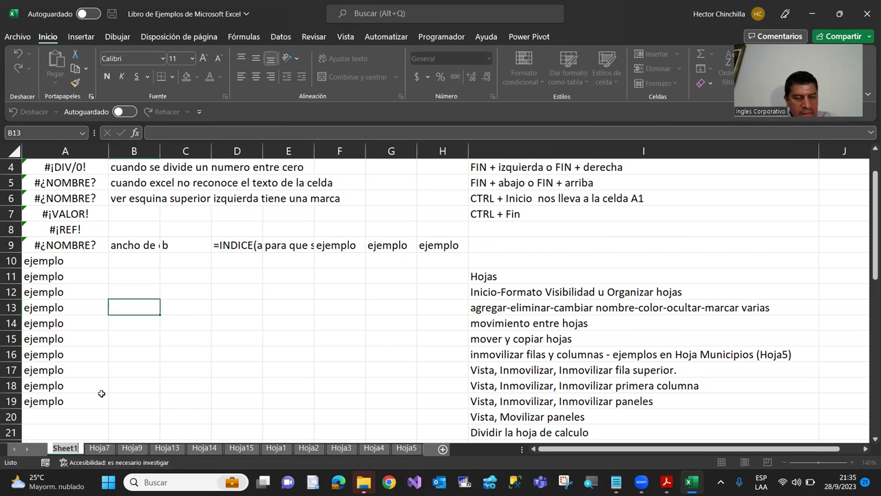
pyautogui.press('Return')
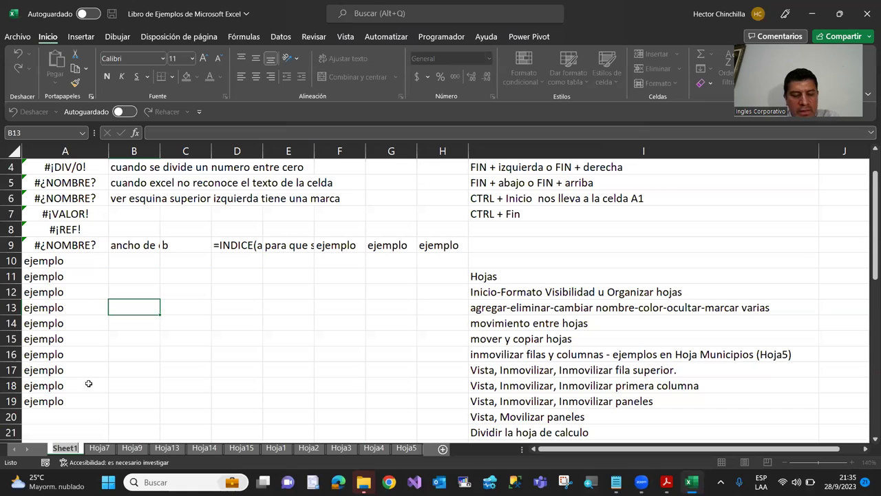
pyautogui.hotkey('alt', 'h')
pyautogui.write('orEjemplos')
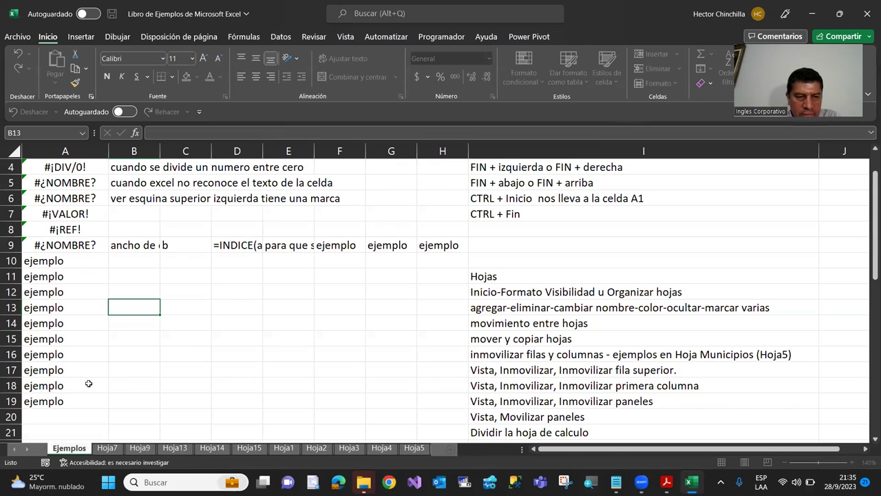
pyautogui.press('Return')
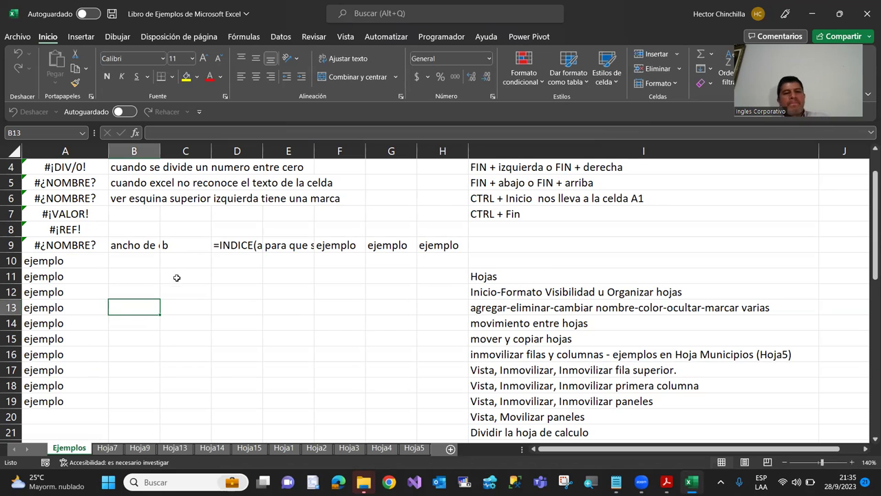
# Step: Rename the Ejemplos sheet to 'Ejemplos2' from its tab's right-click menu
pyautogui.click(177, 277)
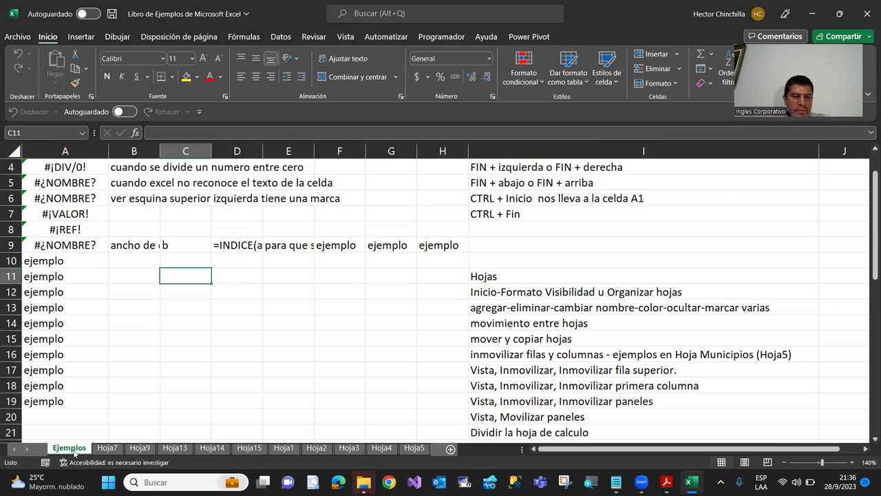
pyautogui.rightClick(75, 451)
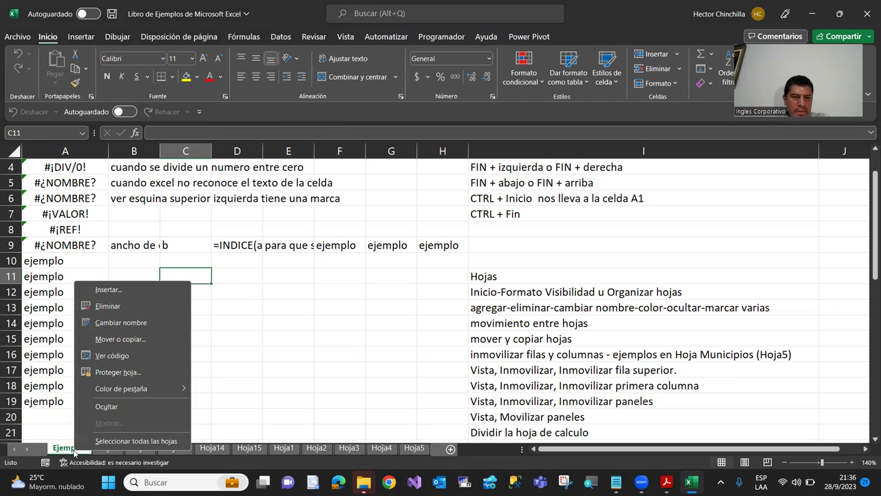
pyautogui.click(115, 329)
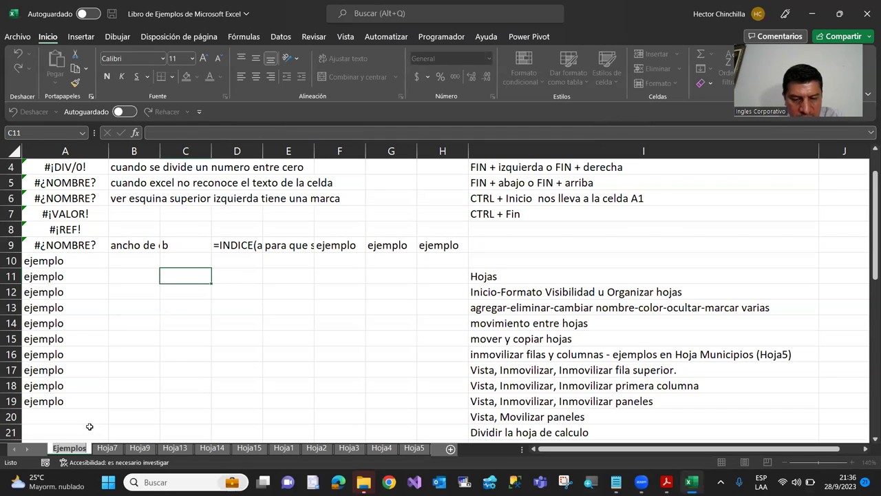
pyautogui.write('Ejemplos2')
pyautogui.press('Return')
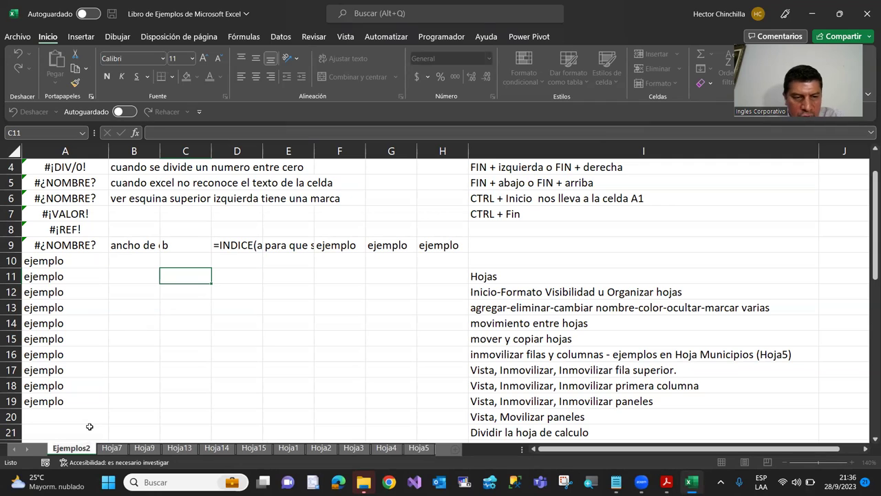
# Step: Rename the Ejemplos2 tab to 'Ejemplos de Hojas Excel Basico' by double-clicking it
pyautogui.click(291, 311)
pyautogui.click(217, 263)
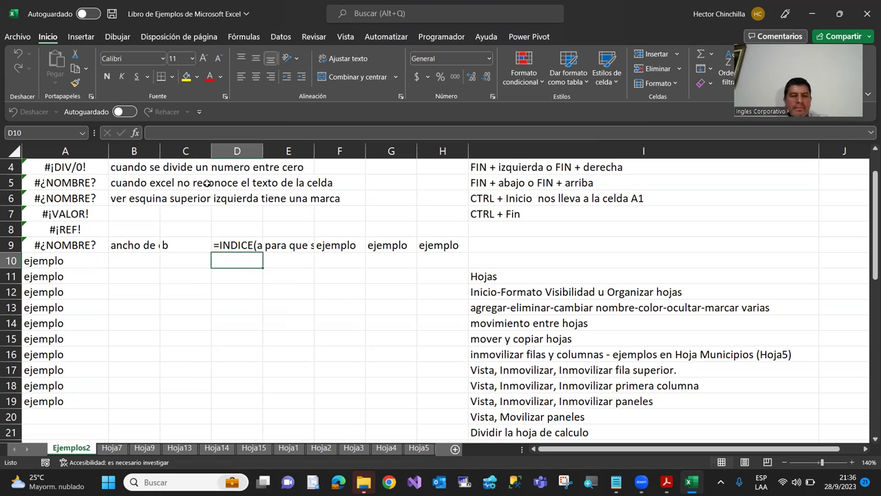
pyautogui.doubleClick(78, 449)
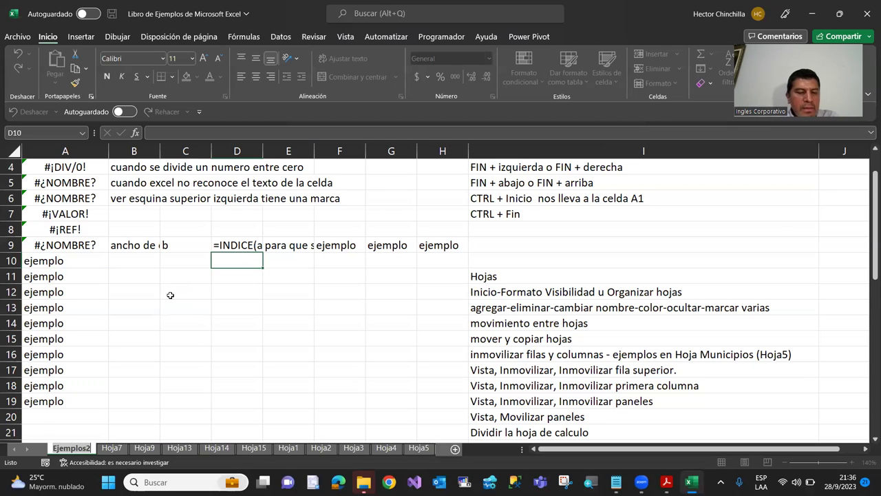
pyautogui.write('Ejemplos de Hojas')
pyautogui.press('Return')
pyautogui.write('Excel Basico')
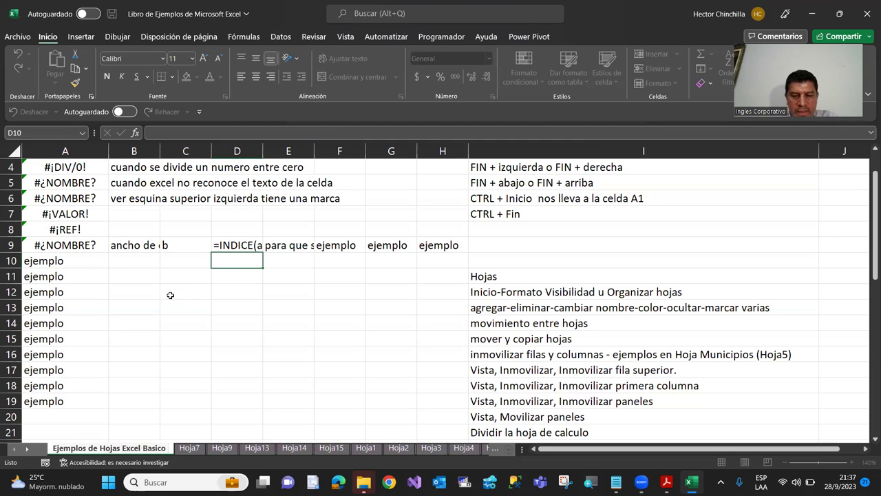
pyautogui.press('Return')
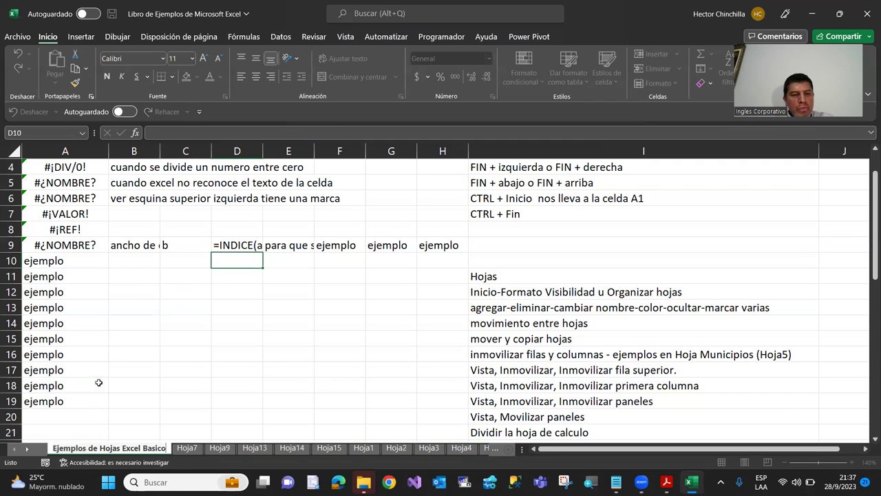
# Step: Widen the sheet-tab area and browse Hoja5, Hoja4 and the notes sheet
pyautogui.click(80, 417)
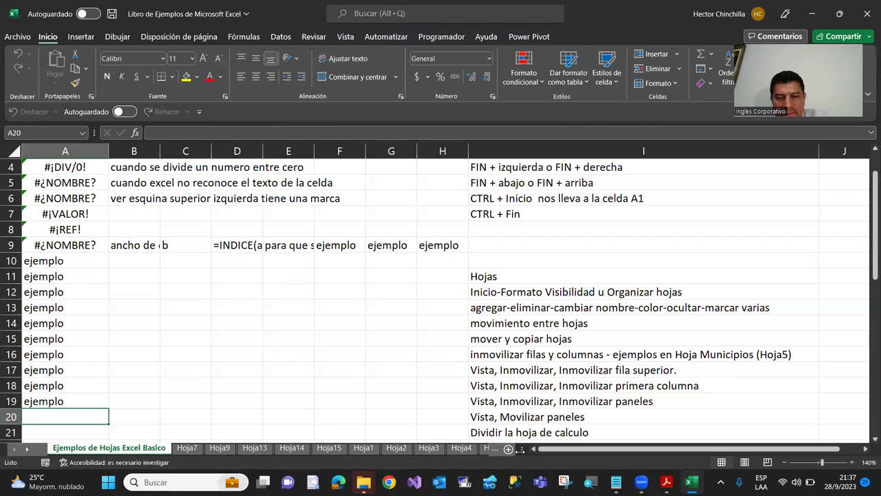
pyautogui.moveTo(557, 450); pyautogui.dragTo(592, 450)
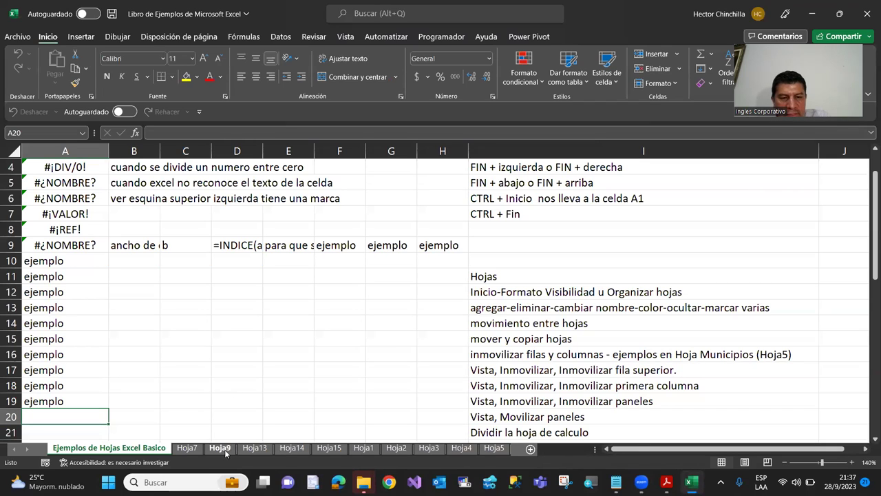
pyautogui.click(491, 449)
pyautogui.click(462, 448)
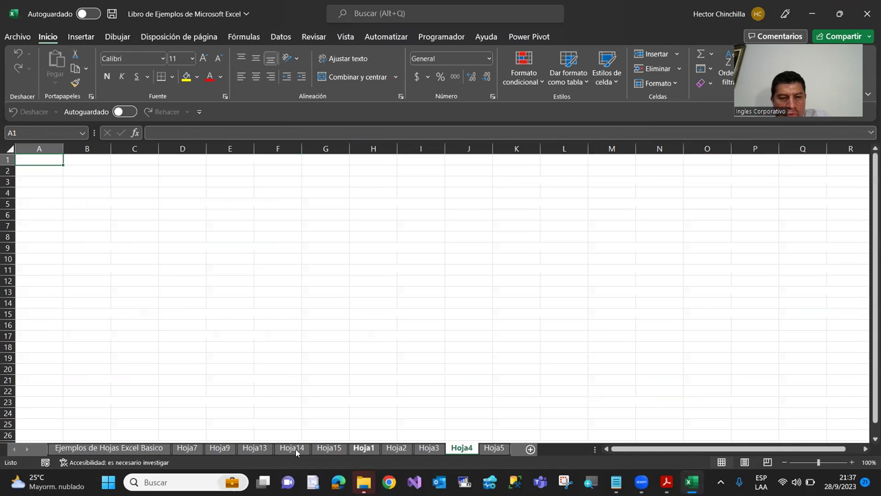
pyautogui.click(138, 448)
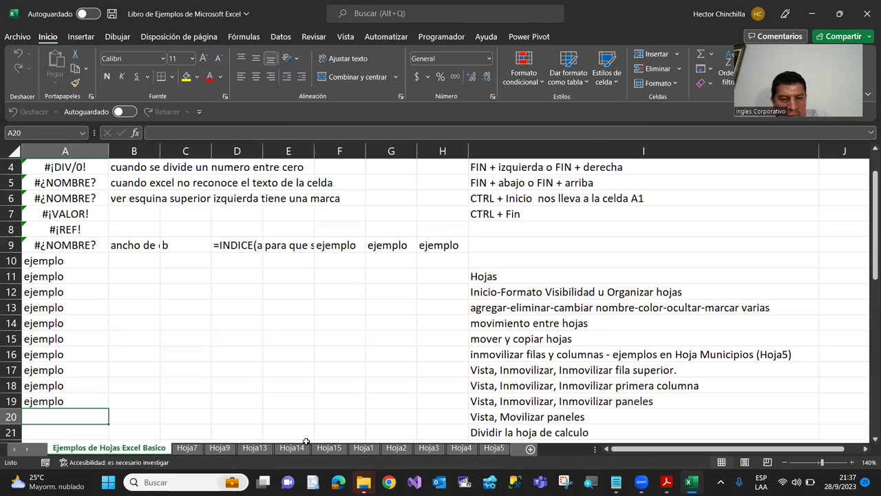
# Step: Select Hoja7, then Shift-select Hoja2 to group Hoja7 through Hoja2
pyautogui.click(194, 449)
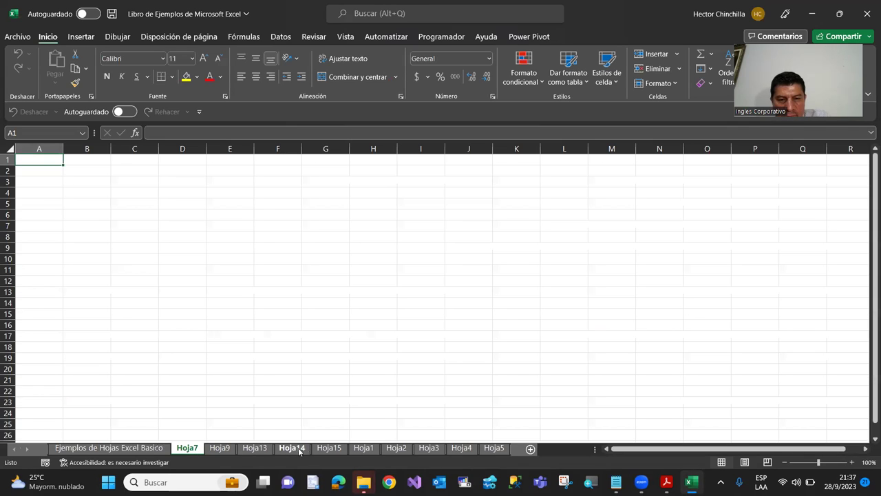
pyautogui.click(327, 449)
pyautogui.click(363, 448)
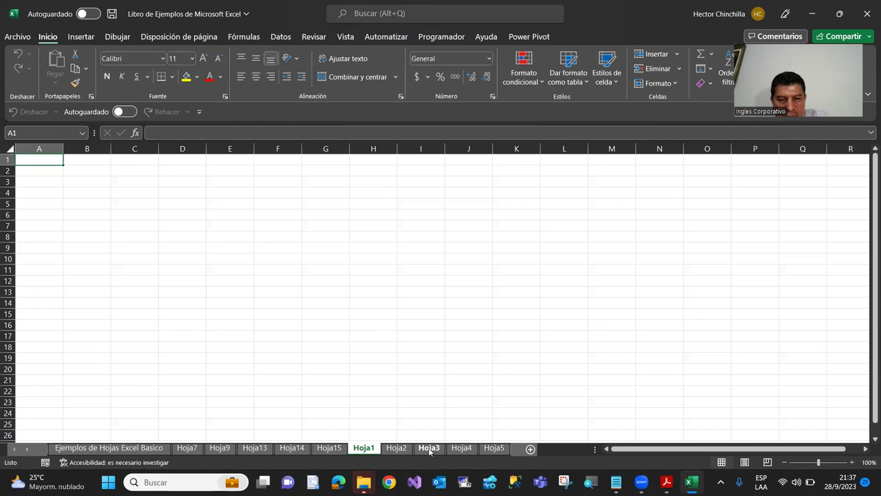
pyautogui.click(185, 450)
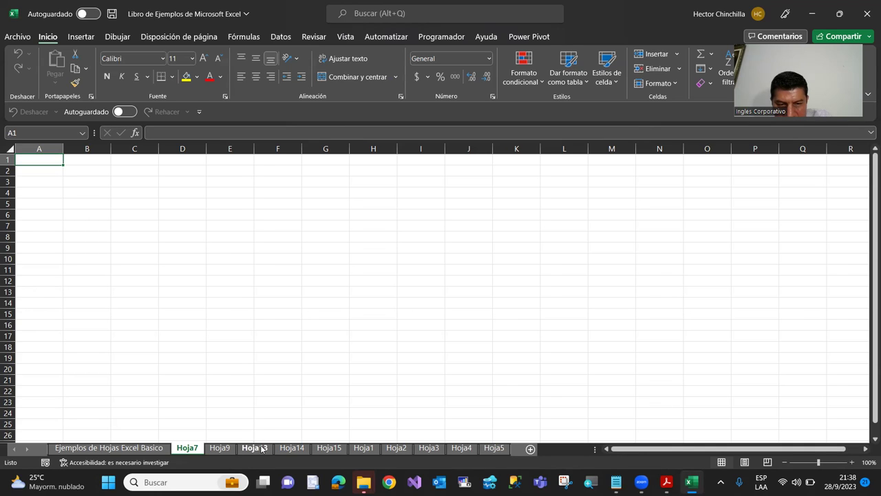
pyautogui.keyDown('shift'); pyautogui.click(395, 448); pyautogui.keyUp('shift')
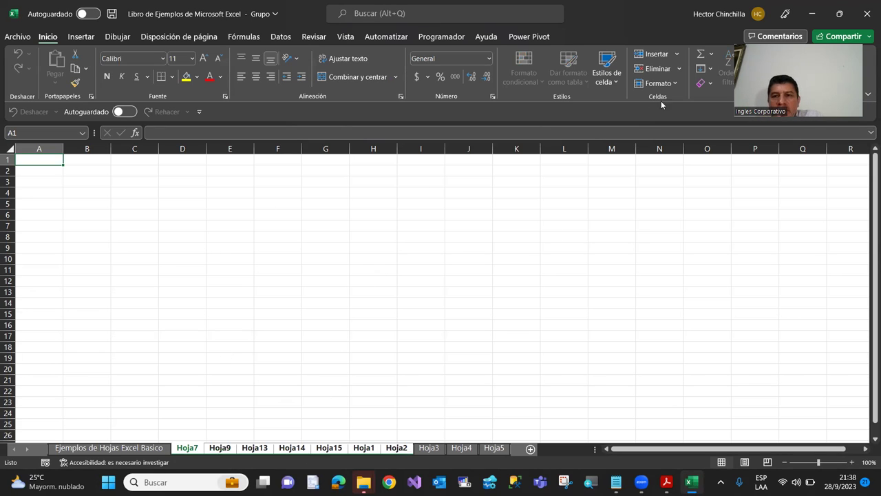
# Step: Delete the grouped sheets Hoja7 through Hoja2
pyautogui.rightClick(327, 450)
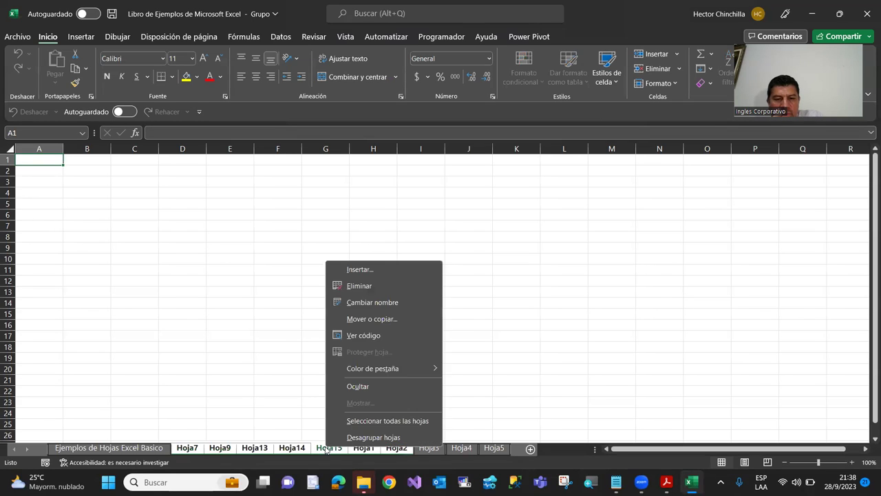
pyautogui.click(352, 286)
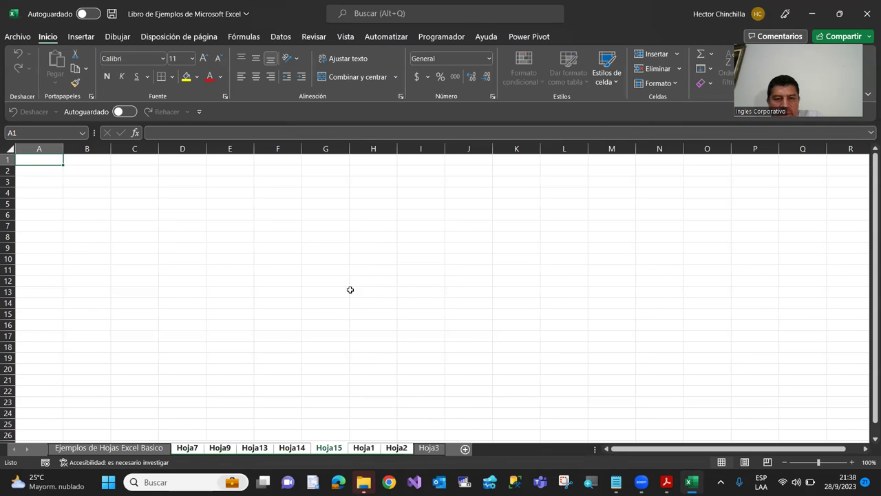
pyautogui.click(129, 345)
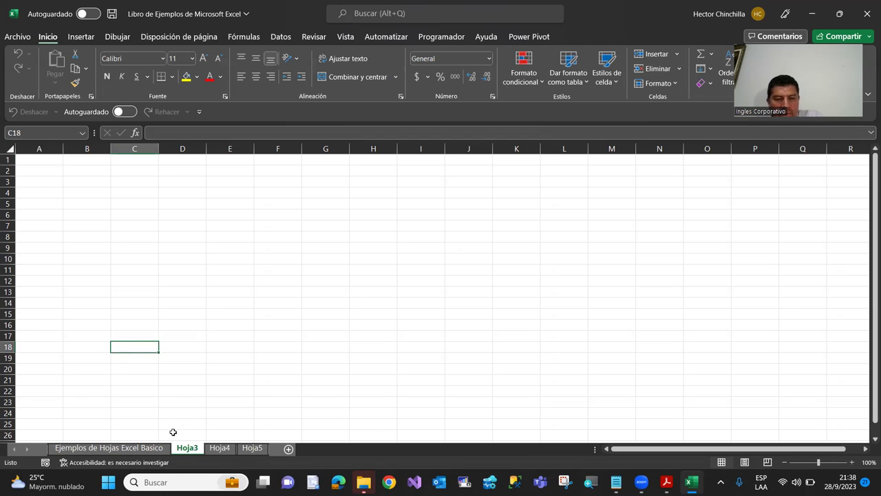
# Step: Group Hoja4 with Hoja5, then return to the Ejemplos de Hojas Excel Basico sheet
pyautogui.click(225, 450)
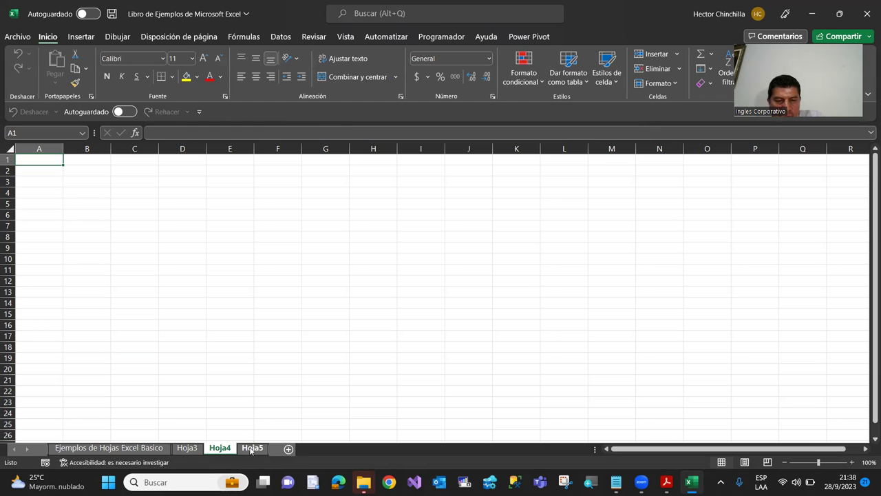
pyautogui.keyDown('ctrl'); pyautogui.click(251, 449); pyautogui.keyUp('ctrl')
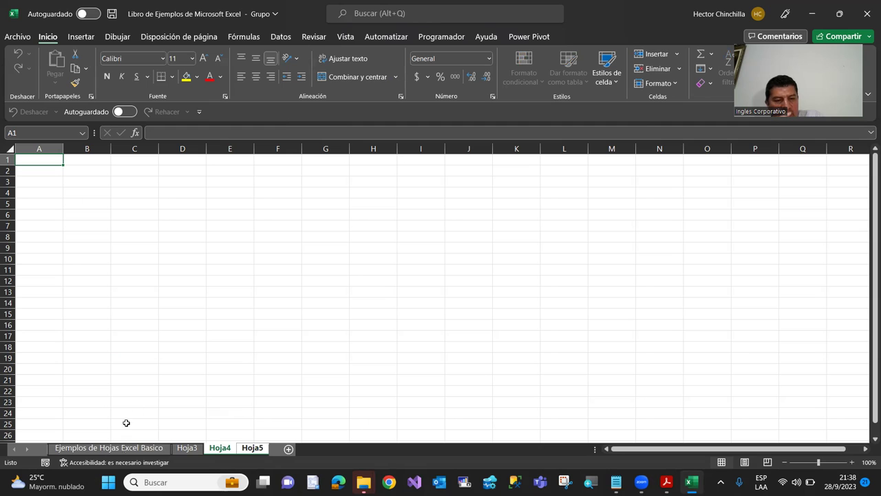
pyautogui.click(124, 448)
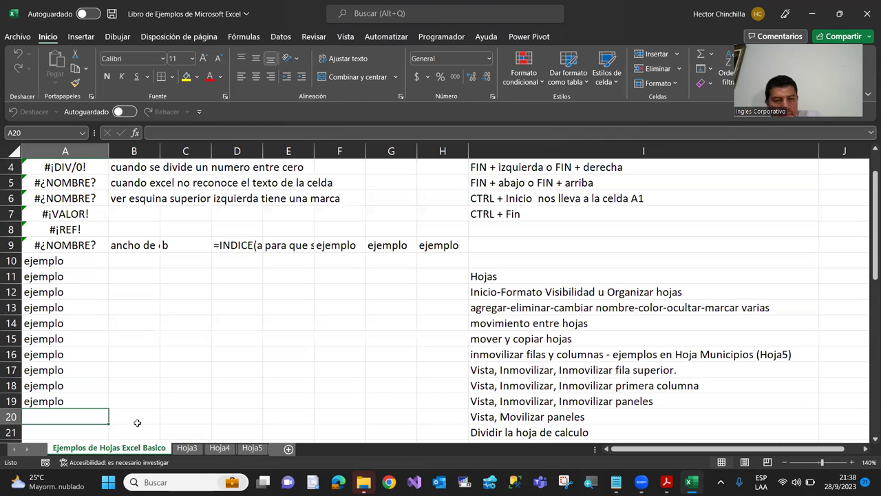
# Step: Group Hoja3–Hoja5 and try deleting them, accepting Excel's warning that one visible sheet must remain
pyautogui.click(127, 356)
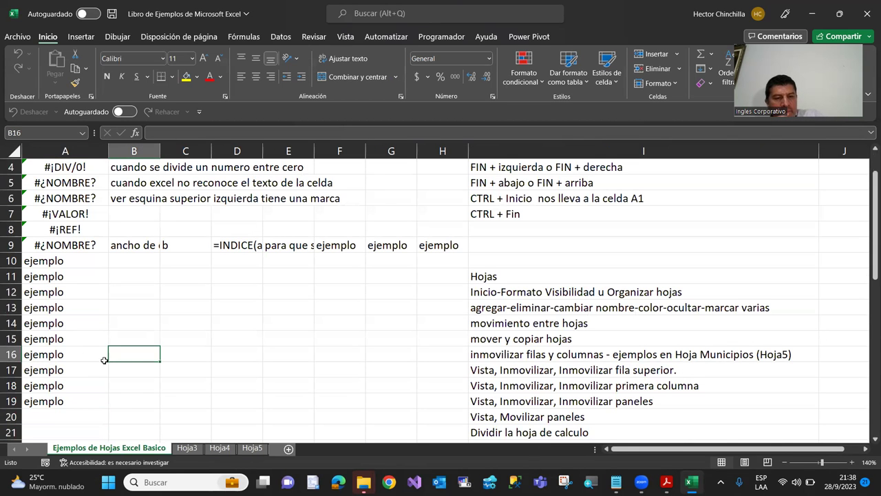
pyautogui.click(75, 389)
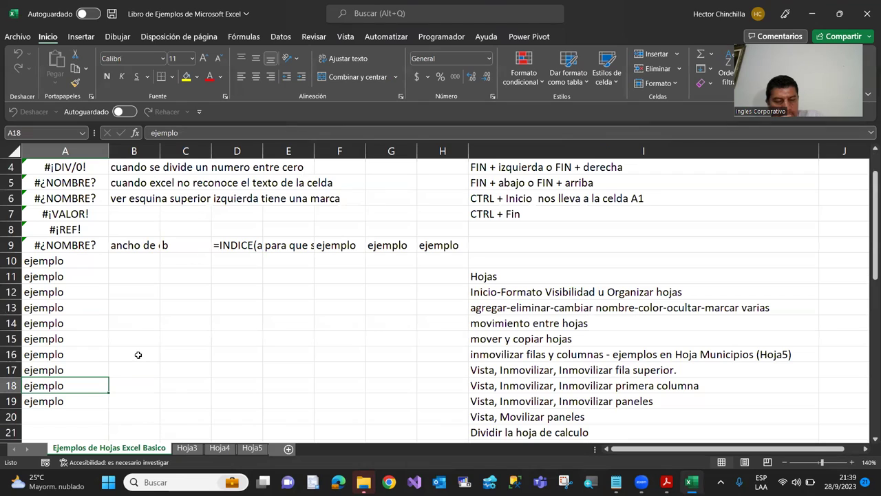
pyautogui.click(56, 349)
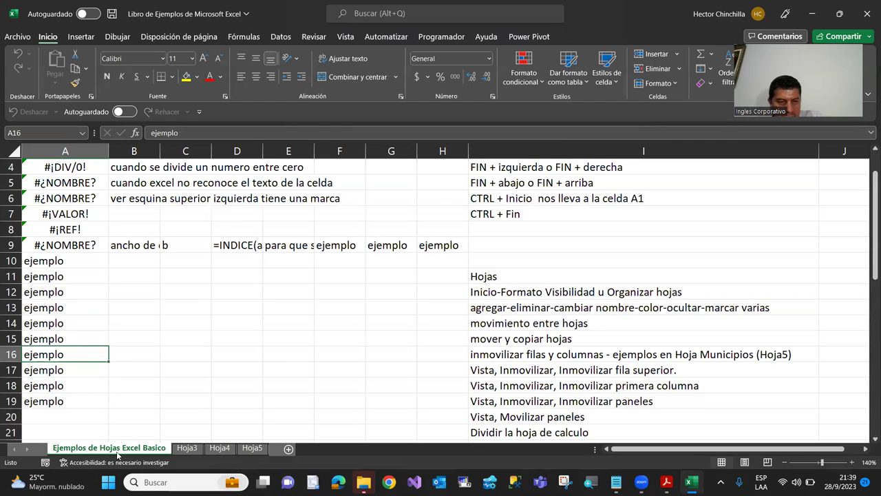
pyautogui.keyDown('shift'); pyautogui.click(259, 451); pyautogui.keyUp('shift')
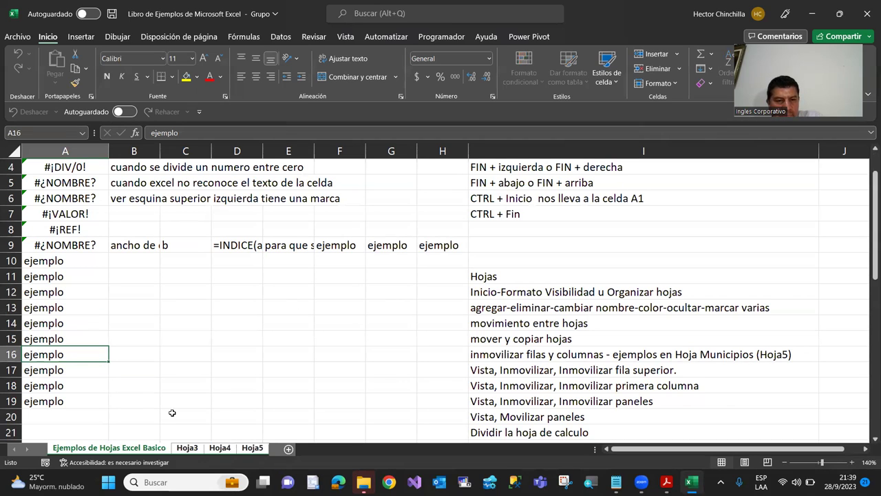
pyautogui.rightClick(189, 449)
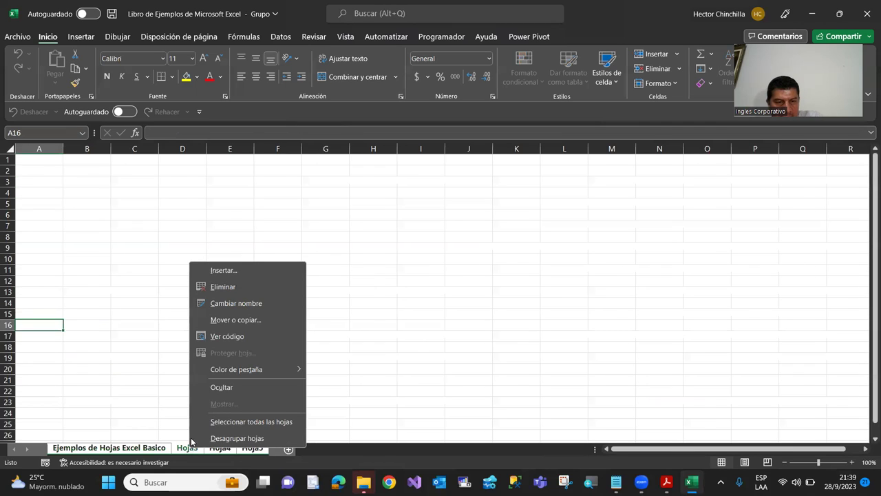
pyautogui.click(208, 293)
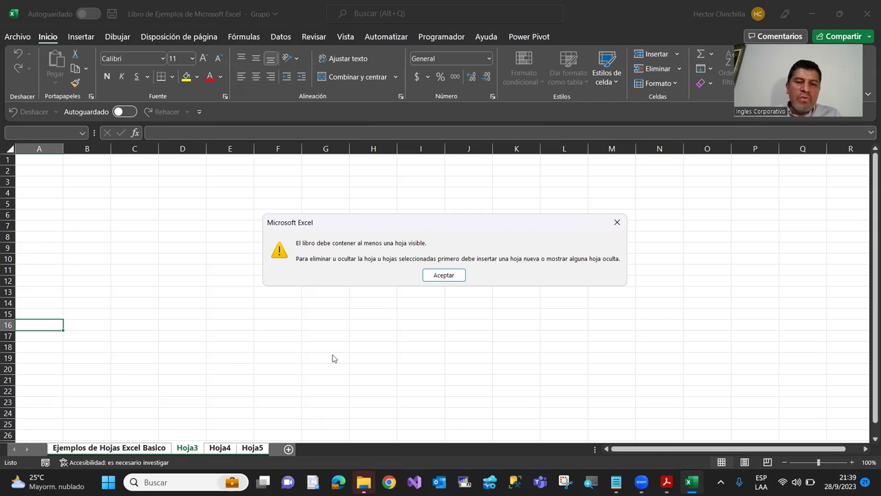
pyautogui.click(434, 277)
pyautogui.click(180, 345)
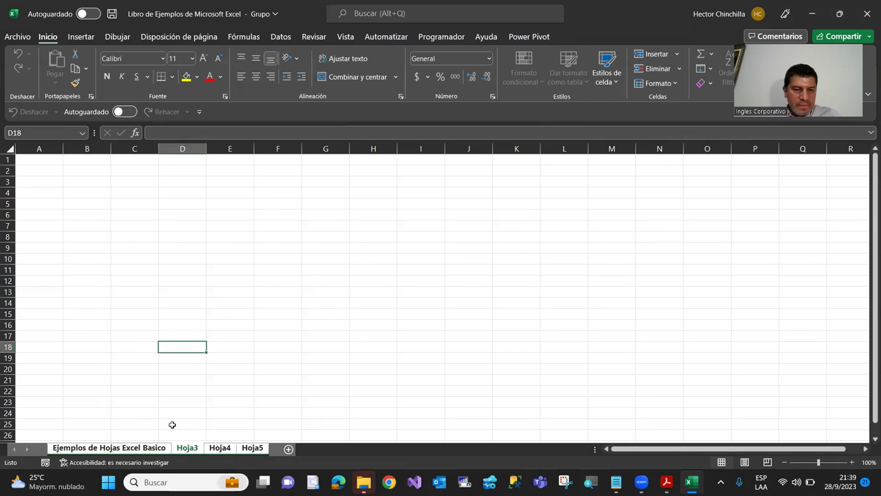
pyautogui.click(172, 424)
# Step: Select the Ejemplos de Hojas Excel Basico tab to break the sheet group
pyautogui.click(108, 447)
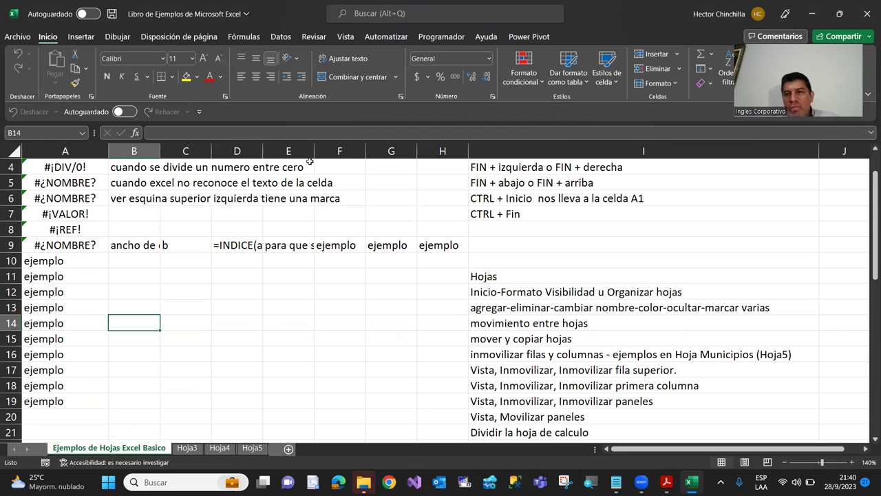
# Step: Set the Ejemplos de Hojas Excel Basico tab colour to orange, then view it from Hoja4
pyautogui.click(675, 83)
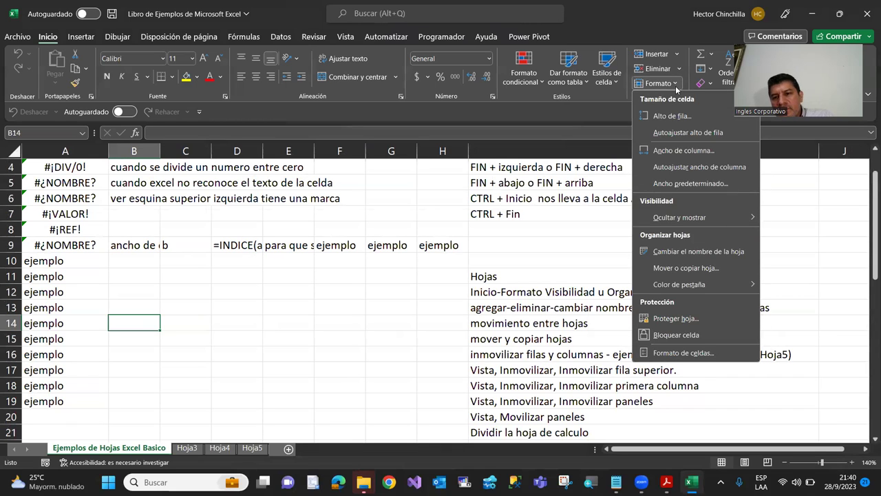
pyautogui.moveTo(683, 290)
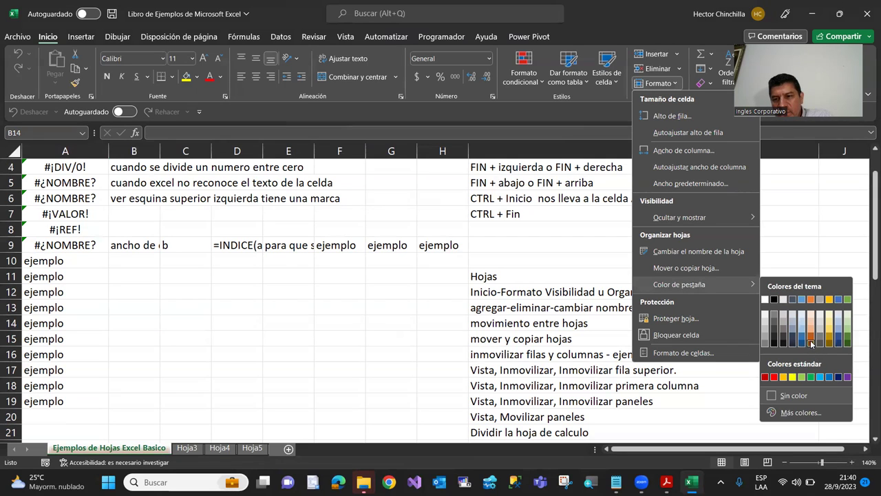
pyautogui.click(811, 299)
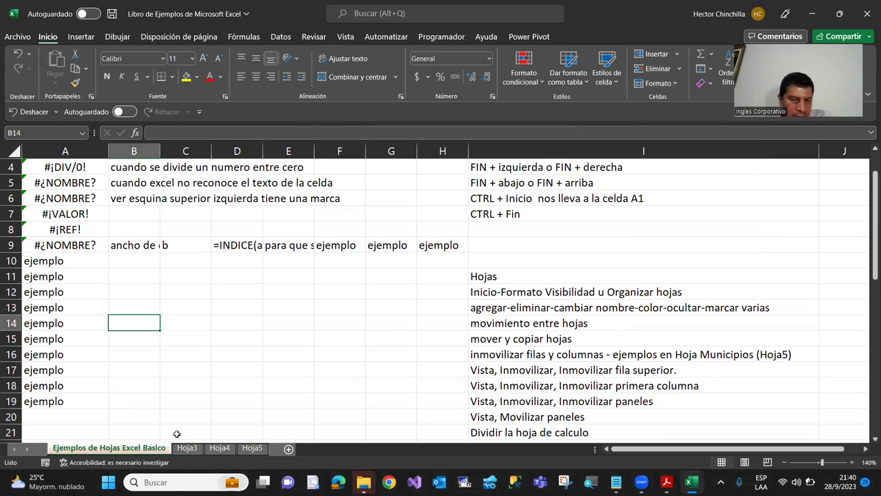
pyautogui.click(219, 400)
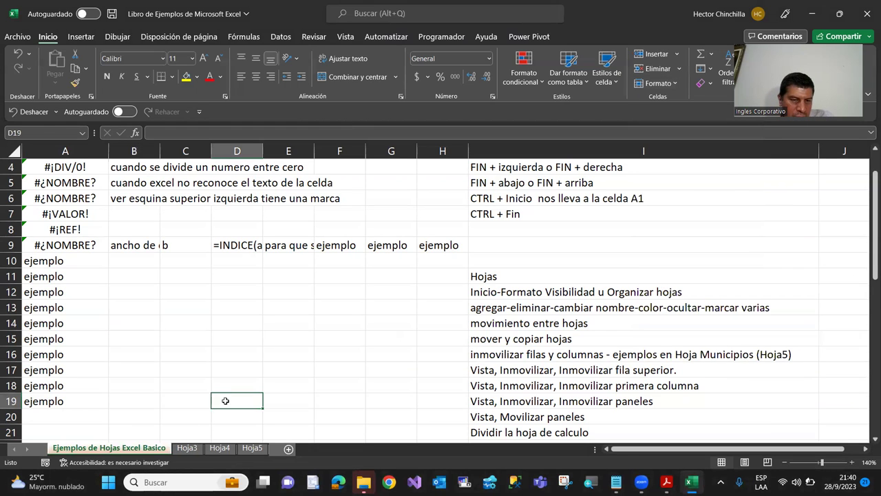
pyautogui.click(215, 449)
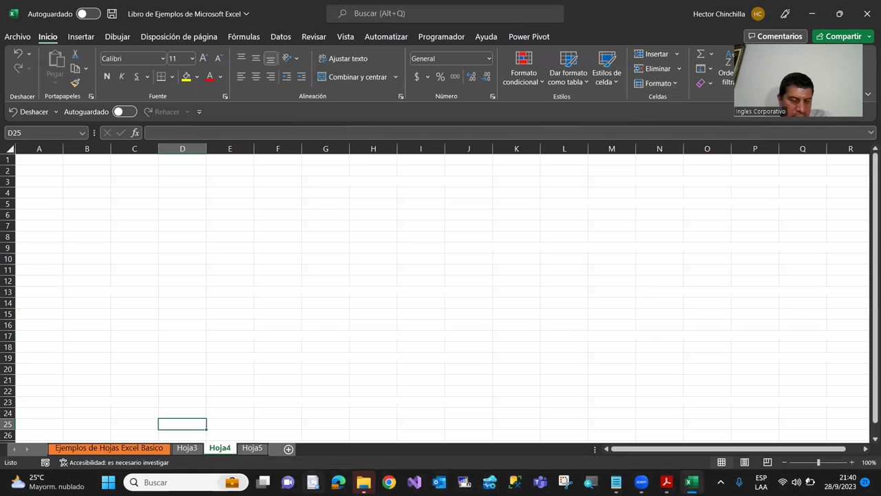
pyautogui.click(150, 448)
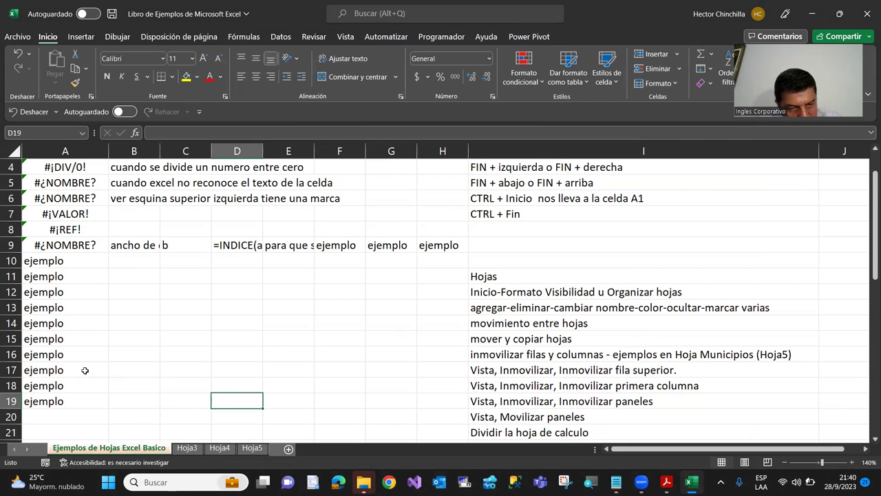
# Step: Set the Hoja5 tab colour to standard yellow via its right-click Color de pestaña menu
pyautogui.click(122, 402)
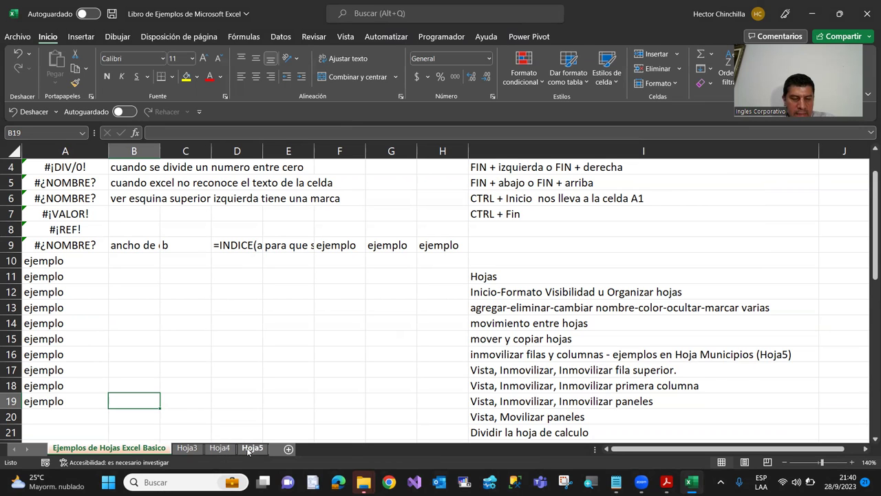
pyautogui.rightClick(249, 448)
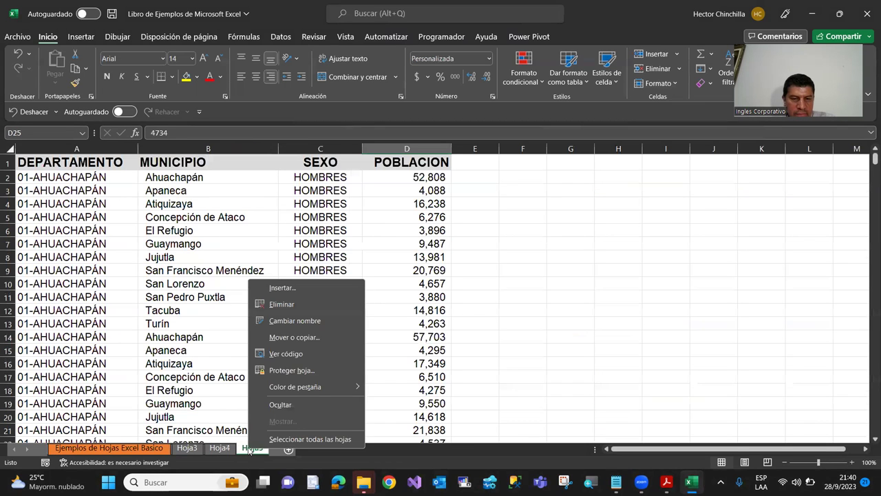
pyautogui.moveTo(267, 391)
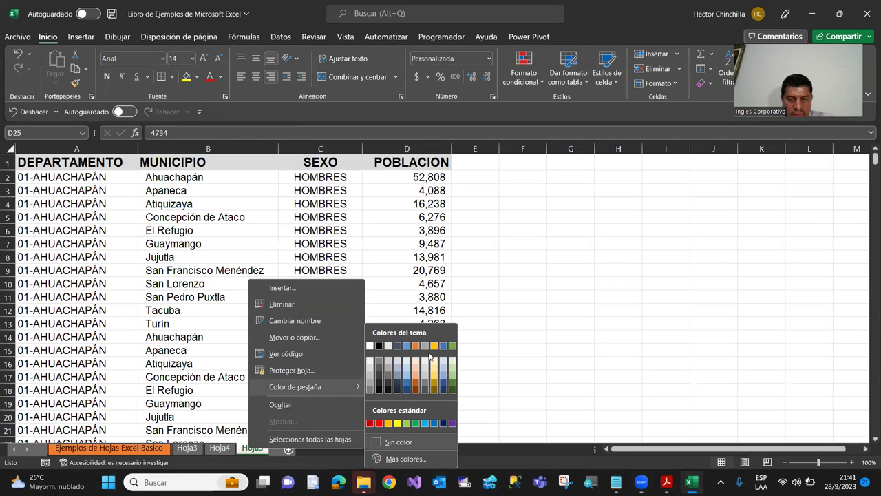
pyautogui.click(399, 424)
pyautogui.click(227, 393)
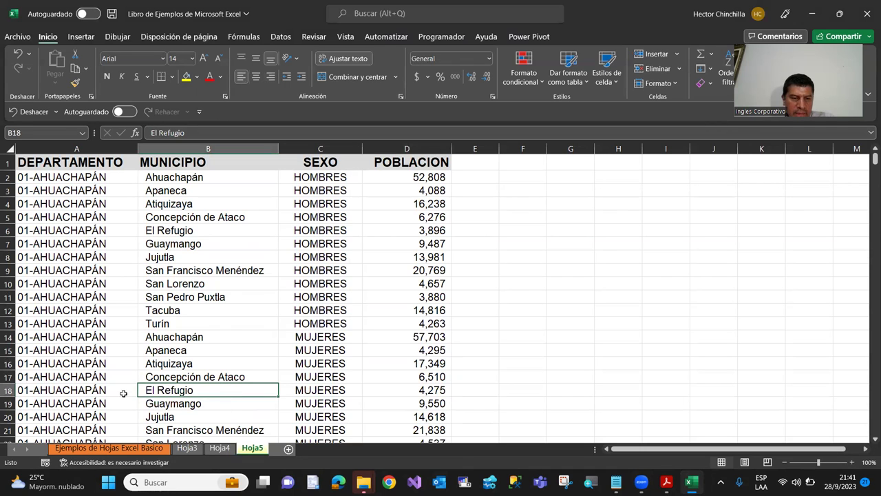
# Step: Check the orange and yellow tabs from the notes sheet and Hoja5, then open empty Hoja4
pyautogui.click(150, 448)
pyautogui.click(134, 311)
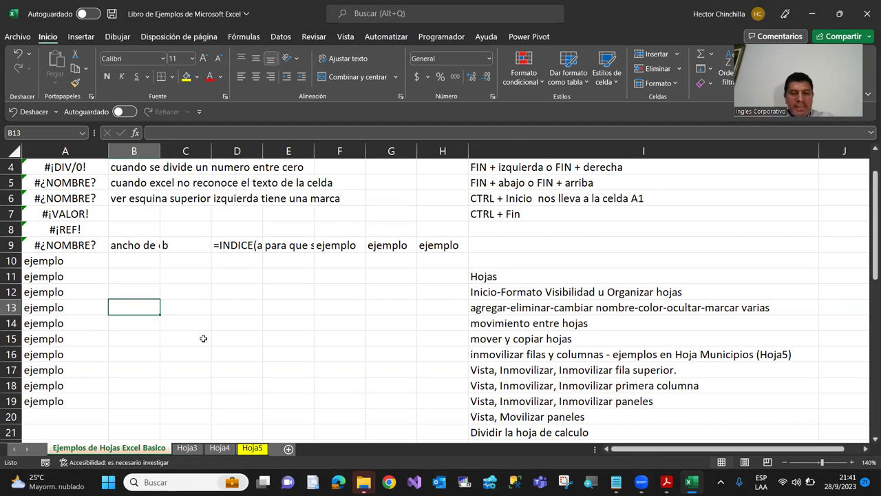
pyautogui.click(423, 303)
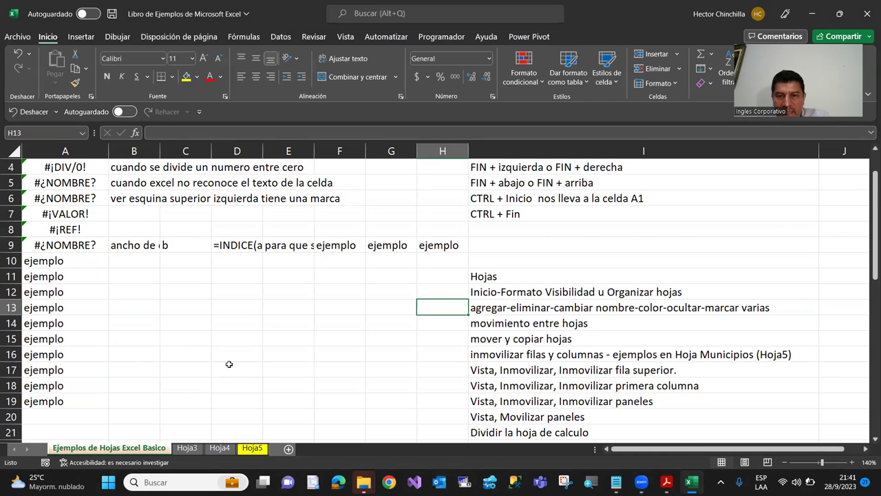
pyautogui.click(272, 308)
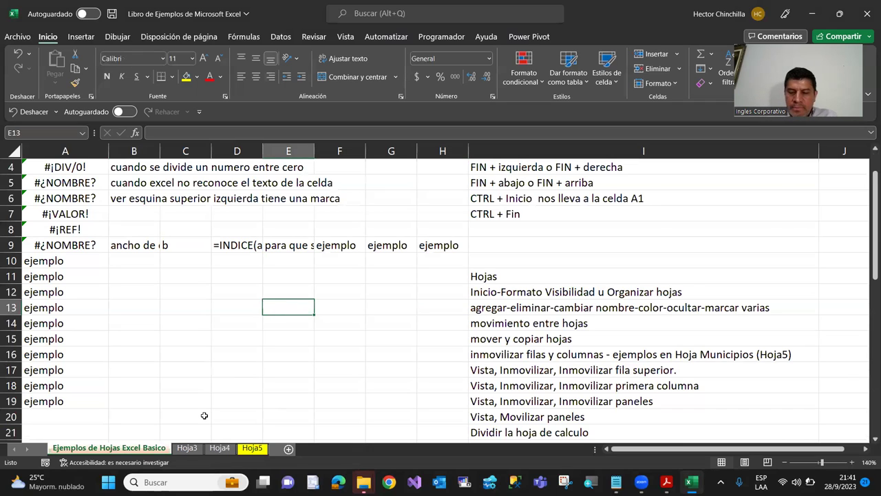
pyautogui.press('Down')
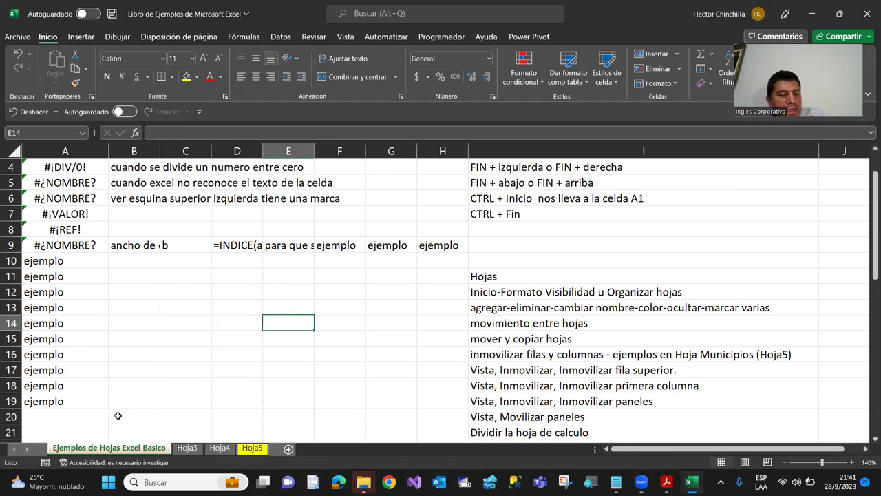
pyautogui.click(245, 448)
pyautogui.click(154, 448)
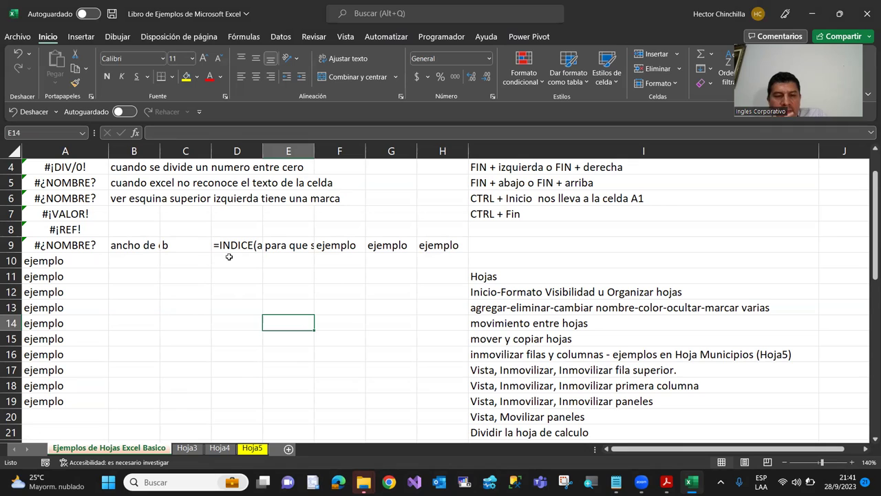
pyautogui.click(182, 262)
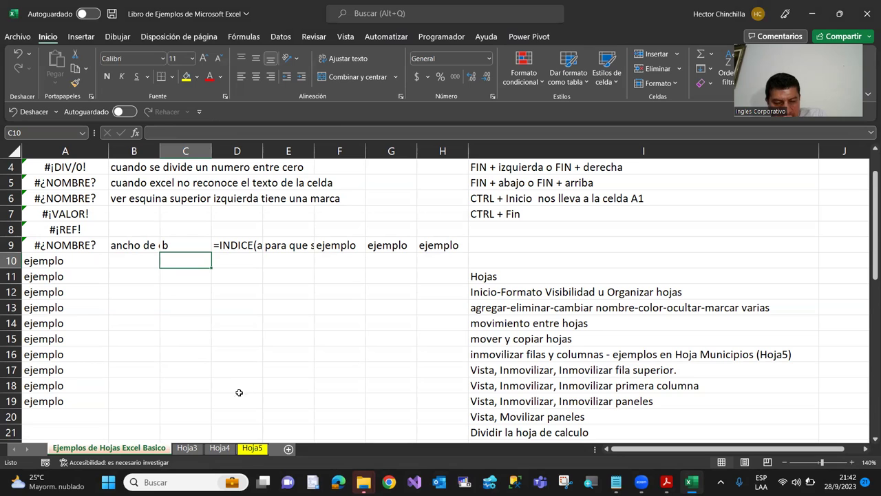
pyautogui.click(217, 449)
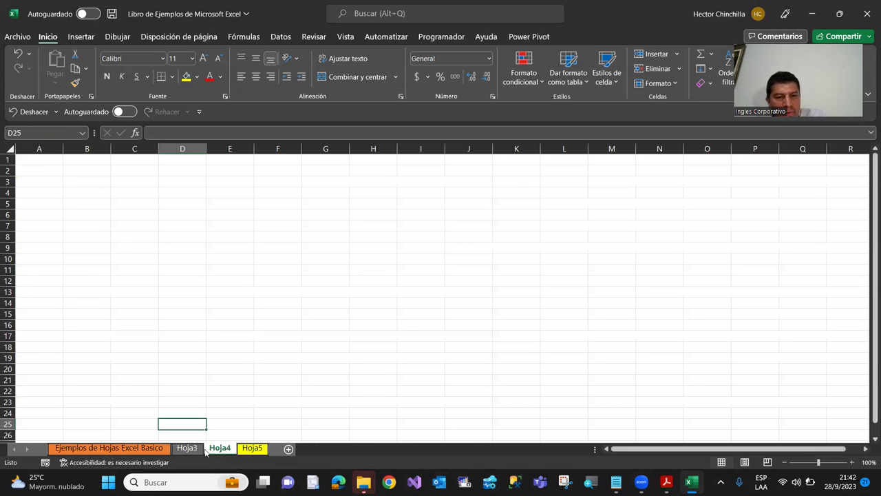
# Step: Hide the Hoja4 sheet with Ocultar from its tab menu
pyautogui.click(186, 449)
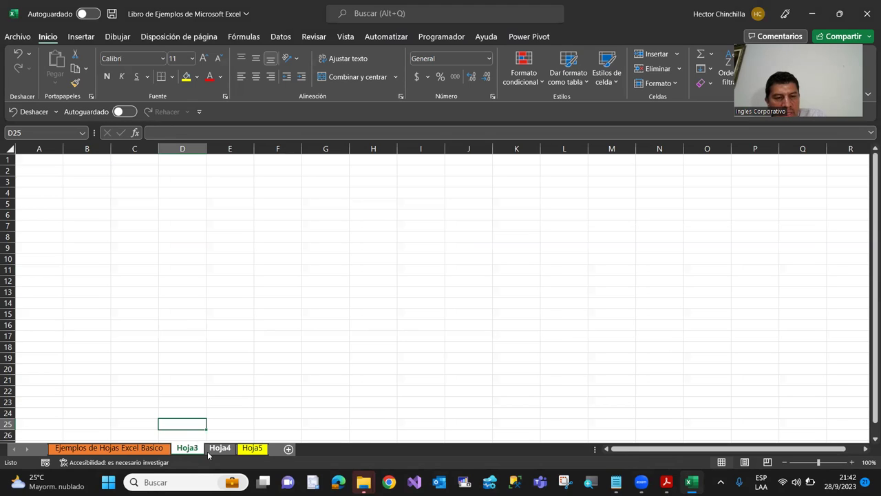
pyautogui.click(214, 448)
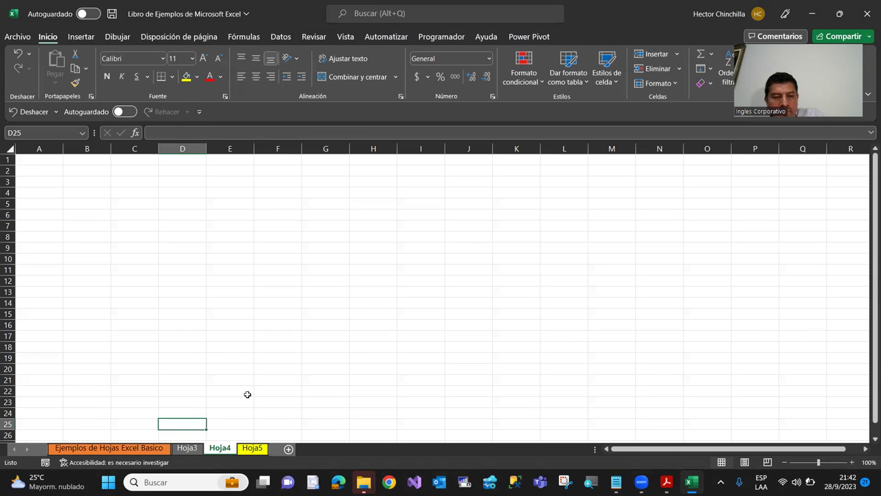
pyautogui.rightClick(222, 452)
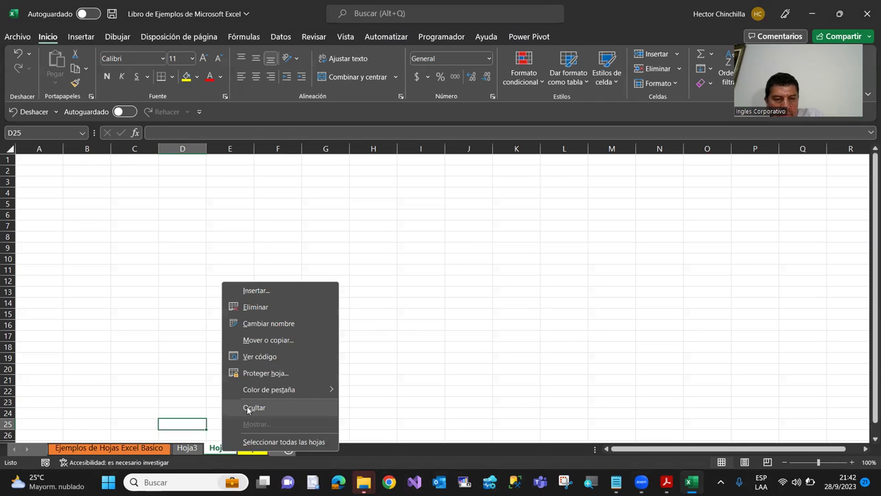
pyautogui.click(177, 409)
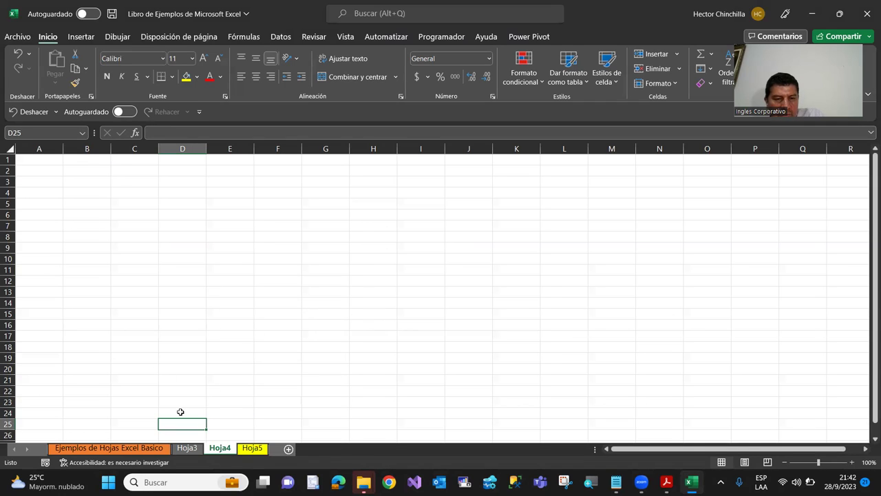
pyautogui.rightClick(225, 450)
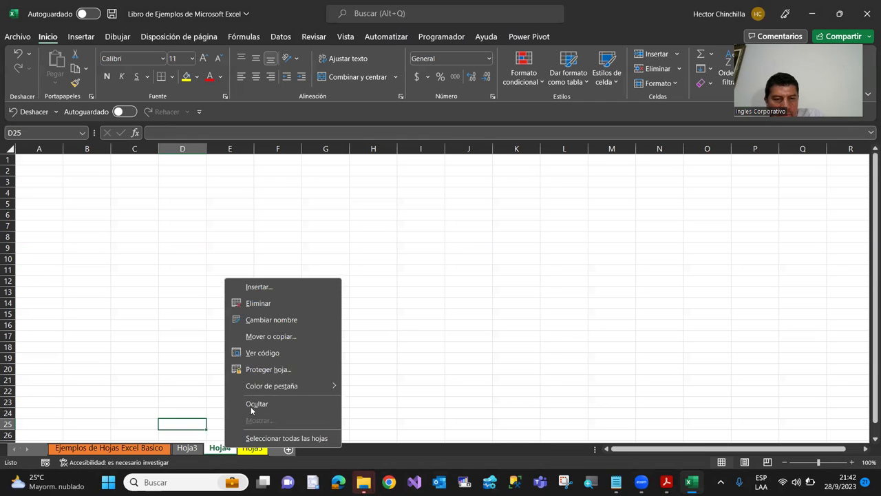
pyautogui.click(259, 404)
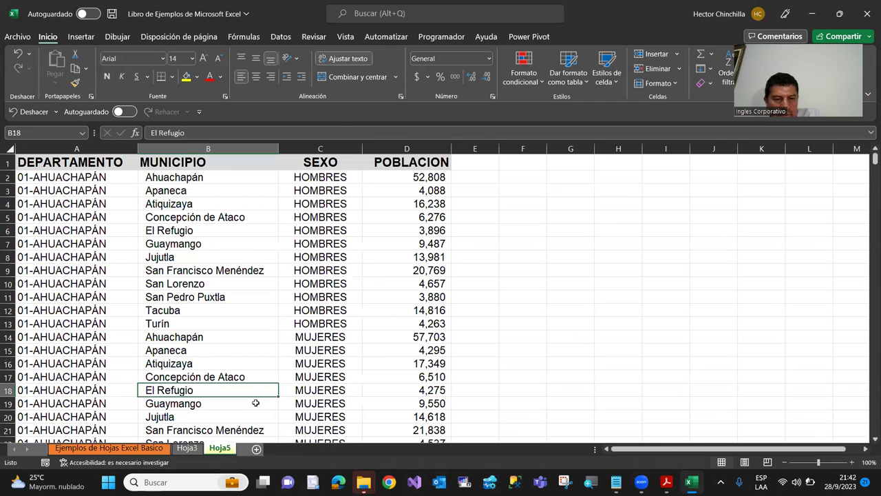
# Step: Switch between Hoja3 and the Ejemplos de Hojas Excel Basico sheet to confirm Hoja4 is hidden
pyautogui.click(186, 448)
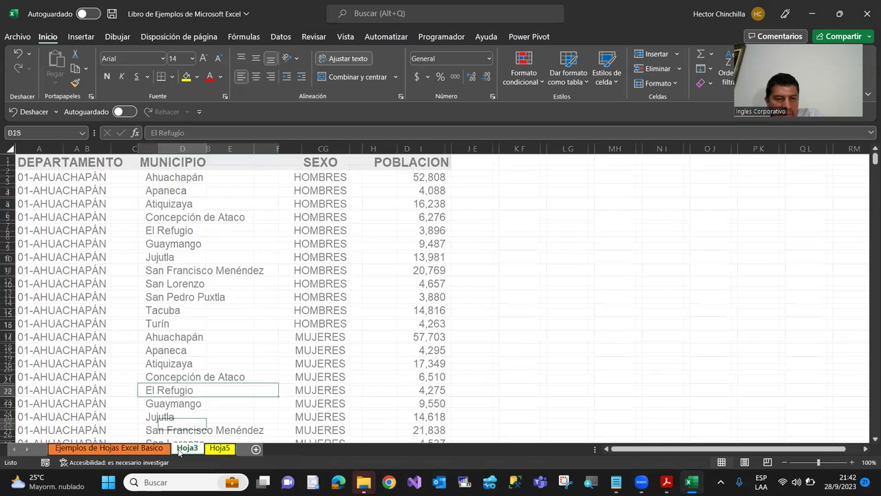
pyautogui.click(153, 451)
pyautogui.click(184, 448)
pyautogui.click(146, 449)
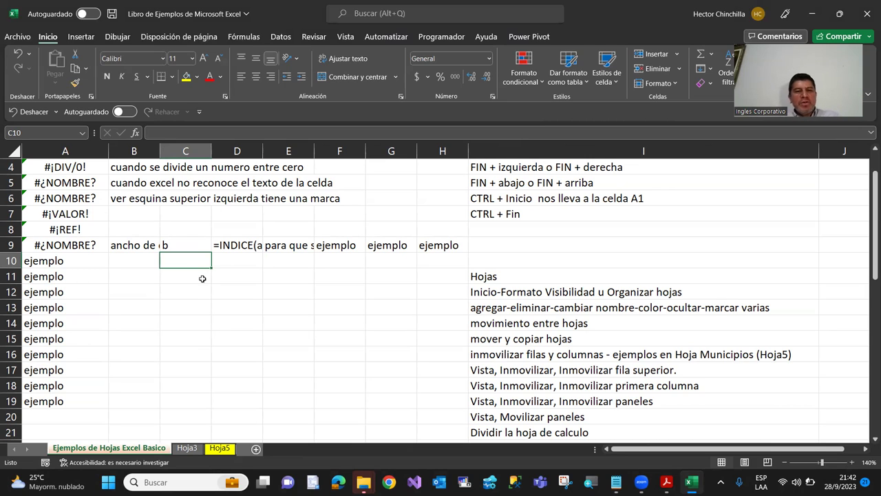
# Step: Unhide Hoja4 from the Mostrar list, then return to the Ejemplos de Hojas Excel Basico sheet
pyautogui.rightClick(191, 449)
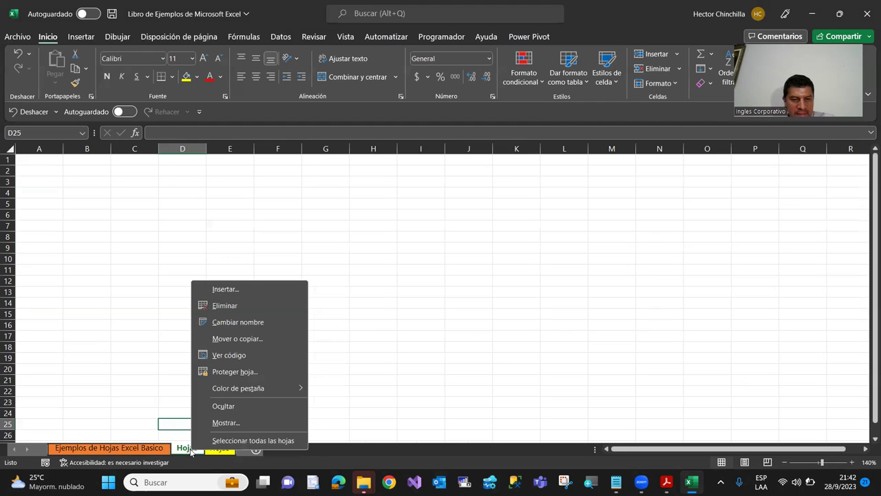
pyautogui.click(212, 422)
pyautogui.click(230, 453)
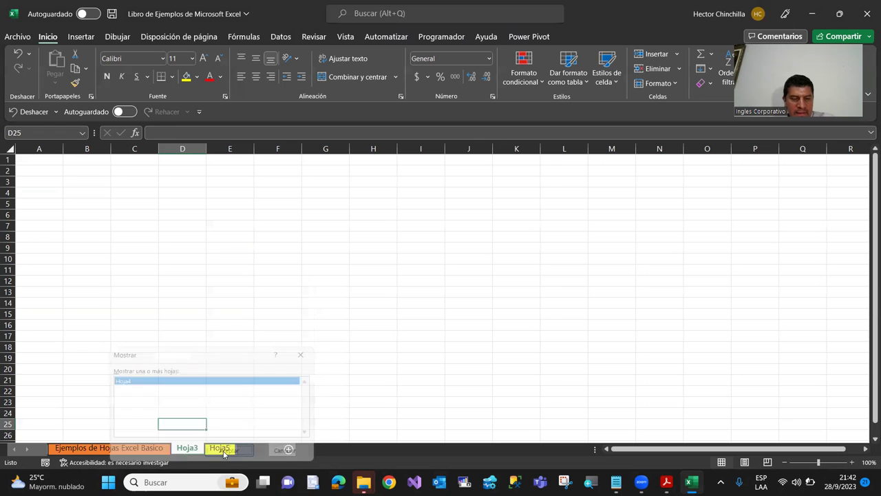
pyautogui.click(66, 348)
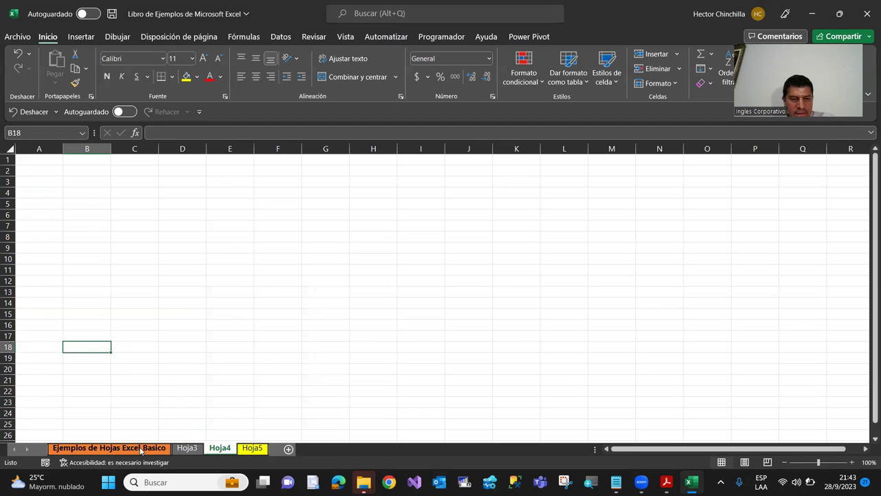
pyautogui.click(117, 447)
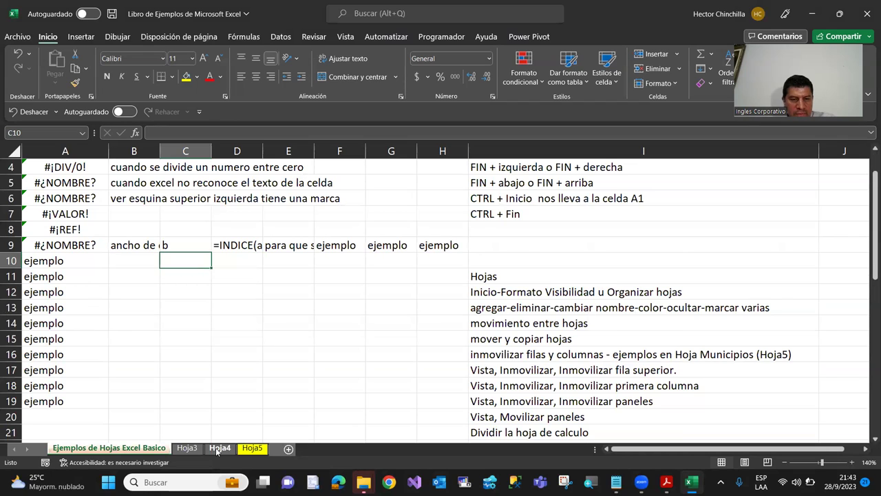
# Step: On Hoja4, select cell E10, then hide Hoja4 with Ocultar
pyautogui.click(216, 449)
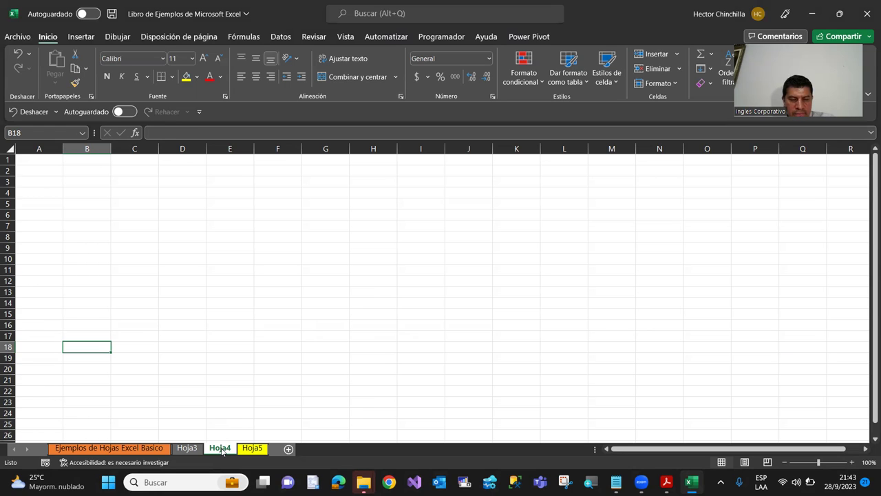
pyautogui.click(231, 260)
pyautogui.rightClick(231, 260)
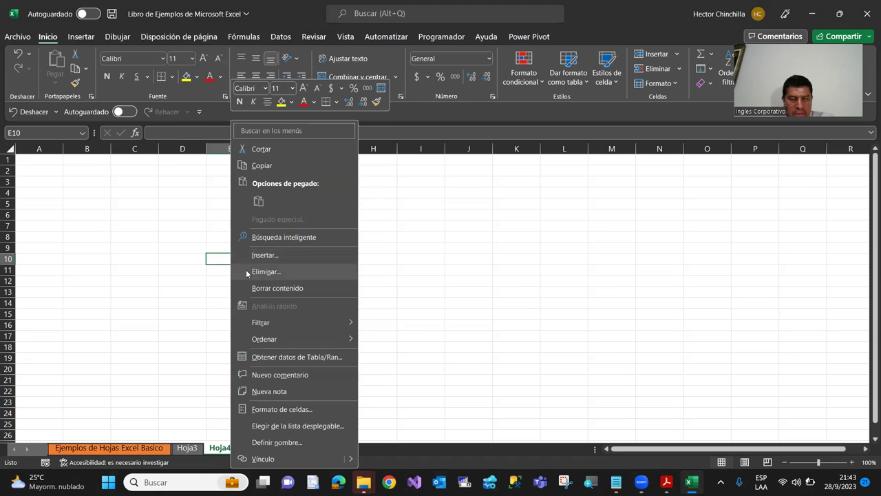
pyautogui.press('Escape')
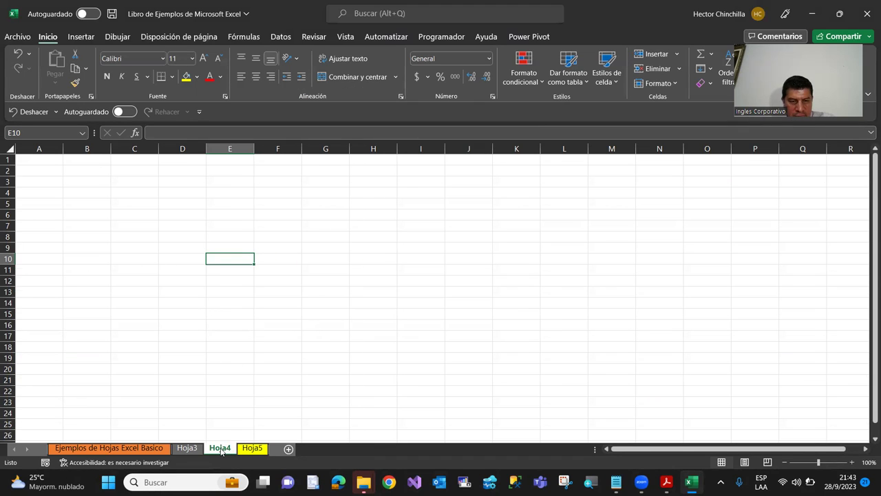
pyautogui.rightClick(221, 451)
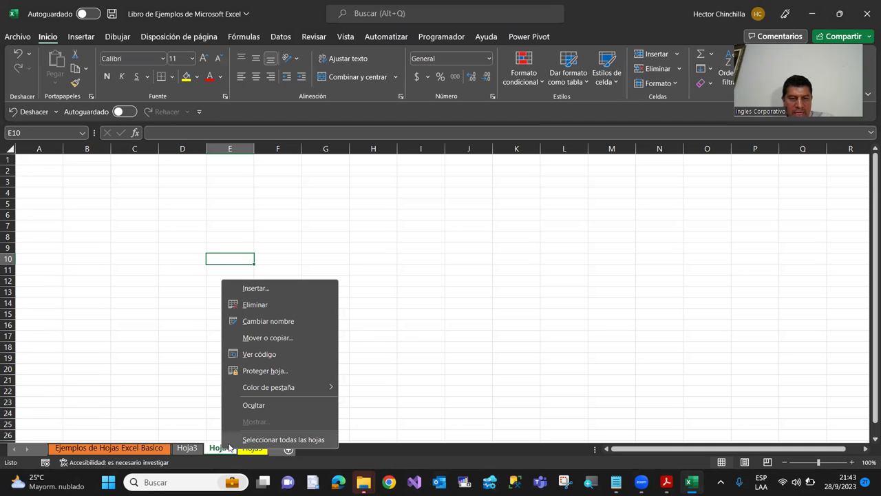
pyautogui.click(251, 405)
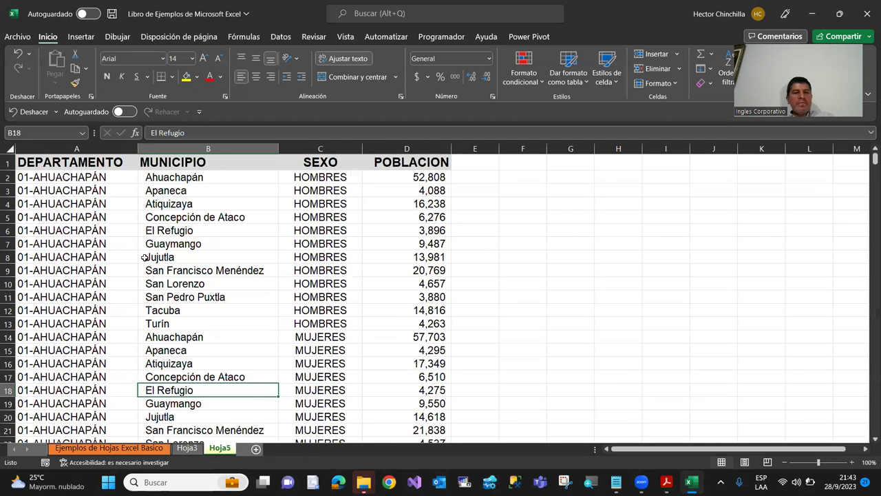
# Step: Unhide Hoja4 again via the Mostrar dialog and select cell C11 on it
pyautogui.click(143, 256)
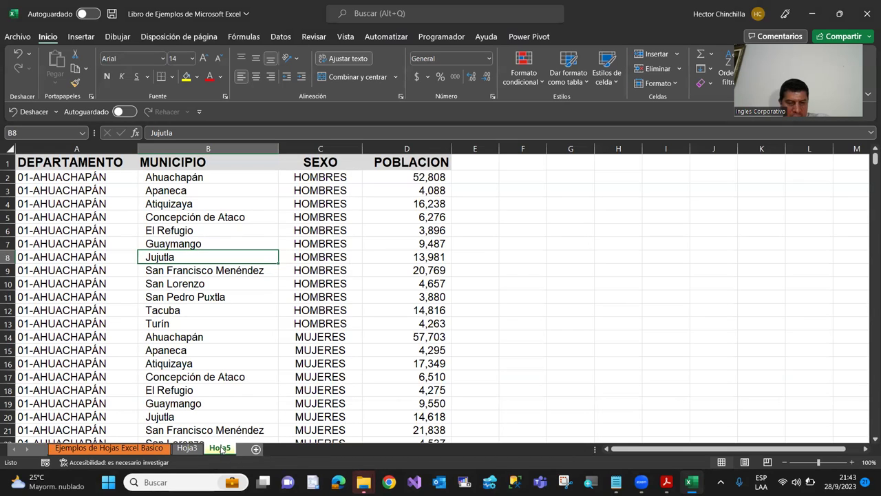
pyautogui.rightClick(221, 449)
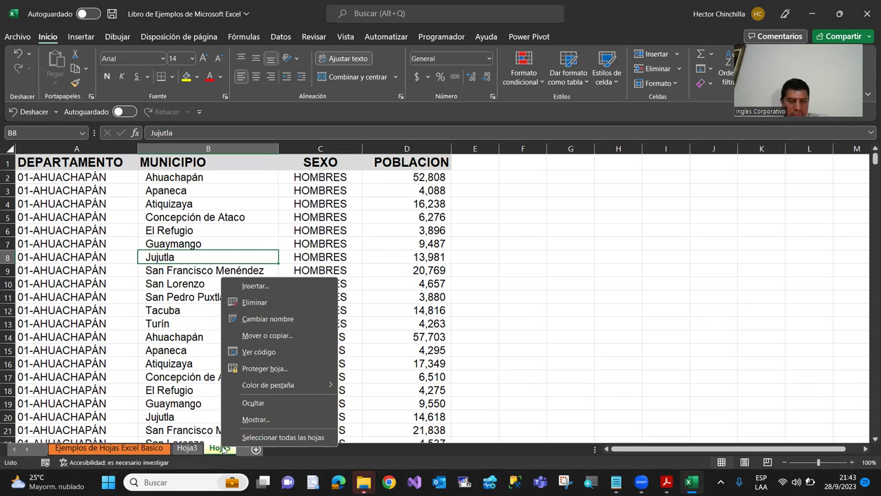
pyautogui.click(254, 419)
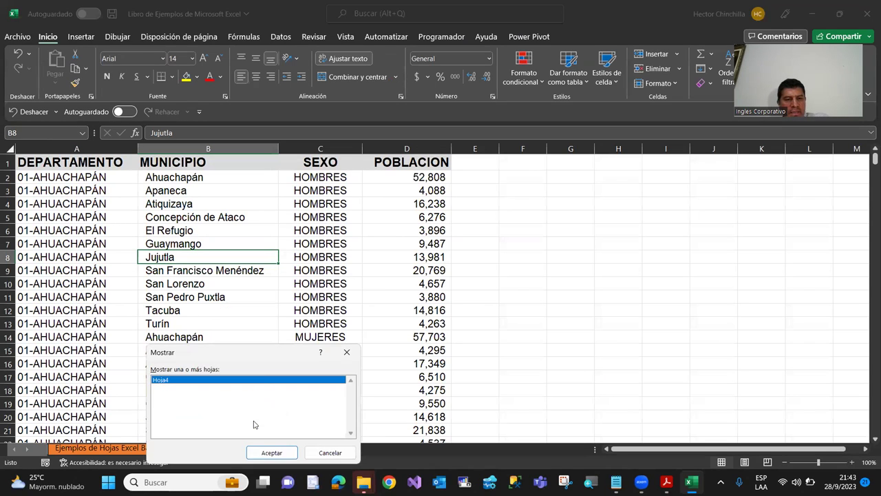
pyautogui.moveTo(245, 354); pyautogui.dragTo(266, 253)
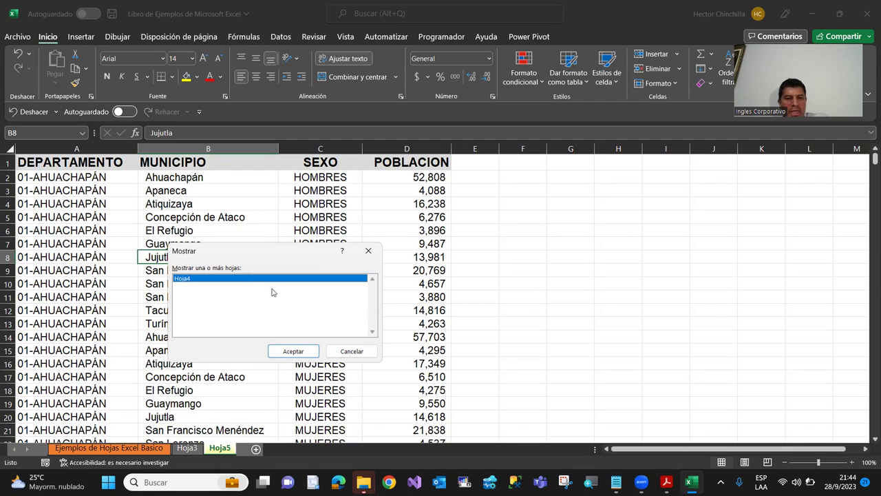
pyautogui.click(294, 352)
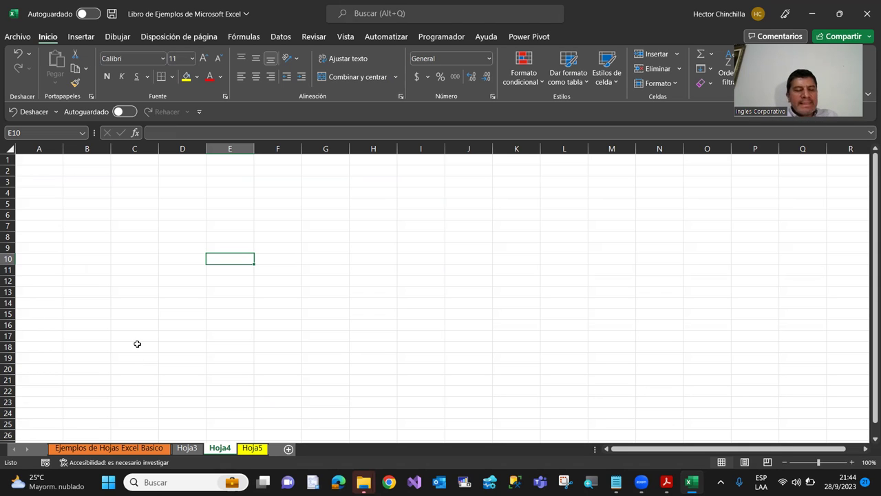
pyautogui.click(140, 268)
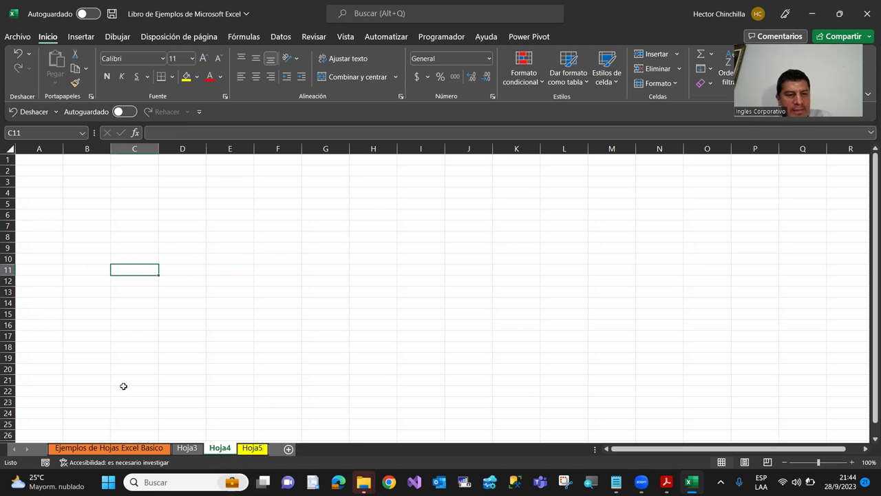
# Step: Go to the Ejemplos de Hojas Excel Basico sheet and select cells D15, B17, B13 and A15
pyautogui.click(124, 447)
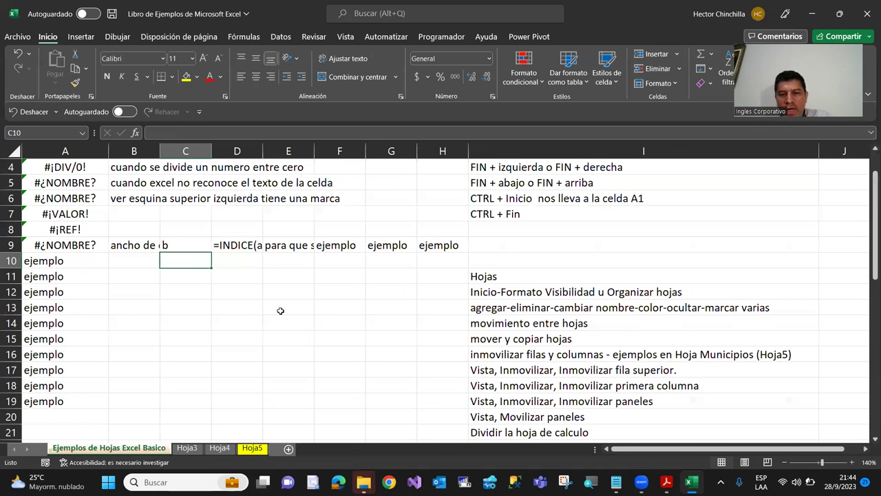
pyautogui.click(256, 334)
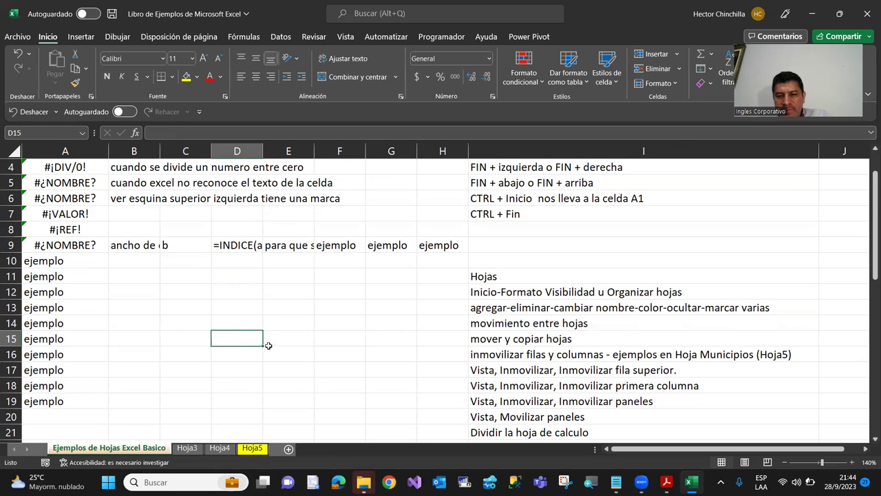
pyautogui.click(118, 374)
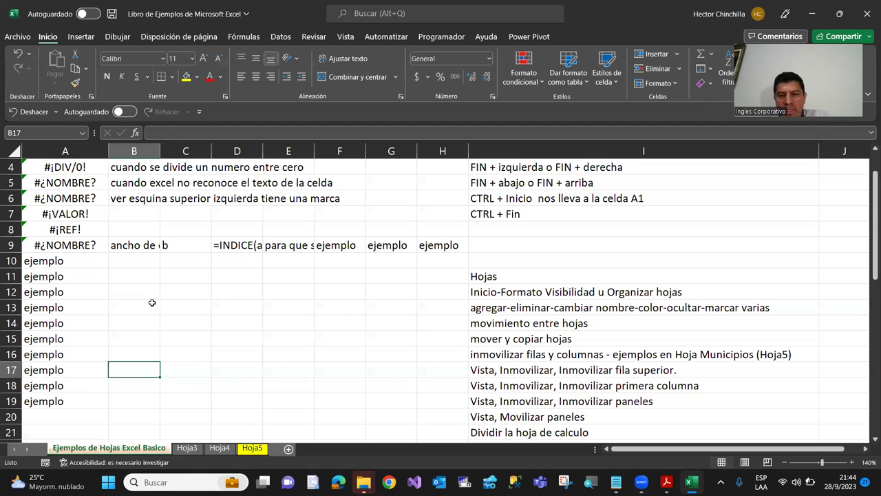
pyautogui.click(151, 303)
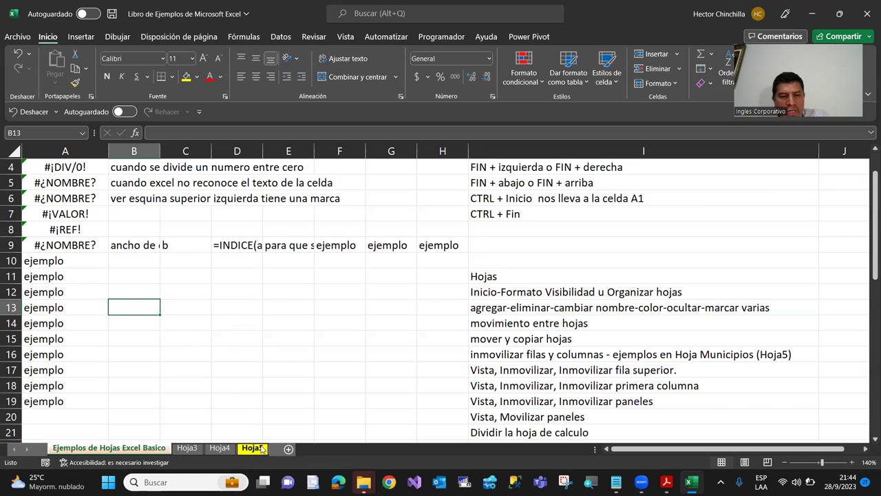
pyautogui.click(104, 344)
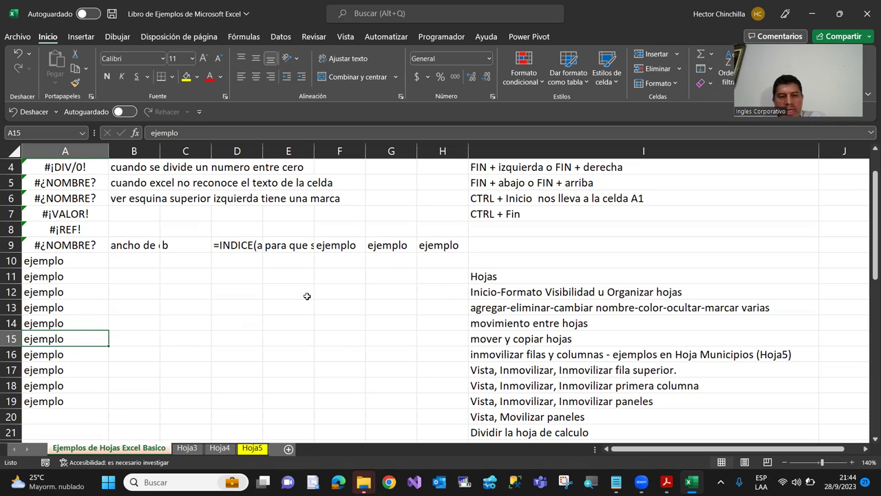
# Step: Check Hoja4's tab menu, then bring up the tab menu for Ejemplos de Hojas Excel Basico
pyautogui.rightClick(217, 449)
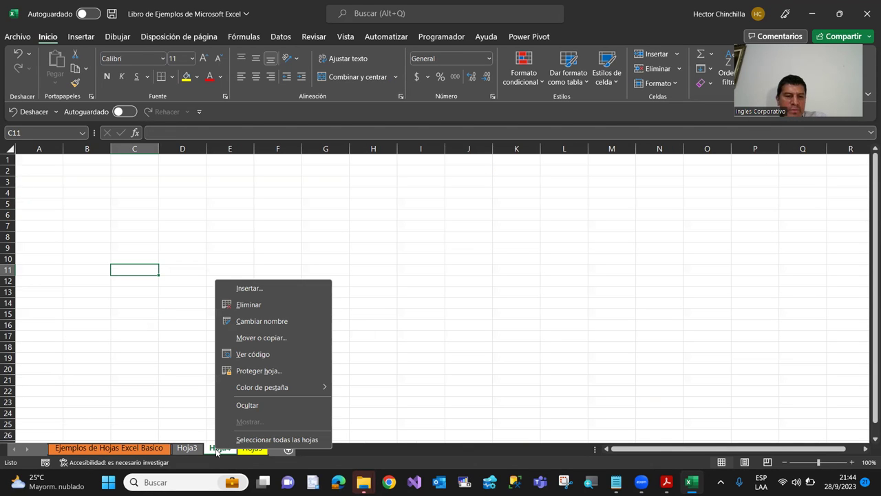
pyautogui.click(141, 379)
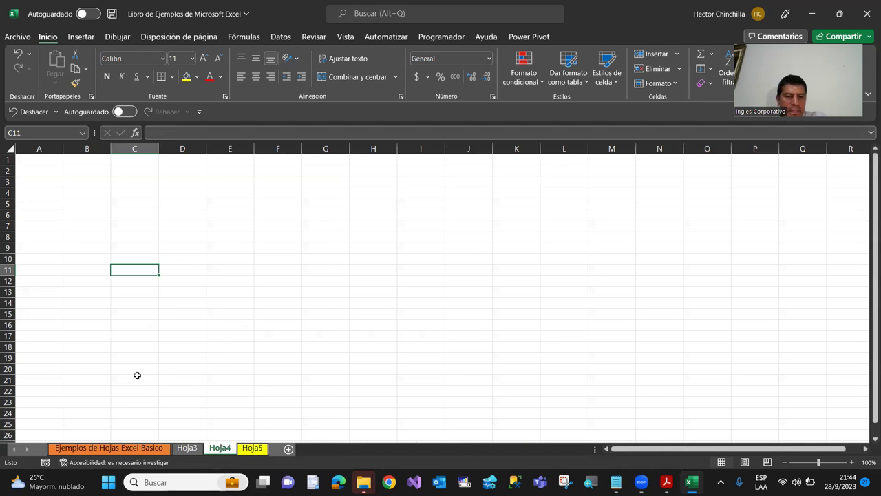
pyautogui.click(126, 448)
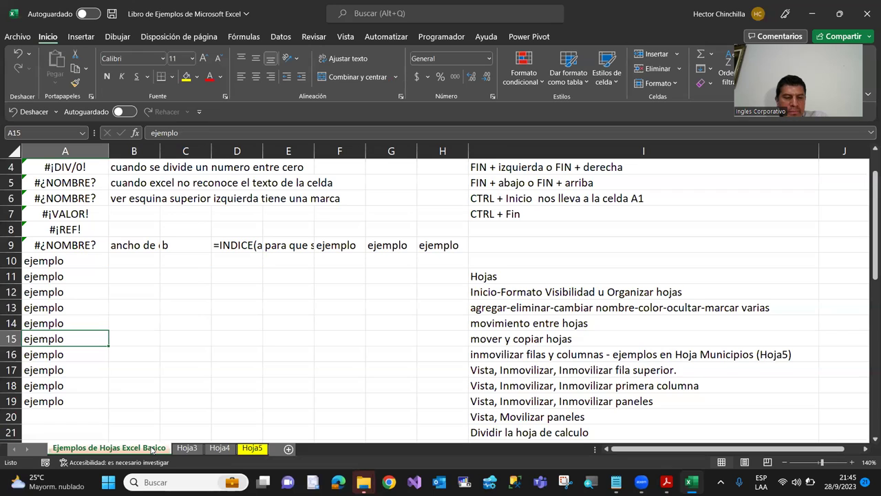
pyautogui.rightClick(152, 449)
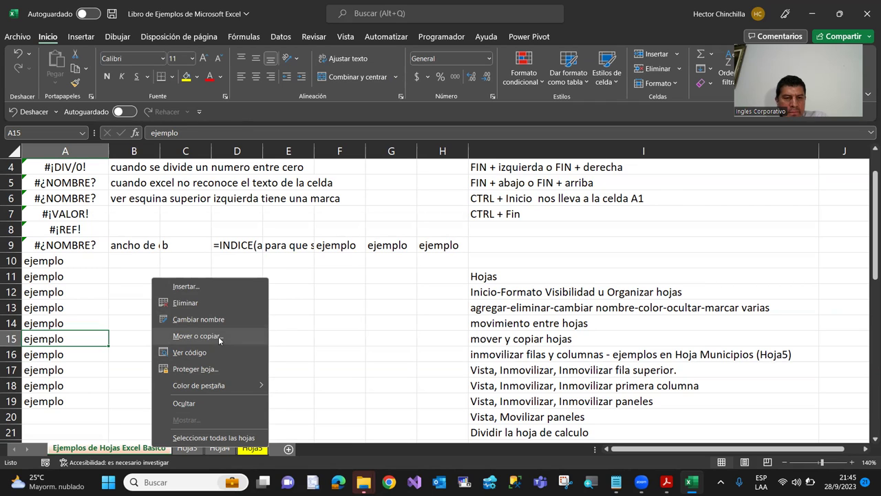
# Step: In Mover o copiar, browse the Antes de la hoja positions and Al libro list without changing the workbook
pyautogui.click(220, 340)
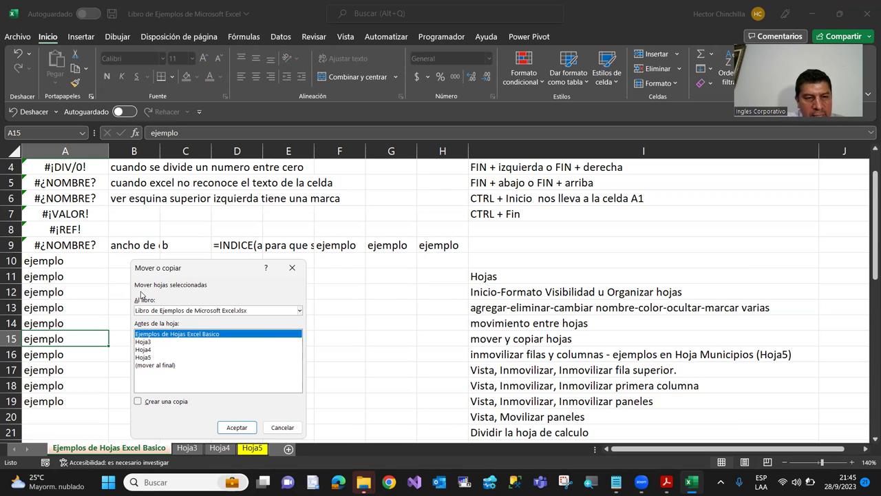
pyautogui.click(156, 349)
pyautogui.click(153, 342)
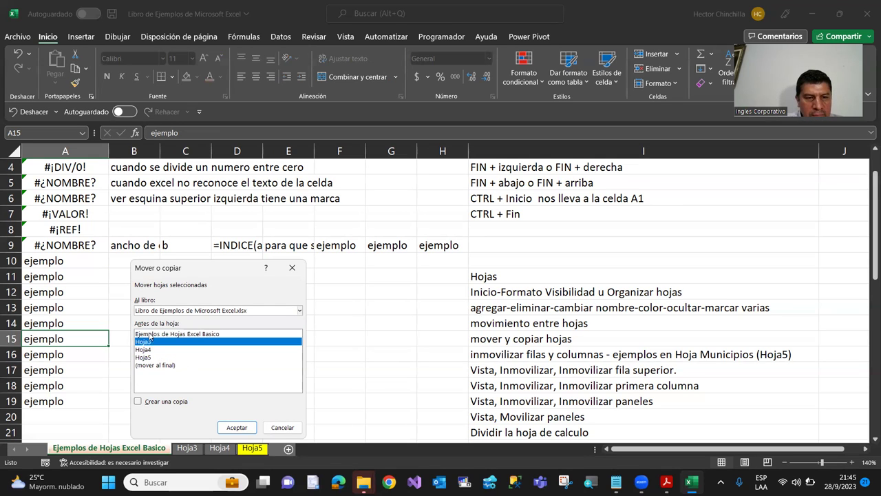
pyautogui.click(150, 335)
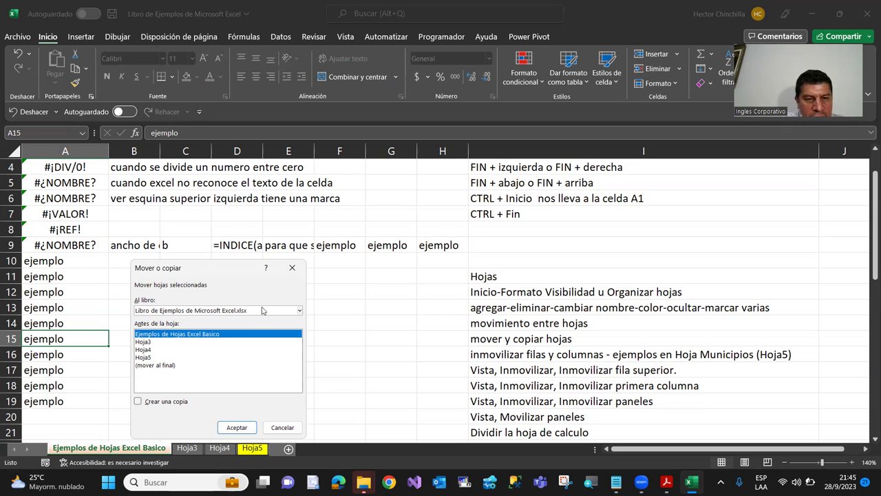
pyautogui.click(299, 310)
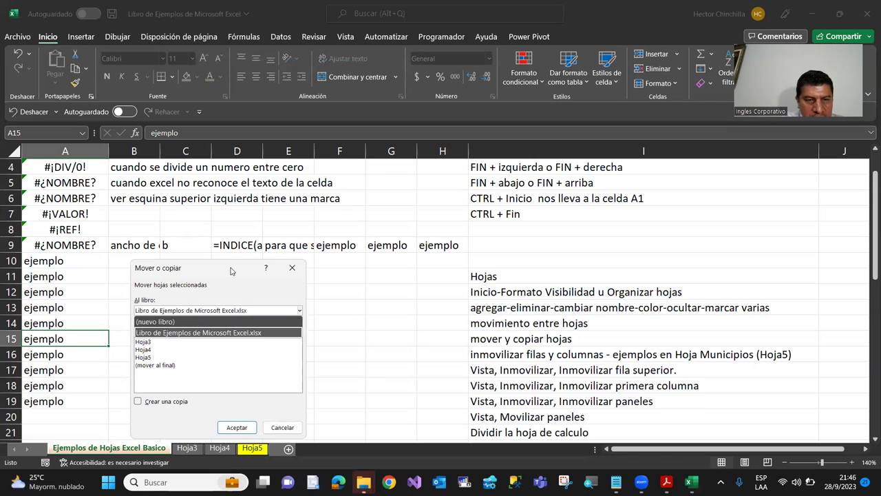
pyautogui.click(231, 270)
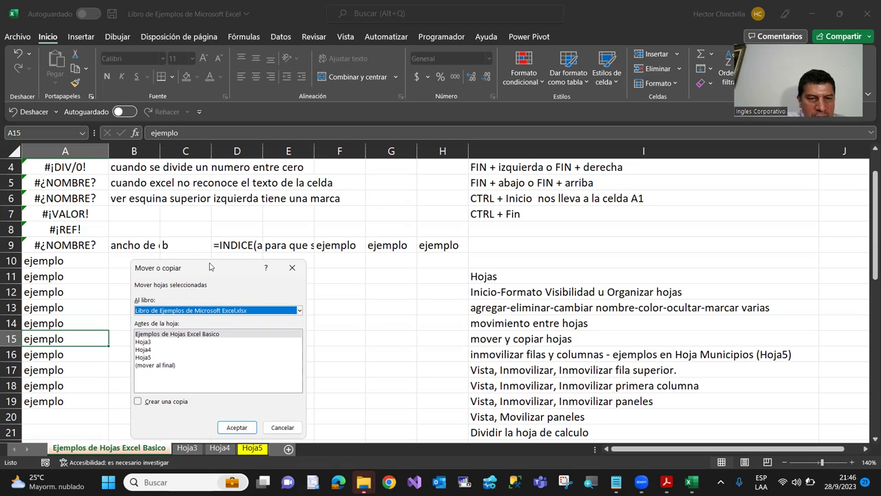
# Step: Copy the notes sheet to (nuevo libro) with Crear una copia ticked, placed before Ejemplos de Hojas Excel Basico
pyautogui.moveTo(210, 267); pyautogui.dragTo(207, 256)
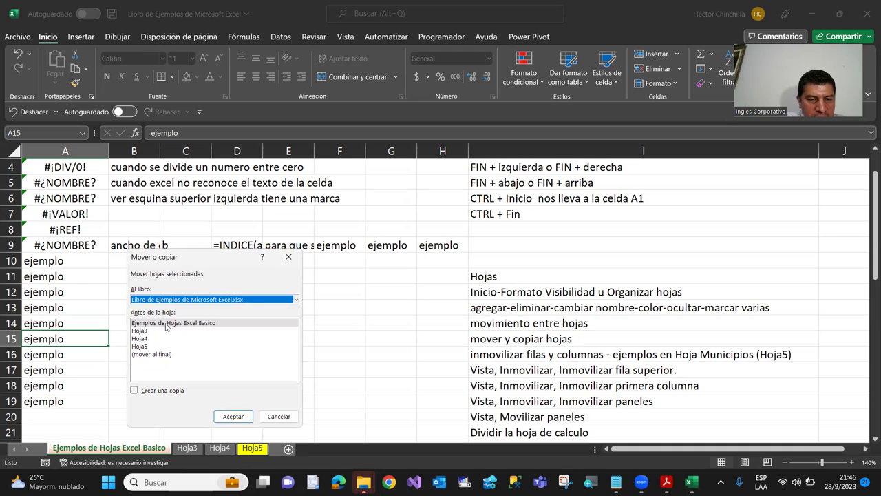
pyautogui.click(166, 323)
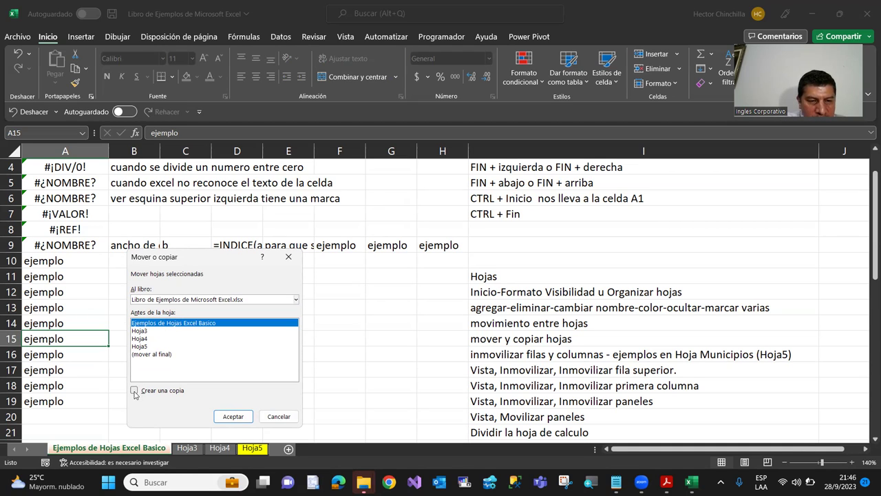
pyautogui.click(134, 390)
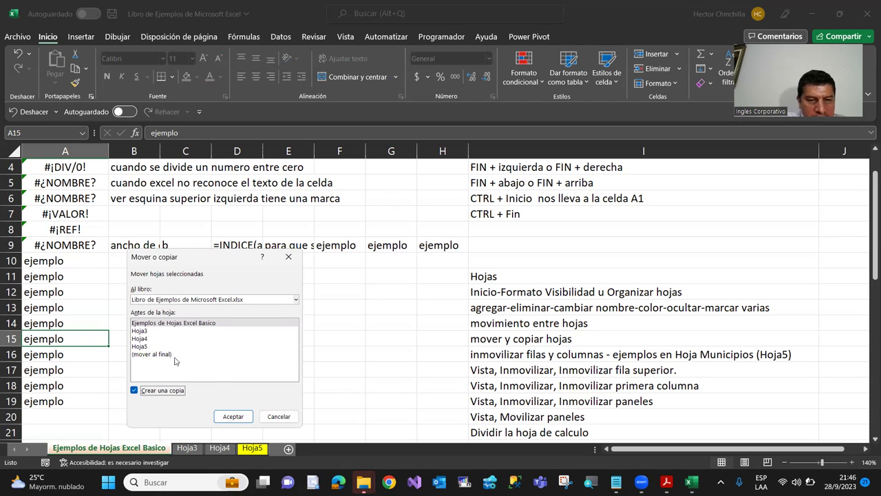
pyautogui.click(203, 300)
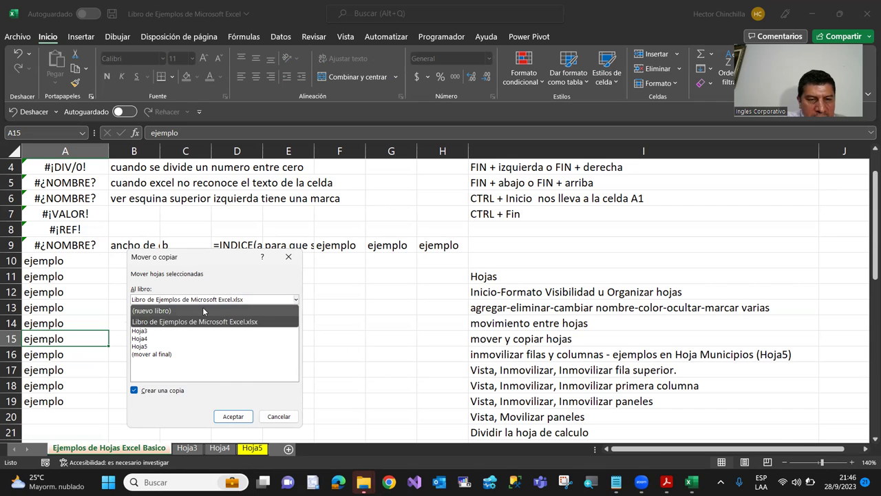
pyautogui.click(203, 311)
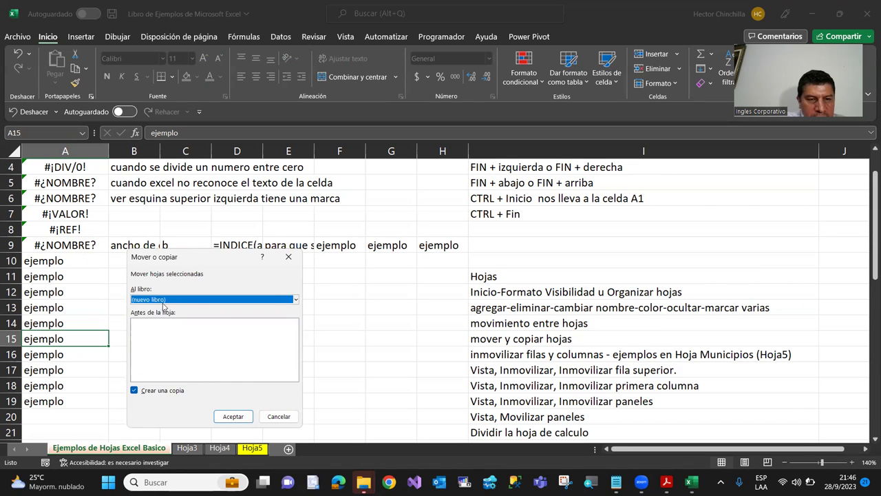
pyautogui.click(232, 417)
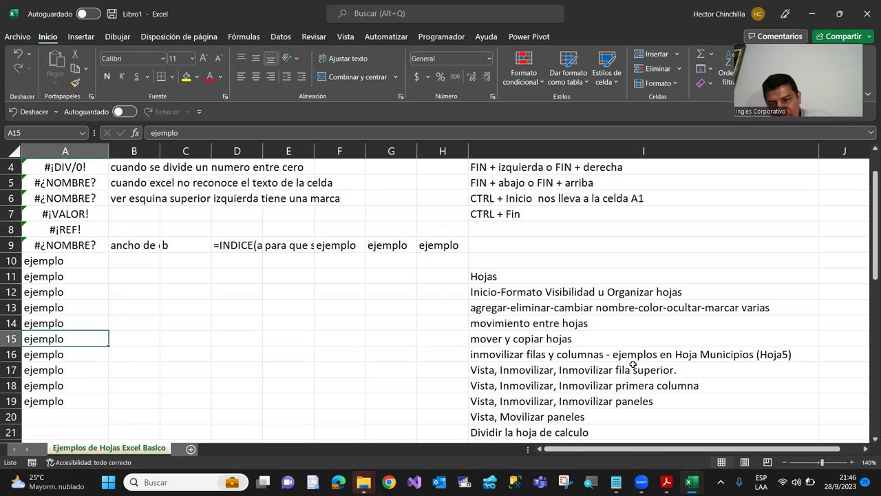
# Step: Switch between Libro de Ejemplos and Libro1, then close Libro1 choosing No guardar
pyautogui.moveTo(691, 481)
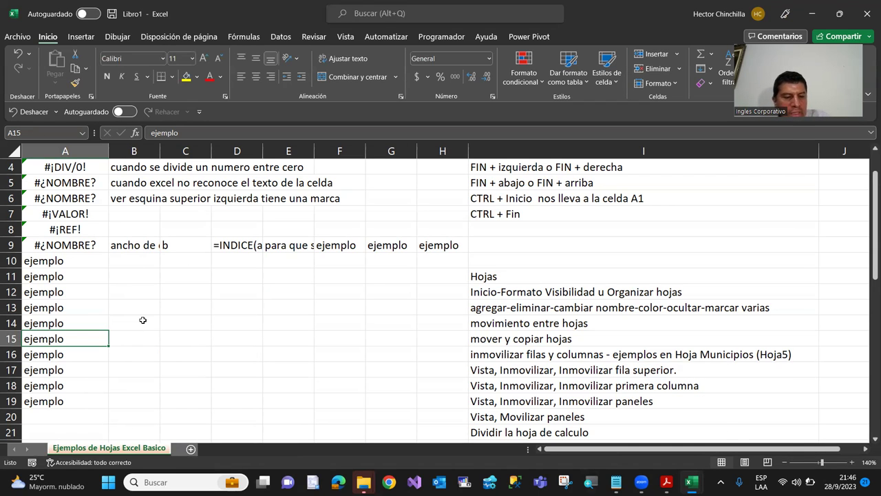
pyautogui.hotkey('alt', 'Tab')
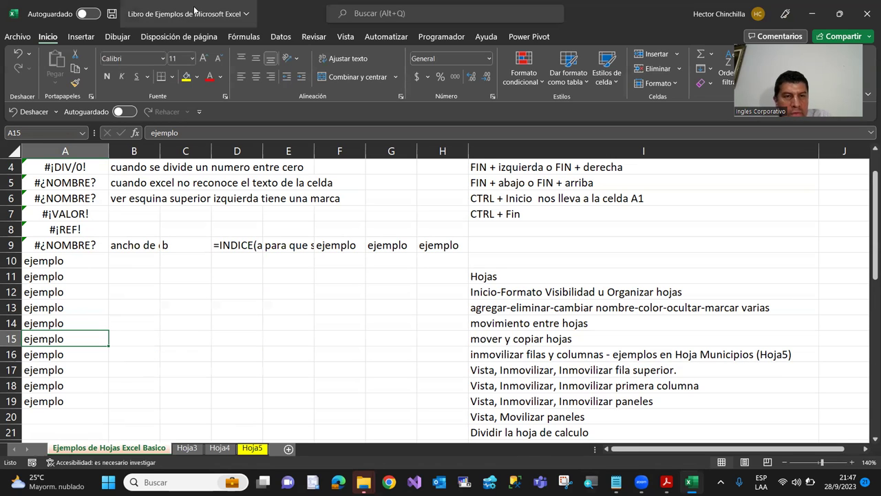
pyautogui.hotkey('alt', 'Tab')
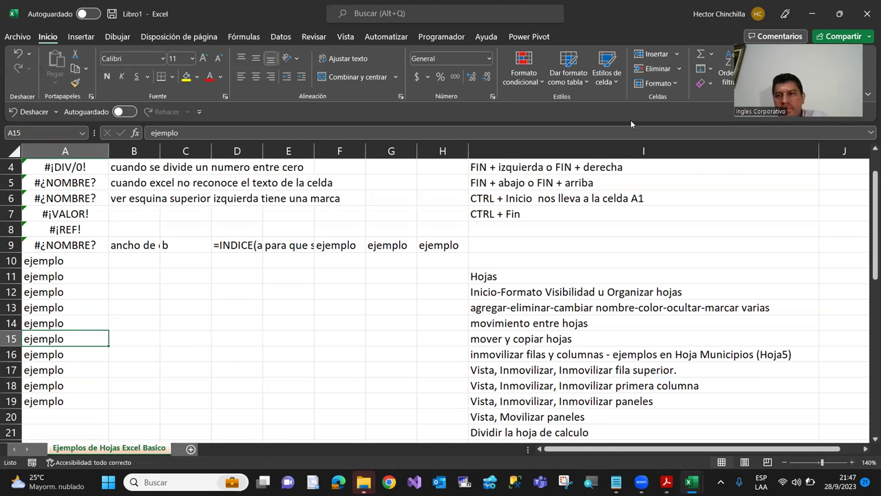
pyautogui.click(862, 19)
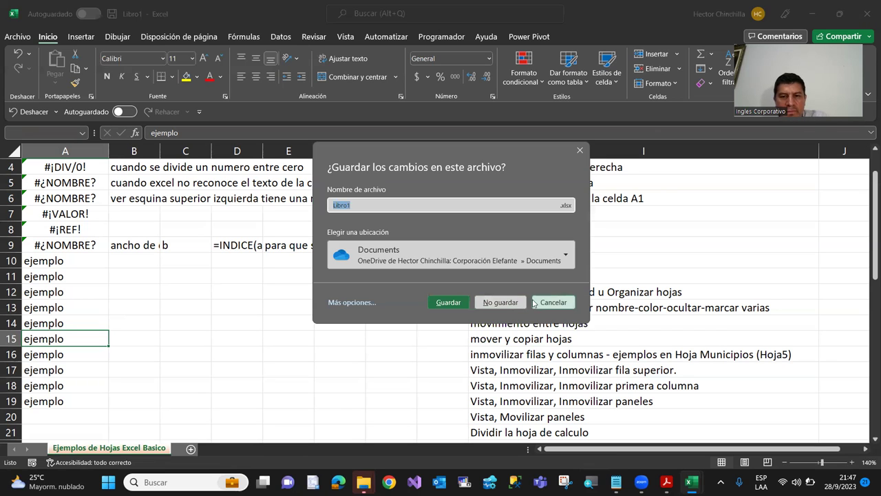
pyautogui.click(507, 305)
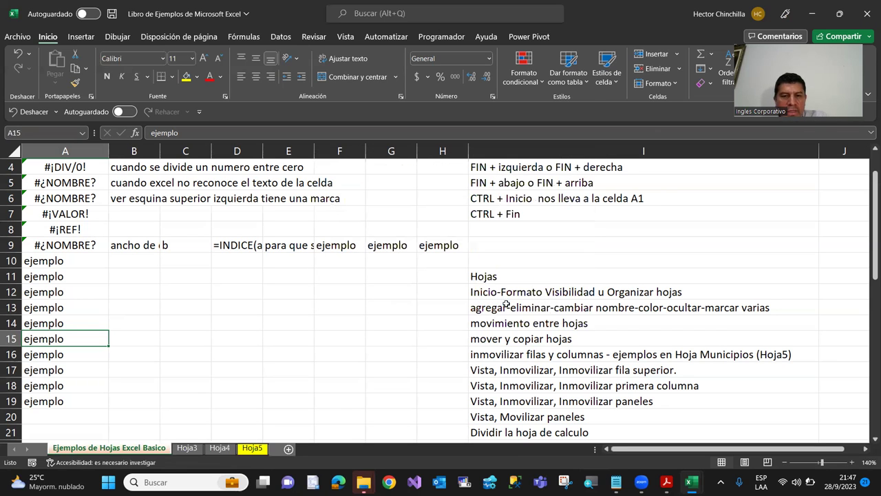
# Step: Select cell B12, then open the Municipios workbook from the EXCEL BASICO folder window
pyautogui.click(133, 289)
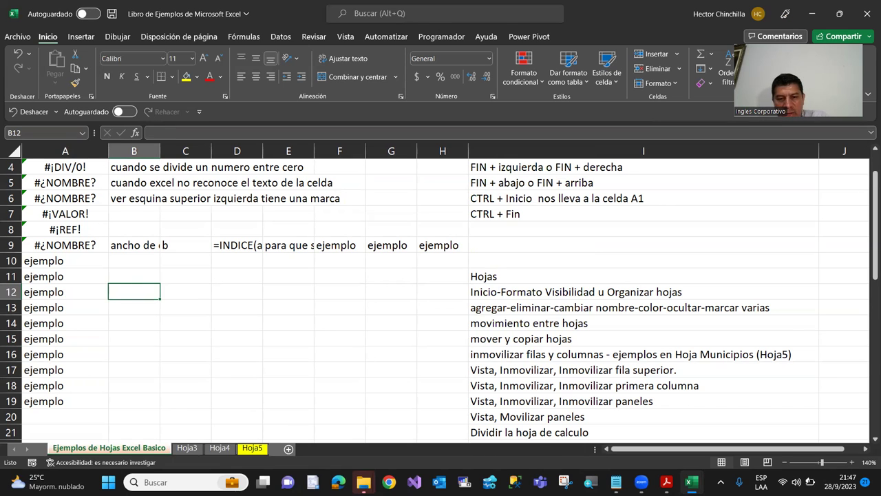
pyautogui.moveTo(363, 481)
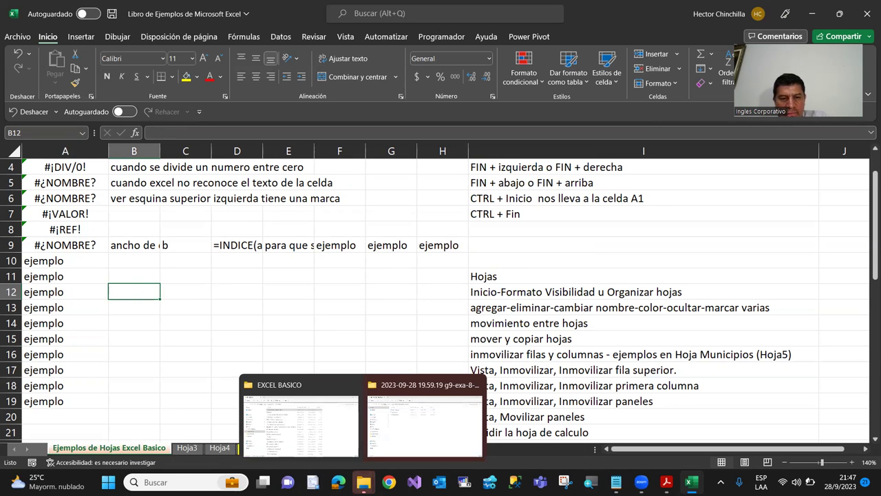
pyautogui.click(319, 434)
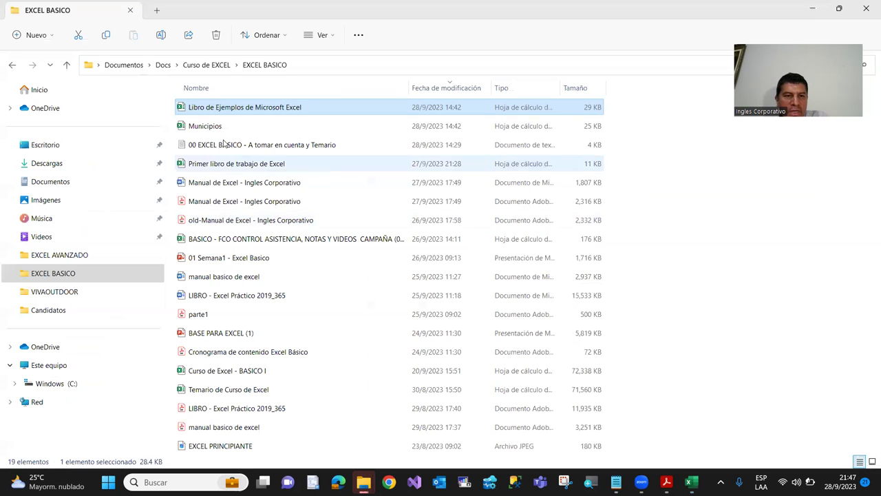
pyautogui.doubleClick(184, 127)
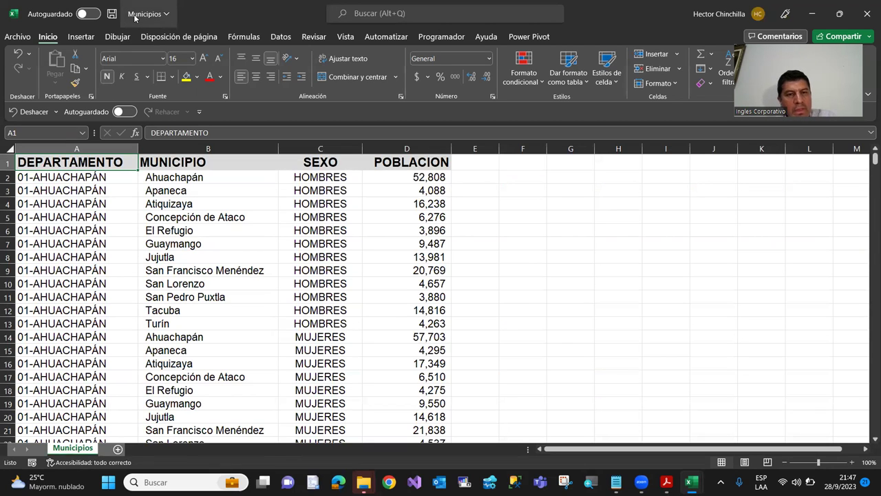
# Step: Switch to Libro de Ejemplos and view Hoja5's Ahuachapán population table, briefly revisiting the Ejemplos sheet
pyautogui.hotkey('alt', 'Tab')
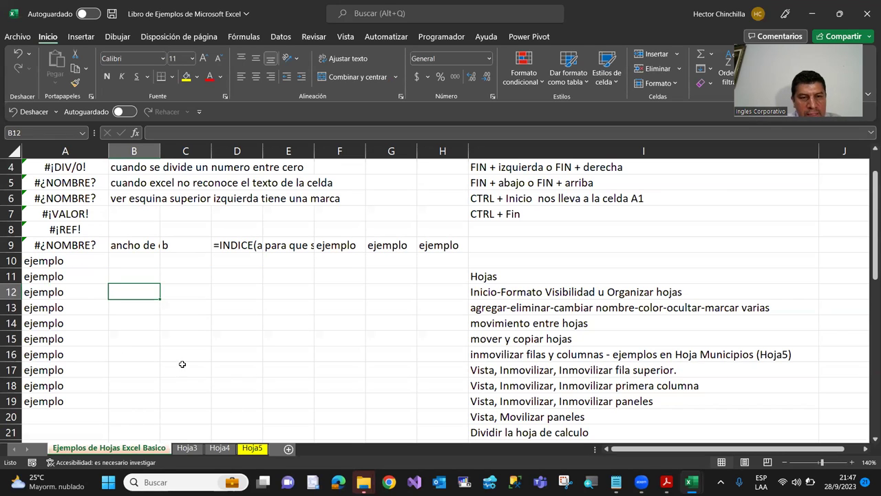
pyautogui.click(249, 449)
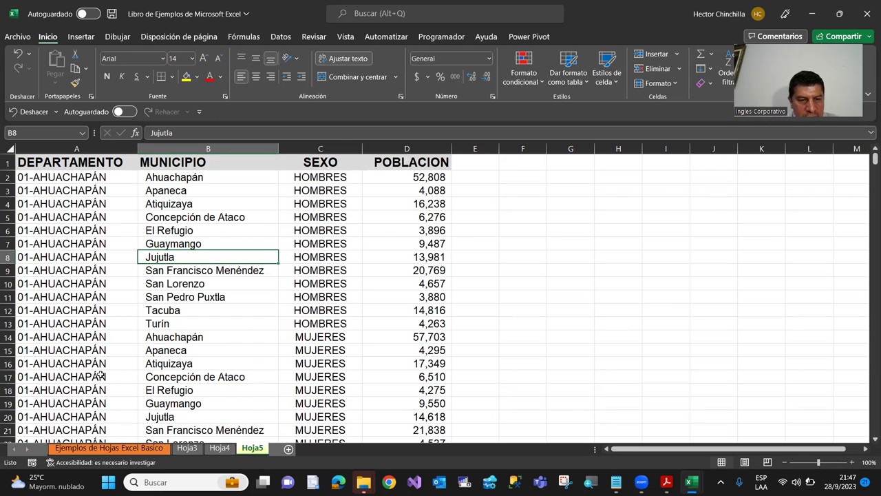
pyautogui.click(103, 448)
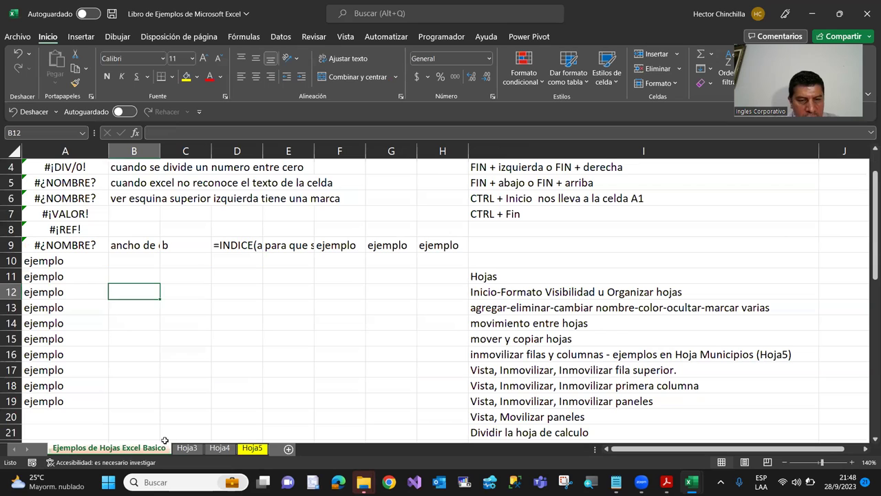
pyautogui.click(243, 449)
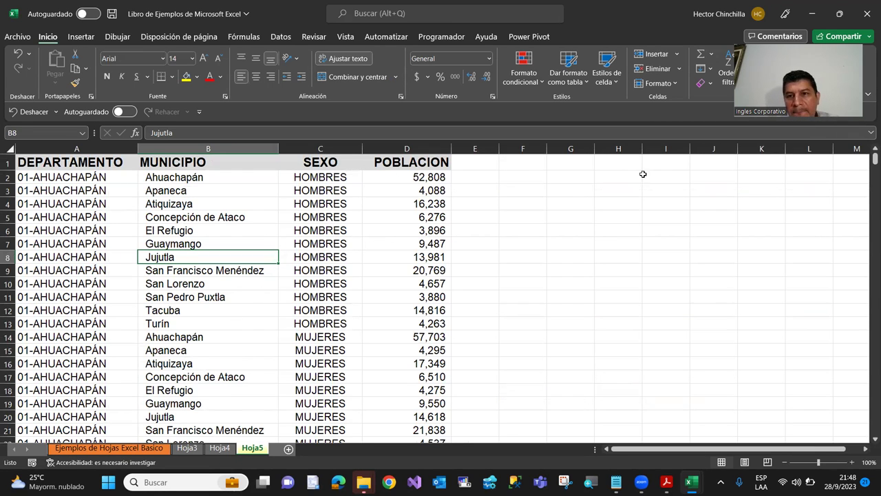
# Step: Delete Hoja5 permanently with Eliminar, then return to the Ejemplos de Hojas Excel Basico sheet
pyautogui.rightClick(249, 449)
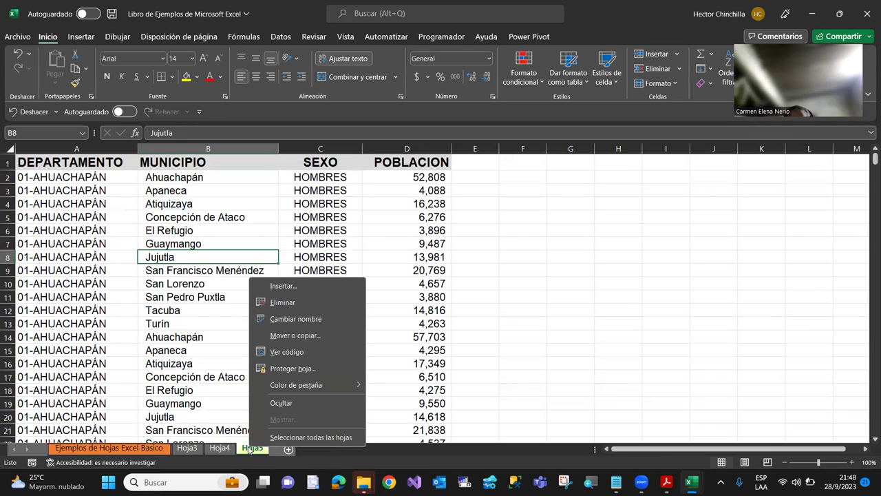
pyautogui.click(268, 305)
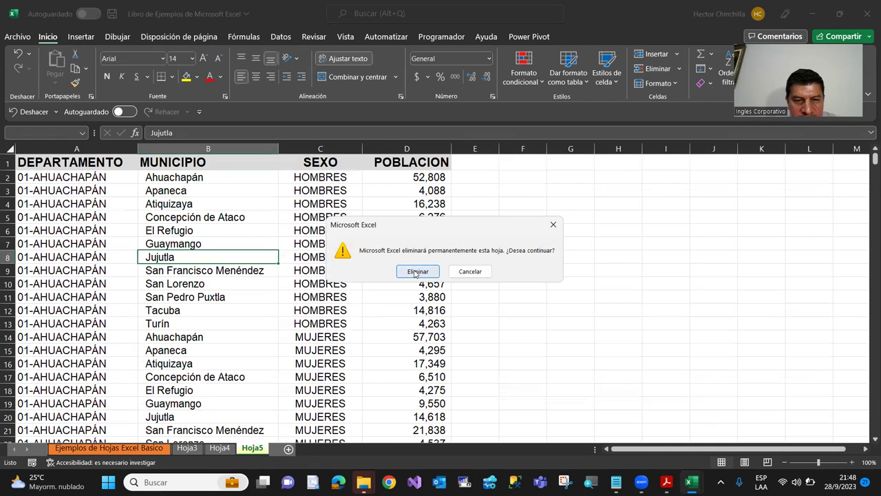
pyautogui.click(417, 271)
pyautogui.click(104, 358)
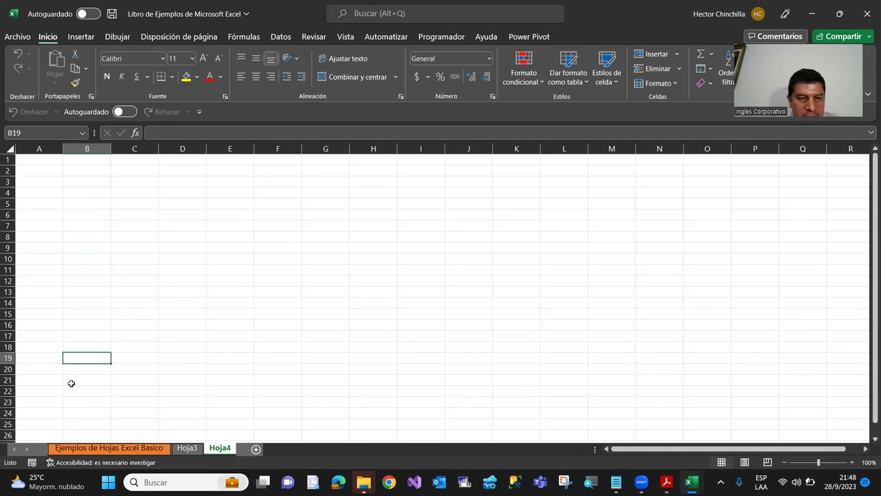
pyautogui.click(124, 448)
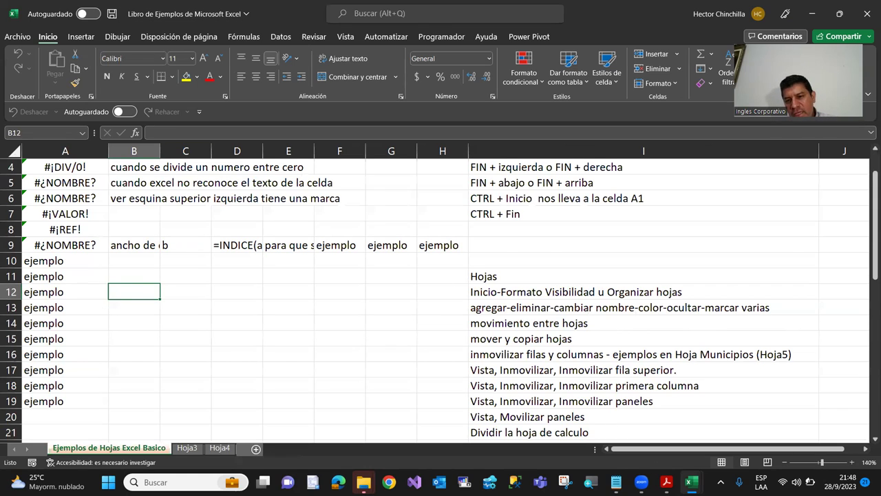
# Step: Bring Municipios forward from its taskbar preview, select cells A8 and A5, then Alt+Tab back to it
pyautogui.moveTo(690, 481)
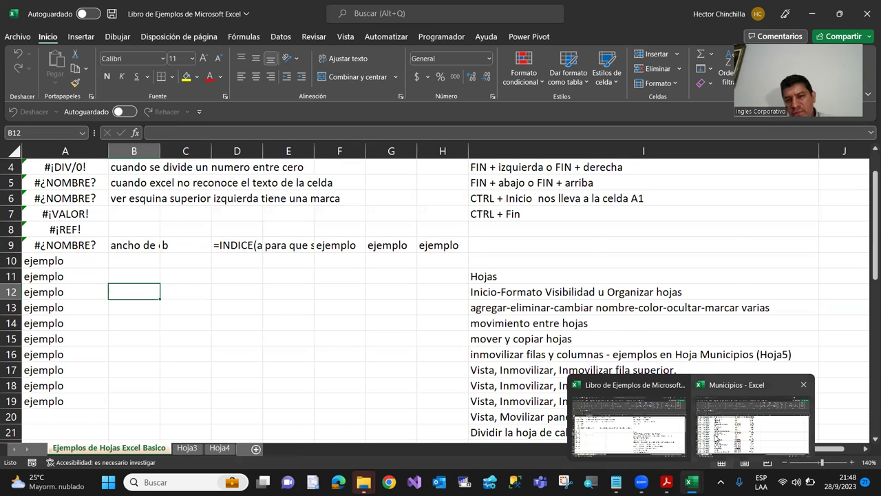
pyautogui.click(706, 446)
pyautogui.click(163, 246)
pyautogui.click(83, 256)
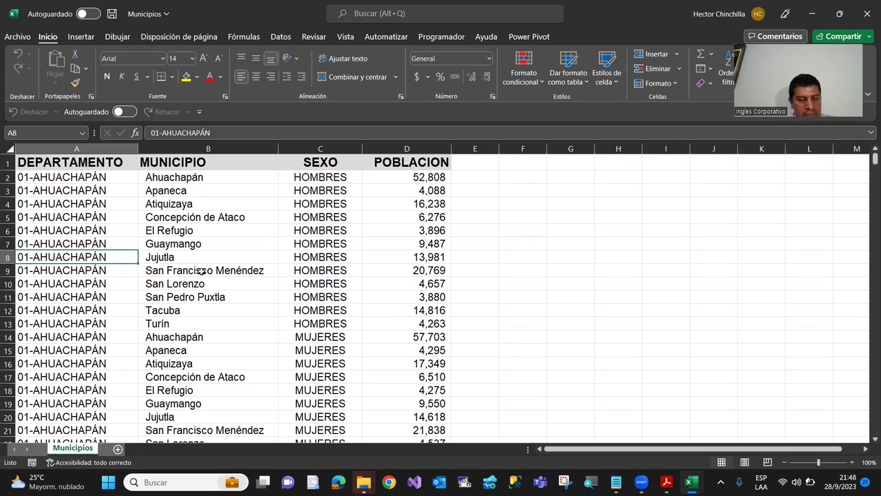
pyautogui.click(80, 215)
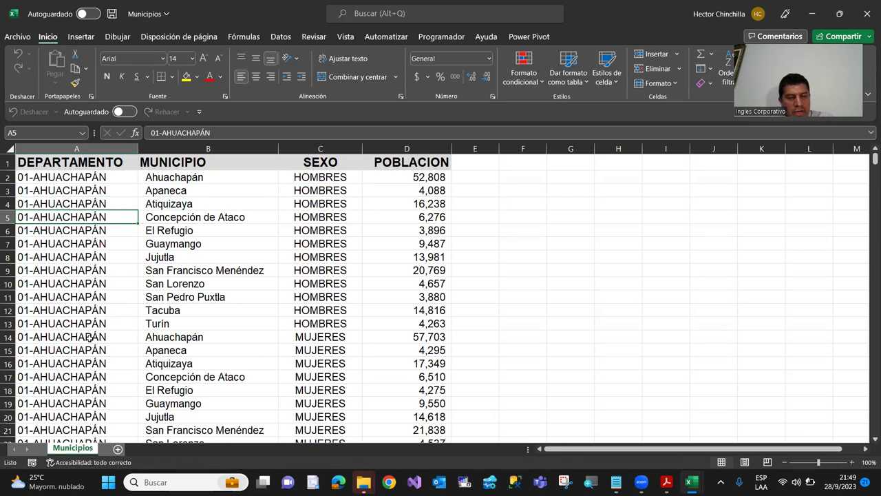
pyautogui.hotkey('alt', 'Tab')
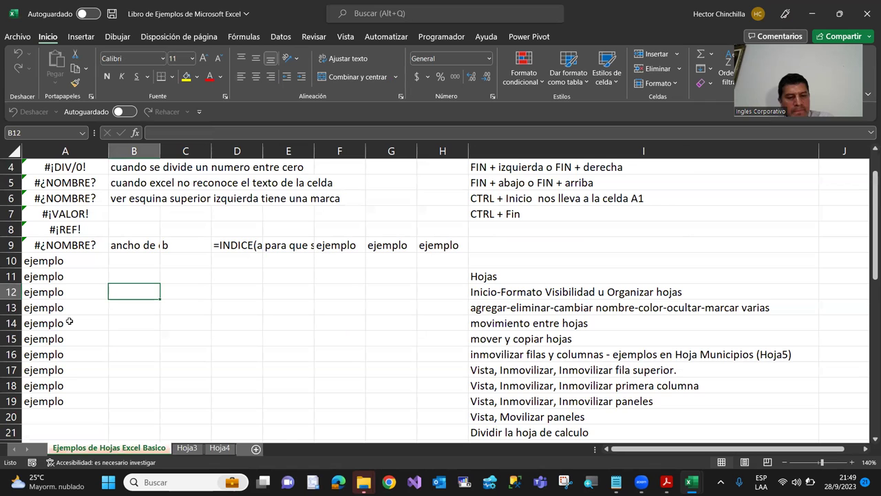
pyautogui.hotkey('alt', 'Tab')
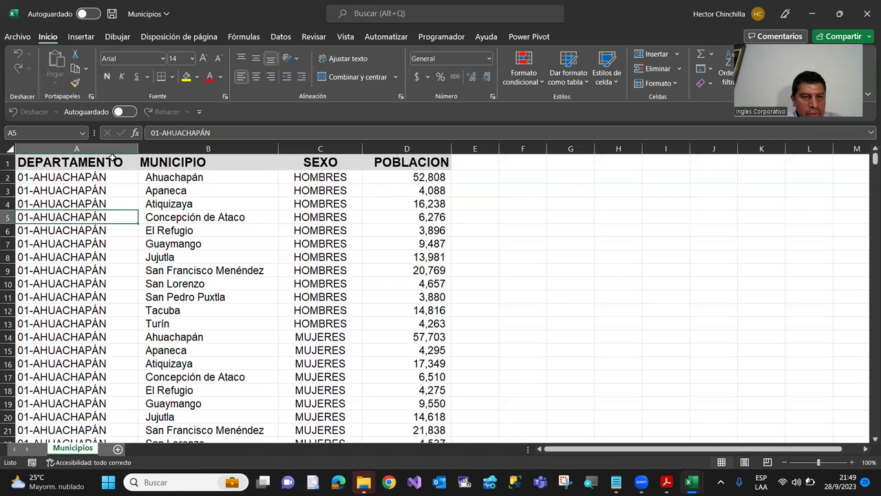
# Step: Copy the Municipios sheet into Libro de Ejemplos de Microsoft Excel, placed after all sheets
pyautogui.rightClick(88, 450)
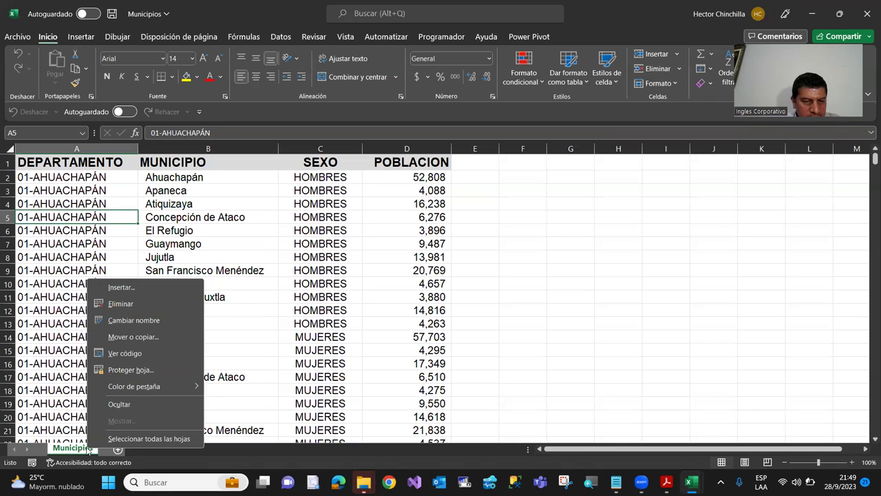
pyautogui.click(97, 337)
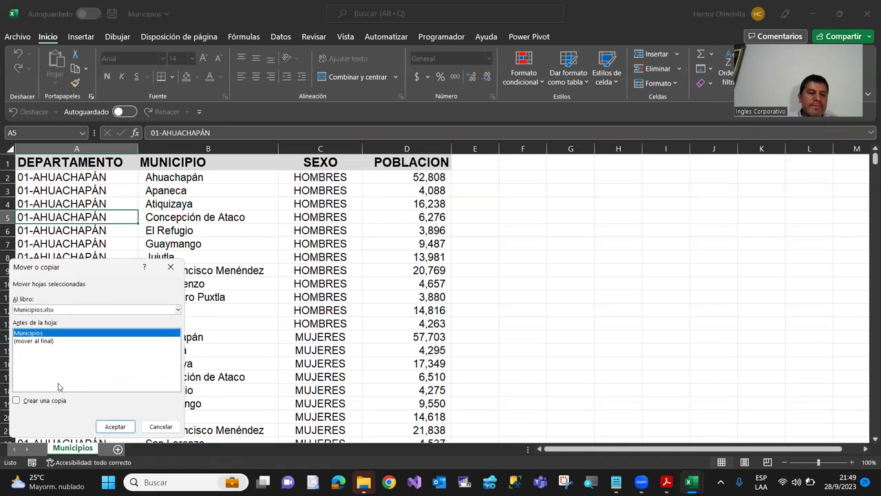
pyautogui.moveTo(100, 273); pyautogui.dragTo(260, 221)
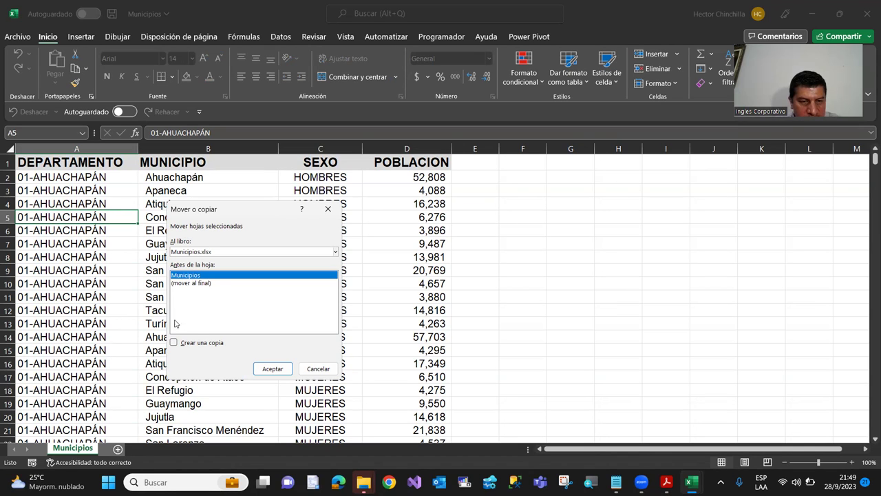
pyautogui.click(173, 343)
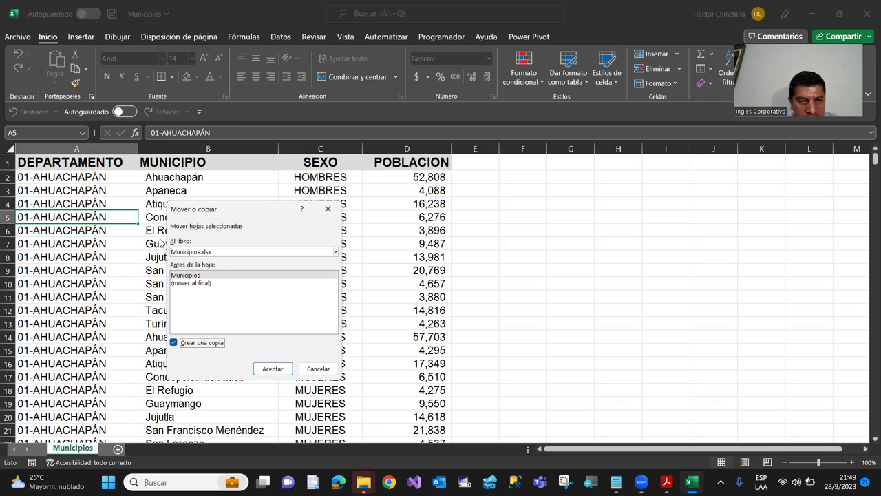
pyautogui.click(336, 252)
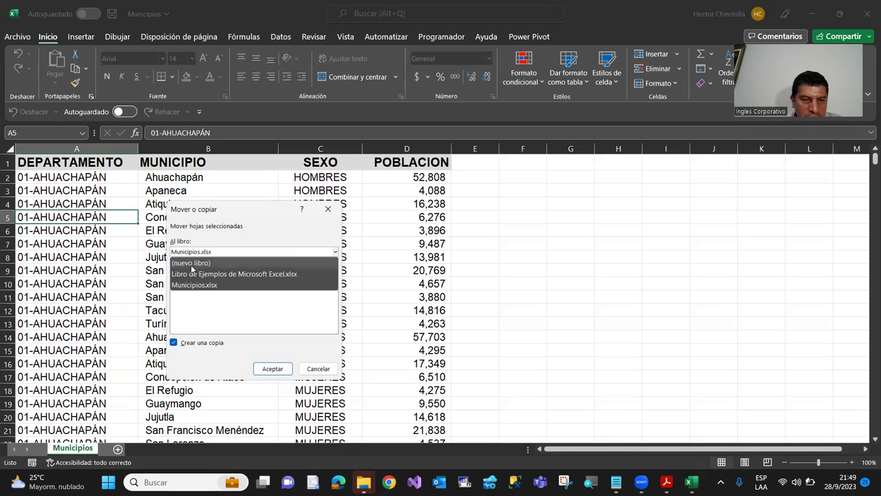
pyautogui.click(261, 275)
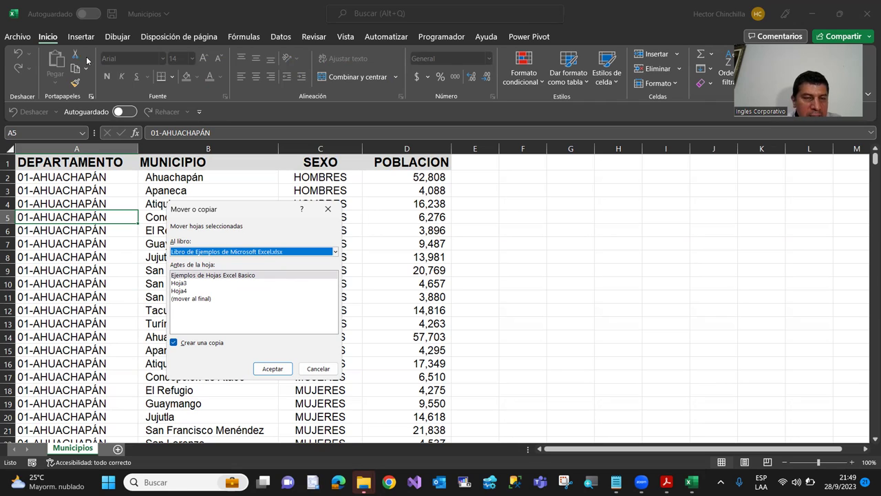
pyautogui.click(186, 300)
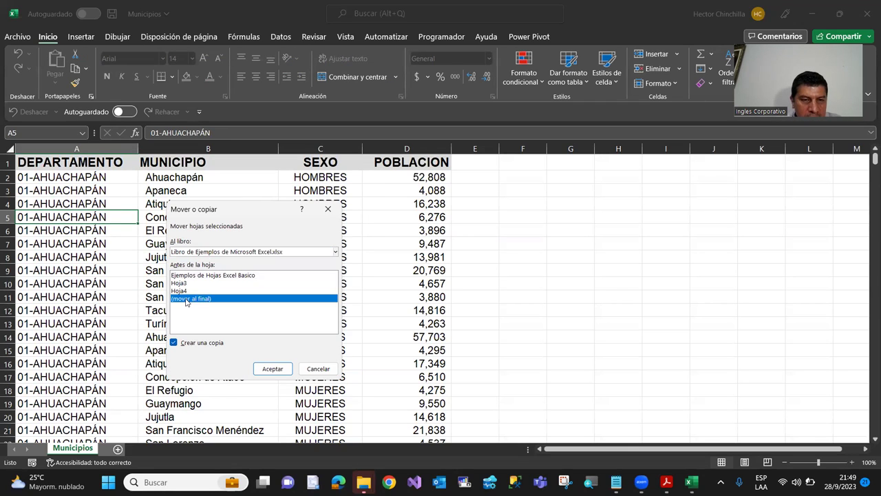
pyautogui.click(274, 370)
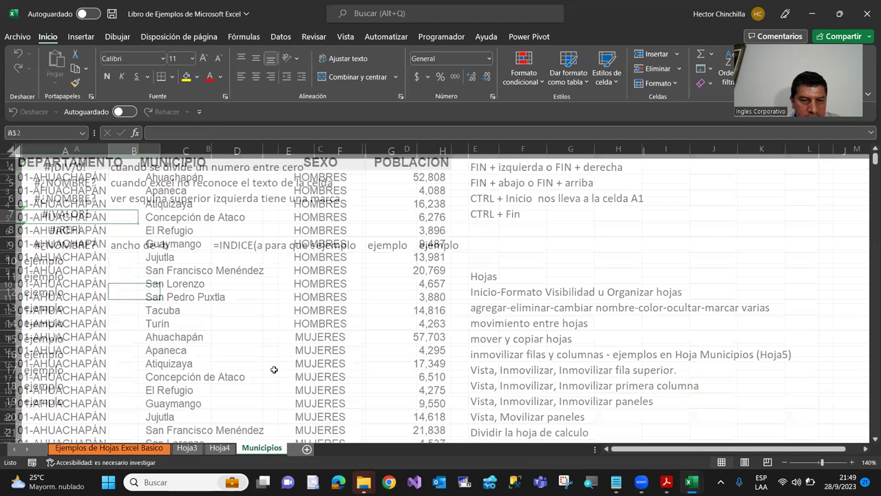
# Step: Check the Ahuachapán and Jujutla entries, then go to the Ejemplos de Hojas Excel Basico sheet
pyautogui.click(190, 340)
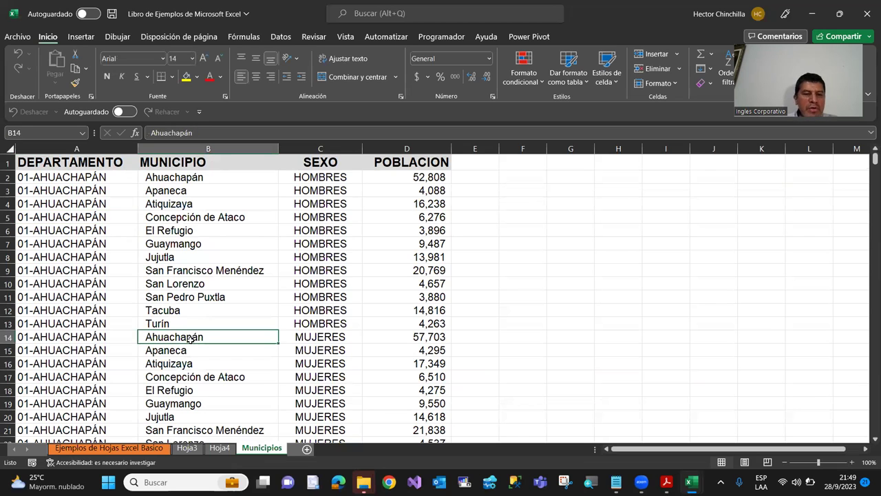
pyautogui.click(137, 448)
pyautogui.click(256, 448)
pyautogui.click(189, 259)
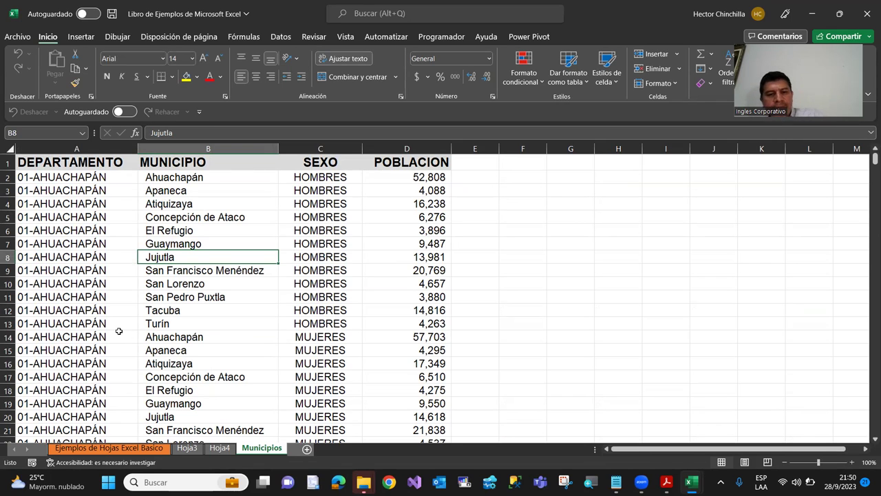
pyautogui.click(105, 448)
pyautogui.click(335, 292)
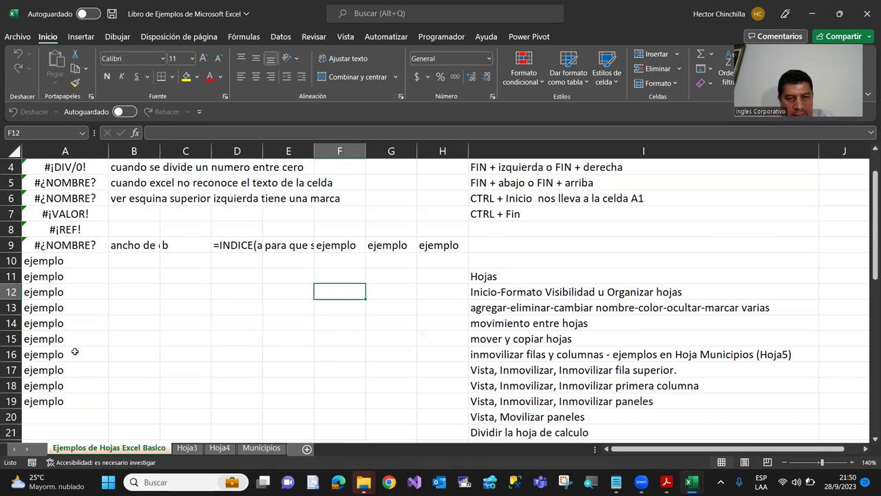
pyautogui.rightClick(106, 453)
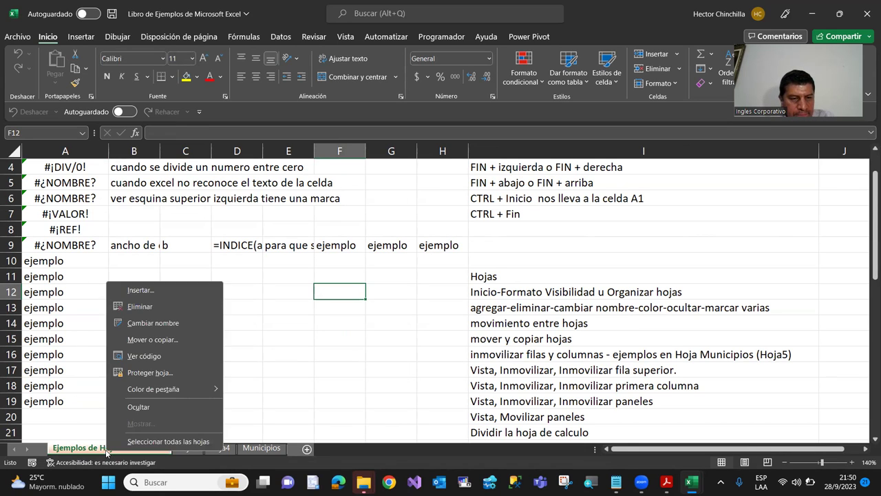
pyautogui.click(138, 339)
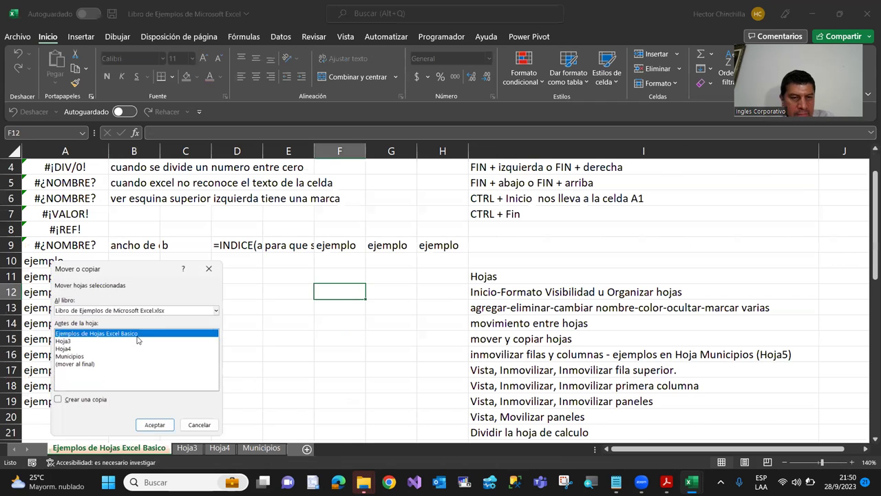
pyautogui.click(56, 401)
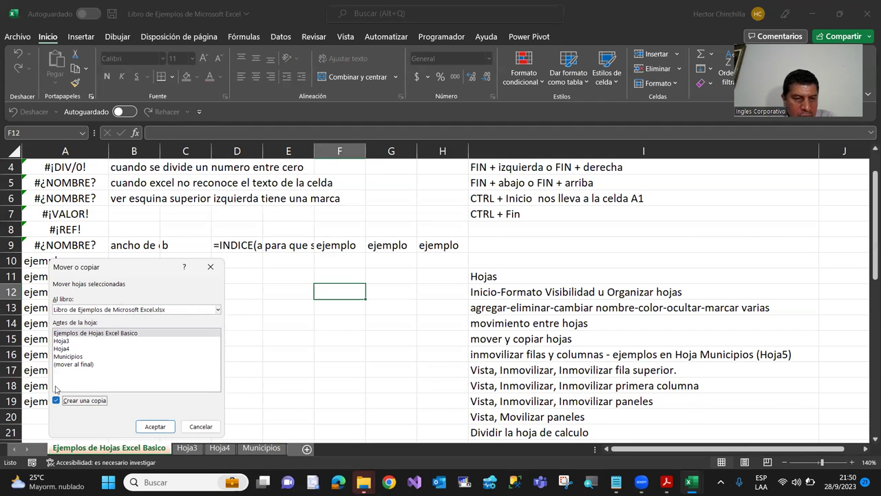
pyautogui.click(57, 400)
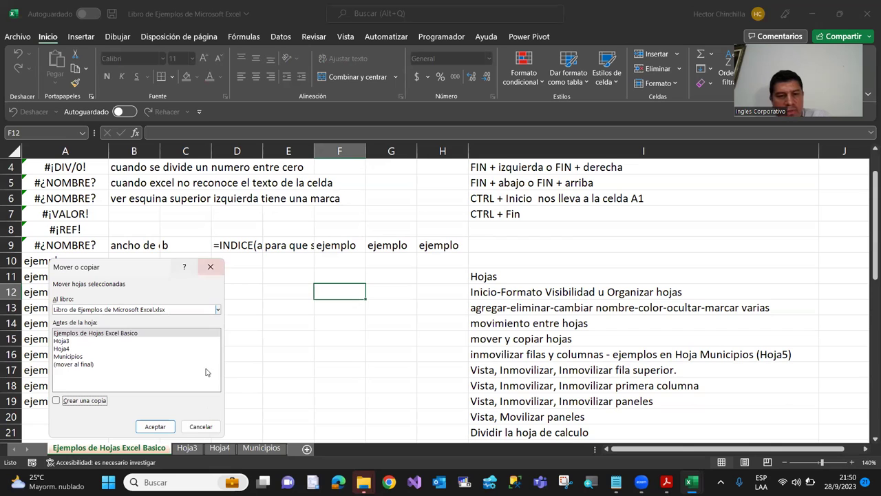
pyautogui.click(193, 427)
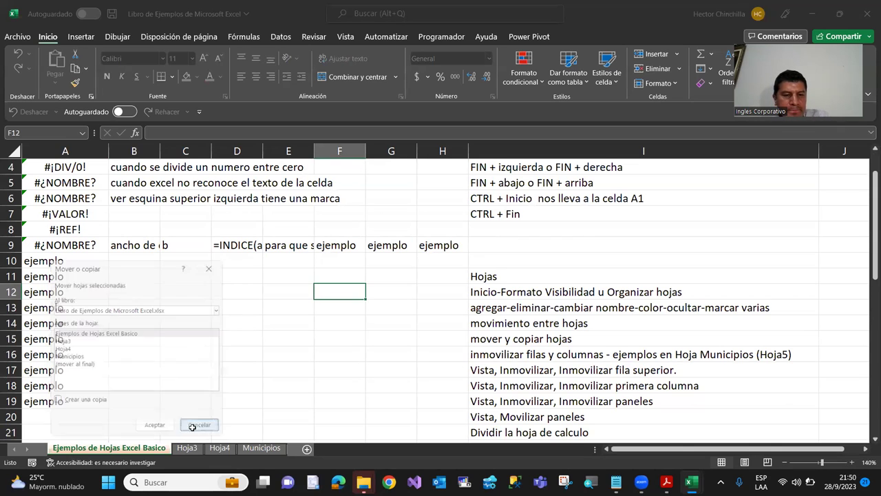
pyautogui.click(223, 304)
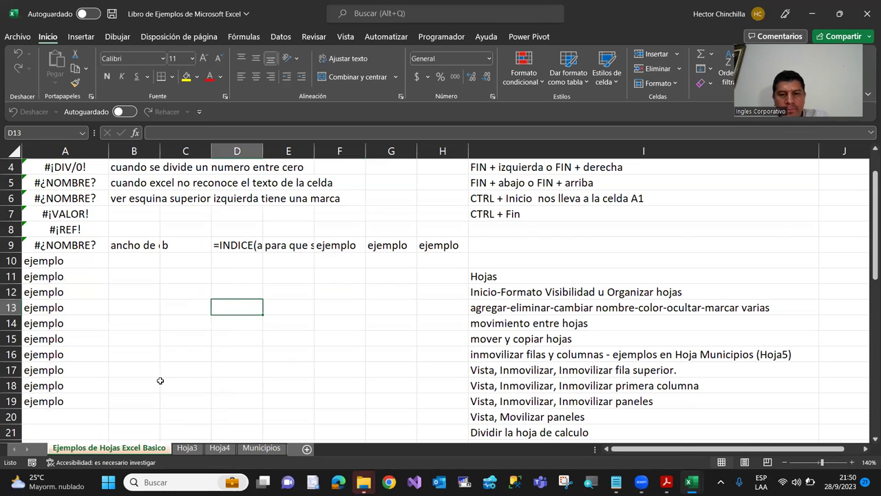
pyautogui.click(376, 343)
pyautogui.scroll(-1, 261, 343)
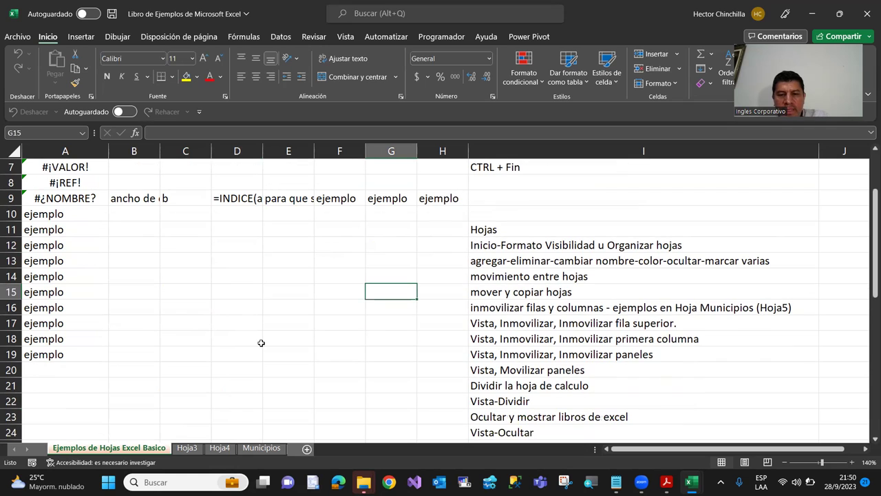
pyautogui.scroll(-1, 260, 343)
pyautogui.scroll(1, 260, 343)
pyautogui.scroll(1, 260, 342)
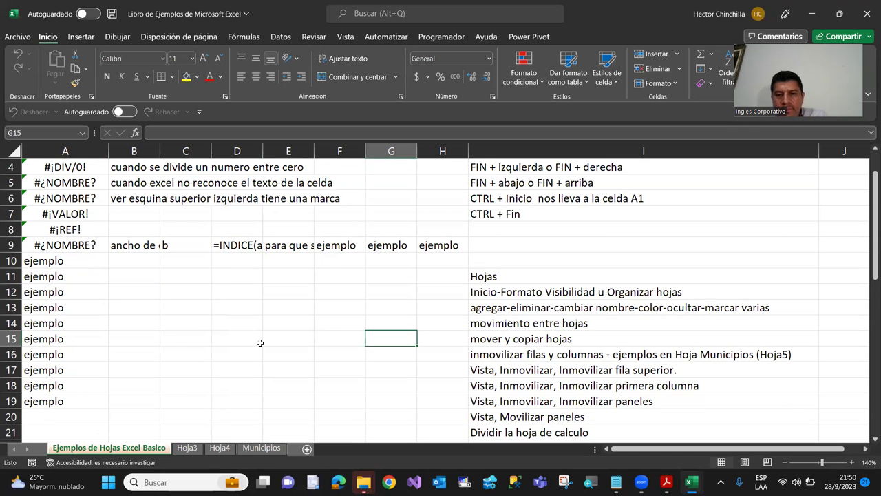
pyautogui.click(321, 309)
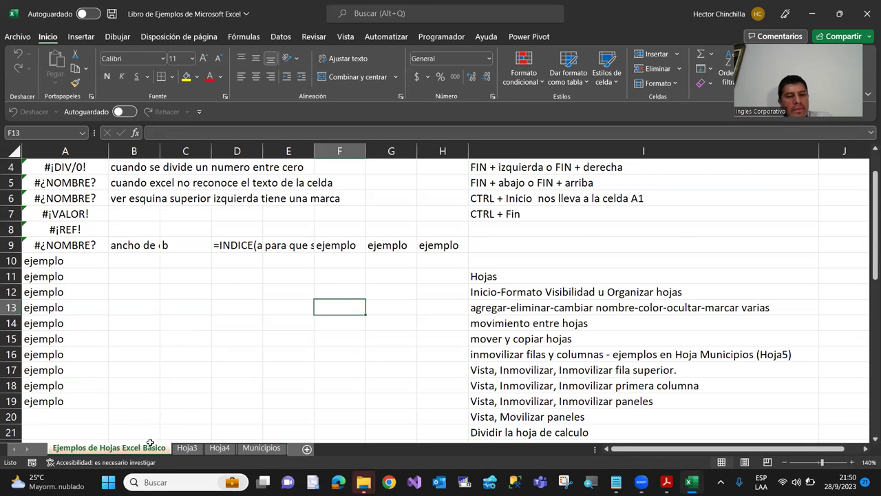
# Step: Create a copy of the Basico sheet at the end, named 'Ejemplos de Hojas Excel Bas (2)'
pyautogui.rightClick(138, 450)
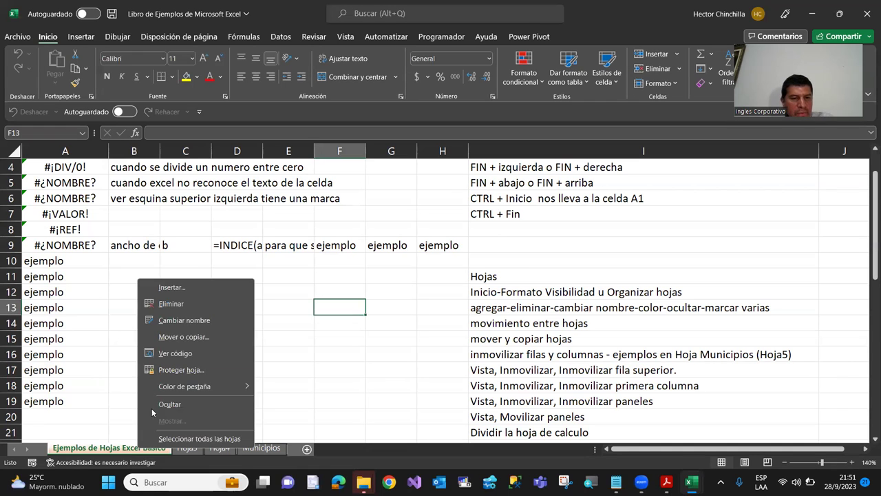
pyautogui.click(174, 337)
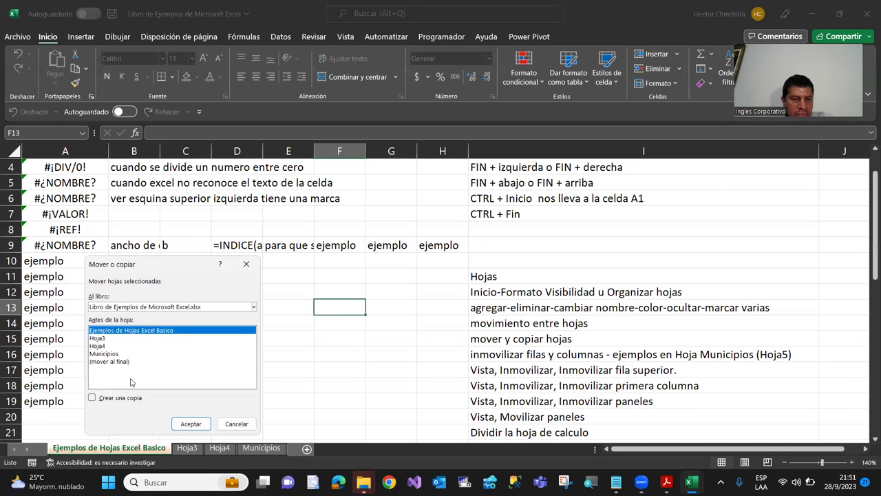
pyautogui.click(92, 399)
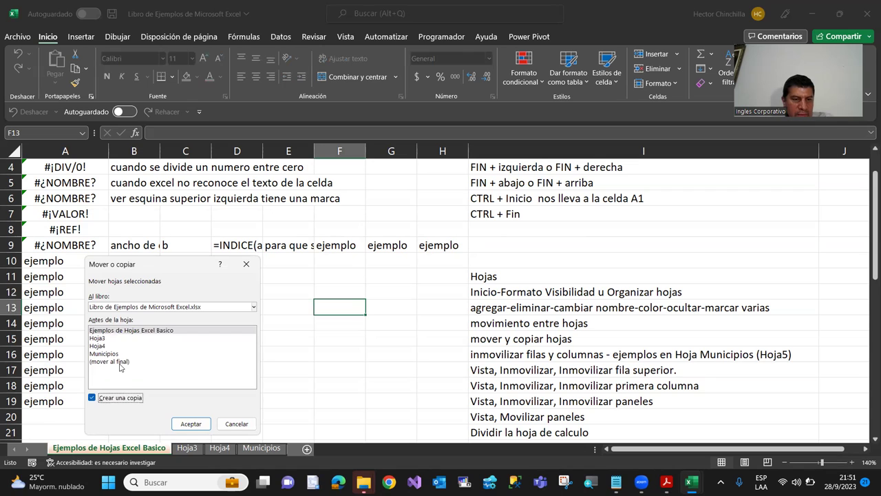
pyautogui.click(121, 367)
pyautogui.click(190, 424)
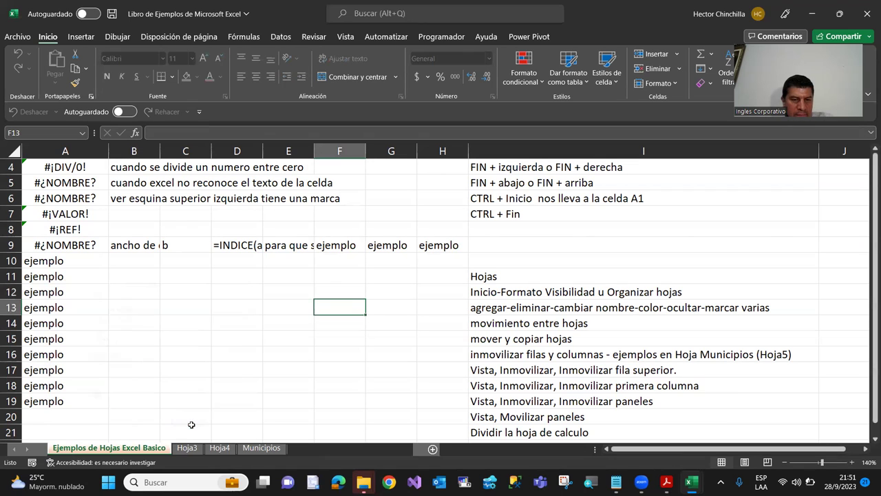
# Step: Reopen Mover o copiar for the Basico sheet and cancel without changes
pyautogui.rightClick(125, 447)
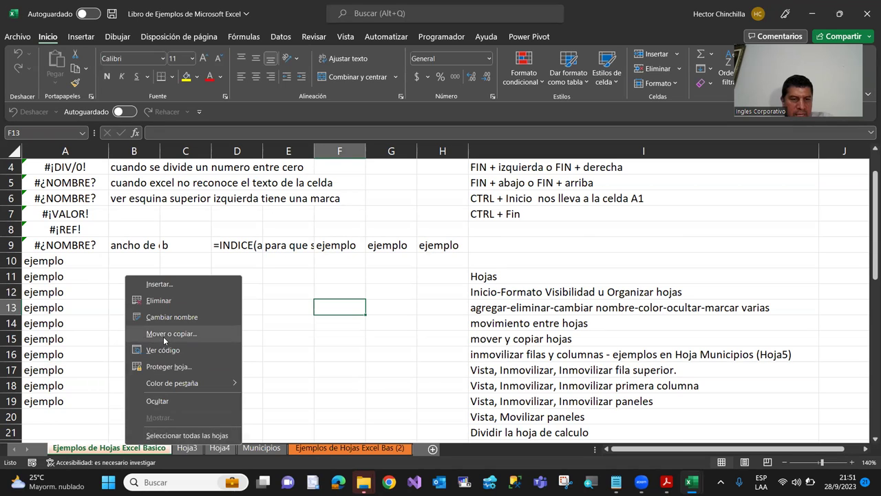
pyautogui.click(165, 334)
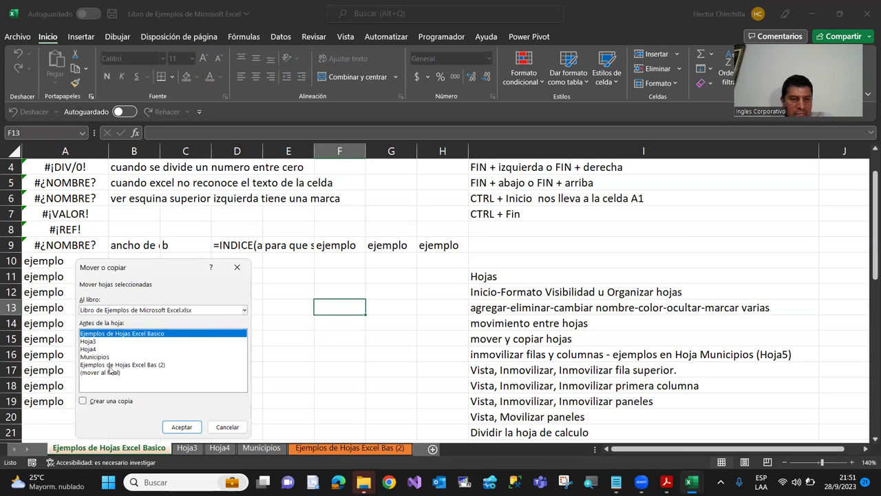
pyautogui.click(220, 428)
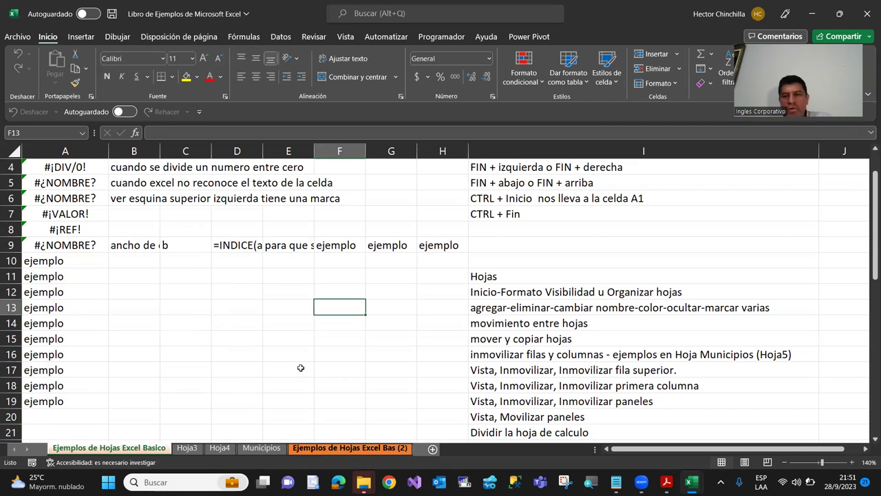
pyautogui.click(233, 310)
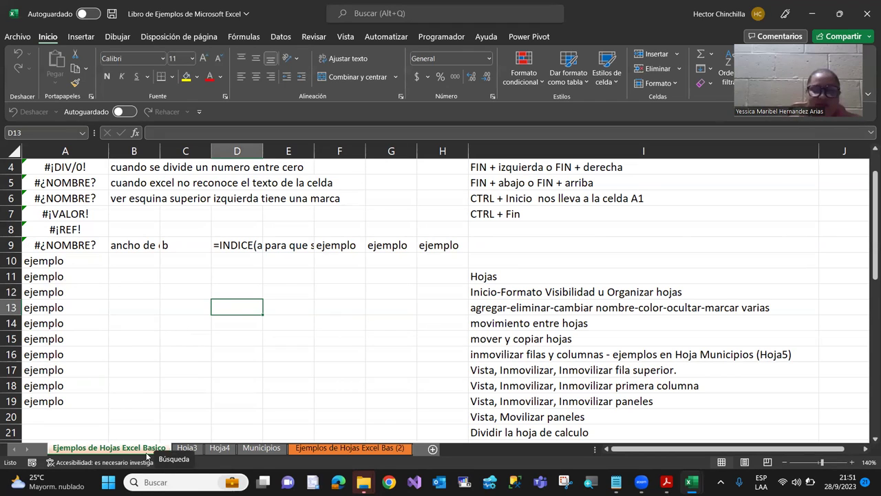
pyautogui.click(320, 449)
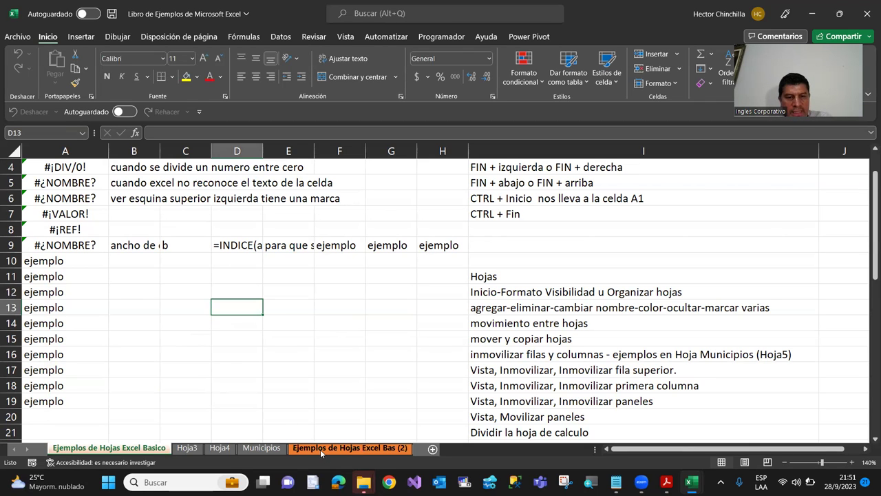
pyautogui.click(320, 449)
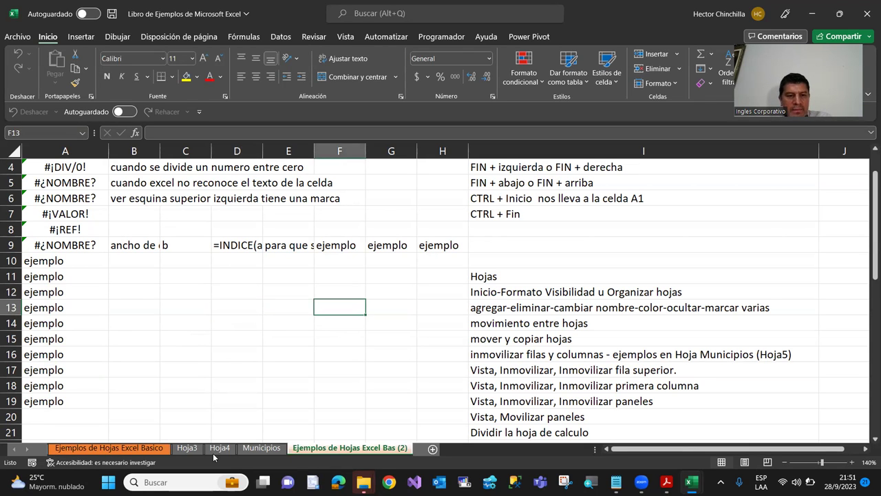
pyautogui.click(165, 448)
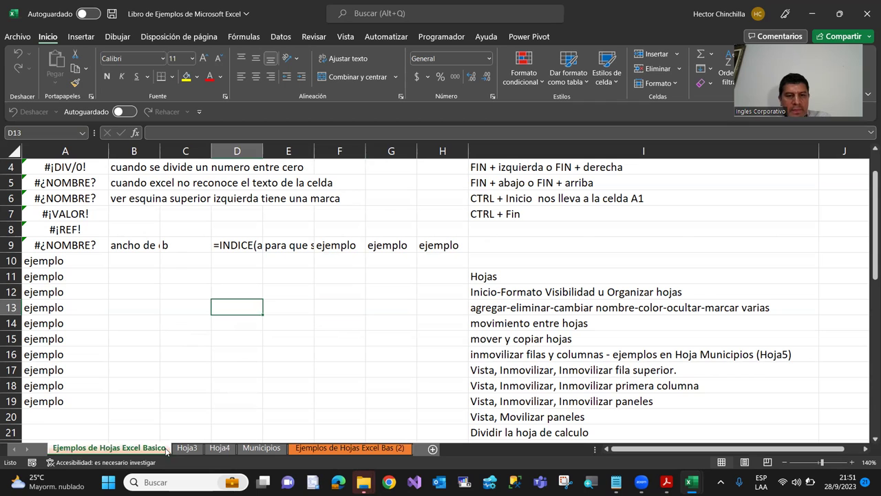
pyautogui.click(48, 168)
pyautogui.hotkey('ctrl', 'Home')
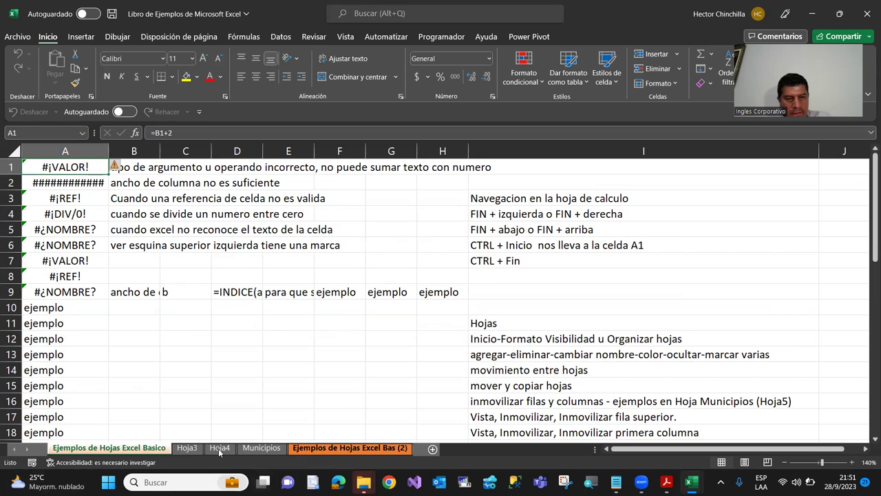
pyautogui.click(330, 448)
pyautogui.click(137, 329)
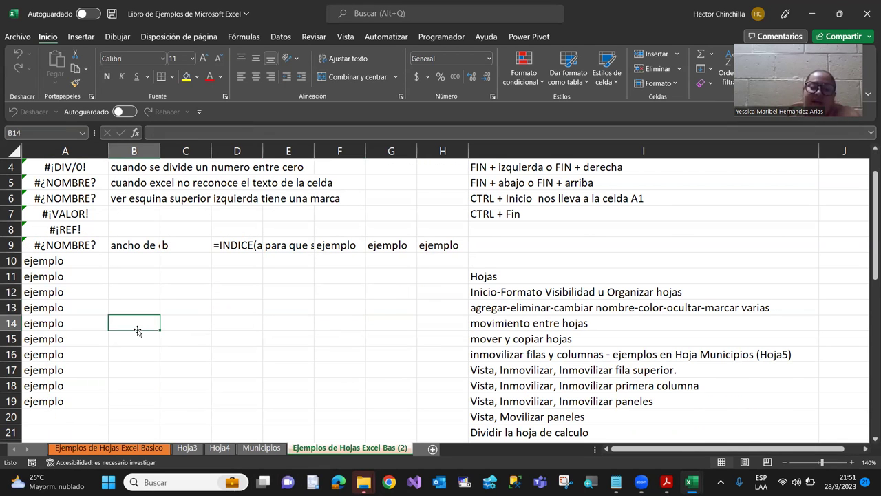
pyautogui.hotkey('ctrl', 'Home')
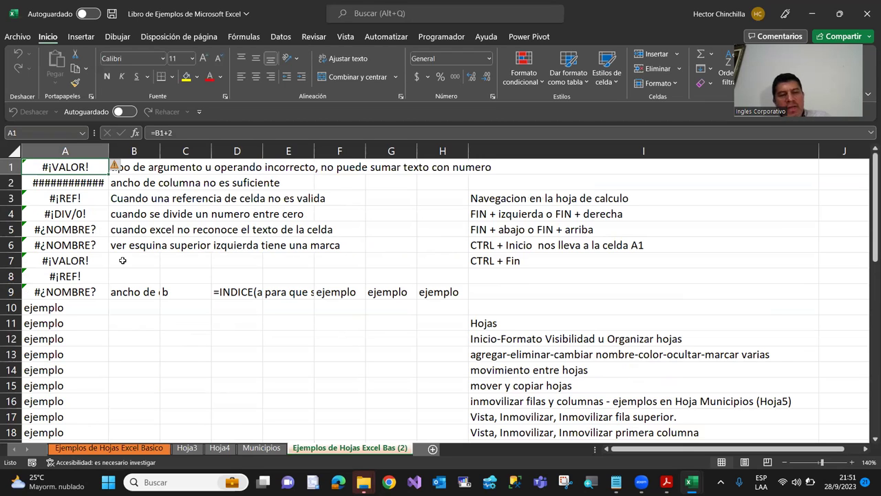
pyautogui.click(79, 249)
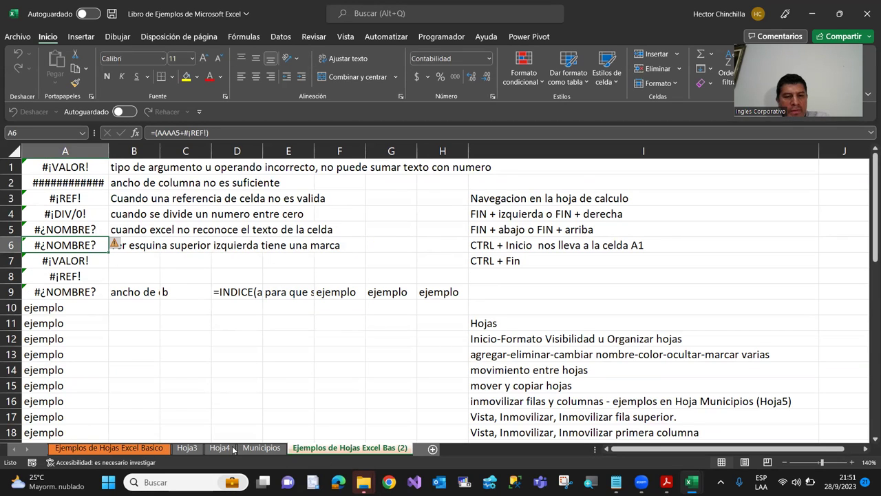
pyautogui.click(138, 448)
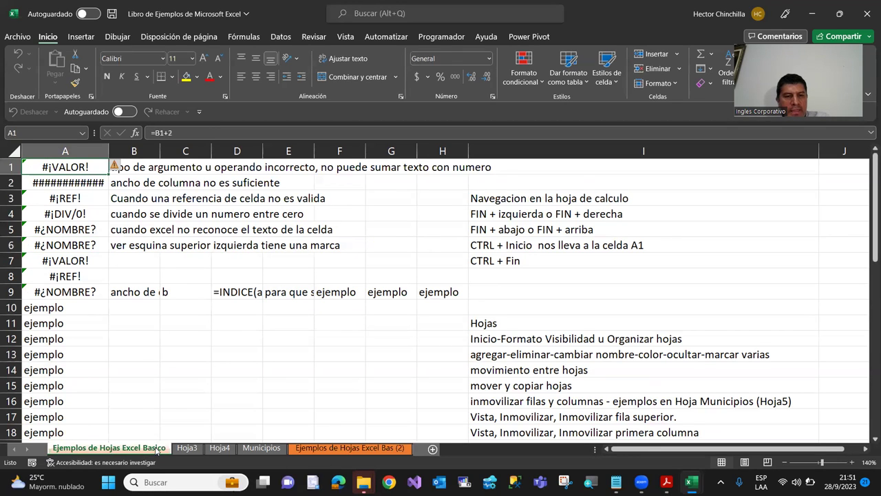
pyautogui.click(333, 448)
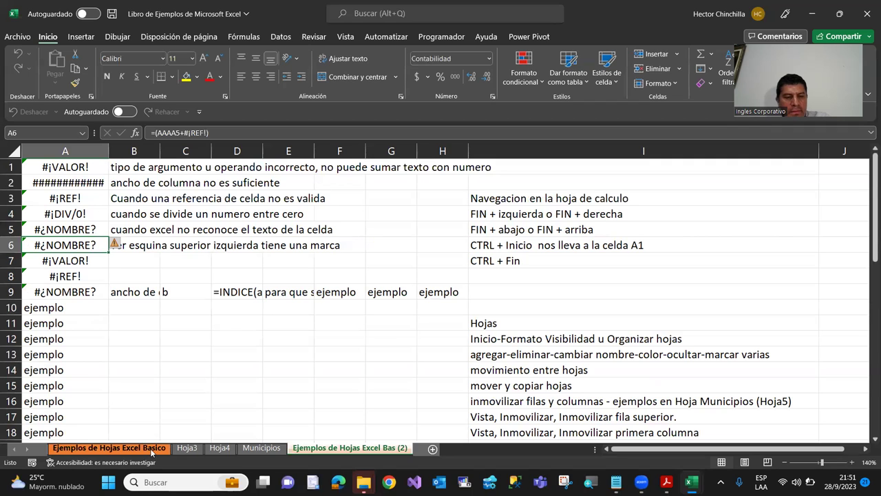
pyautogui.click(152, 451)
pyautogui.click(356, 451)
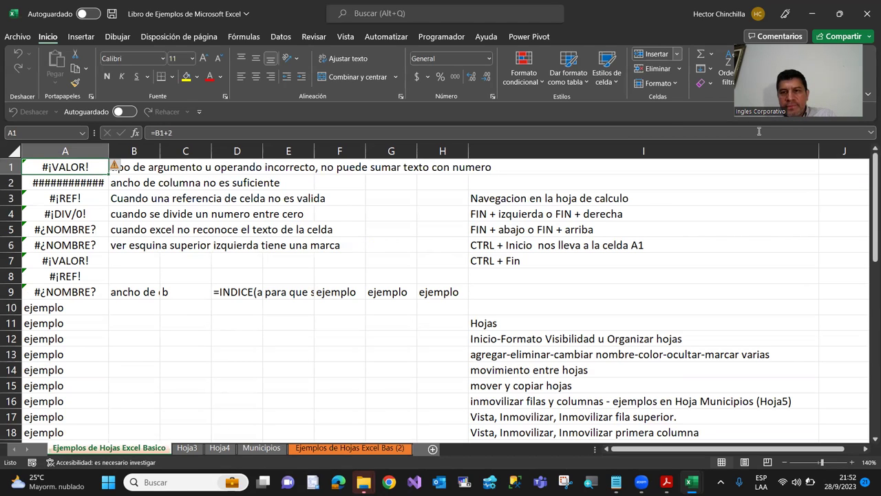
# Step: Dismiss the Insert choices, select D7, and open then dismiss the first sheet's tab menu twice
pyautogui.click(676, 54)
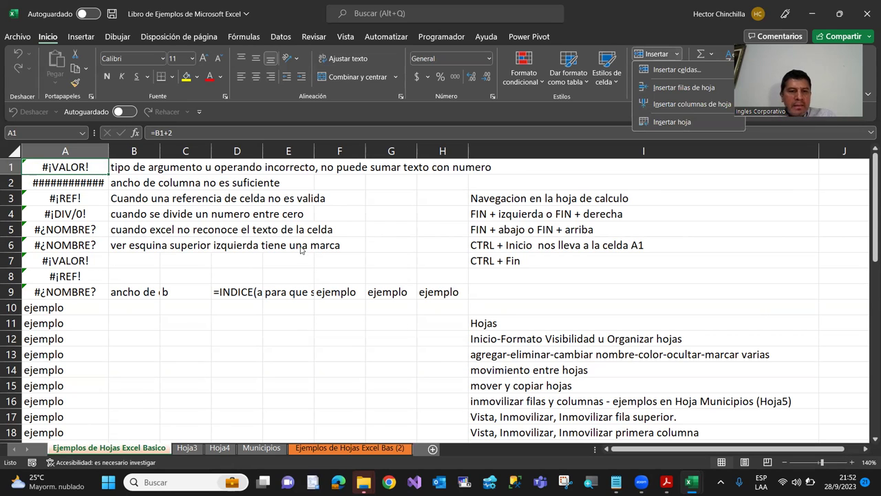
pyautogui.click(227, 264)
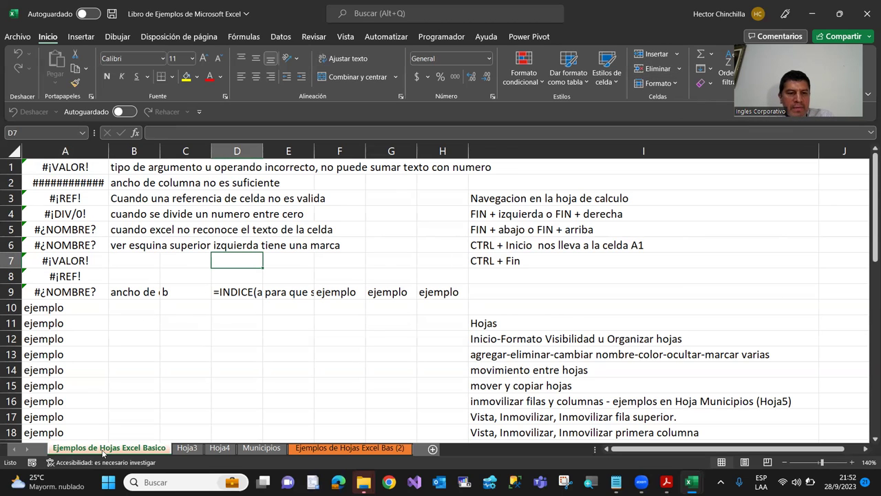
pyautogui.rightClick(104, 451)
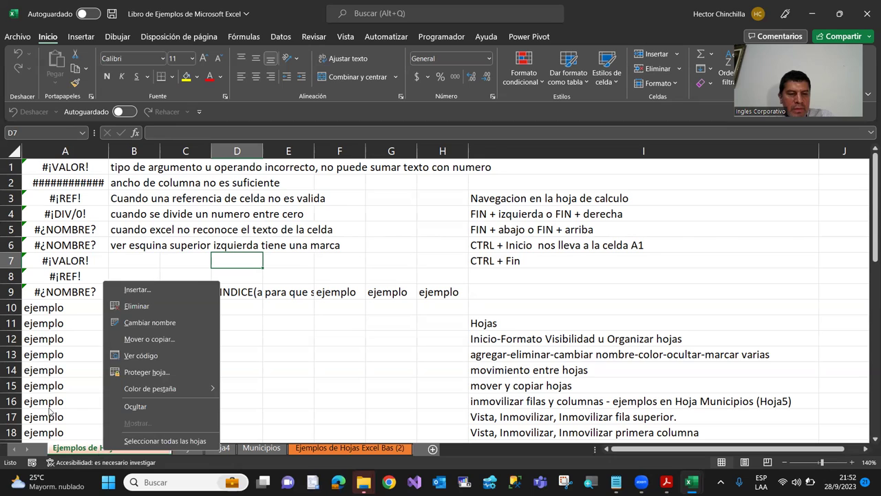
pyautogui.press('Escape')
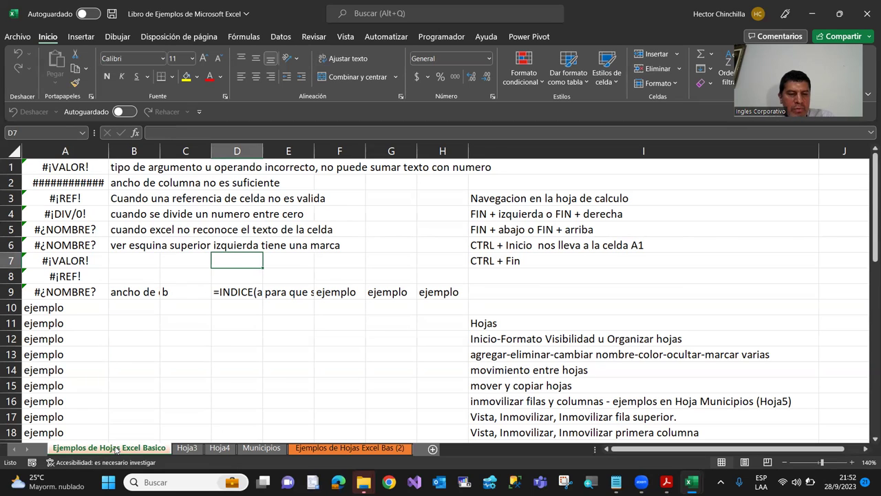
pyautogui.rightClick(117, 450)
pyautogui.press('Escape')
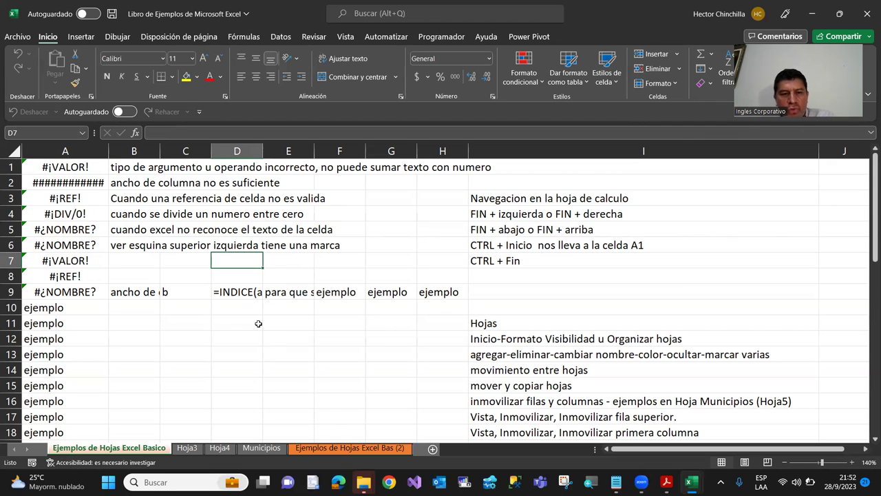
# Step: Compare the Bas (2) copy with the Basico original, ending on Bas (2)
pyautogui.click(327, 448)
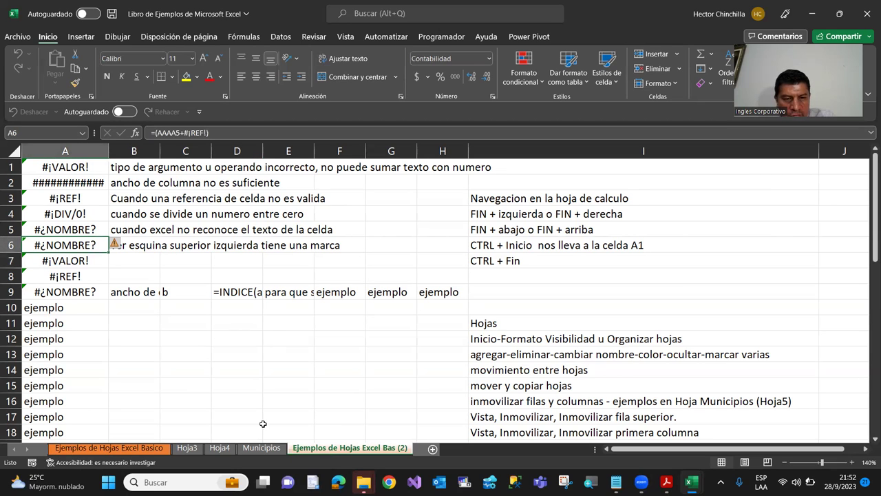
pyautogui.click(159, 448)
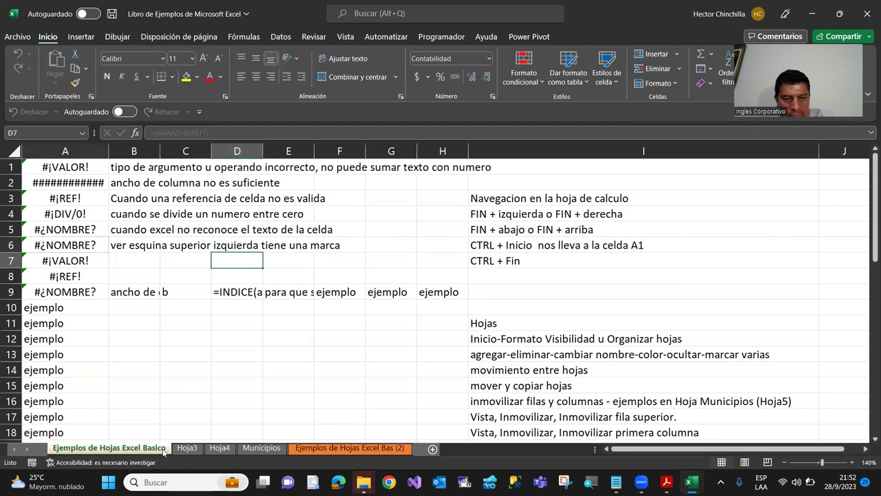
pyautogui.click(337, 448)
# Step: Delete 'Ejemplos de Hojas Excel Bas (2)' with Eliminar and go back to the Basico sheet
pyautogui.rightClick(337, 449)
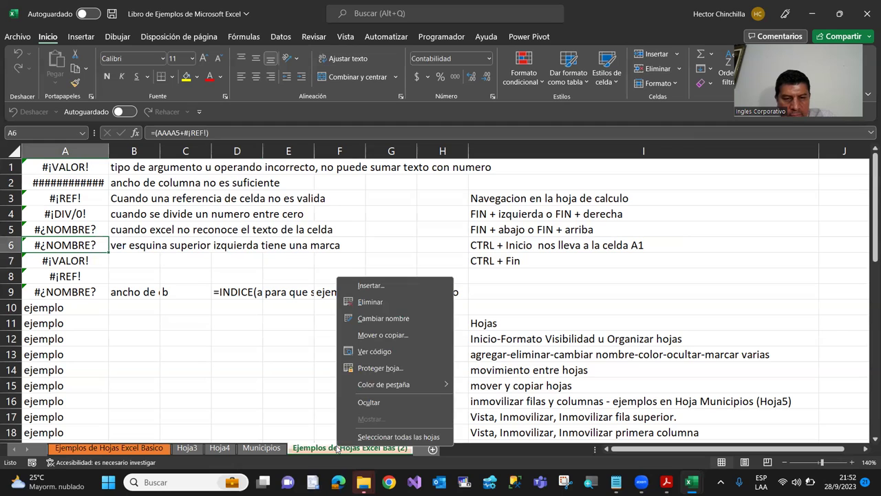
pyautogui.click(357, 303)
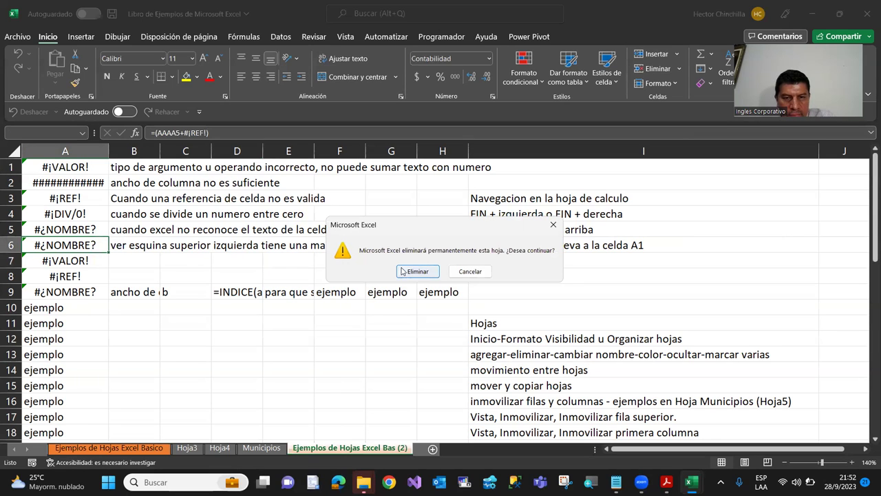
pyautogui.click(406, 275)
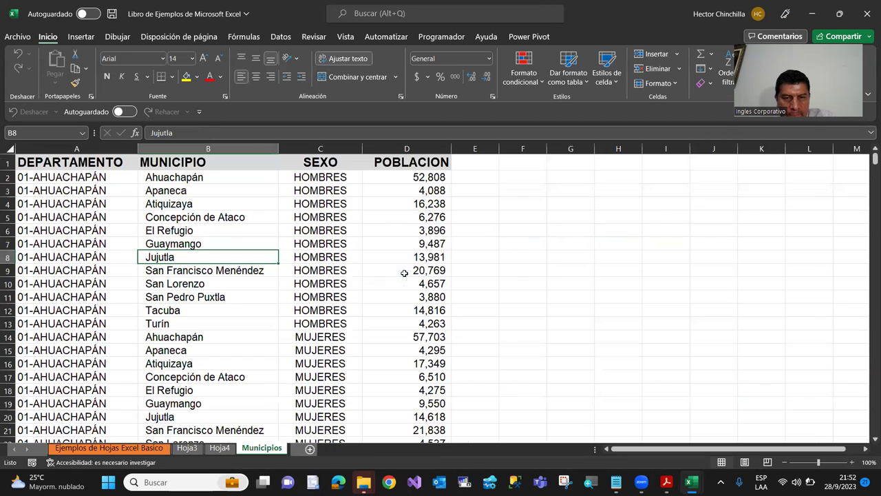
pyautogui.click(102, 449)
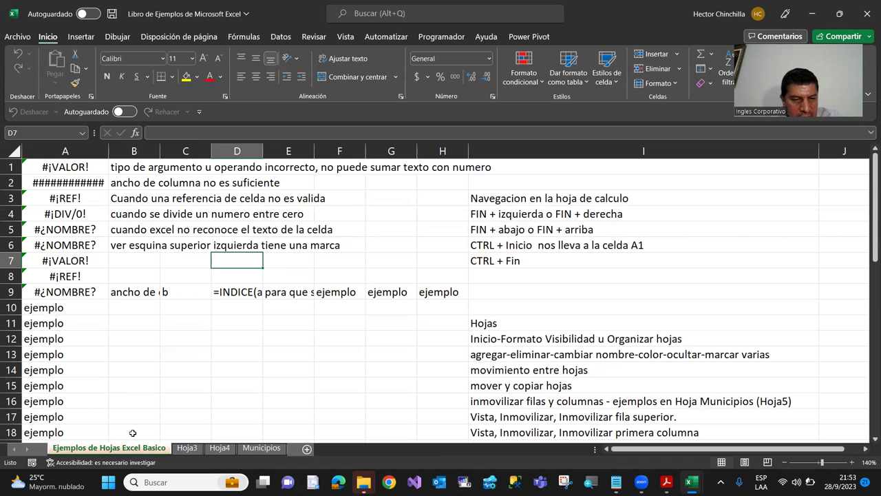
# Step: Drag the Basico sheet tab to last position, then first, then last again
pyautogui.moveTo(135, 449); pyautogui.dragTo(262, 441)
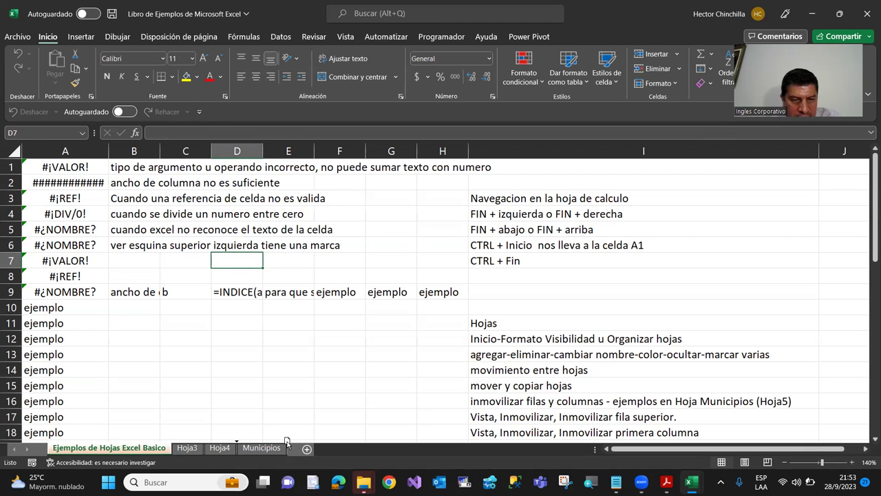
pyautogui.moveTo(262, 441); pyautogui.dragTo(292, 444)
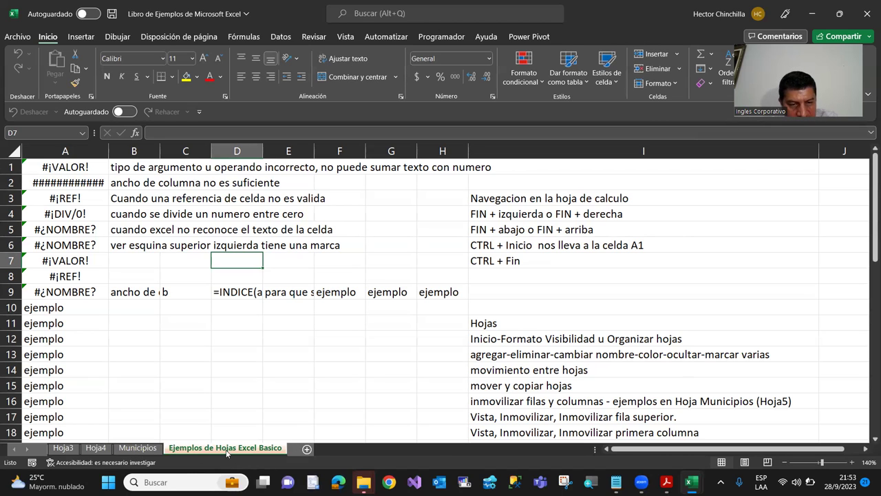
pyautogui.moveTo(231, 449); pyautogui.dragTo(112, 449)
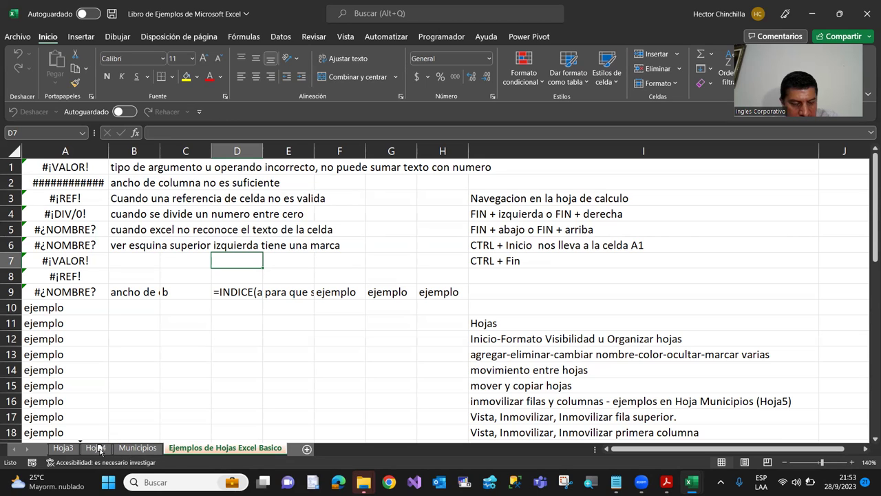
pyautogui.moveTo(113, 449); pyautogui.dragTo(65, 452)
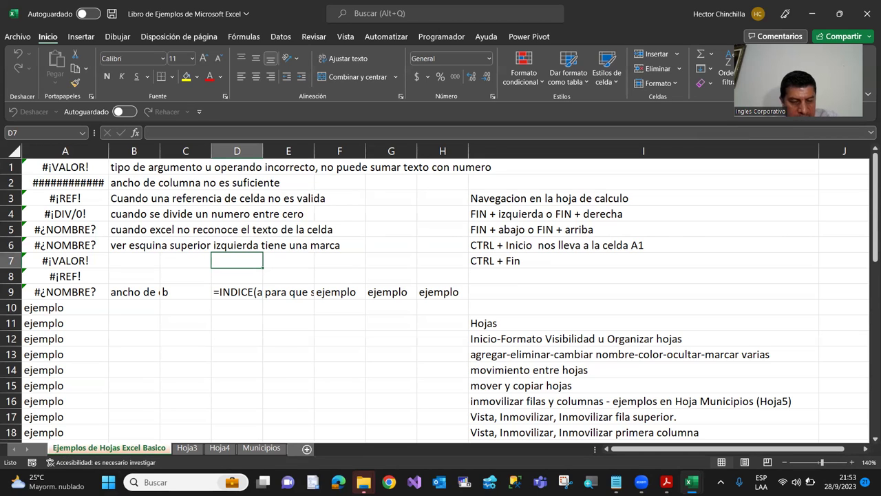
pyautogui.moveTo(149, 449); pyautogui.dragTo(290, 455)
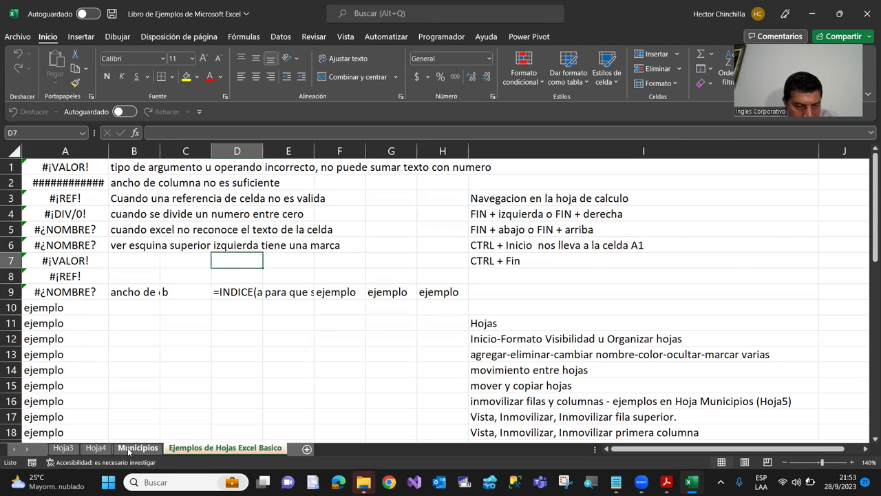
# Step: Drag Municipios to the first tab position and flip between sheets, ending on Municipios
pyautogui.click(129, 451)
pyautogui.moveTo(136, 451); pyautogui.dragTo(71, 454)
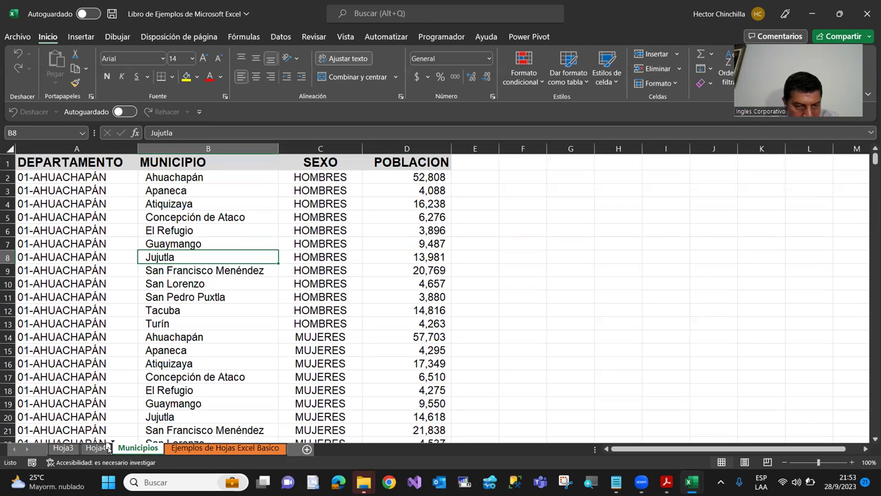
pyautogui.hotkey('ctrl', 'pagedown')
pyautogui.hotkey('ctrl', 'pagedown')
pyautogui.hotkey('ctrl', 'pagedown')
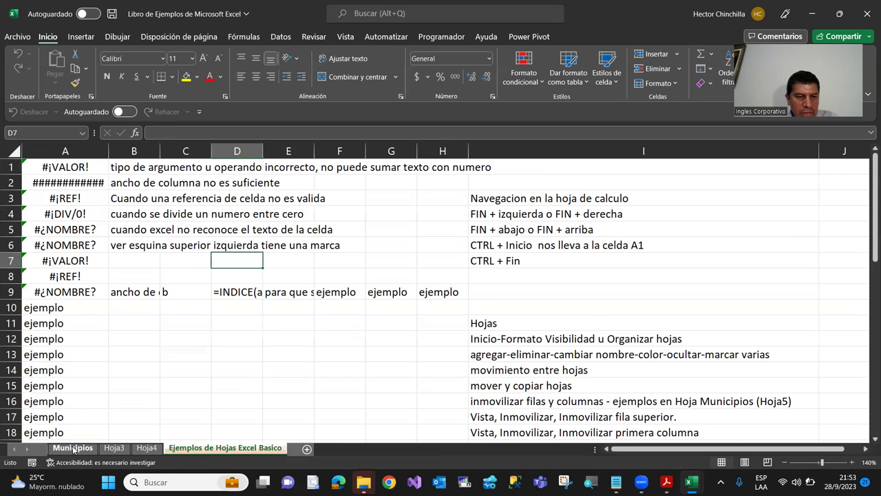
pyautogui.click(72, 449)
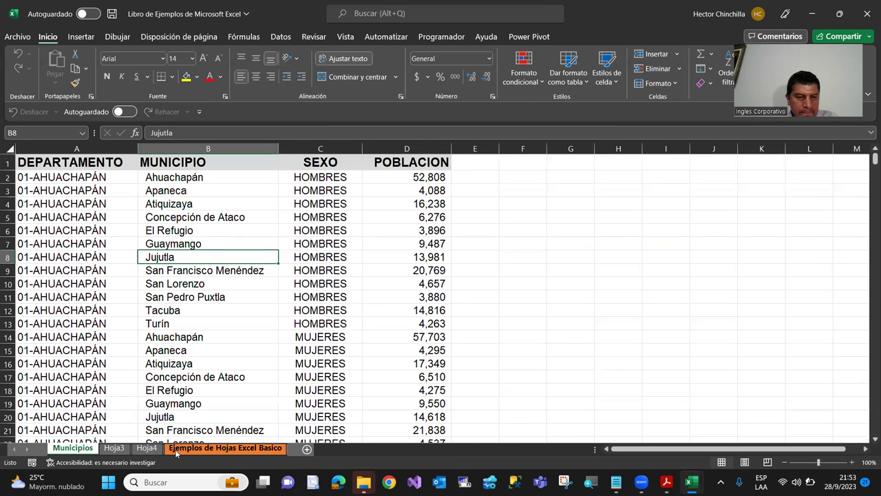
pyautogui.click(176, 451)
pyautogui.click(83, 450)
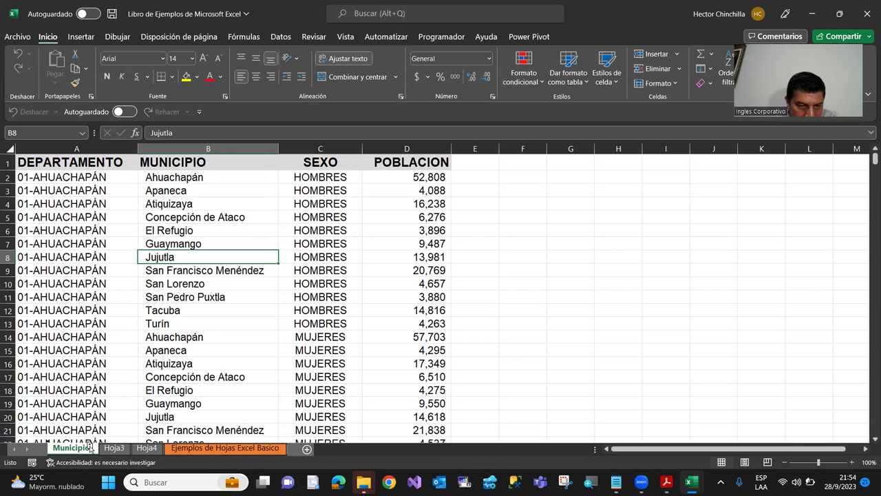
# Step: Ctrl-drag the Municipios tab to create Municipios (2), comparing it and selecting A16, A14, A12
pyautogui.moveTo(90, 448); pyautogui.dragTo(301, 448)
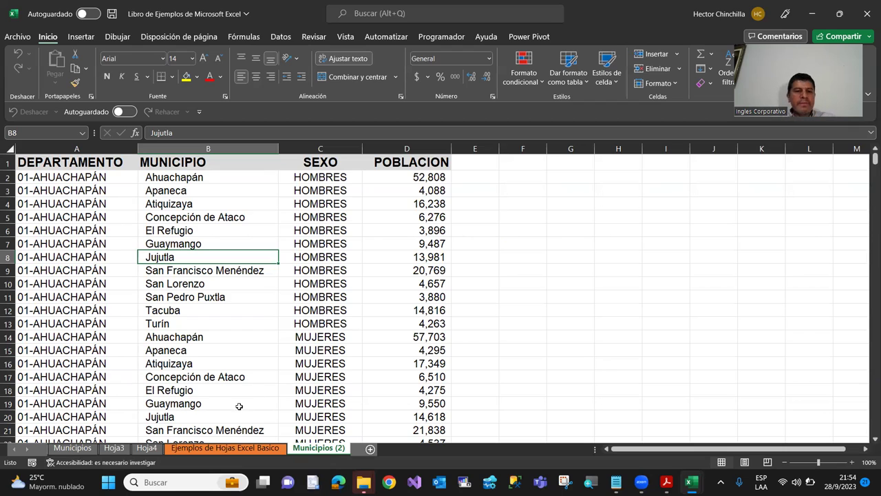
pyautogui.click(72, 447)
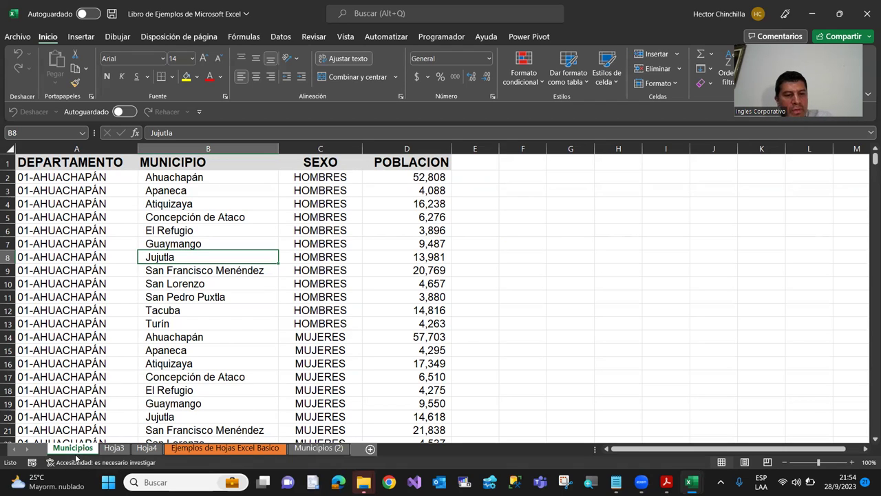
pyautogui.click(308, 448)
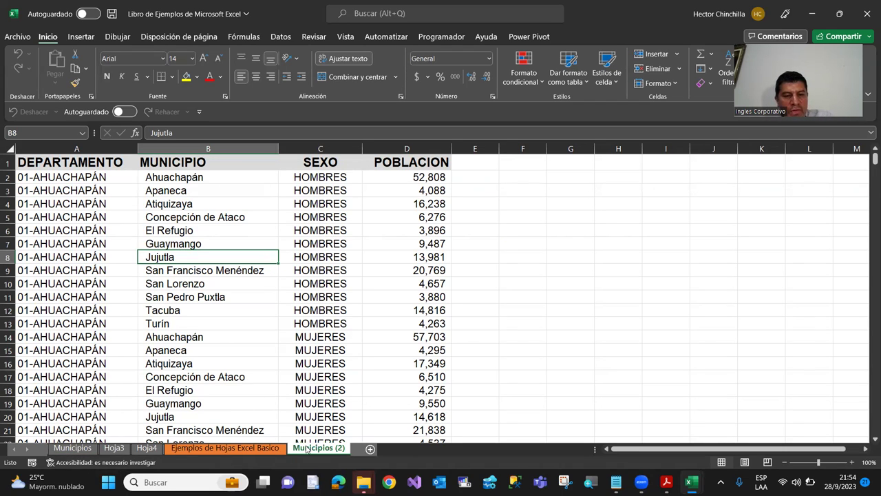
pyautogui.click(72, 448)
pyautogui.click(81, 364)
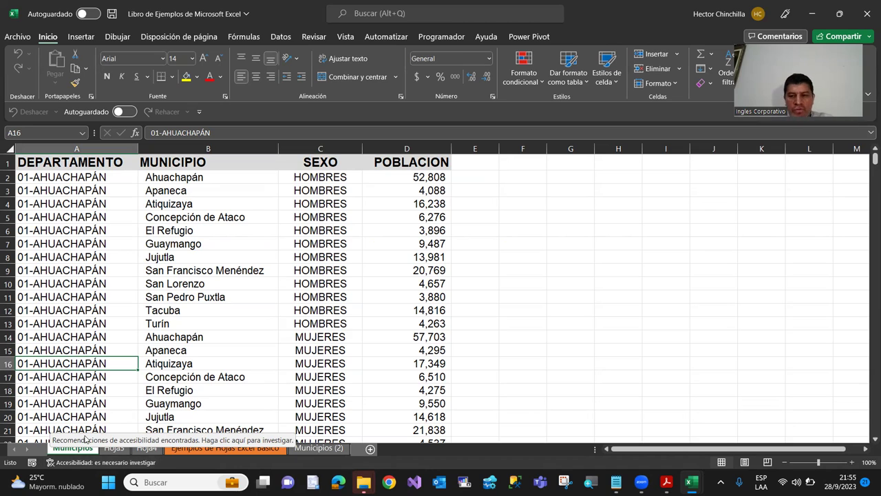
pyautogui.click(48, 336)
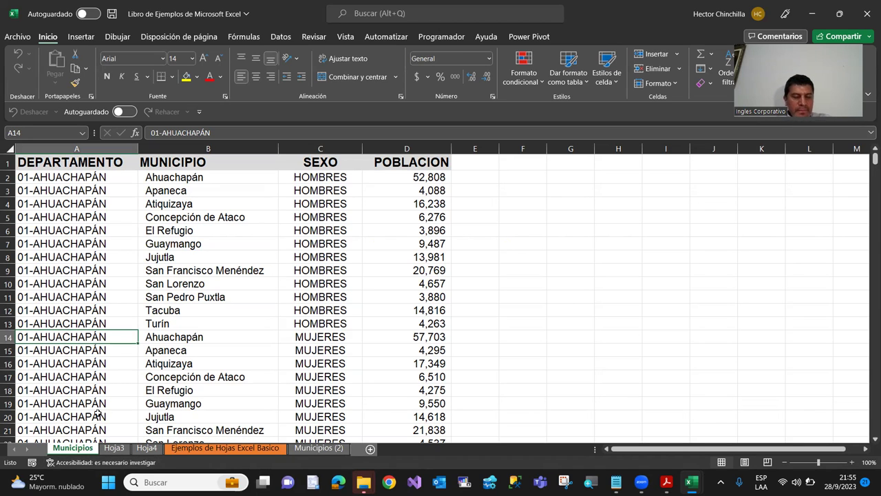
pyautogui.click(80, 309)
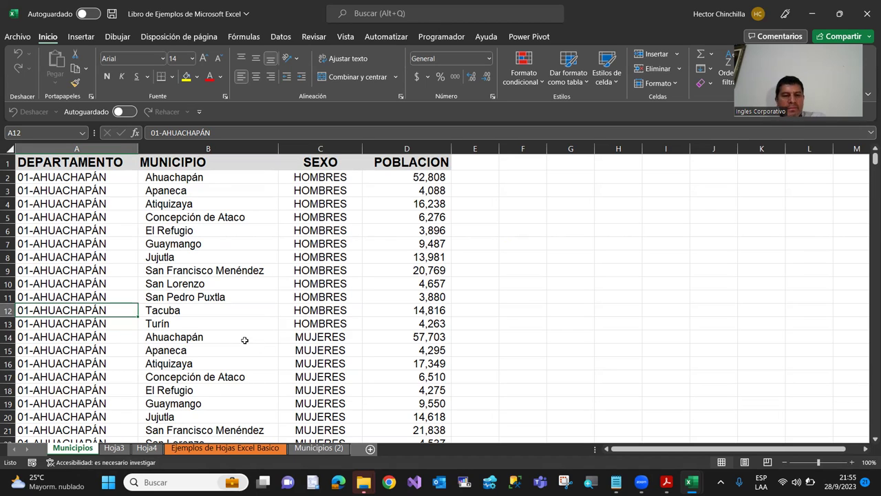
# Step: Delete the Municipios (2) sheet with Eliminar, confirm, and select cell C11
pyautogui.click(316, 448)
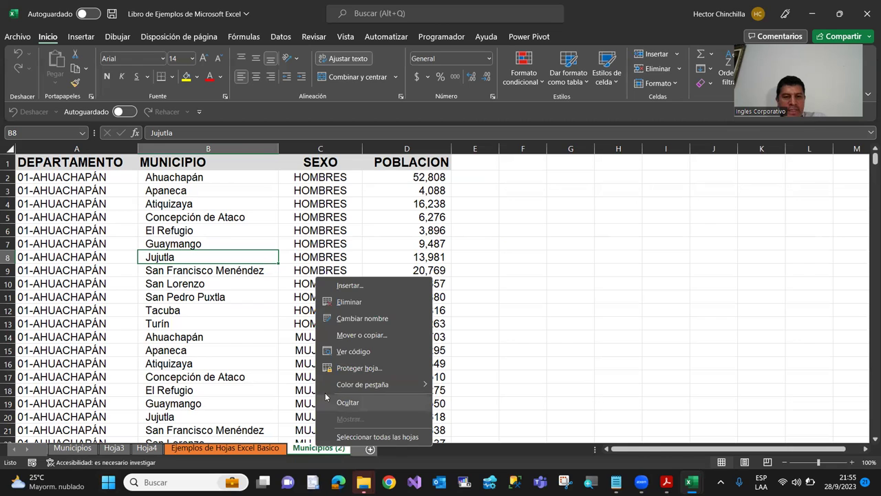
pyautogui.click(332, 301)
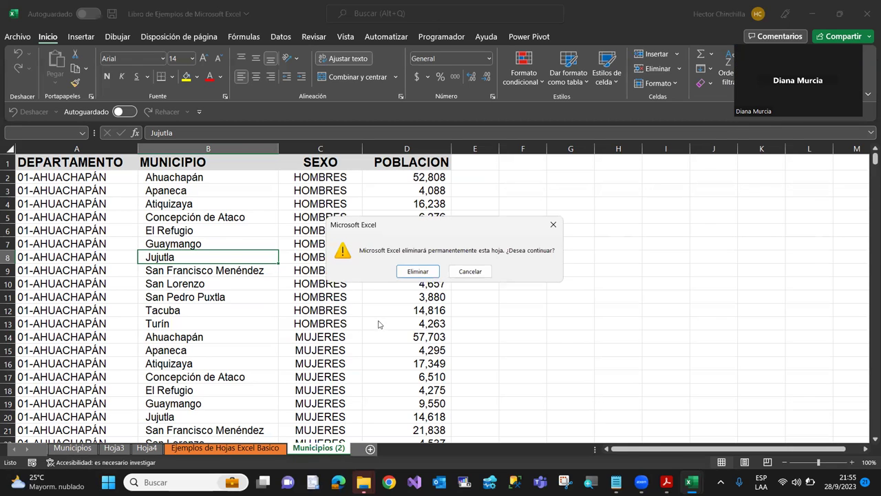
pyautogui.click(415, 270)
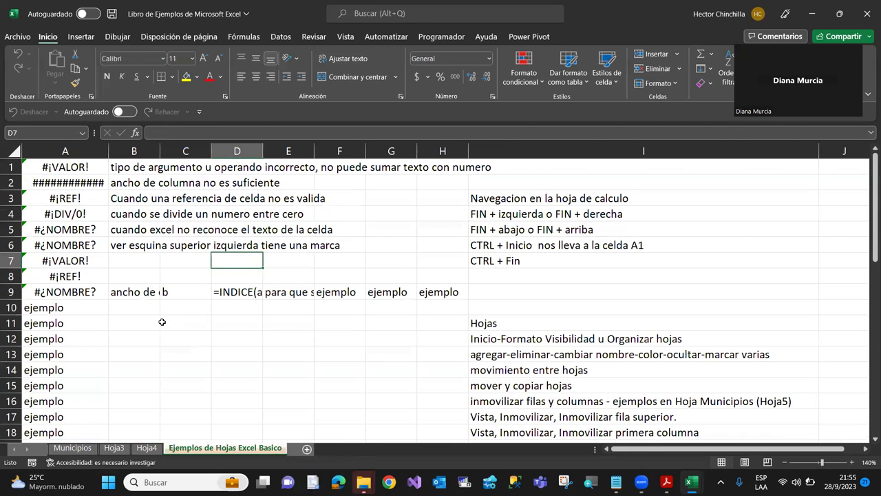
pyautogui.click(185, 323)
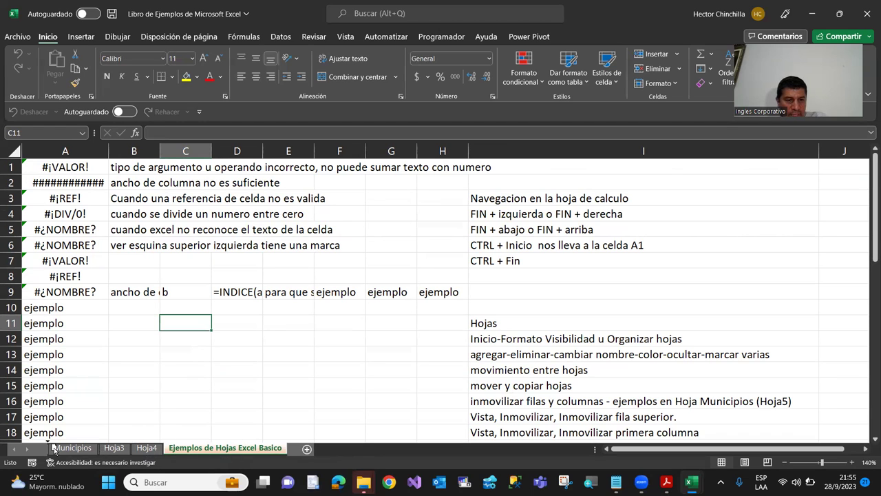
pyautogui.moveTo(55, 451); pyautogui.dragTo(55, 451)
pyautogui.click(99, 291)
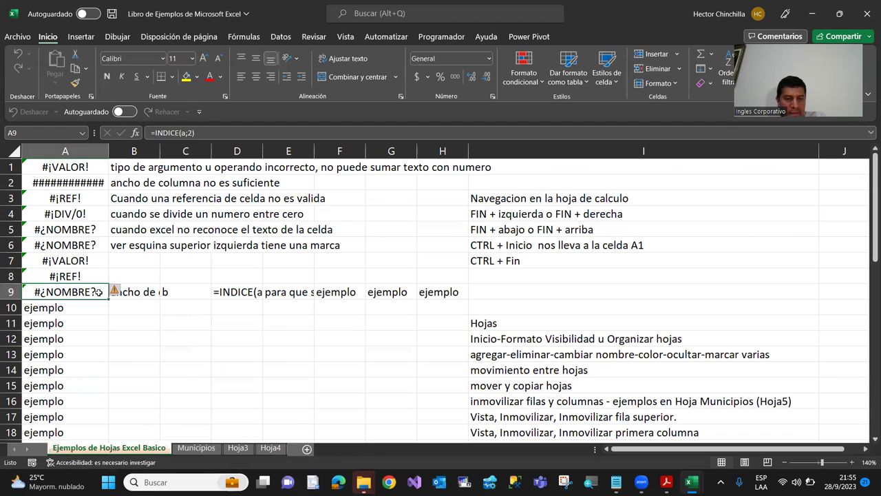
pyautogui.click(105, 353)
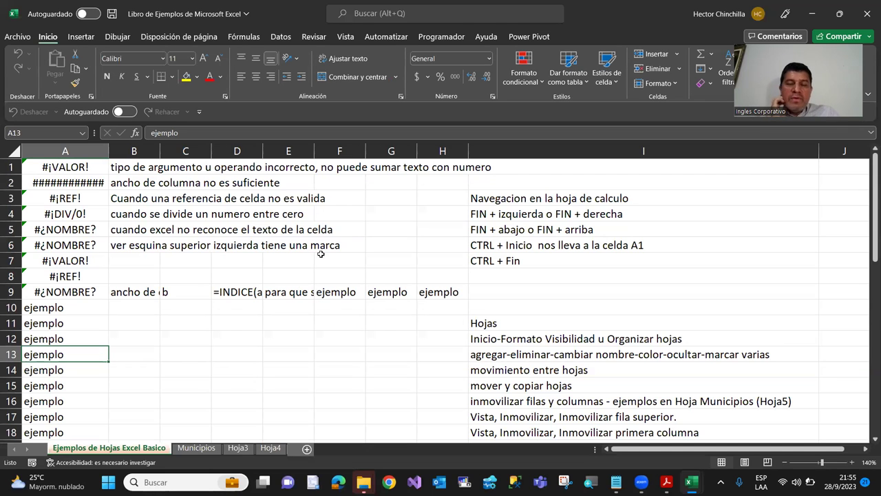
pyautogui.click(378, 352)
pyautogui.scroll(-1, 227, 344)
pyautogui.scroll(-1, 228, 347)
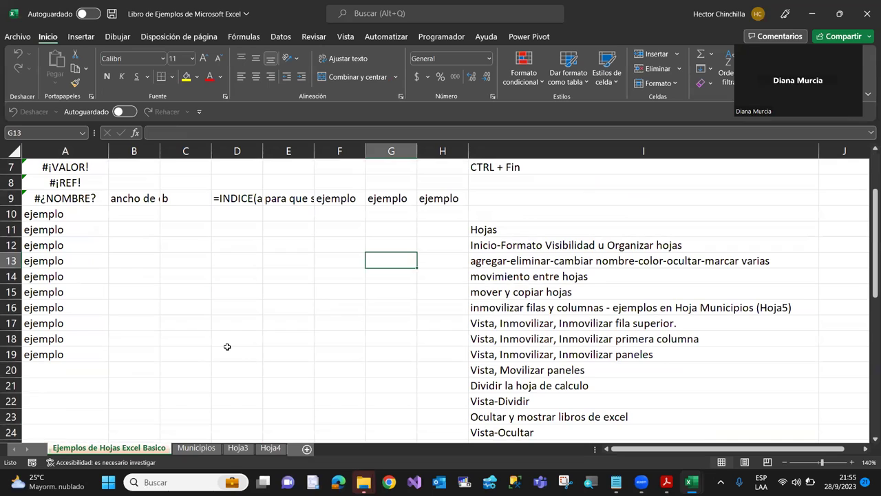
pyautogui.scroll(1, 228, 346)
pyautogui.scroll(1, 227, 346)
pyautogui.scroll(-1, 227, 346)
pyautogui.scroll(-2, 228, 346)
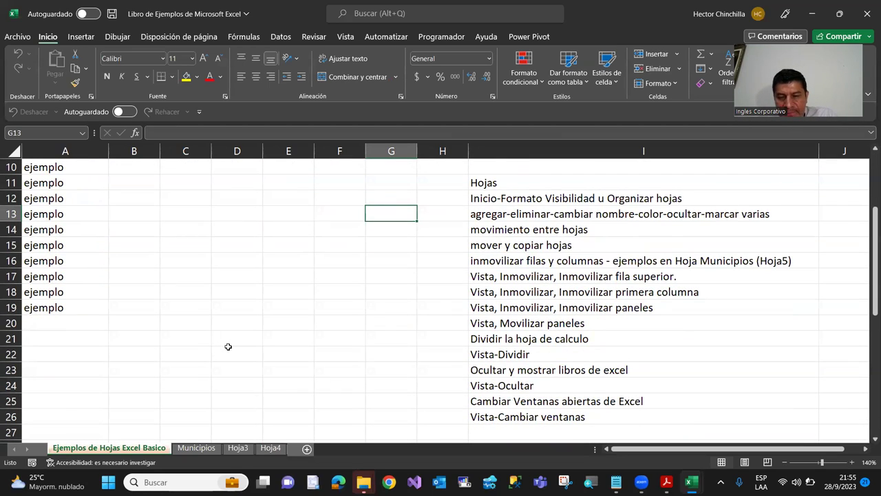
pyautogui.scroll(-1, 227, 347)
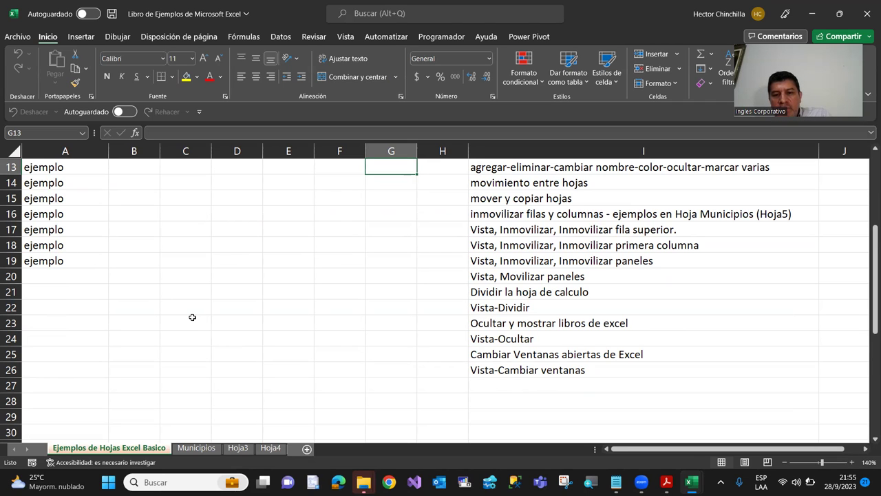
pyautogui.scroll(4, 192, 317)
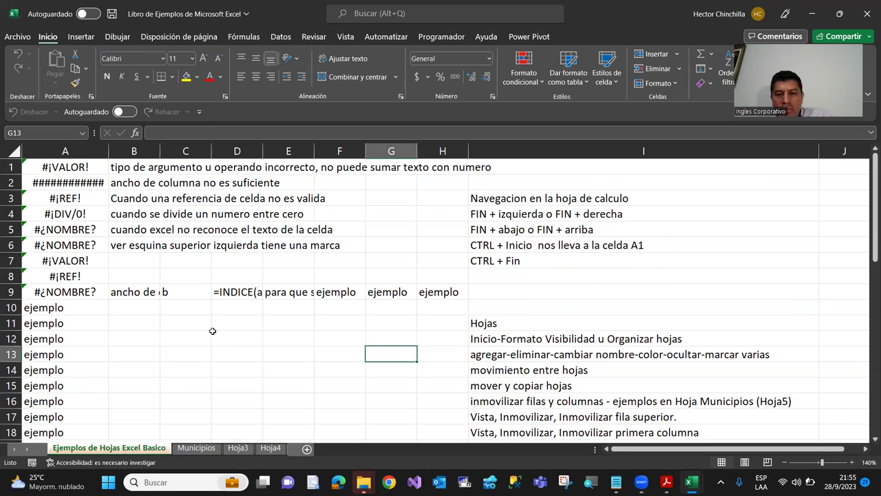
pyautogui.scroll(-2, 212, 331)
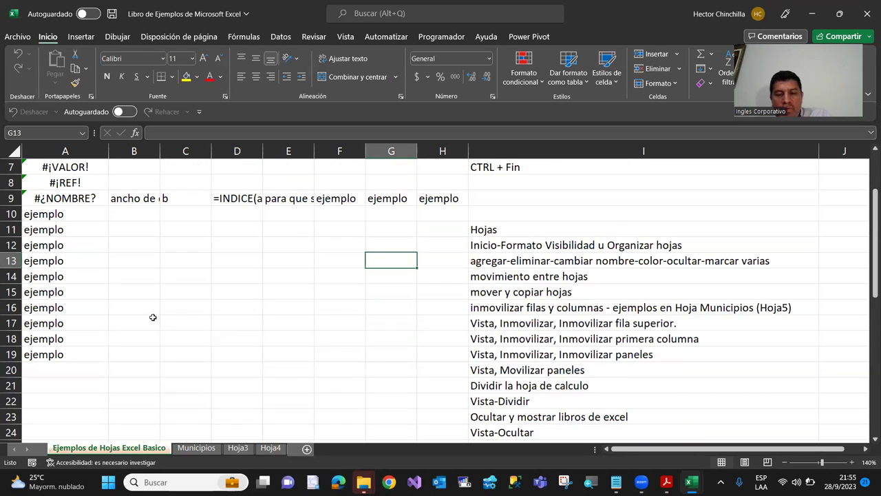
pyautogui.scroll(-1, 199, 316)
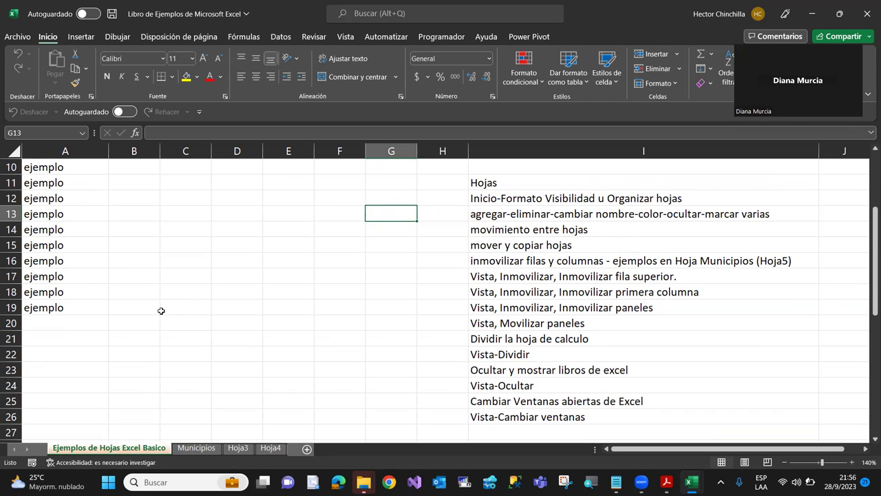
pyautogui.scroll(3, 172, 312)
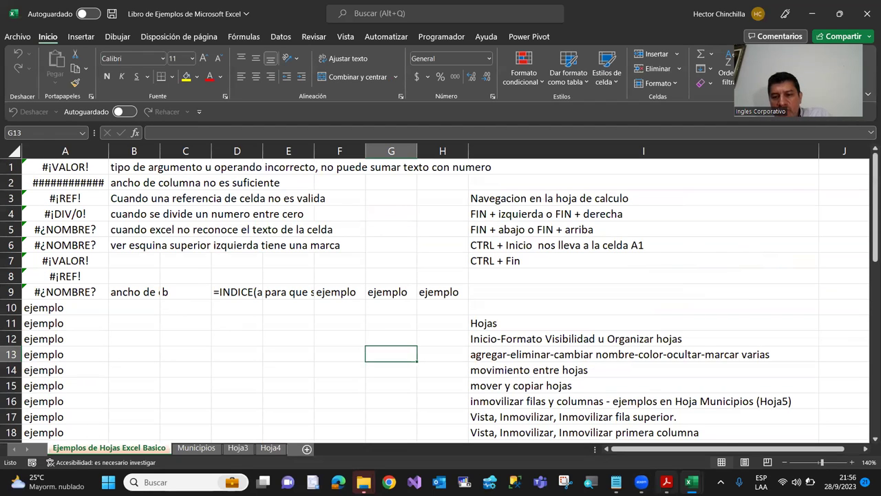
pyautogui.moveTo(692, 482)
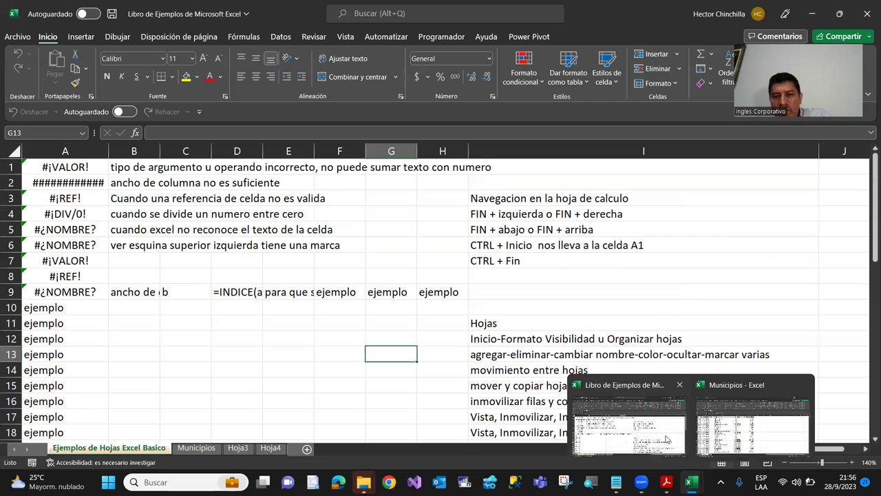
pyautogui.click(753, 420)
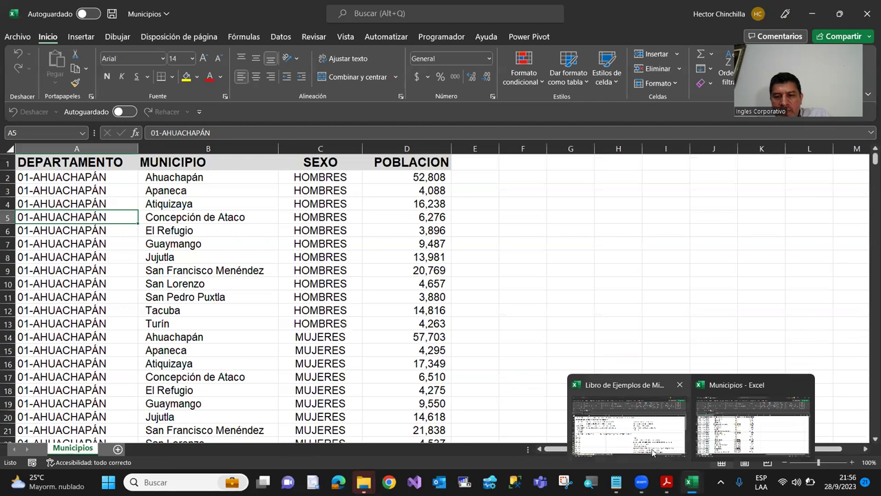
pyautogui.click(647, 448)
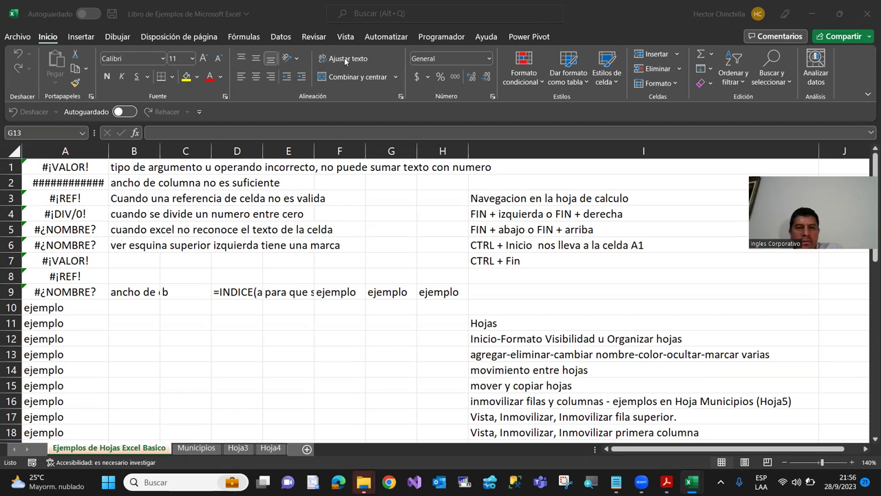
# Step: Activate the Libro de Ejemplos window and hide it with Vista > Ocultar
pyautogui.click(172, 46)
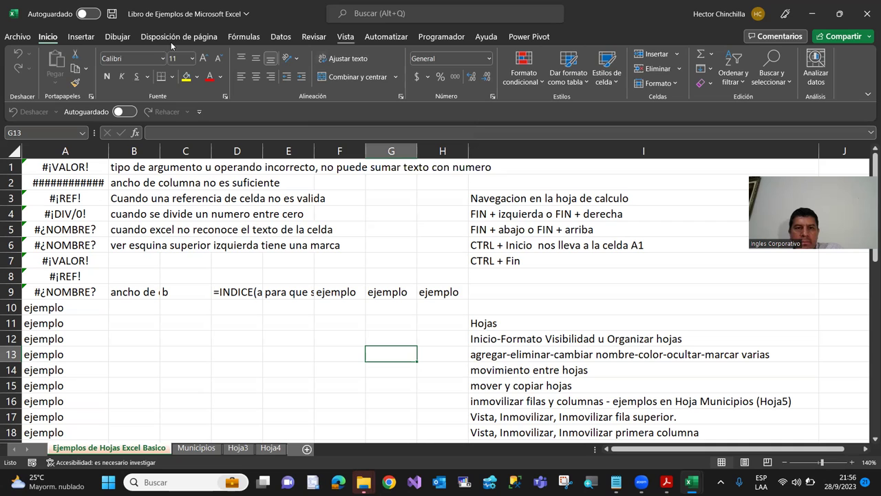
pyautogui.click(345, 37)
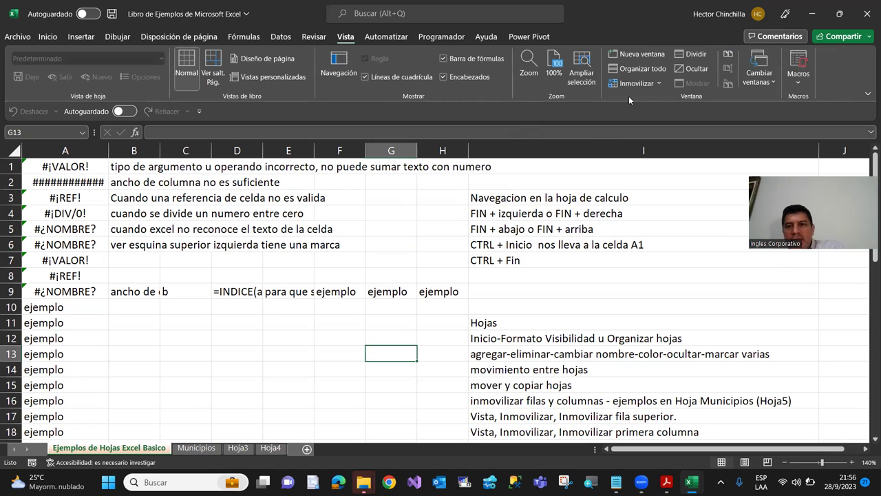
pyautogui.click(685, 70)
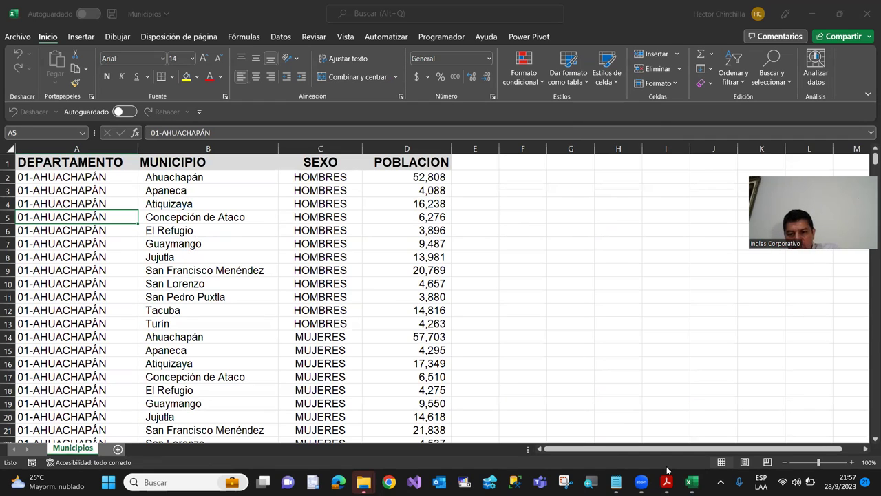
pyautogui.moveTo(691, 482)
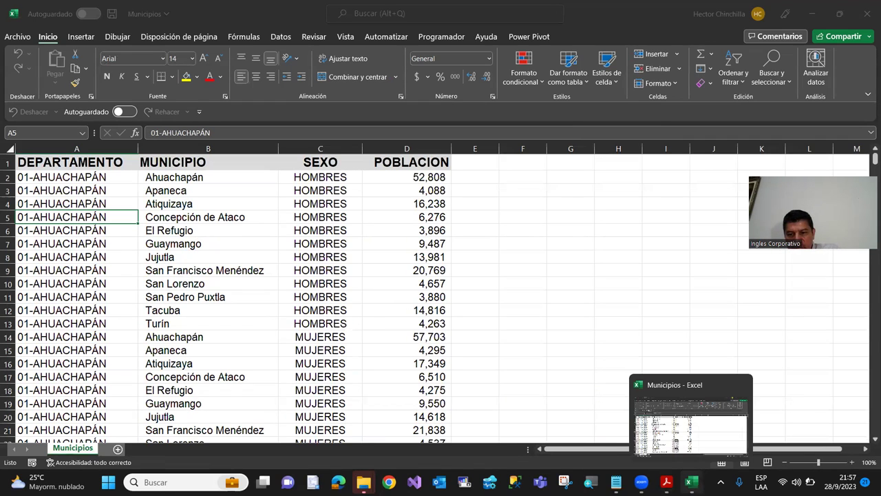
# Step: Minimize and restore Excel, then unhide Libro de Ejemplos de Microsoft Excel via Vista > Mostrar
pyautogui.click(692, 482)
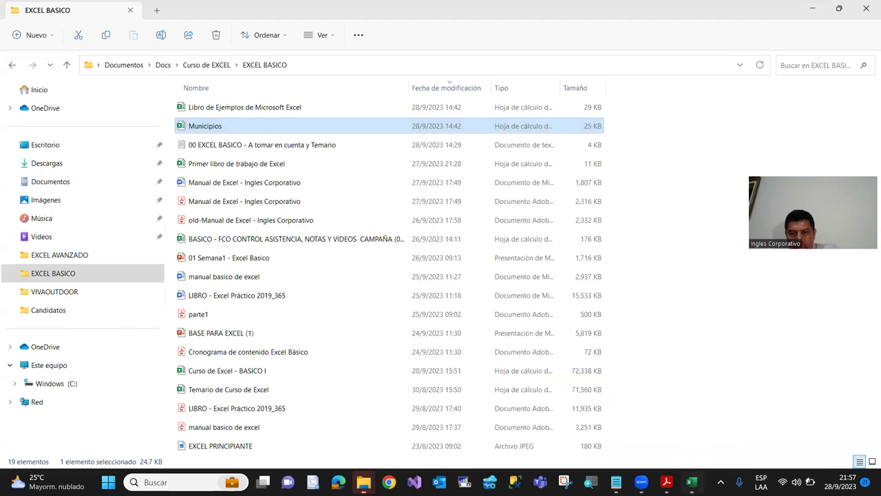
pyautogui.click(691, 482)
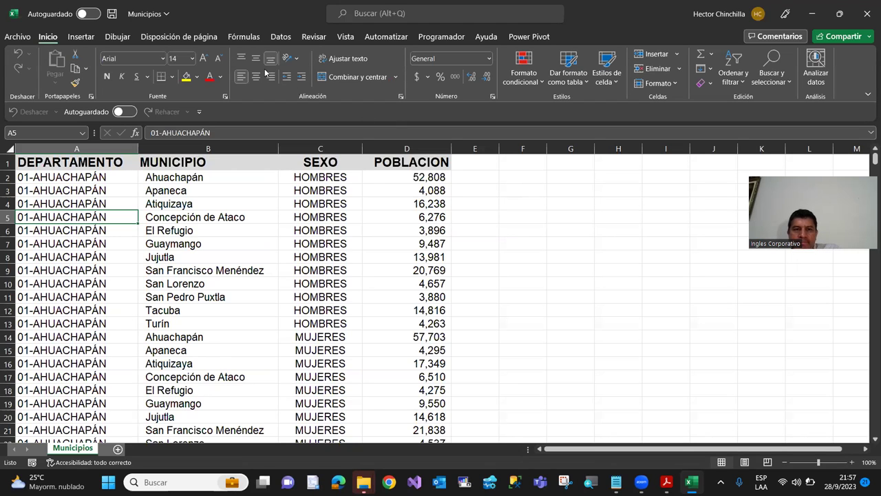
pyautogui.scroll(-7, 303, 60)
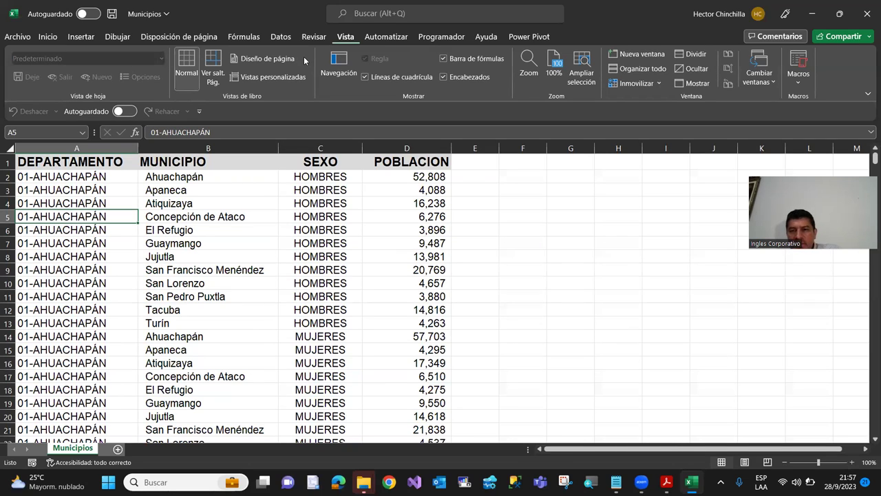
pyautogui.click(691, 83)
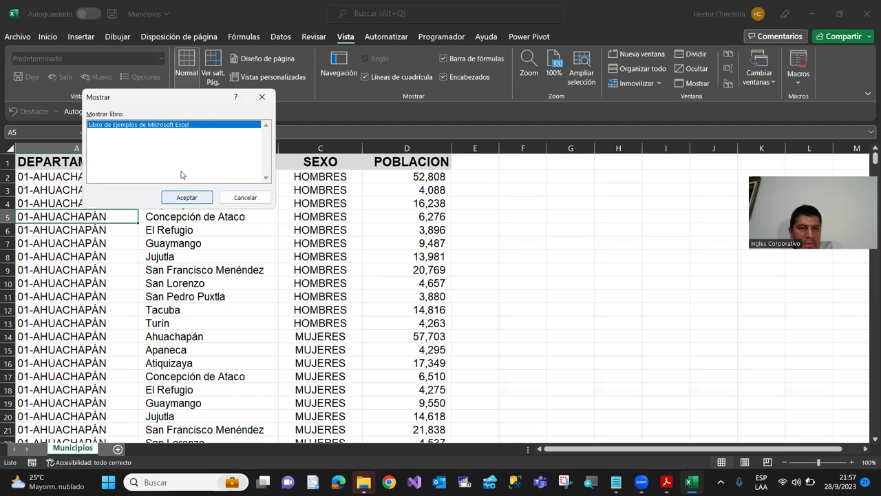
pyautogui.moveTo(165, 96); pyautogui.dragTo(188, 106)
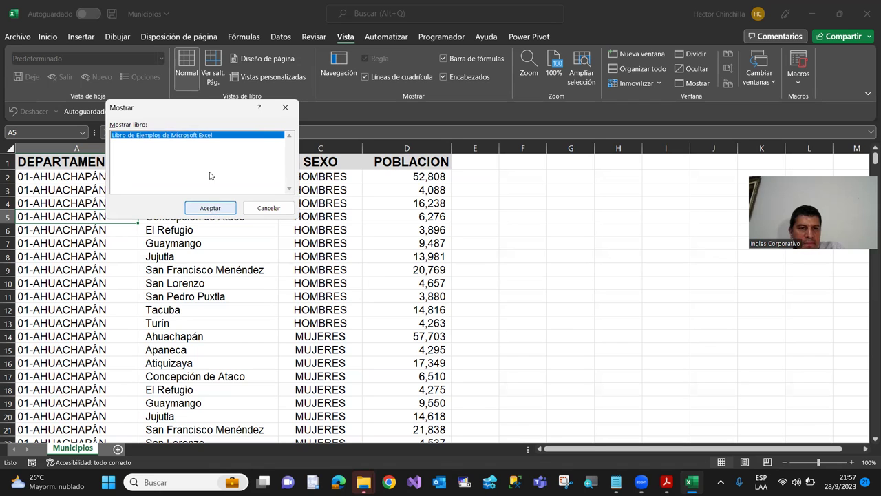
pyautogui.click(211, 208)
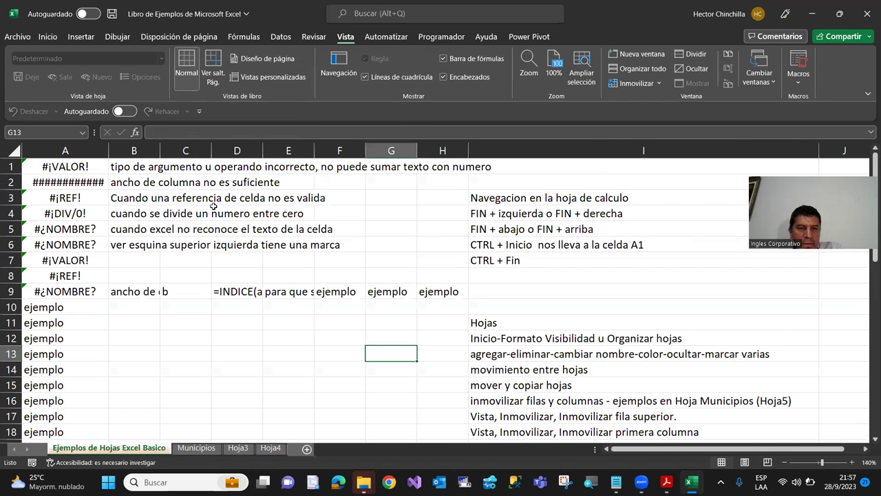
pyautogui.click(206, 268)
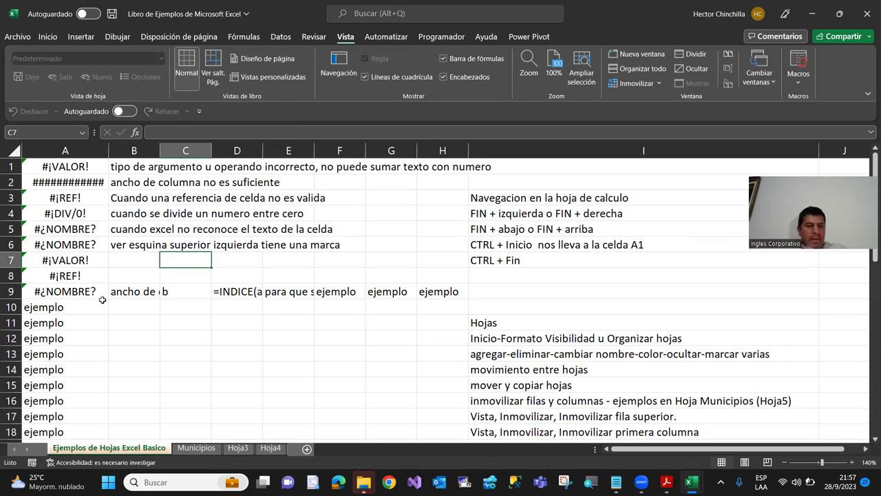
pyautogui.click(97, 303)
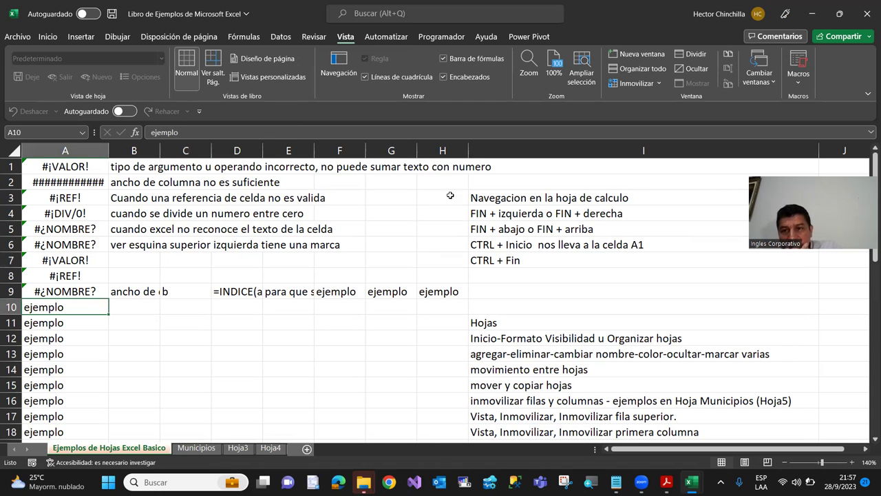
pyautogui.click(681, 55)
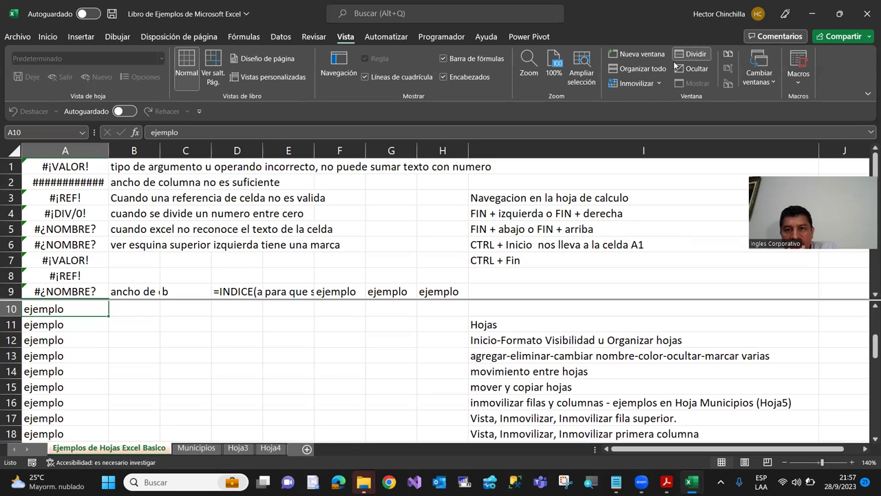
pyautogui.click(680, 56)
pyautogui.click(270, 263)
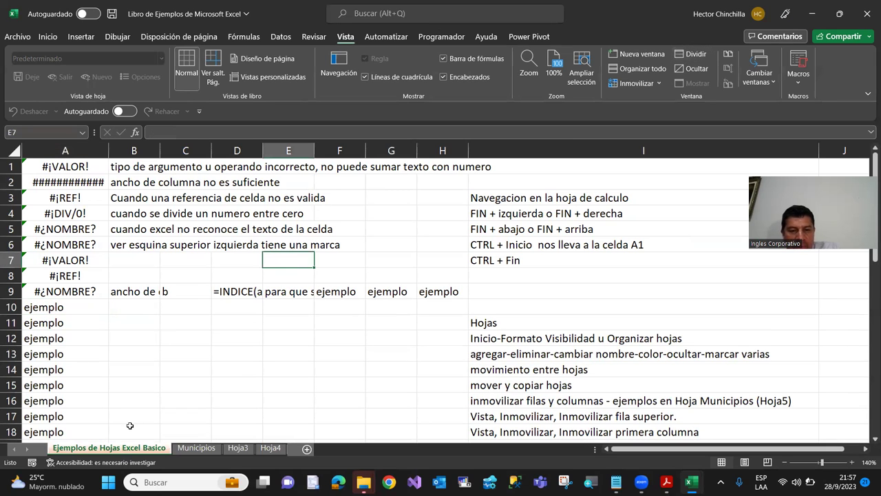
pyautogui.press('Left')
pyautogui.press('Left')
pyautogui.press('Left')
pyautogui.press('Left')
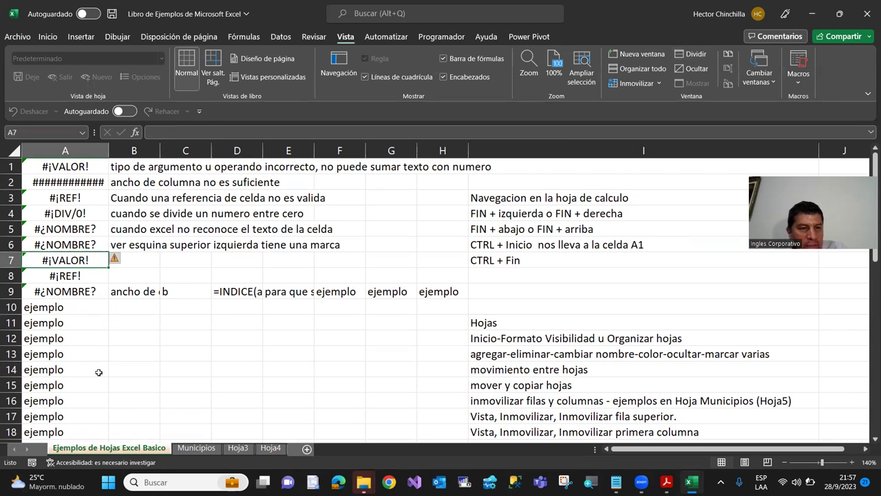
pyautogui.scroll(-3, 111, 338)
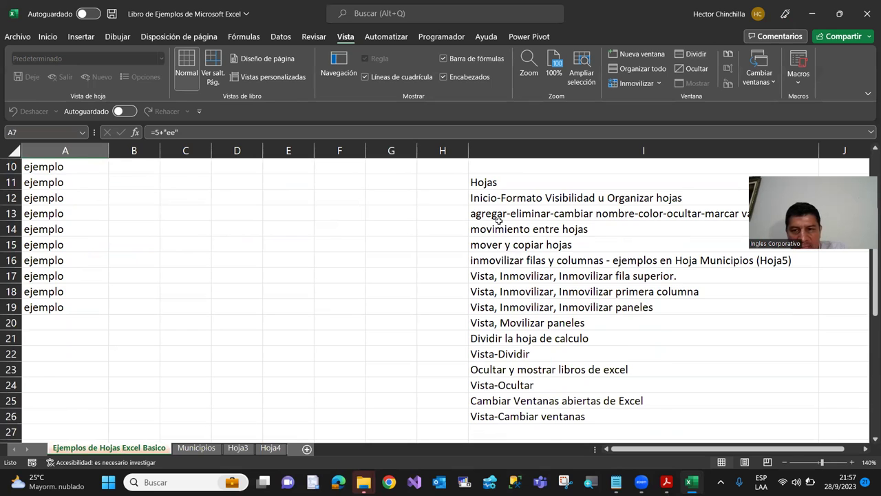
pyautogui.scroll(3, 499, 219)
pyautogui.click(499, 295)
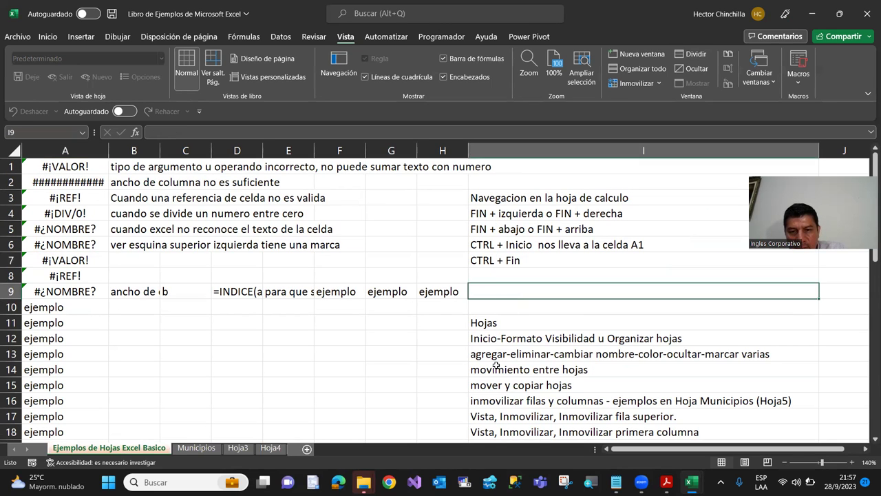
pyautogui.scroll(-2, 508, 335)
pyautogui.scroll(-1, 507, 335)
pyautogui.scroll(-1, 509, 335)
pyautogui.scroll(3, 513, 336)
pyautogui.scroll(2, 513, 336)
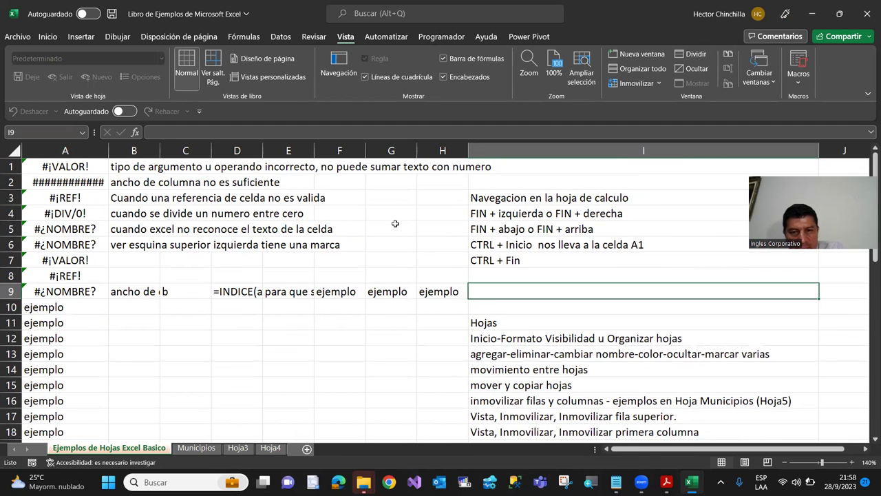
pyautogui.click(495, 310)
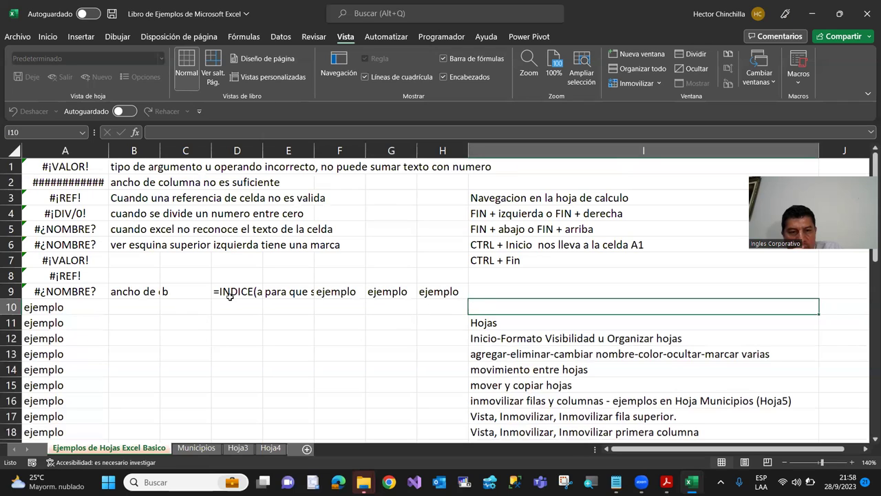
pyautogui.click(690, 56)
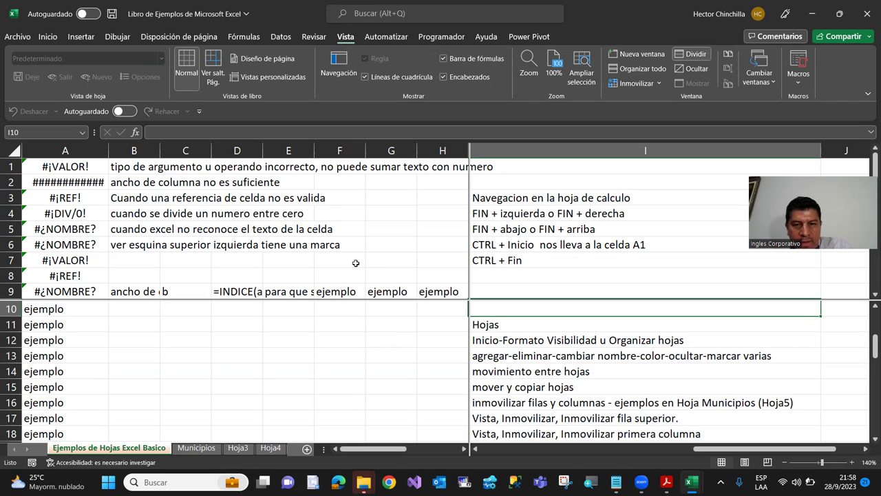
pyautogui.click(688, 59)
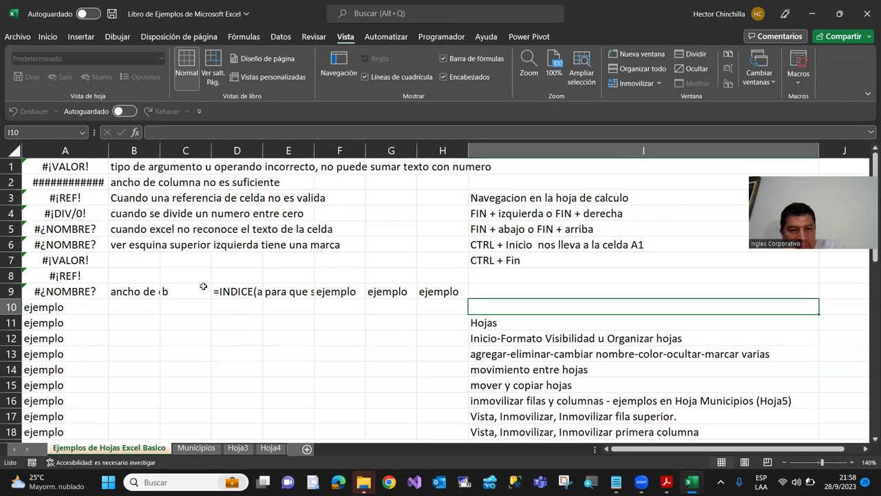
pyautogui.click(44, 309)
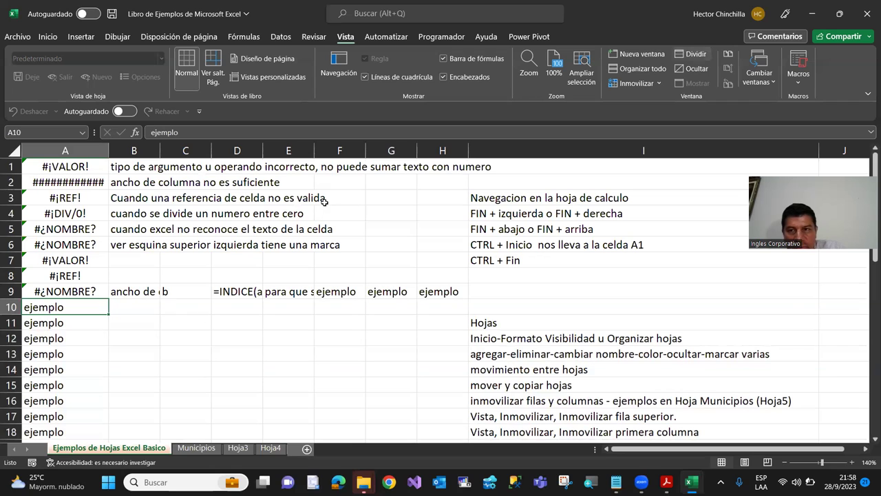
pyautogui.hotkey('alt', 'w')
pyautogui.press('s')
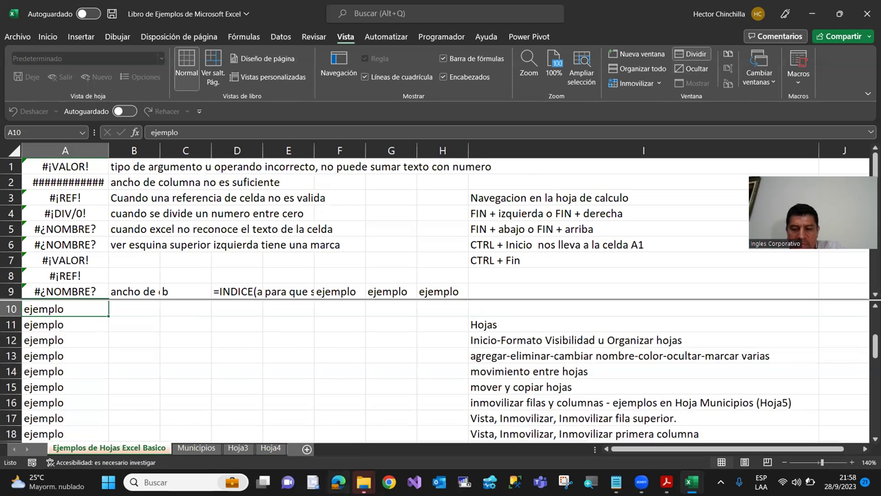
pyautogui.press('Up')
pyautogui.press('Up')
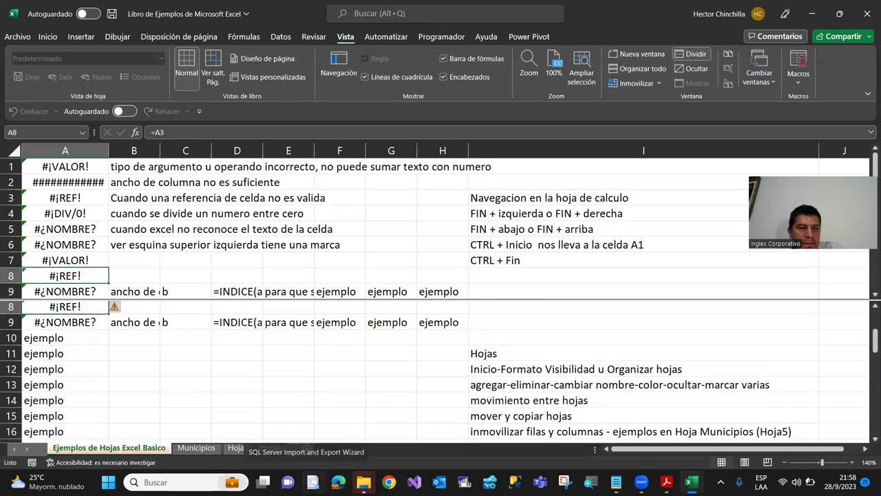
pyautogui.press('Up')
pyautogui.press('Up')
pyautogui.press('Up')
pyautogui.press('Up')
pyautogui.press('Up')
pyautogui.press('Up')
pyautogui.press('Up')
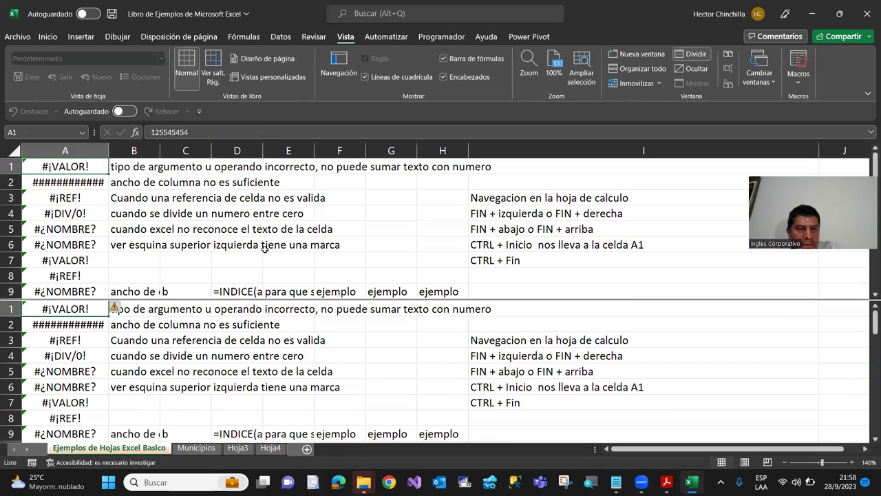
pyautogui.press('Right')
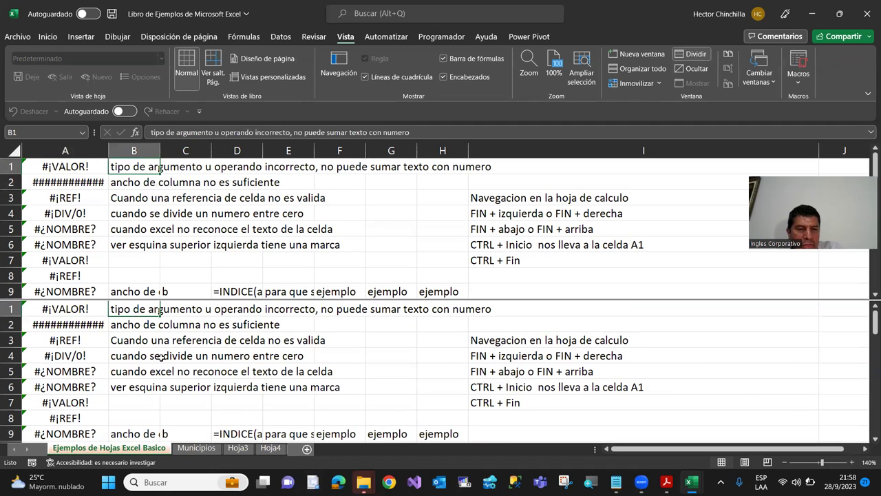
pyautogui.press('Left')
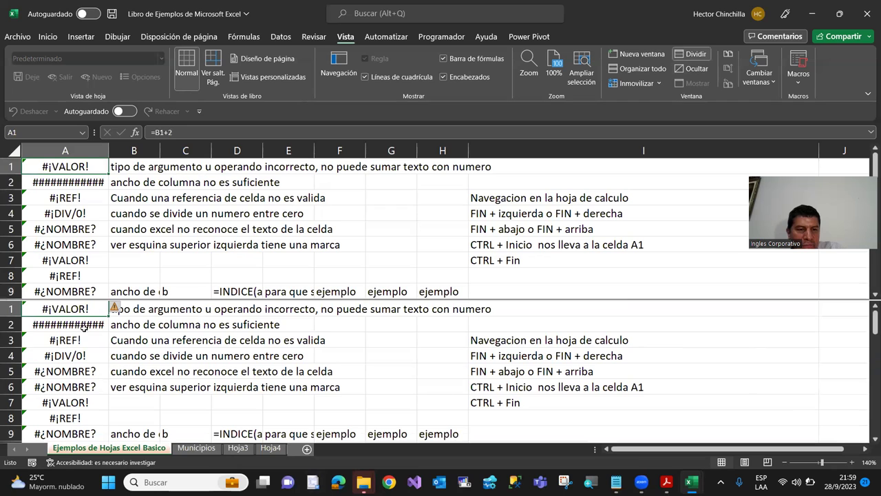
pyautogui.press('Down')
pyautogui.press('Down')
pyautogui.press('Down')
pyautogui.press('Down')
pyautogui.press('Down')
pyautogui.press('Down')
pyautogui.press('Down')
pyautogui.press('Down')
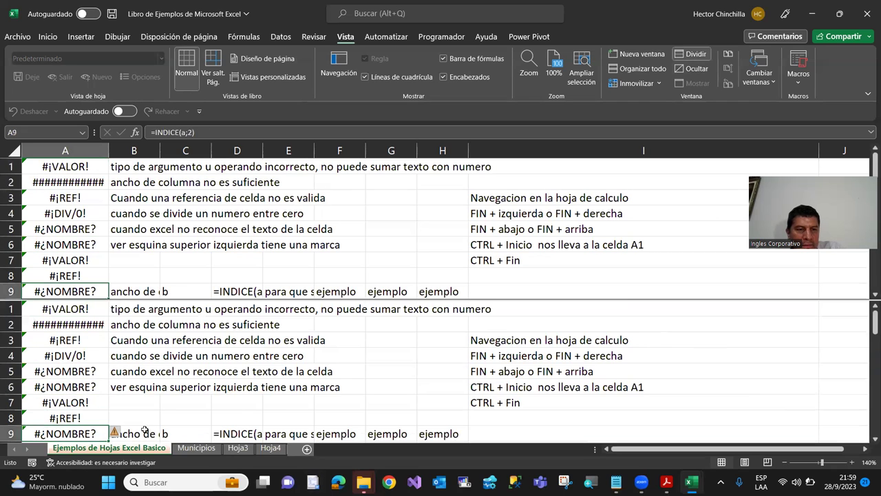
pyautogui.press('Down')
pyautogui.press('Down')
pyautogui.press('Down')
pyautogui.press('Down')
pyautogui.press('Down')
pyautogui.press('Down')
pyautogui.press('Down')
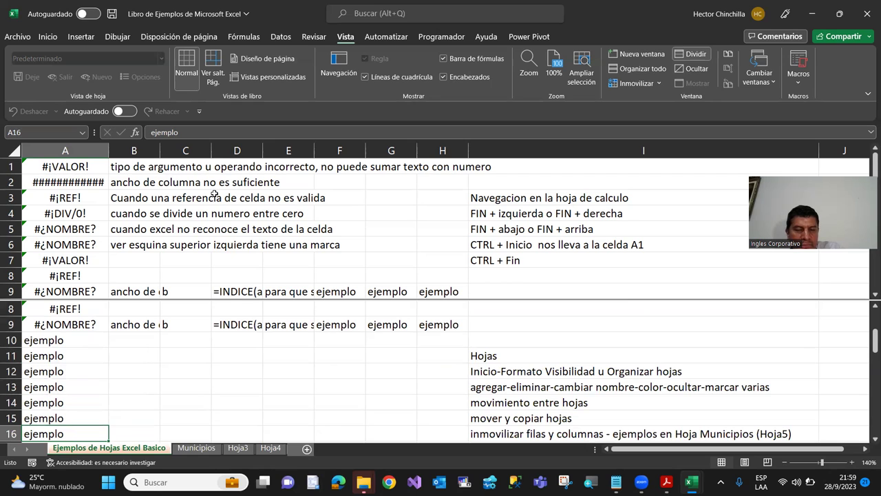
pyautogui.click(479, 373)
pyautogui.press('Down')
pyautogui.press('Down')
pyautogui.press('Down')
pyautogui.press('Down')
pyautogui.press('Down')
pyautogui.press('Down')
pyautogui.press('Down')
pyautogui.press('Down')
pyautogui.press('Down')
pyautogui.press('Up')
pyautogui.press('Up')
pyautogui.press('Up')
pyautogui.press('Up')
pyautogui.press('Up')
pyautogui.press('Up')
pyautogui.press('Up')
pyautogui.press('Up')
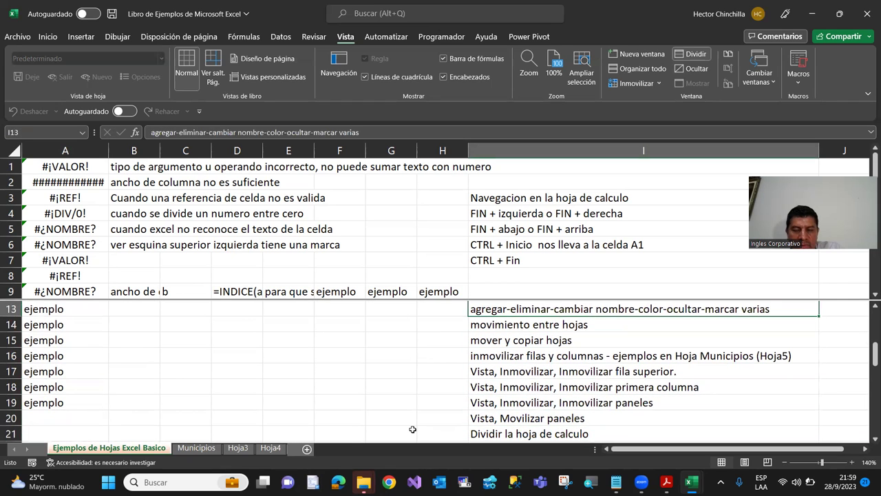
pyautogui.press('Up')
pyautogui.press('Up')
pyautogui.press('Up')
pyautogui.press('Up')
pyautogui.press('Up')
pyautogui.press('Up')
pyautogui.press('Up')
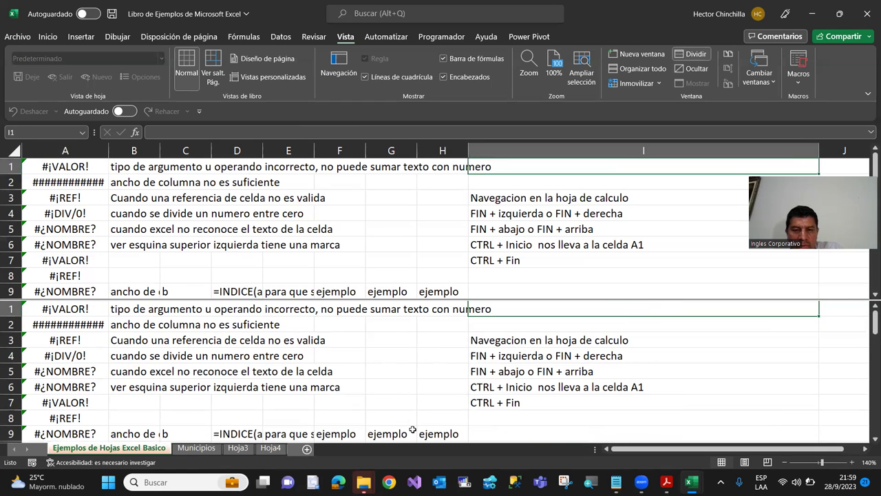
pyautogui.click(240, 248)
pyautogui.press('Left')
pyautogui.press('Left')
pyautogui.press('Left')
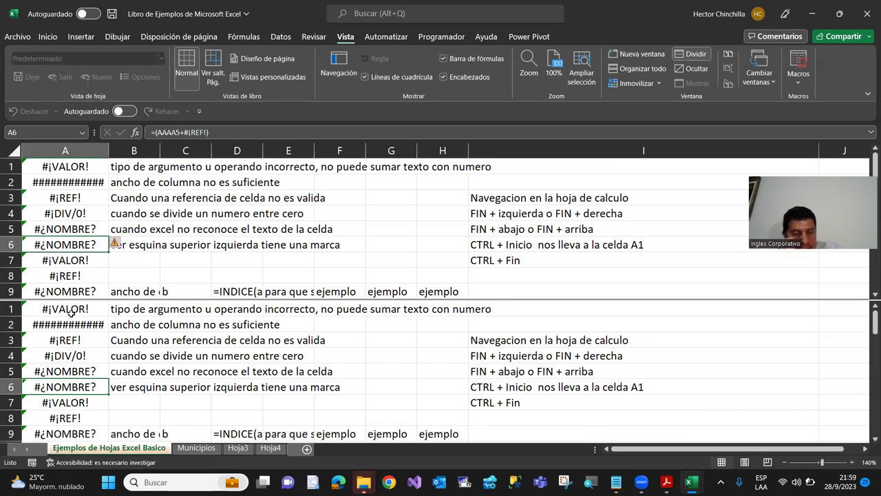
# Step: Turn off Dividir on the Vista tab, then select cells A9 and H10
pyautogui.click(688, 55)
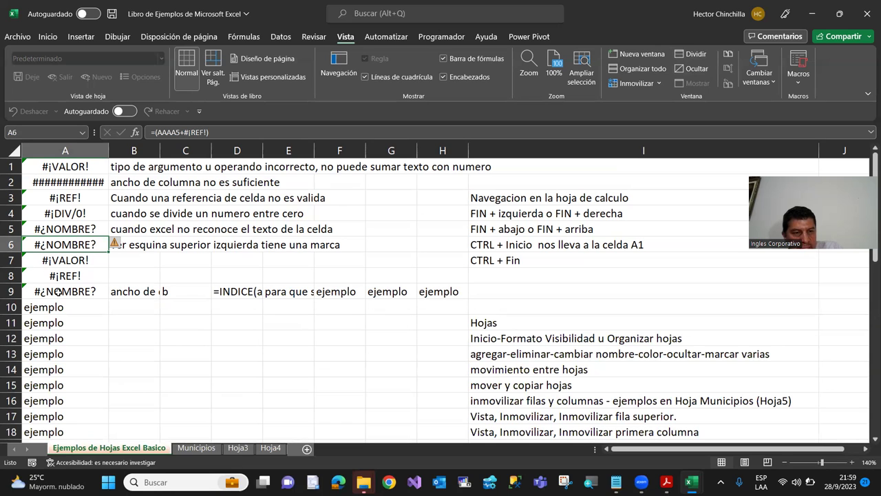
pyautogui.click(59, 292)
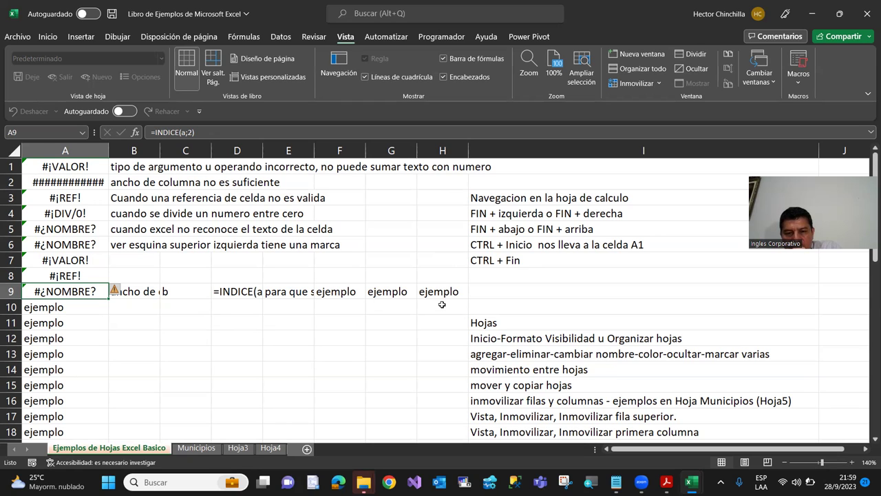
pyautogui.click(442, 304)
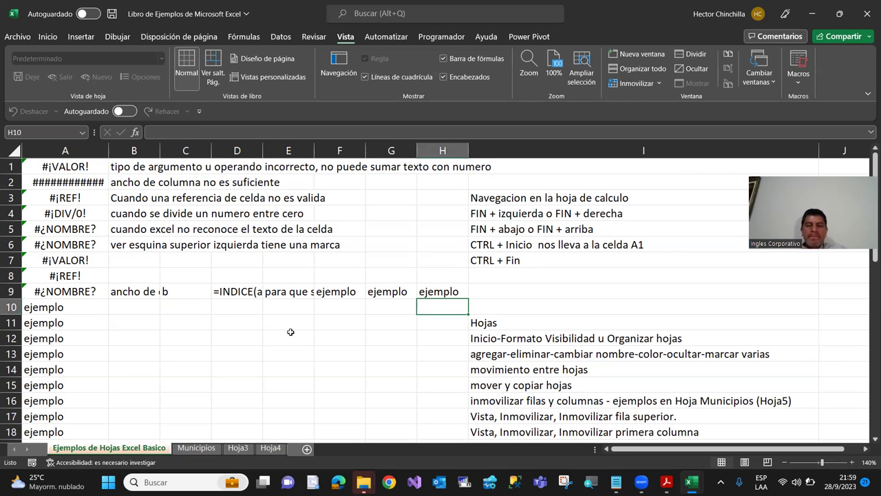
# Step: Split the sheet into four panes at H10, then move around rows 4–5 with the arrow keys
pyautogui.click(694, 56)
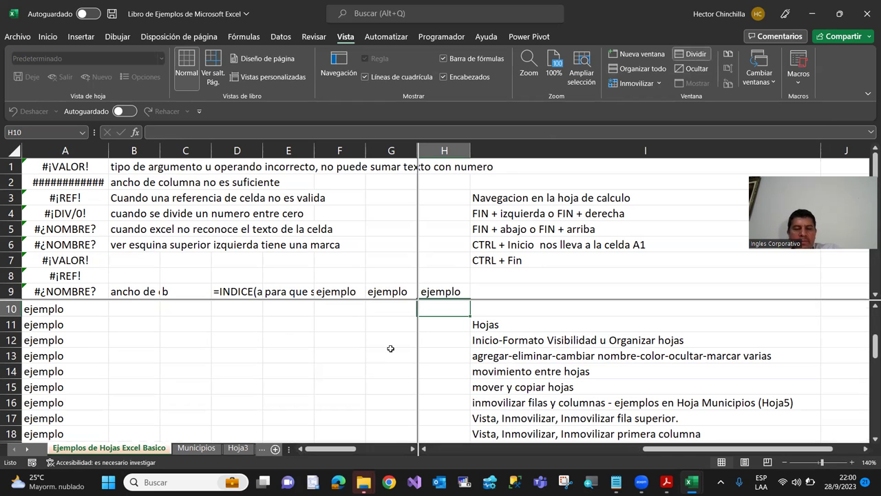
pyautogui.press('Down')
pyautogui.press('Down')
pyautogui.press('Down')
pyautogui.press('Down')
pyautogui.press('Down')
pyautogui.press('Down')
pyautogui.press('Down')
pyautogui.press('Down')
pyautogui.press('Down')
pyautogui.press('Down')
pyautogui.press('Down')
pyautogui.press('Up')
pyautogui.press('Up')
pyautogui.press('Up')
pyautogui.press('Up')
pyautogui.press('Up')
pyautogui.press('Up')
pyautogui.press('Up')
pyautogui.press('Up')
pyautogui.press('Up')
pyautogui.press('Up')
pyautogui.press('Up')
pyautogui.press('Up')
pyautogui.press('Up')
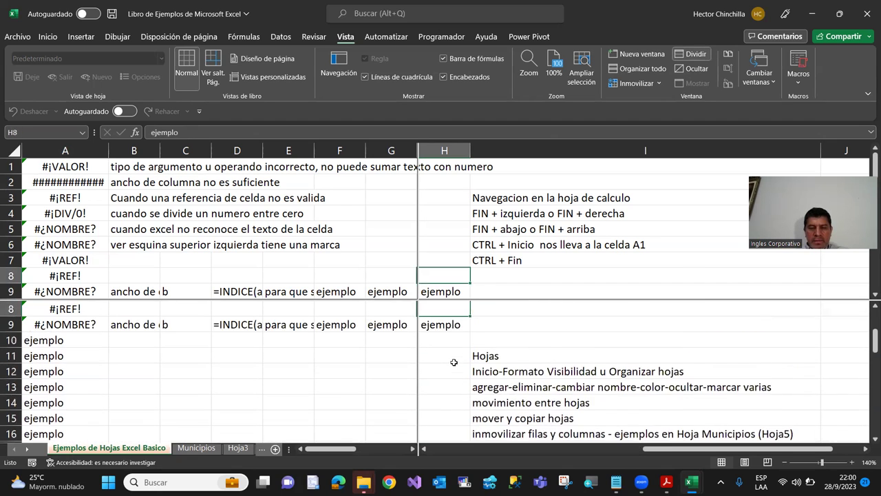
pyautogui.press('Up')
pyautogui.press('Up')
pyautogui.press('Up')
pyautogui.press('Up')
pyautogui.press('Left')
pyautogui.press('Down')
pyautogui.press('Left')
pyautogui.press('Left')
pyautogui.press('Left')
pyautogui.press('Right')
pyautogui.press('Right')
pyautogui.press('Right')
pyautogui.press('Right')
pyautogui.press('Right')
pyautogui.press('Right')
pyautogui.press('Left')
pyautogui.press('Left')
pyautogui.press('Left')
pyautogui.press('Left')
pyautogui.press('Left')
pyautogui.press('Left')
pyautogui.press('Left')
pyautogui.press('Left')
pyautogui.press('Left')
# Step: Move along row 4 from H4, then select F5, D5 and C5 to show the panes scrolling independently
pyautogui.click(442, 309)
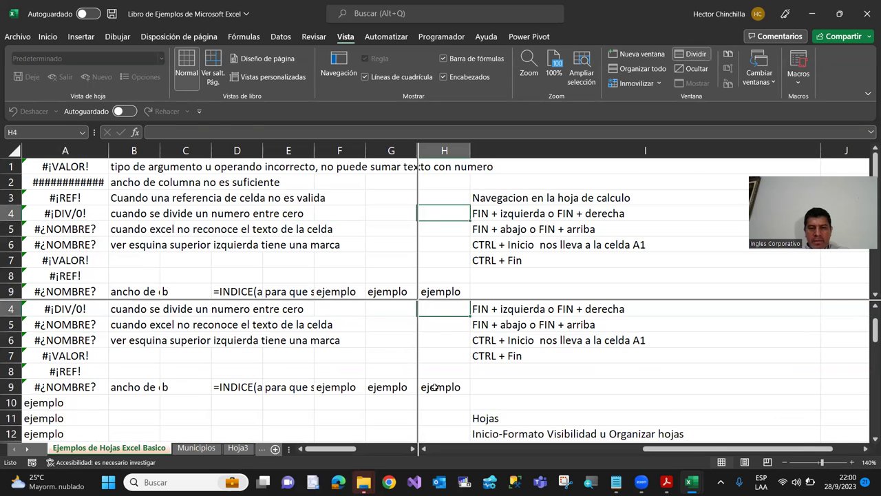
pyautogui.press('Right')
pyautogui.press('Right')
pyautogui.press('Right')
pyautogui.press('Right')
pyautogui.press('Right')
pyautogui.press('Left')
pyautogui.press('Left')
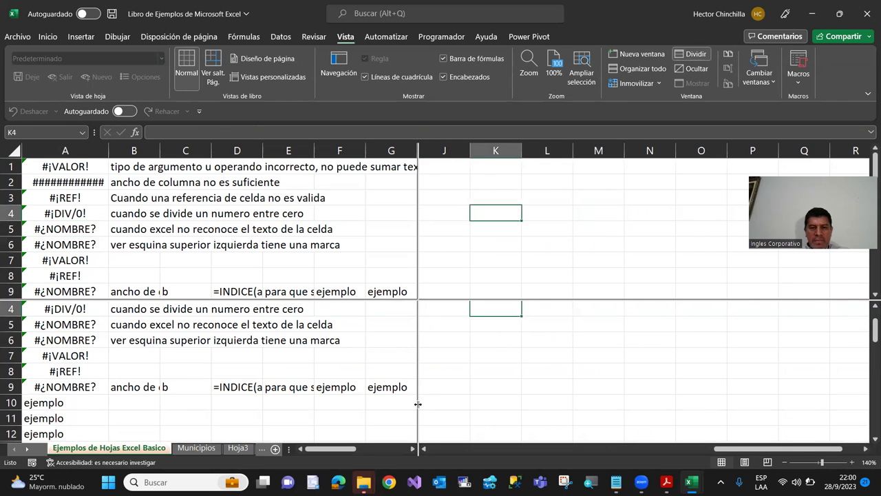
pyautogui.press('Left')
pyautogui.press('Left')
pyautogui.press('Left')
pyautogui.press('Left')
pyautogui.press('Left')
pyautogui.press('Left')
pyautogui.press('Right')
pyautogui.press('Right')
pyautogui.press('Right')
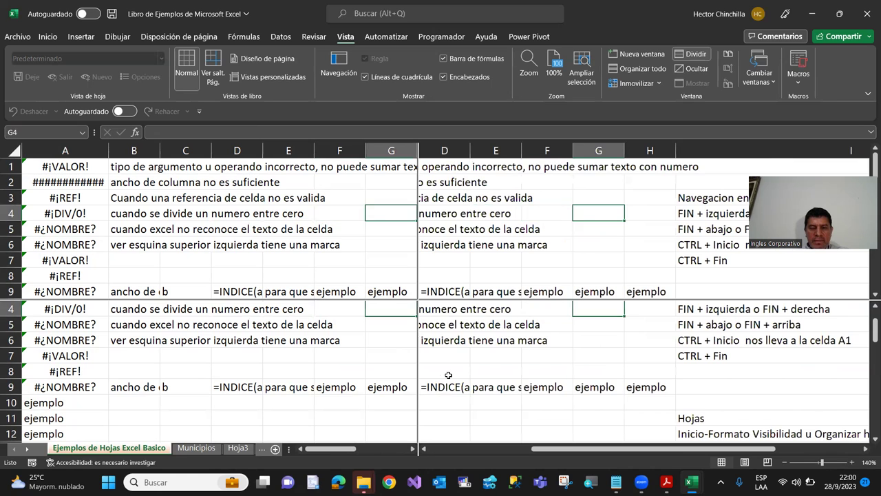
pyautogui.click(336, 328)
pyautogui.press('alt')
pyautogui.press('Left')
pyautogui.press('Left')
pyautogui.press('Left')
pyautogui.click(257, 323)
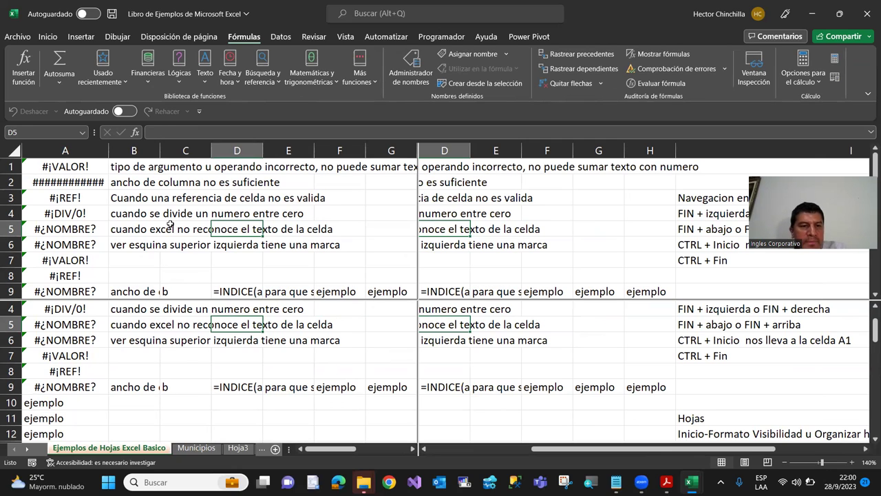
pyautogui.click(202, 230)
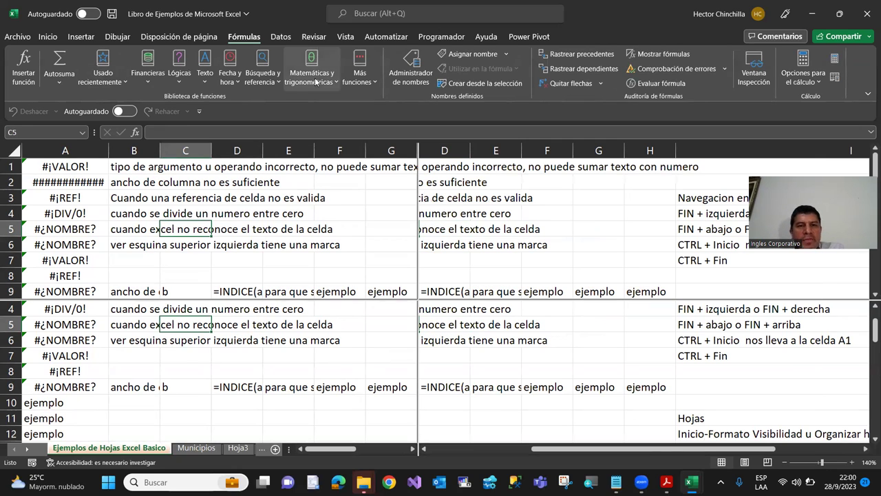
pyautogui.scroll(-3, 316, 81)
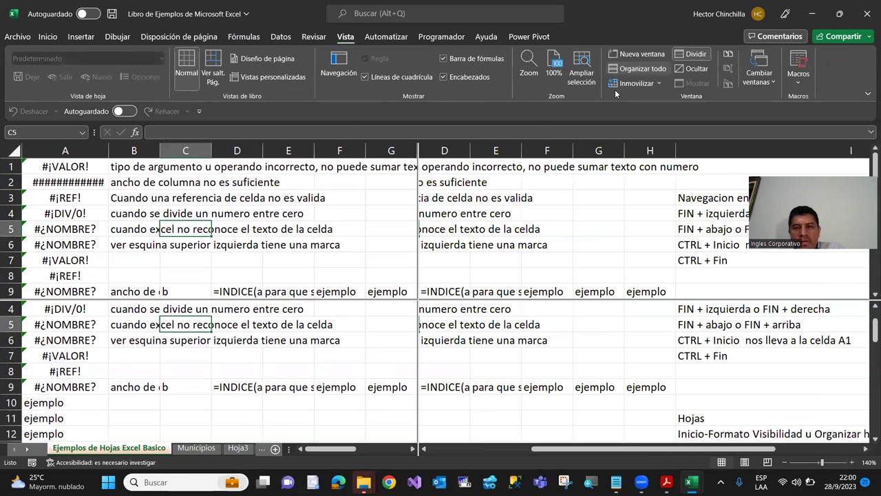
# Step: Remove the split, then select B6, A4 (showing its =10/0 formula) and D5
pyautogui.click(686, 58)
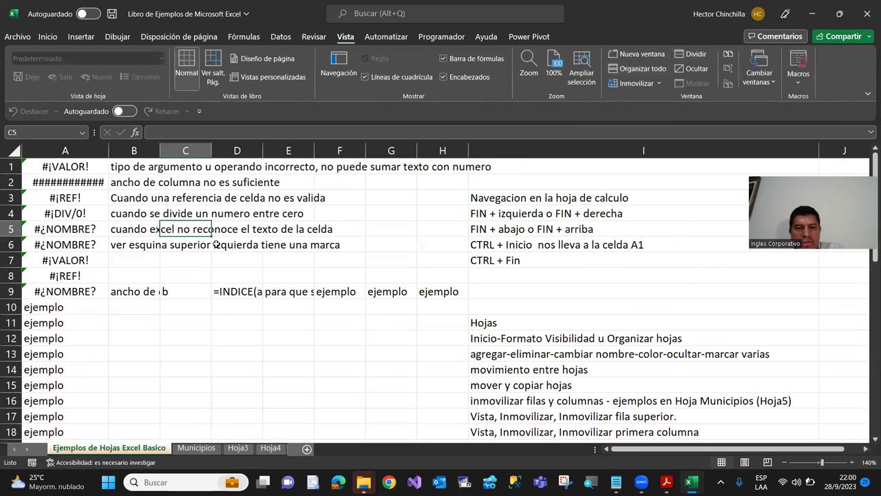
pyautogui.click(137, 243)
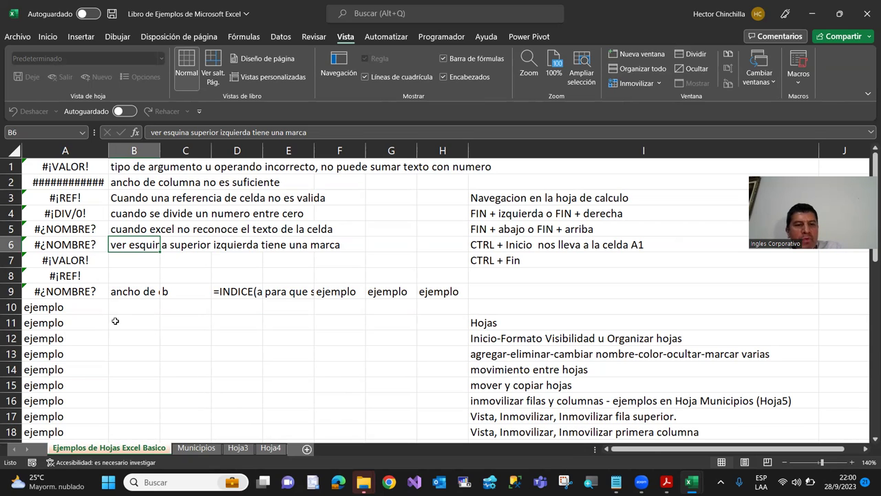
pyautogui.click(100, 218)
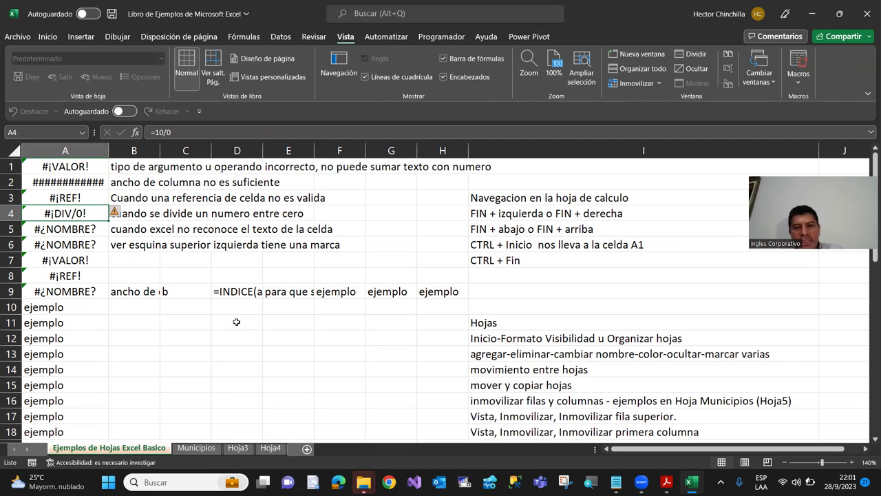
pyautogui.click(247, 228)
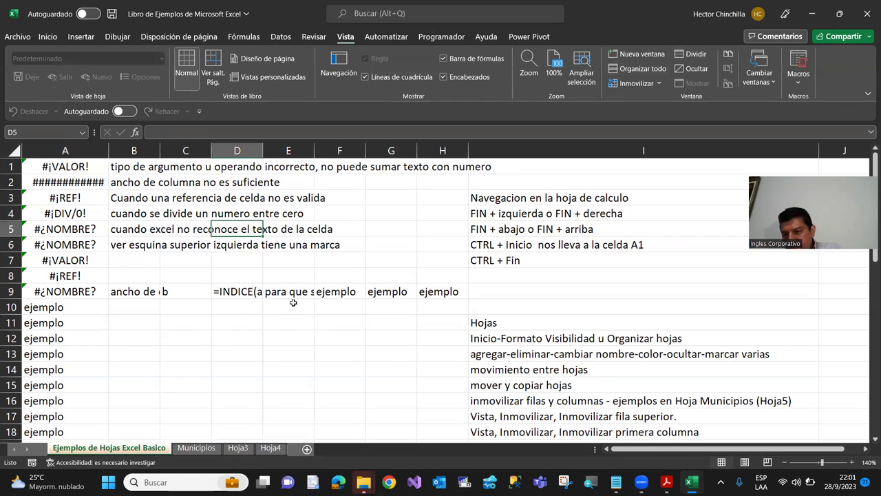
# Step: Select the notes in I16 through I20, then D18, and A3 showing its #¡REF! formula
pyautogui.scroll(-1, 160, 295)
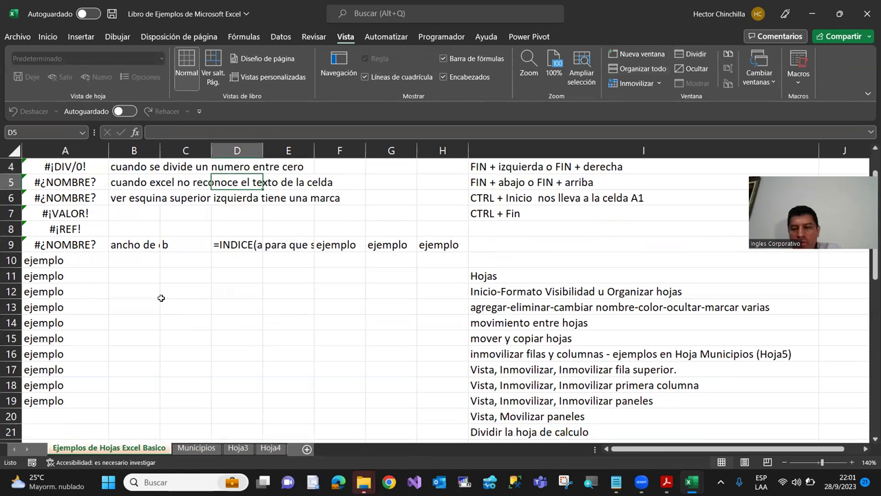
pyautogui.scroll(-1, 137, 305)
pyautogui.scroll(-1, 405, 340)
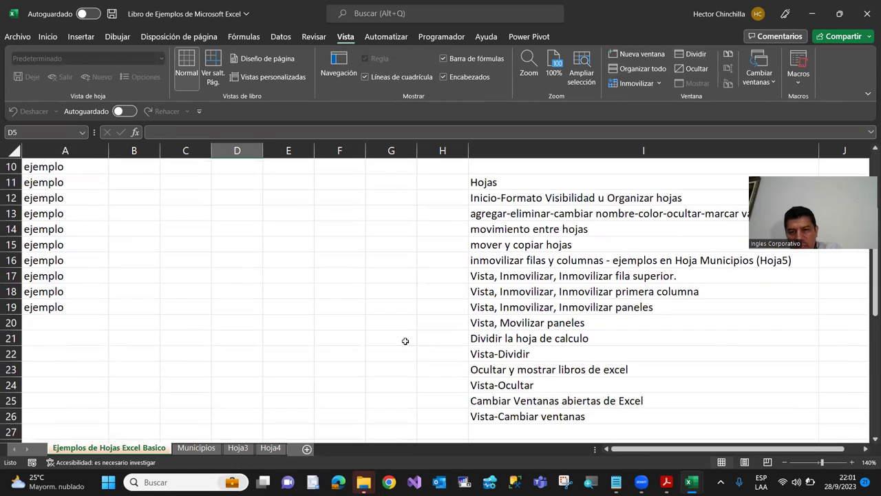
pyautogui.click(481, 263)
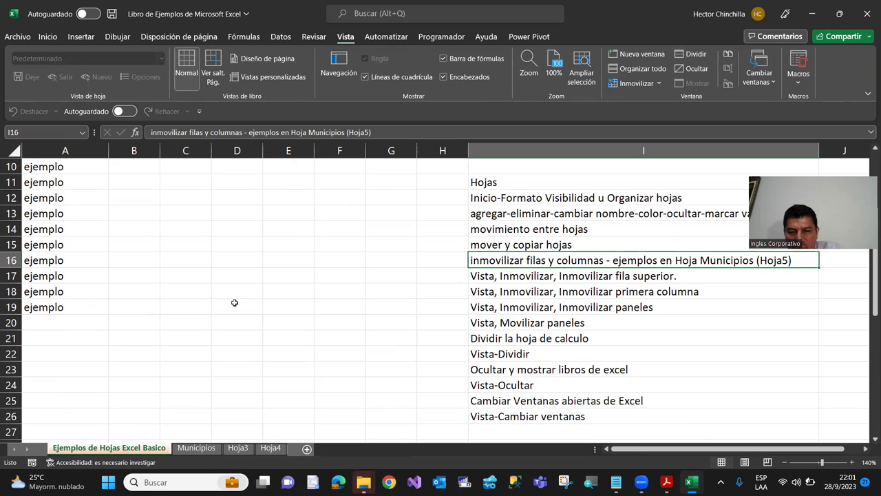
pyautogui.hotkey('shift', 'Down')
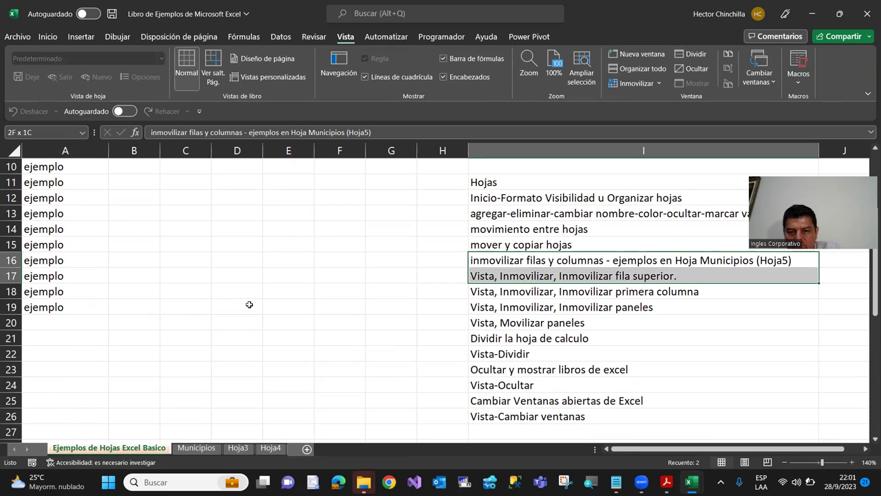
pyautogui.hotkey('shift', 'Down')
pyautogui.hotkey('shift', 'Down')
pyautogui.hotkey('shift', 'Down')
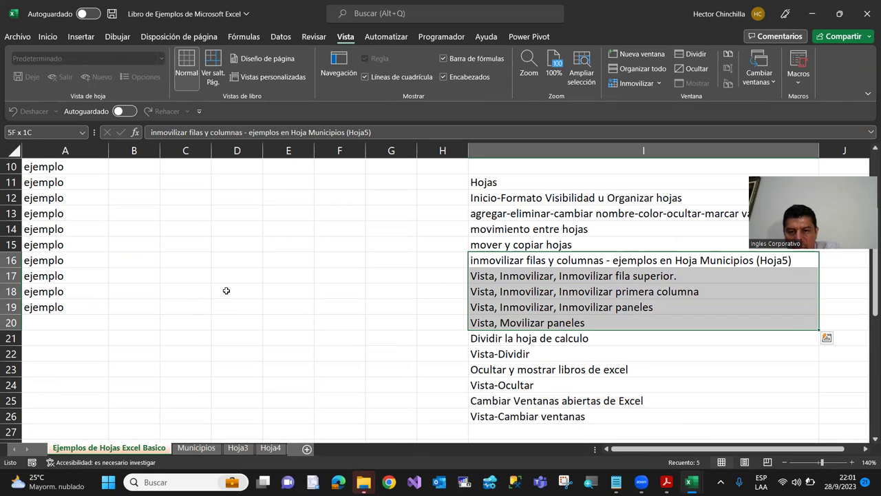
pyautogui.click(254, 288)
pyautogui.scroll(3, 255, 290)
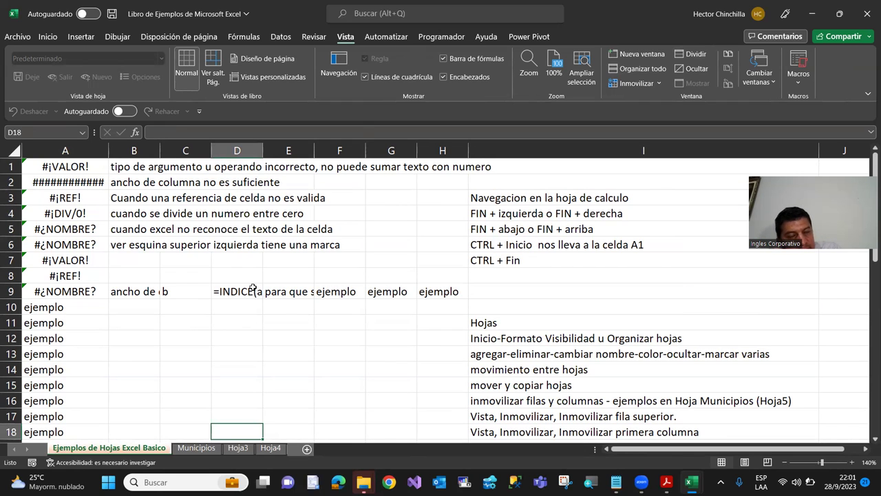
pyautogui.click(97, 199)
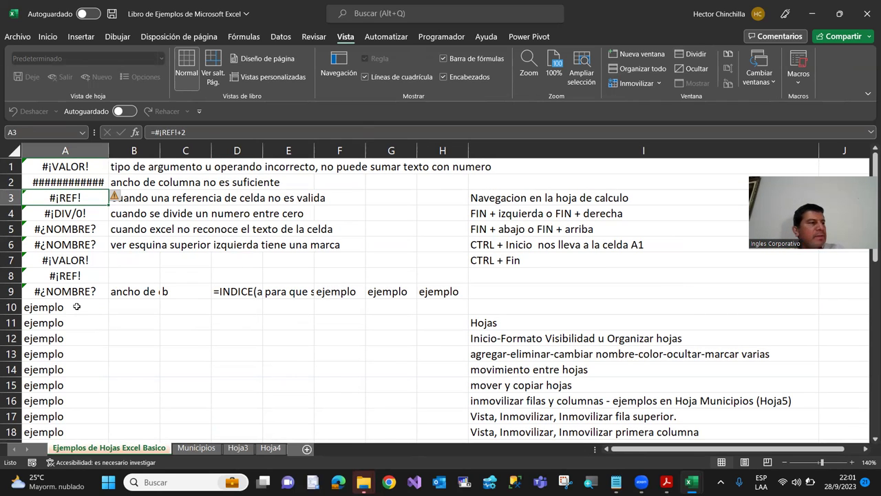